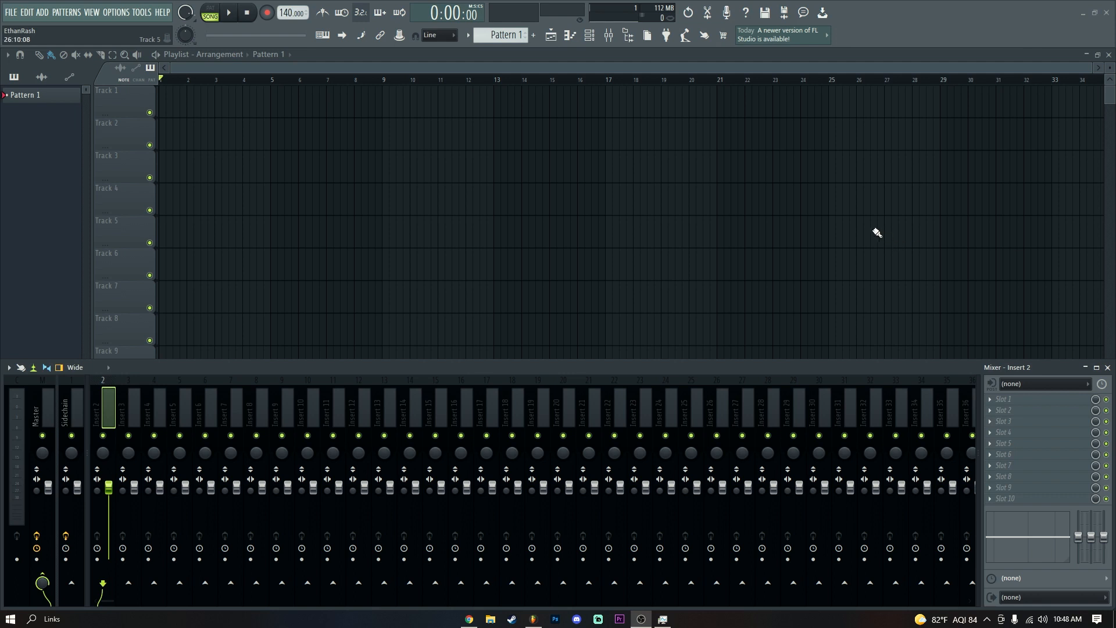
# Close the loop sample's channel settings and fit the end of its Track 1 clip to bar 5.
pyautogui.press('F9')
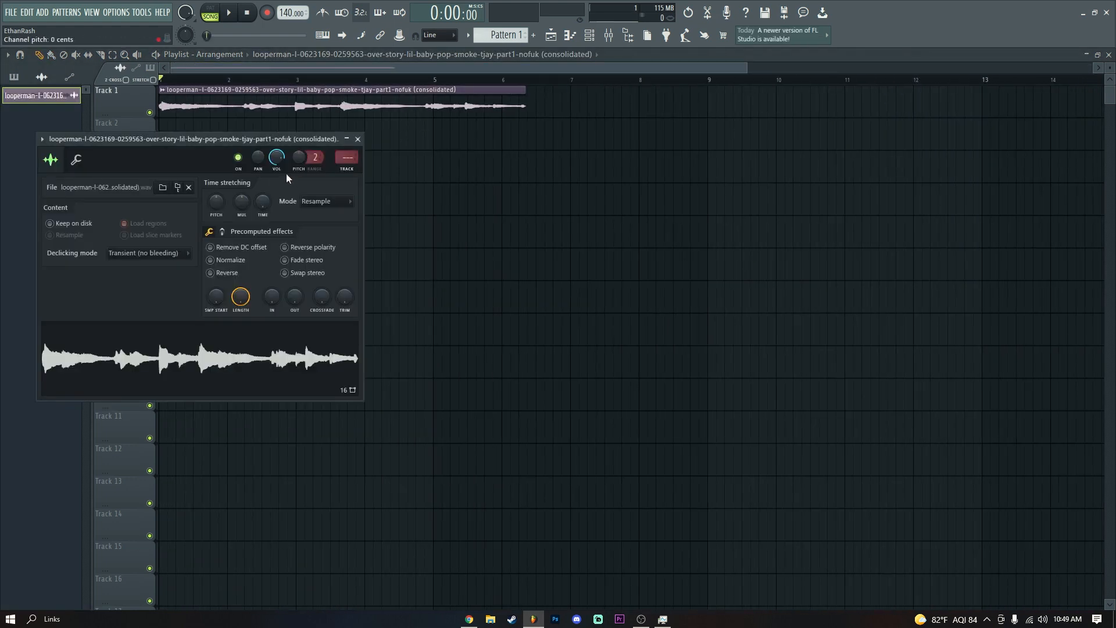
pyautogui.press('space')
pyautogui.press('Escape')
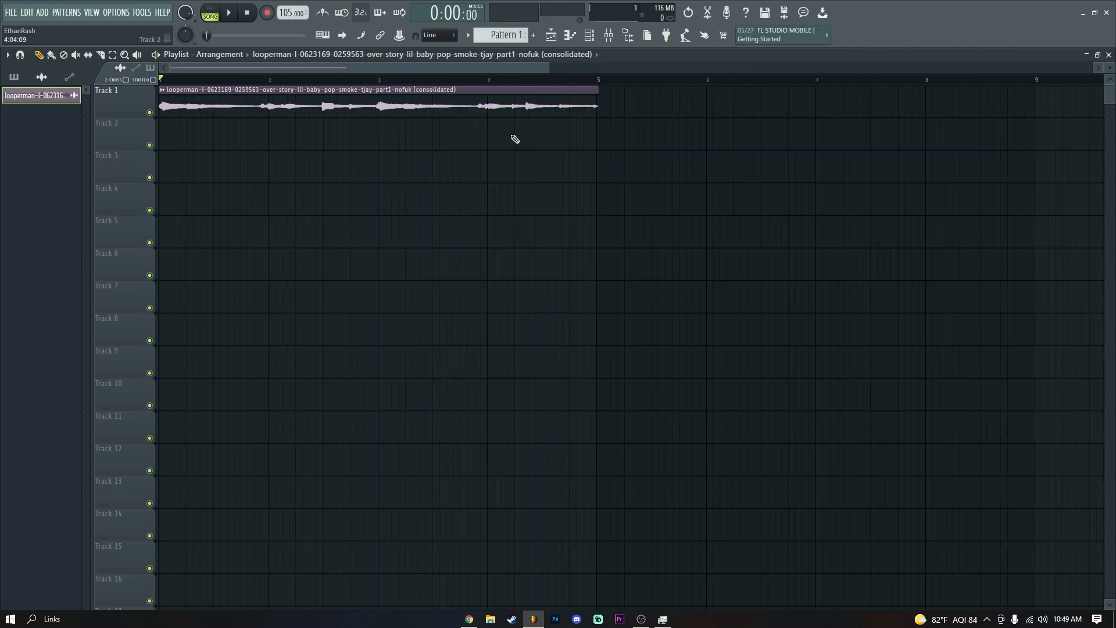
pyautogui.moveTo(598, 102)
pyautogui.mouseDown()
pyautogui.moveTo(602, 123)
pyautogui.moveTo(596, 114)
pyautogui.mouseUp()
pyautogui.scroll(-3, 582, 77)
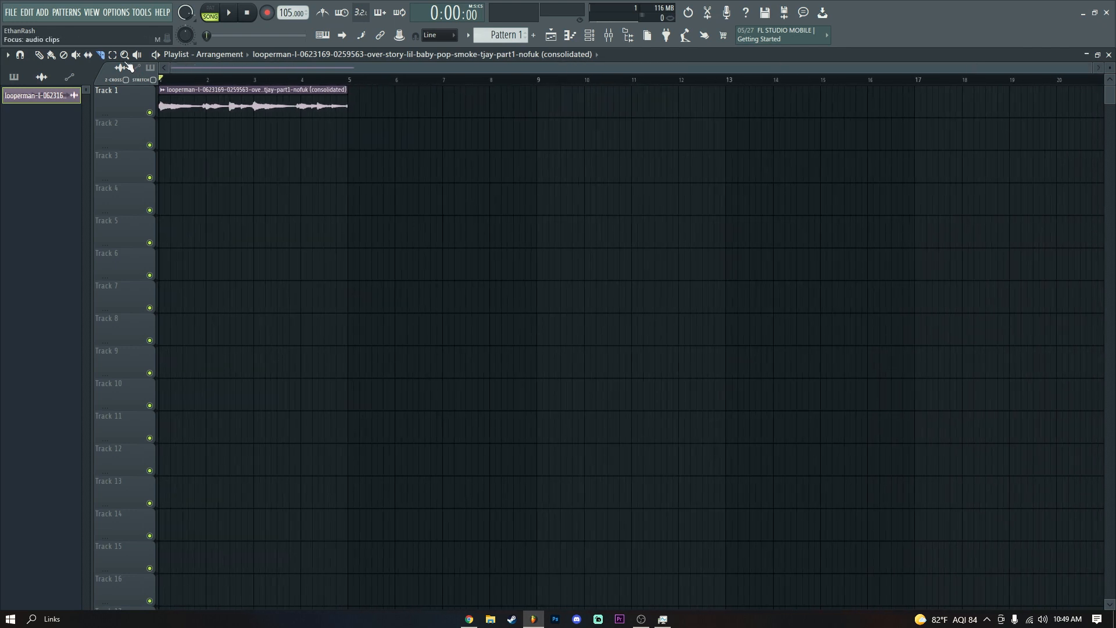
# Add a time marker named "intro" at the start of the playlist.
pyautogui.click(7, 54)
pyautogui.moveTo(83, 143)
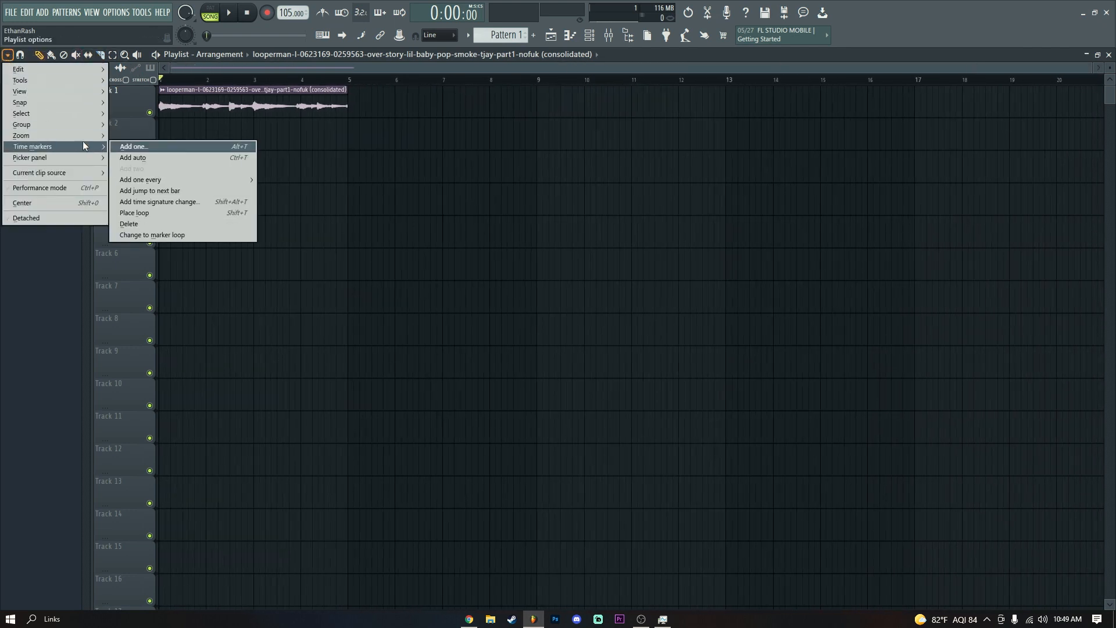
pyautogui.click(134, 146)
pyautogui.write('introi')
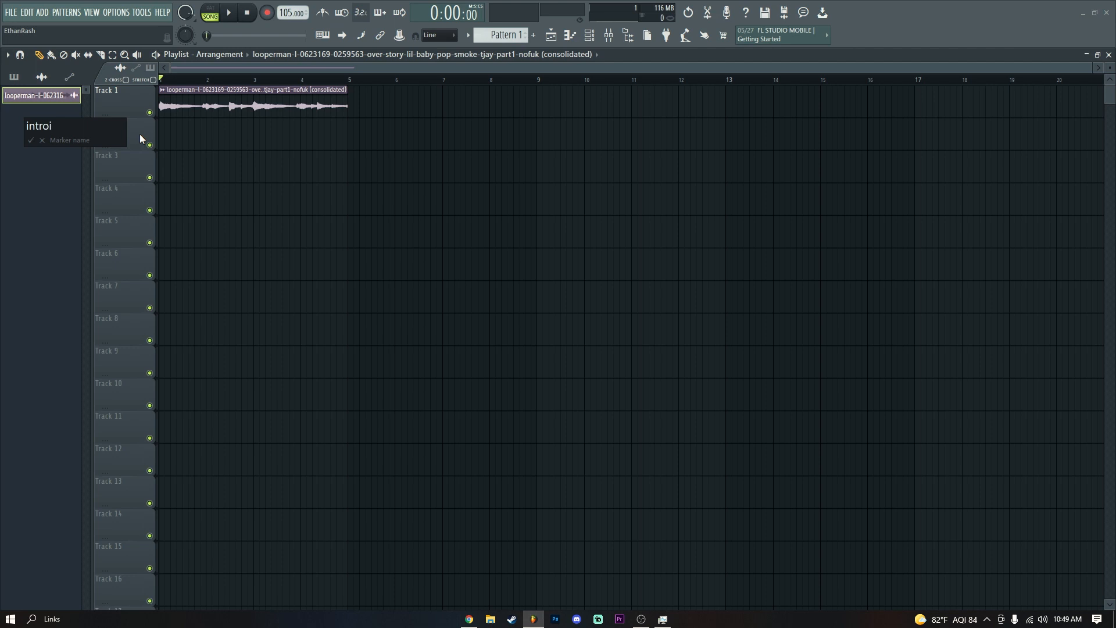
pyautogui.press('Return')
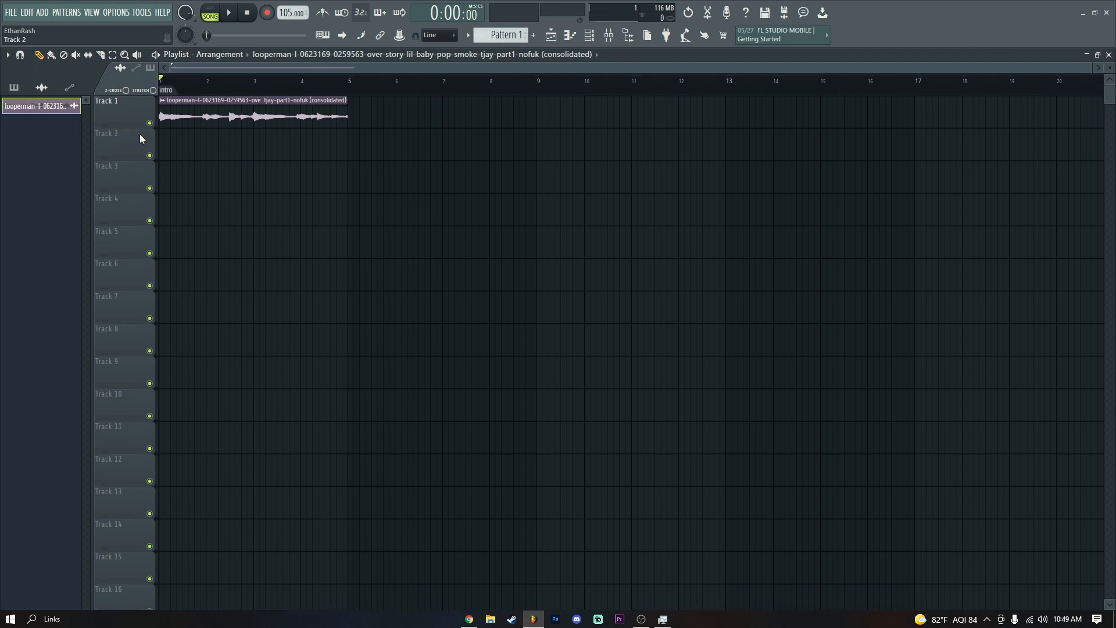
# Add a time marker named "hook" at bar 5, where the loop clip ends.
pyautogui.rightClick(352, 94)
pyautogui.click(357, 101)
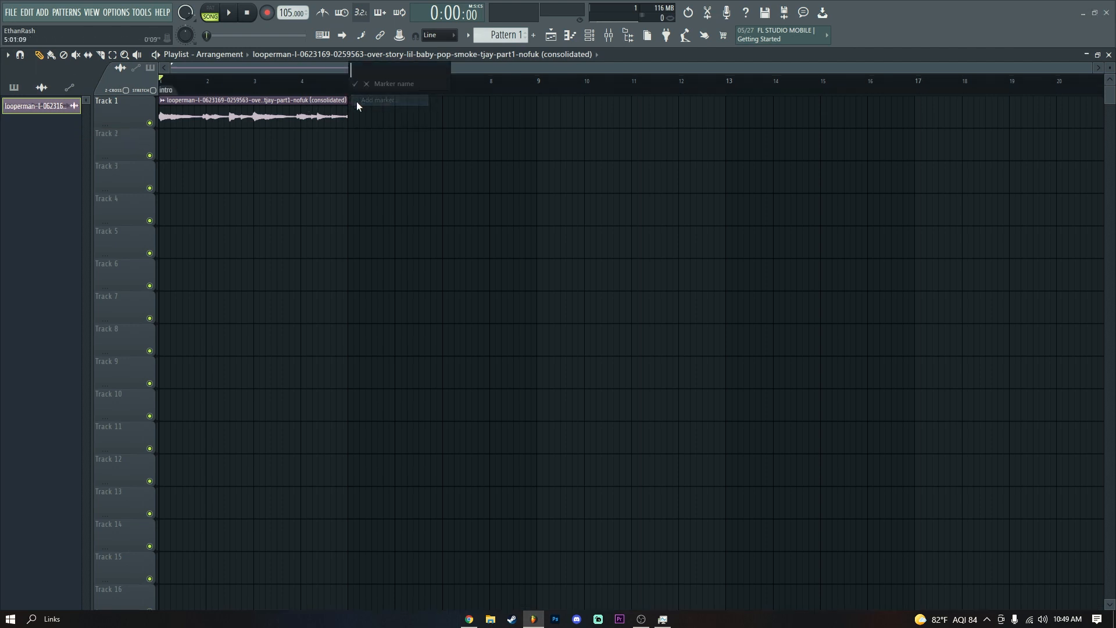
pyautogui.write('hook')
pyautogui.press('Return')
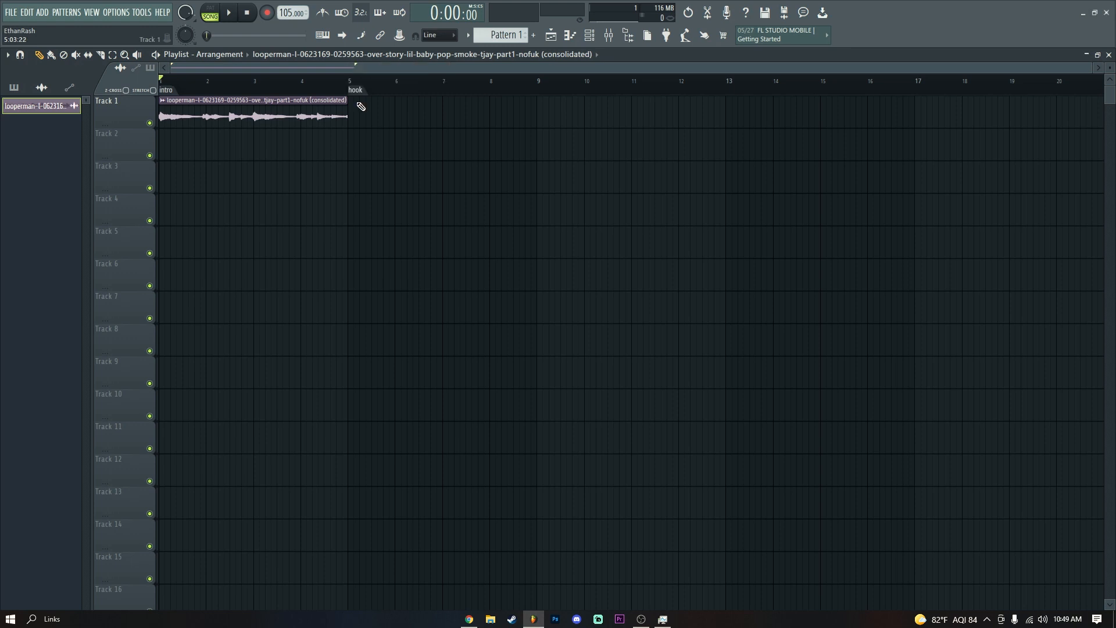
# Rename the loop sample's channel to "guitar" and recolor it with the dark saved swatch 0.
pyautogui.click(163, 100)
pyautogui.click(197, 157)
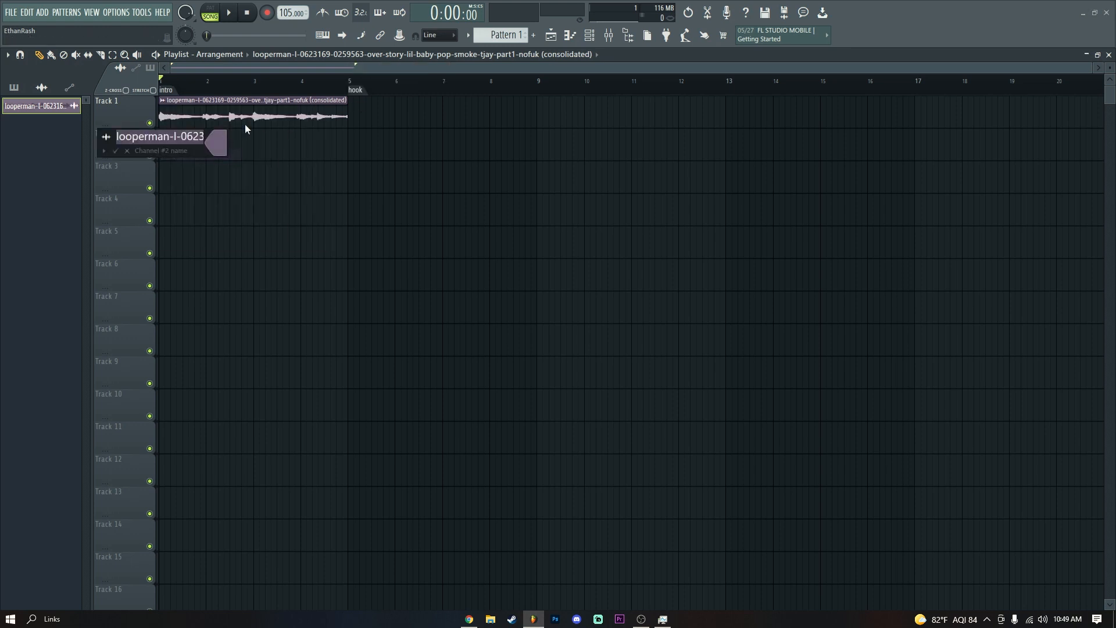
pyautogui.write('guitar')
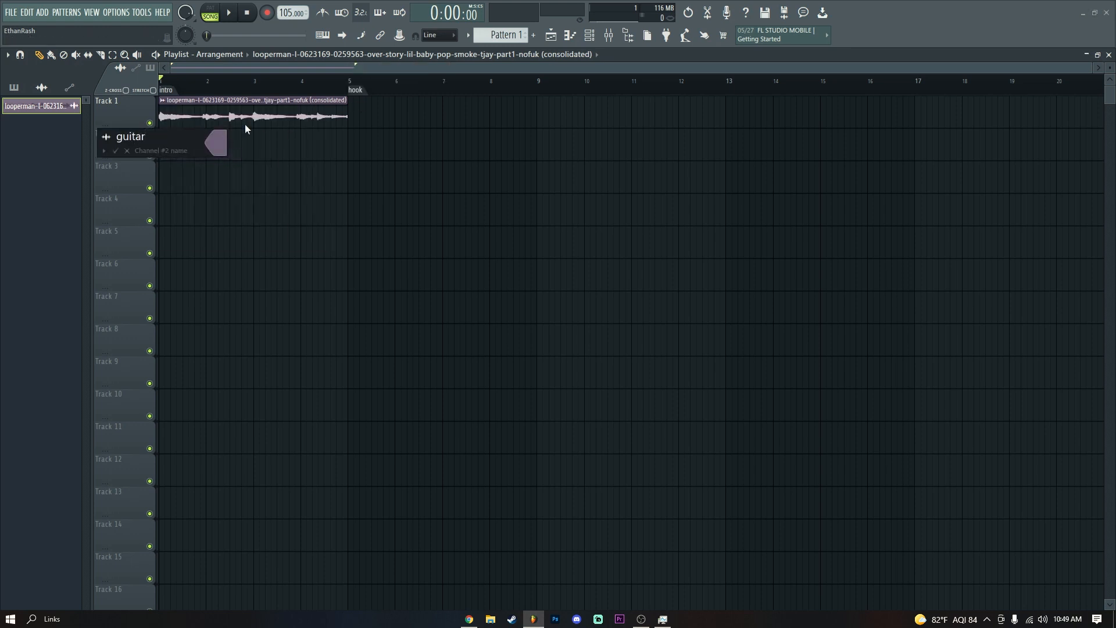
pyautogui.click(220, 141)
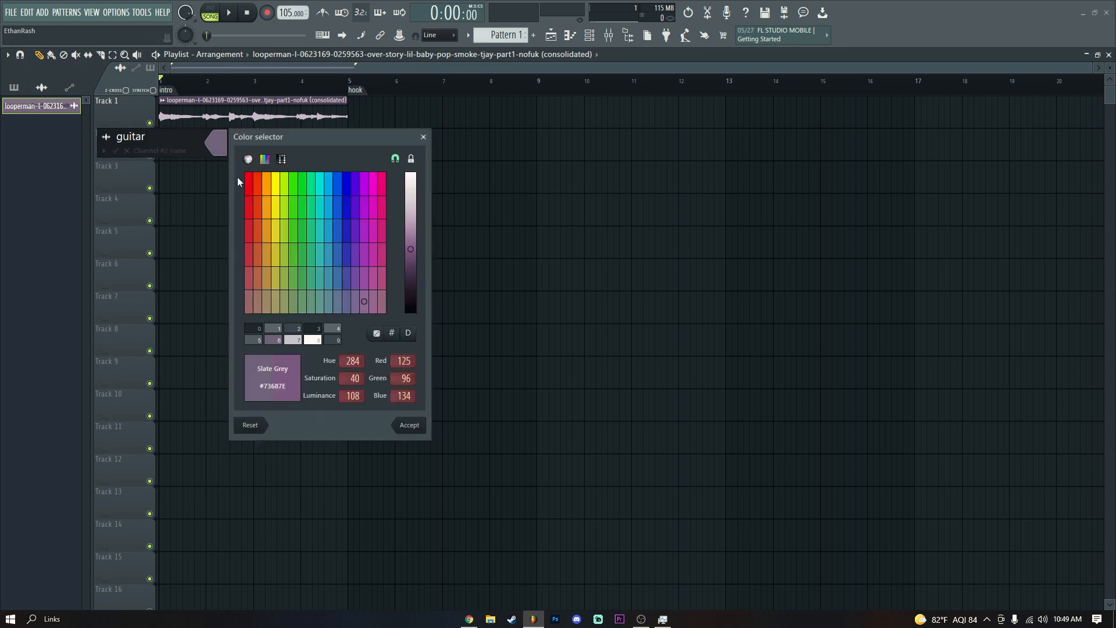
pyautogui.click(260, 330)
pyautogui.press('Return')
# Place a second guitar clip on Track 1, starting at the hook marker on bar 5.
pyautogui.click(366, 109)
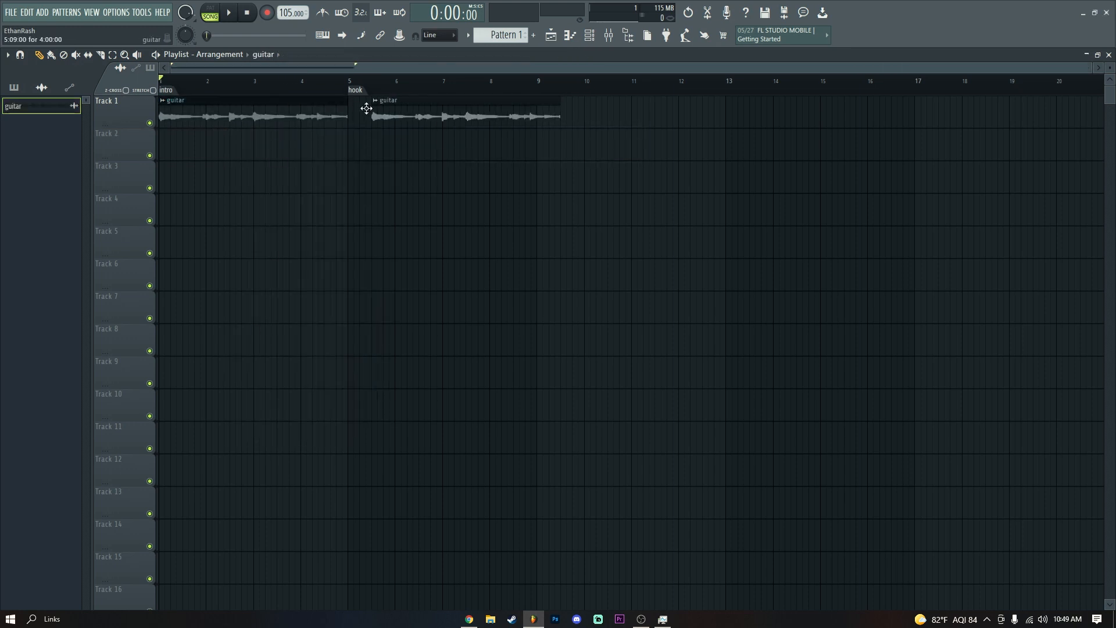
pyautogui.moveTo(366, 108); pyautogui.dragTo(343, 108)
# Slice the second guitar clip at bar 7 and replace its second half with a copy of the first half.
pyautogui.press('c')
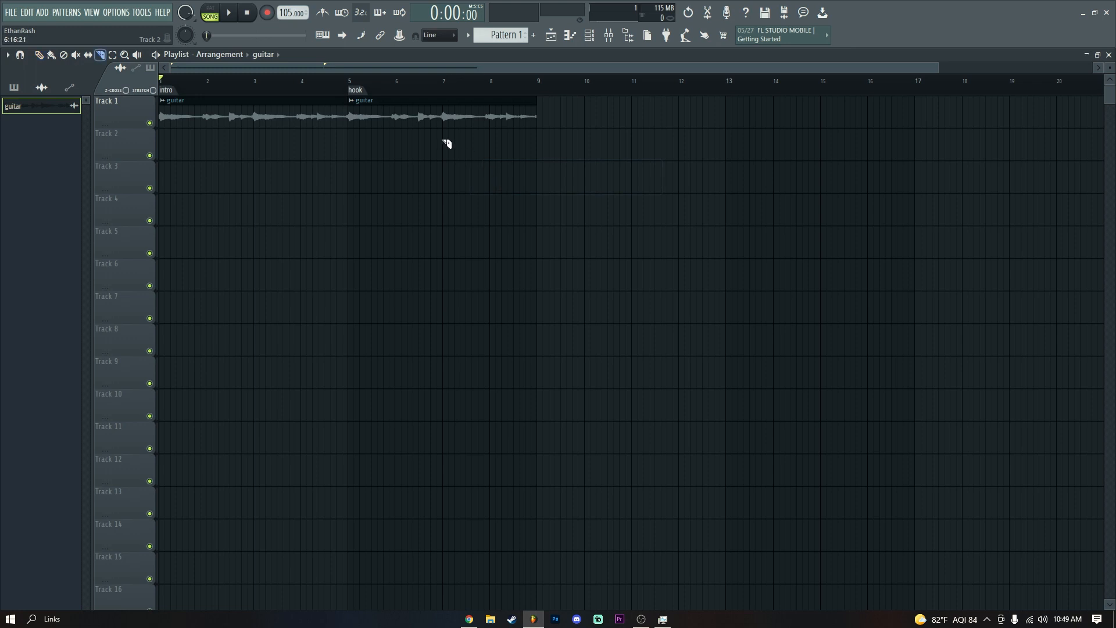
pyautogui.moveTo(444, 132); pyautogui.dragTo(443, 100)
pyautogui.click(39, 54)
pyautogui.rightClick(455, 116)
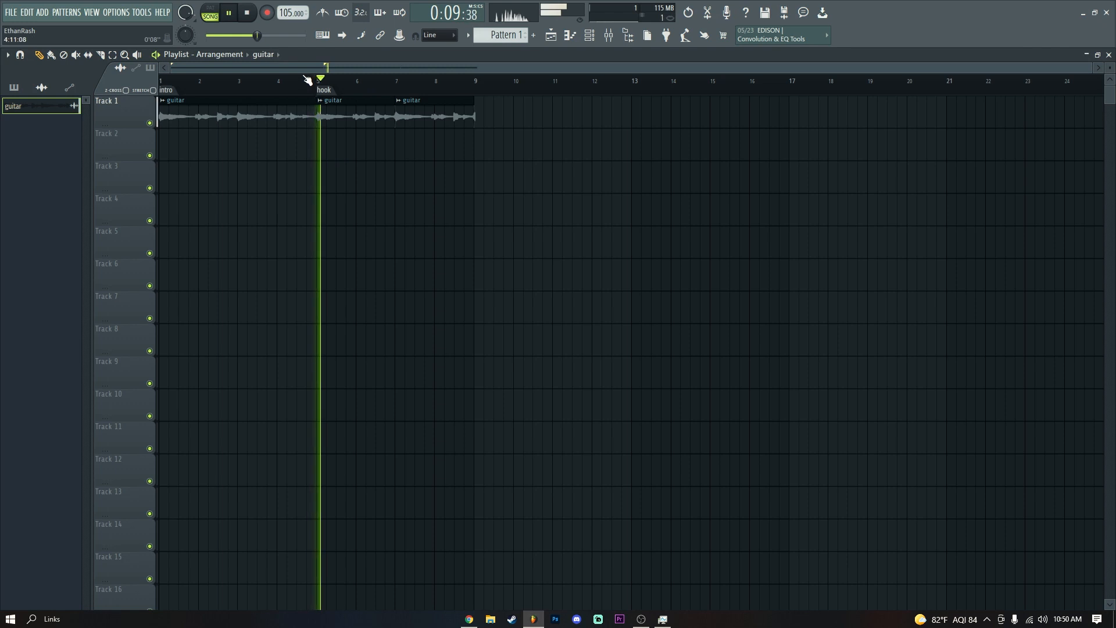
# Stop playback and make a time selection over the hook section from bar 5 to bar 9.
pyautogui.scroll(4, 314, 79)
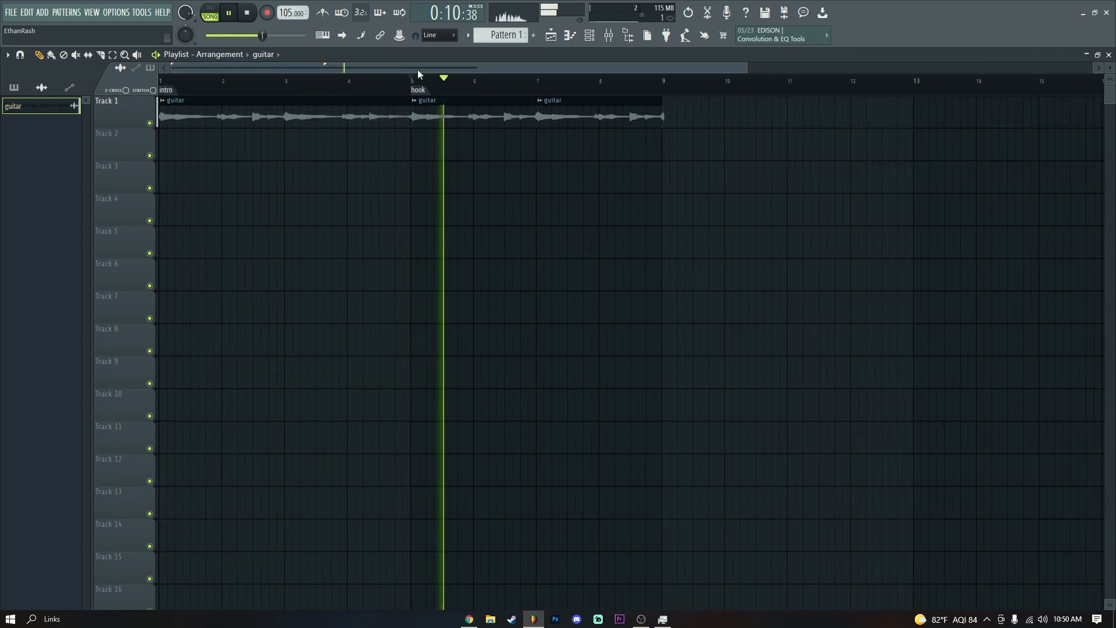
pyautogui.press('space')
pyautogui.moveTo(418, 76); pyautogui.dragTo(668, 83)
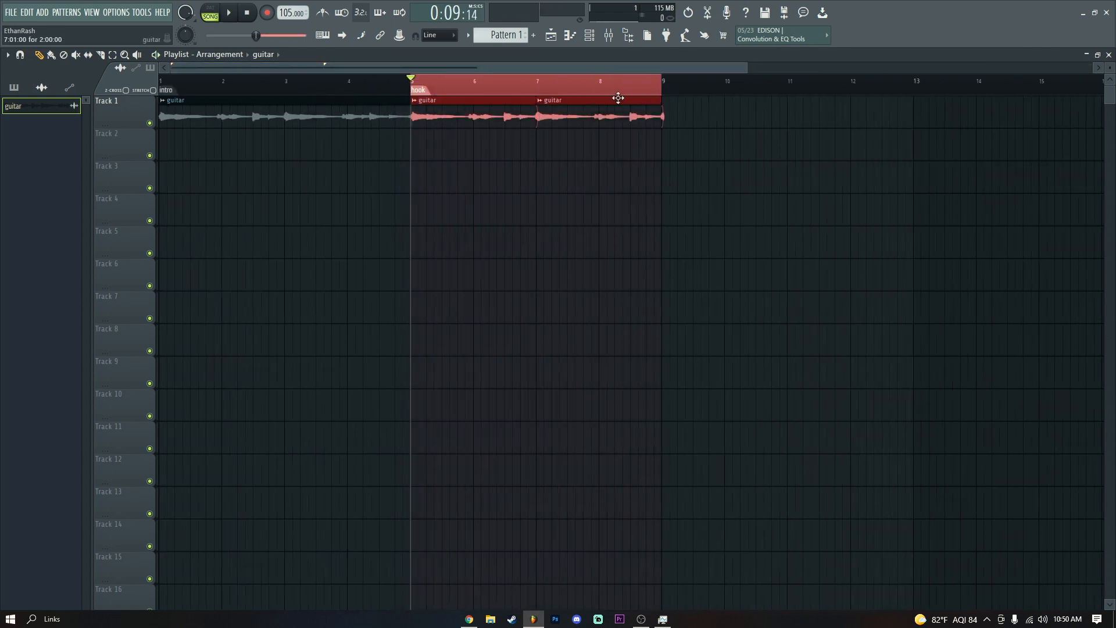
# Route the guitar channel to mixer track 2 and set its channel volume to 41%.
pyautogui.doubleClick(618, 99)
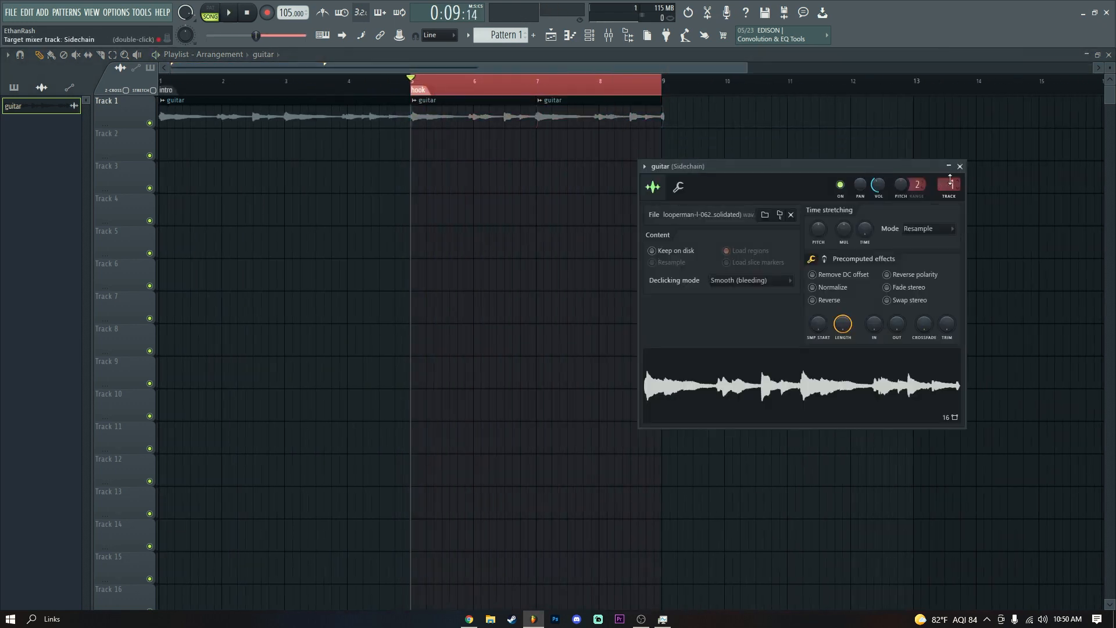
pyautogui.scroll(1, 951, 183)
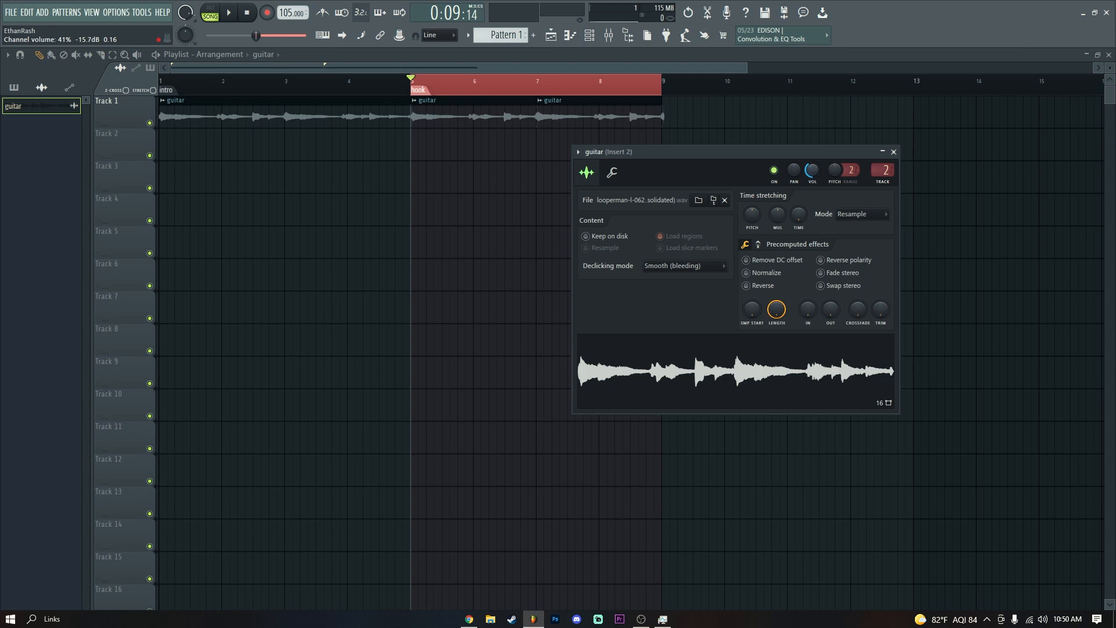
# Reroute mixer track Insert 2 from the Master to the Sidechain track.
pyautogui.click(609, 35)
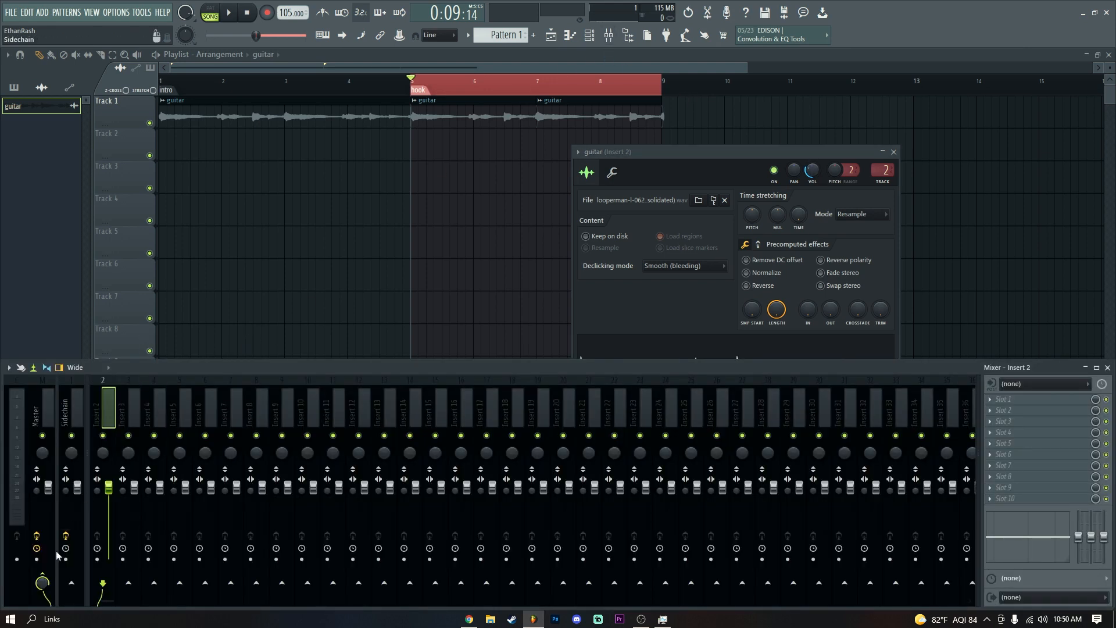
pyautogui.click(42, 581)
pyautogui.click(71, 582)
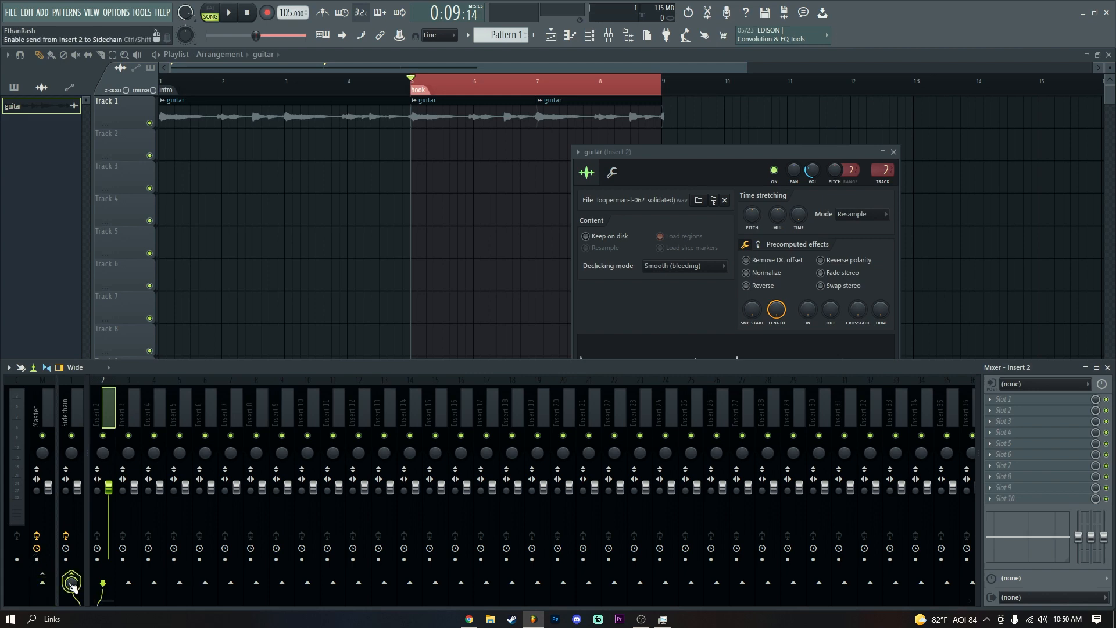
# Inspect the LFOTool effect and its volume curve on the Sidechain mixer track.
pyautogui.click(67, 417)
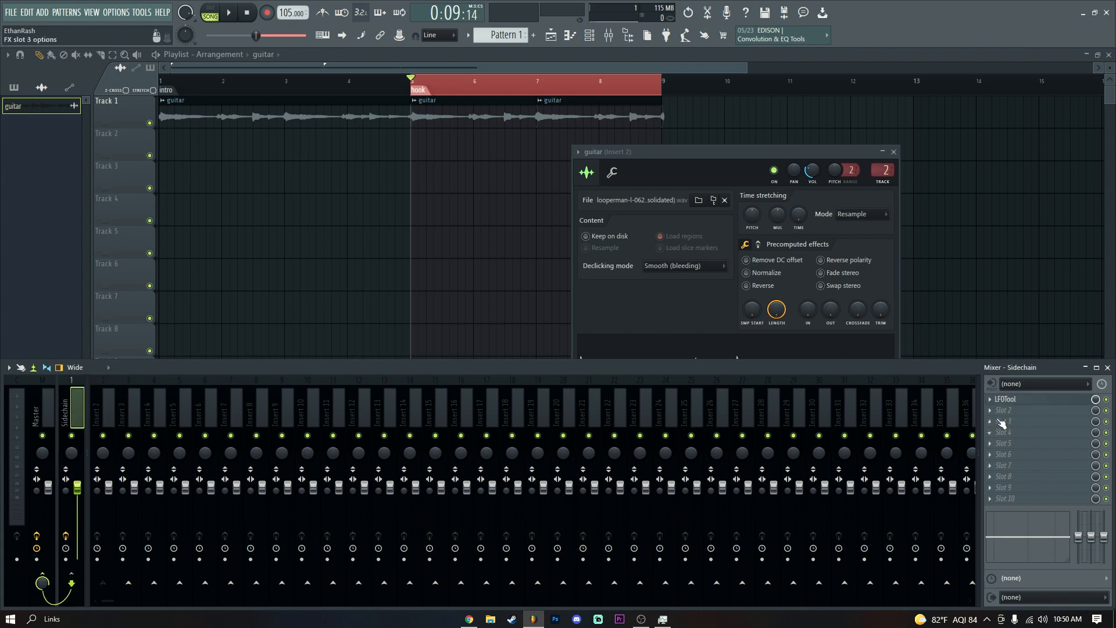
pyautogui.click(1024, 401)
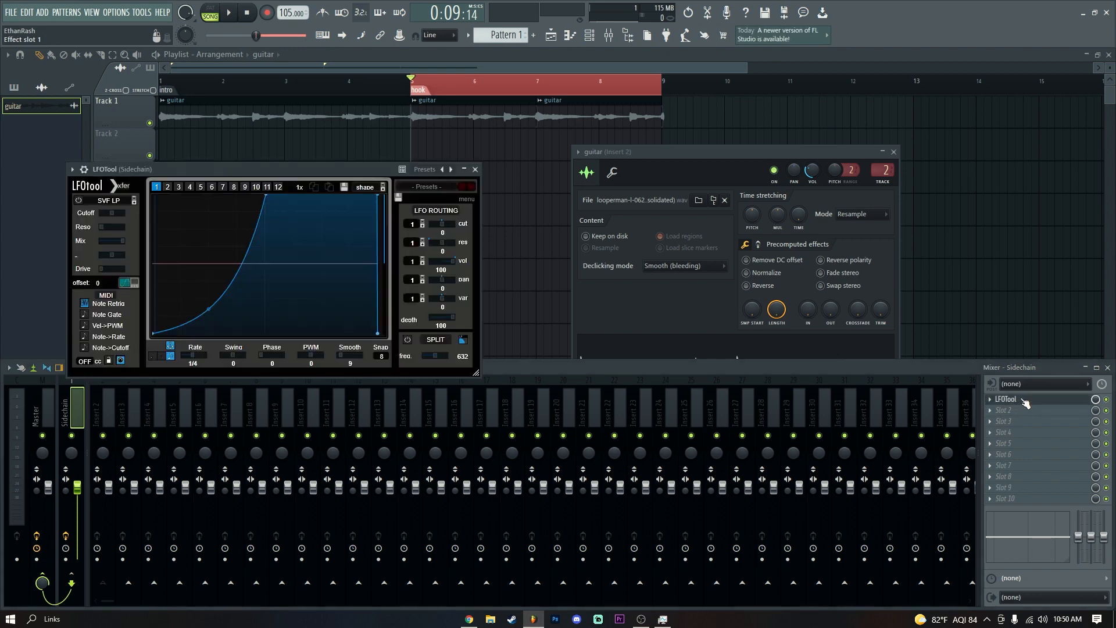
pyautogui.click(1024, 402)
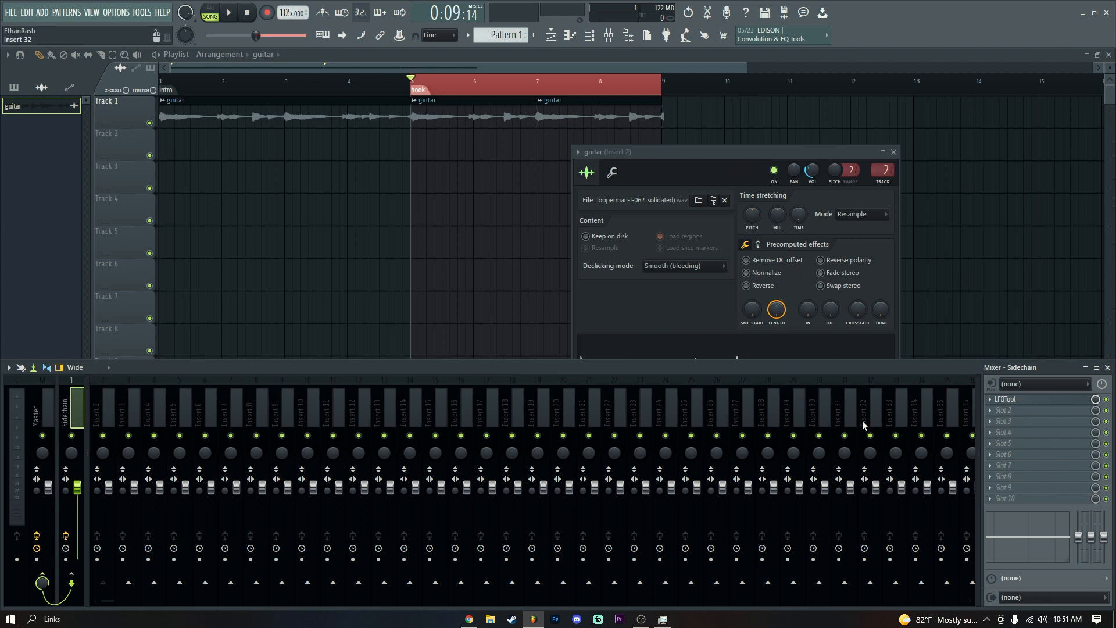
# Examine the Maximus effect on the Master track and browse its preset list.
pyautogui.click(50, 413)
pyautogui.click(1024, 399)
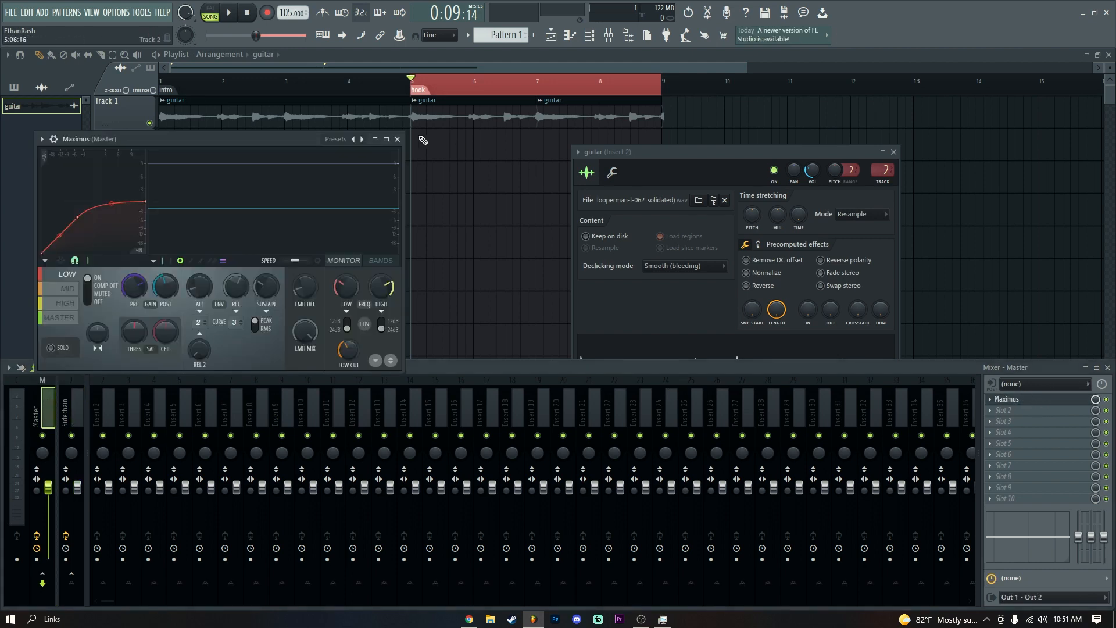
pyautogui.moveTo(226, 137); pyautogui.dragTo(532, 229)
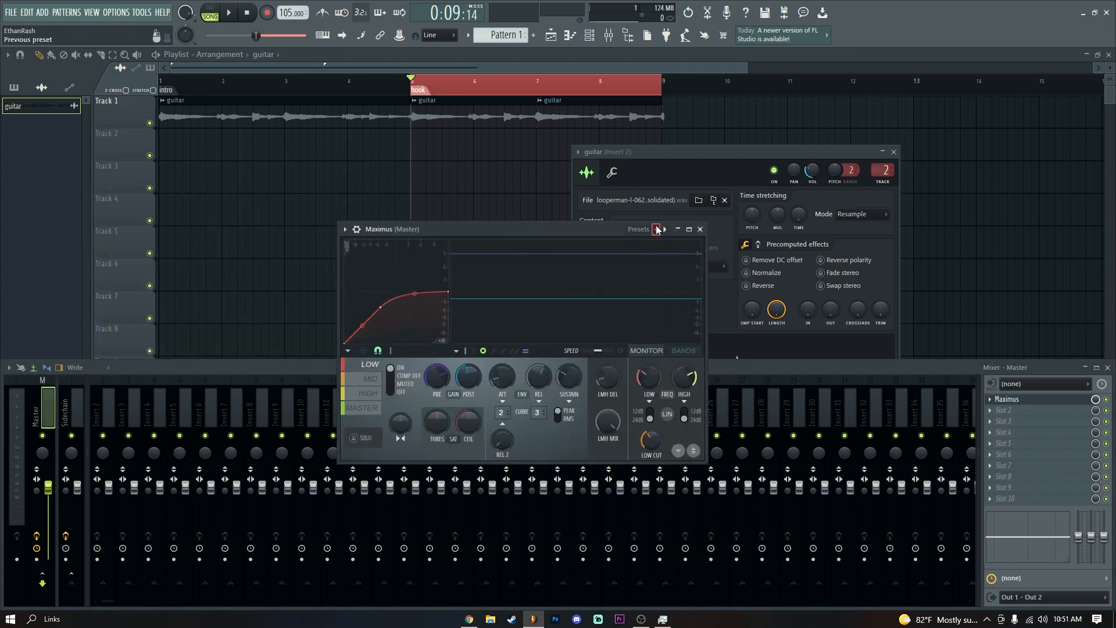
pyautogui.click(656, 229)
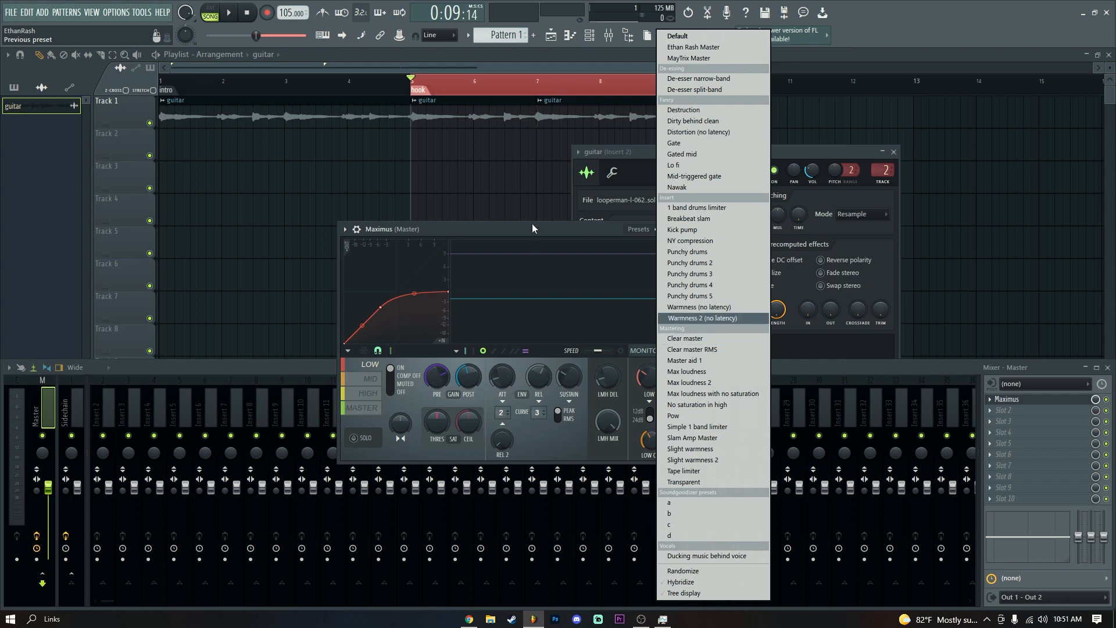
pyautogui.click(702, 318)
pyautogui.click(705, 229)
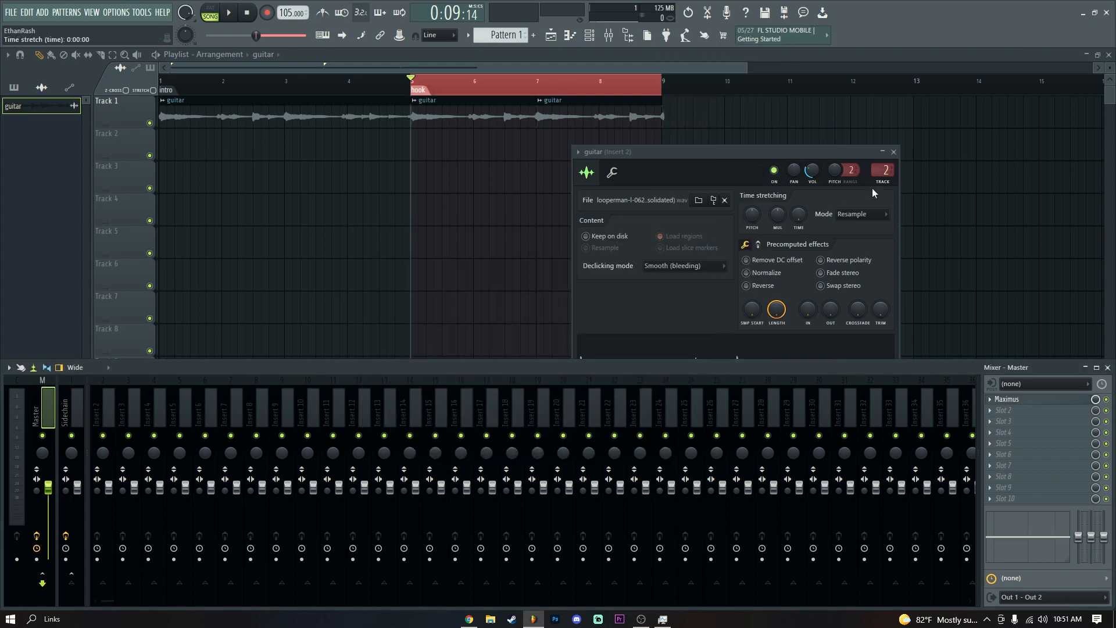
# Close the guitar channel settings and check the Maximus effect on the Master track again.
pyautogui.click(894, 151)
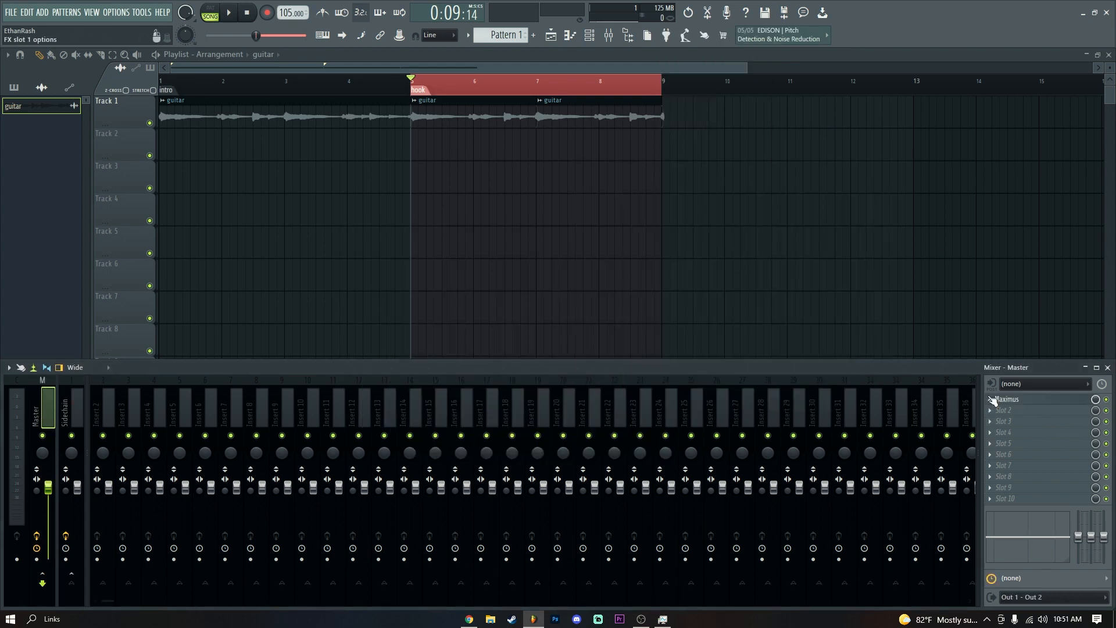
pyautogui.click(1012, 399)
pyautogui.click(1015, 401)
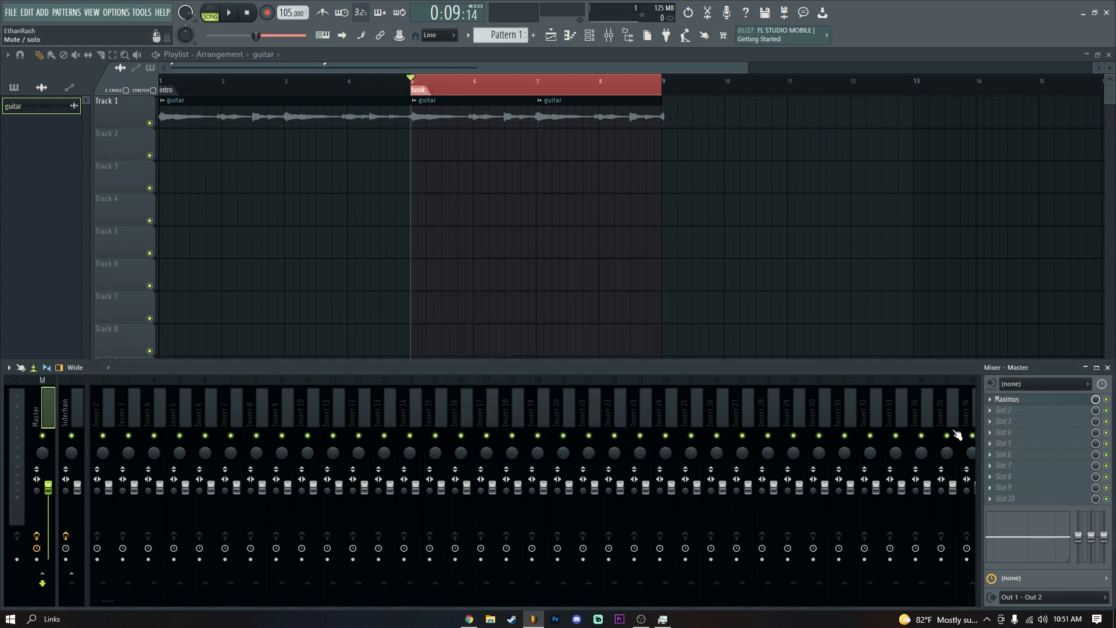
pyautogui.click(1064, 400)
pyautogui.click(1065, 401)
# Add a separator before mixer track Insert 3 to set Insert 2 apart.
pyautogui.click(100, 410)
pyautogui.click(121, 403)
pyautogui.rightClick(121, 403)
pyautogui.click(185, 500)
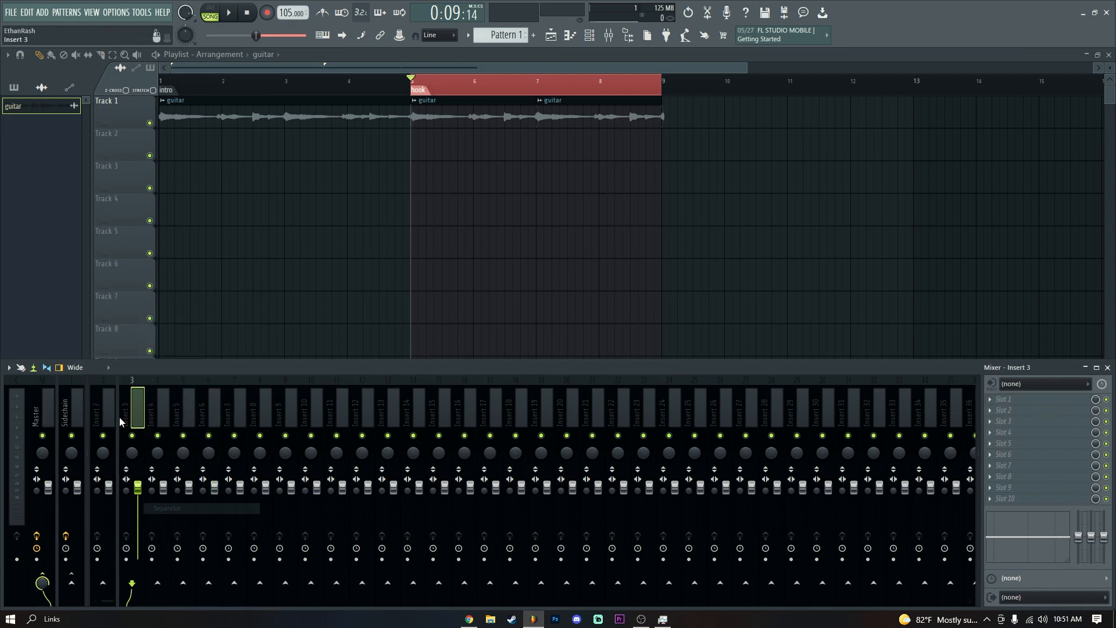
# Select mixer track Insert 2 and play back the selected hook section to check its signal.
pyautogui.press('space')
pyautogui.click(110, 407)
pyautogui.press('space')
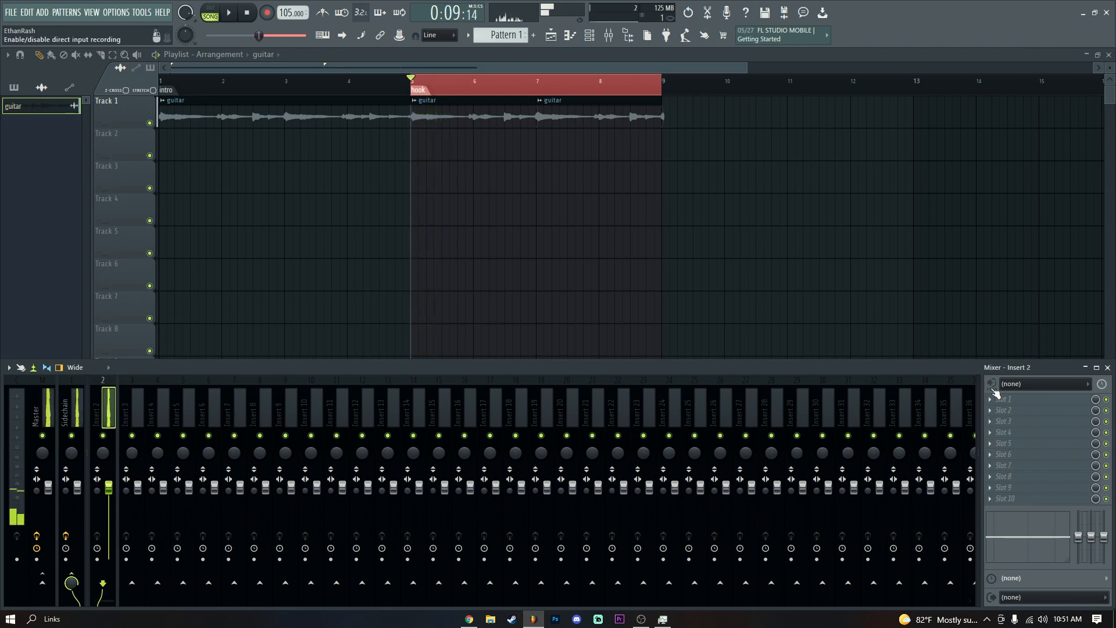
# Dock mixer track Insert 125 to the right side of the mixer.
pyautogui.moveTo(108, 601); pyautogui.dragTo(980, 552)
pyautogui.click(955, 411)
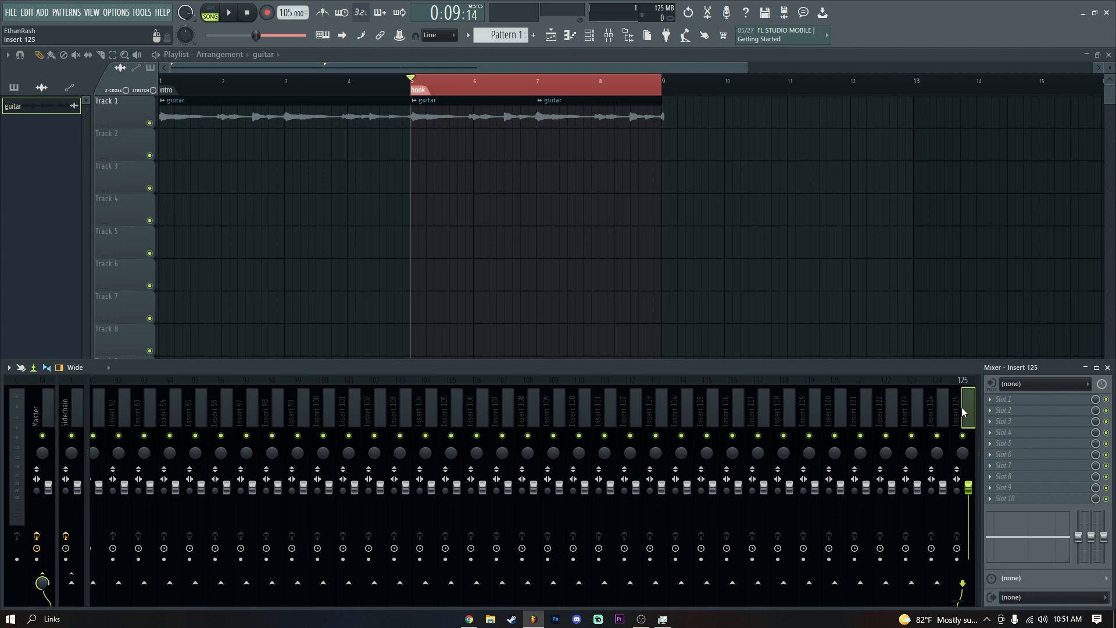
pyautogui.rightClick(962, 412)
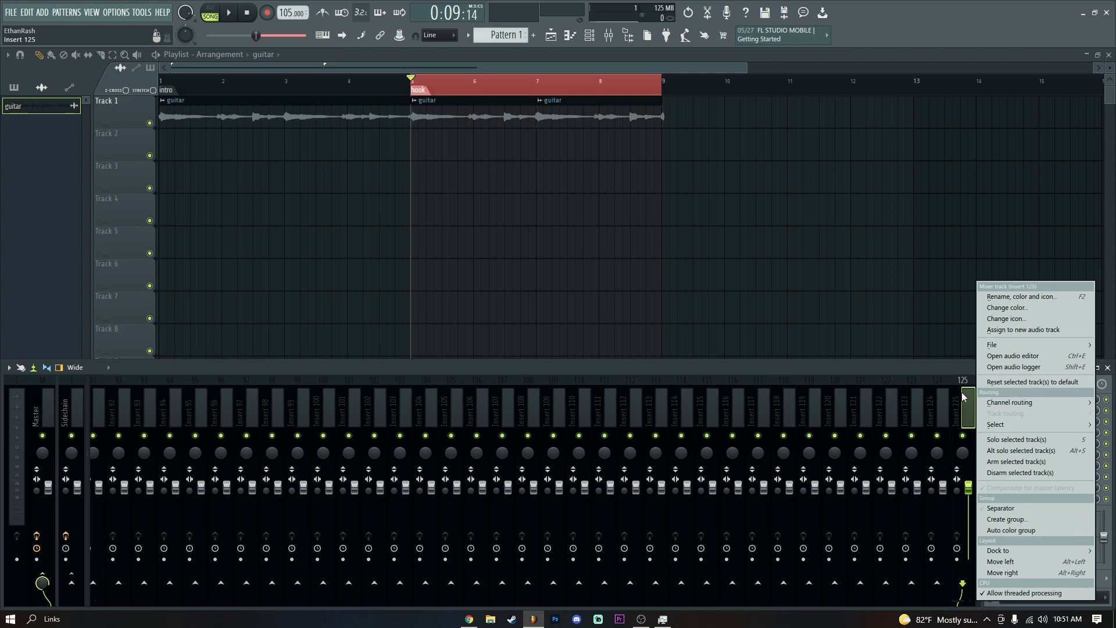
pyautogui.moveTo(999, 551)
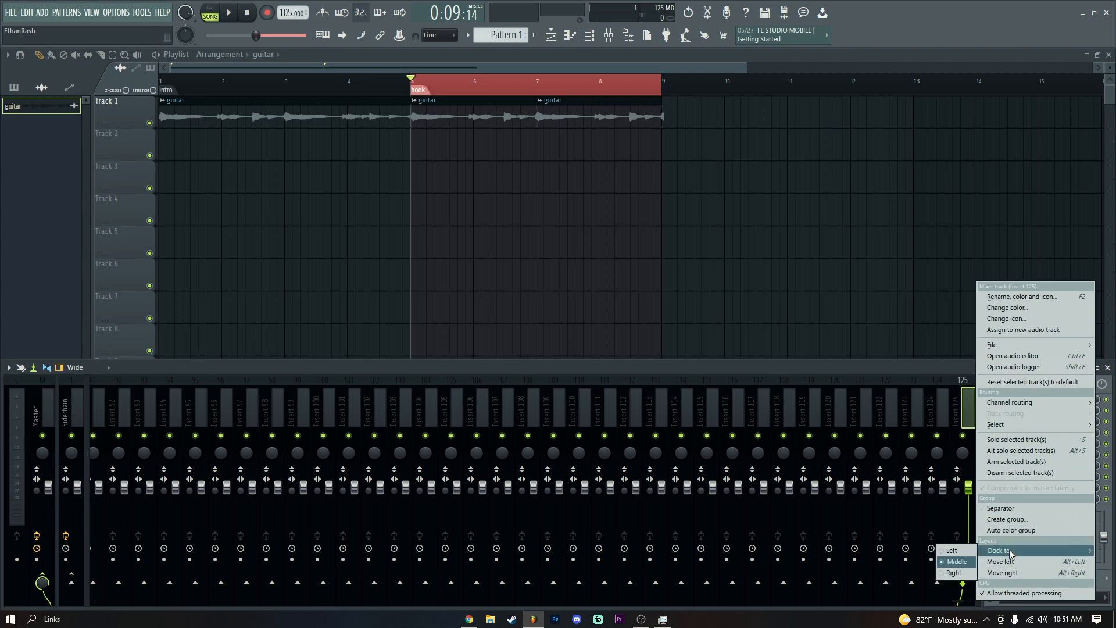
pyautogui.click(947, 573)
pyautogui.click(943, 403)
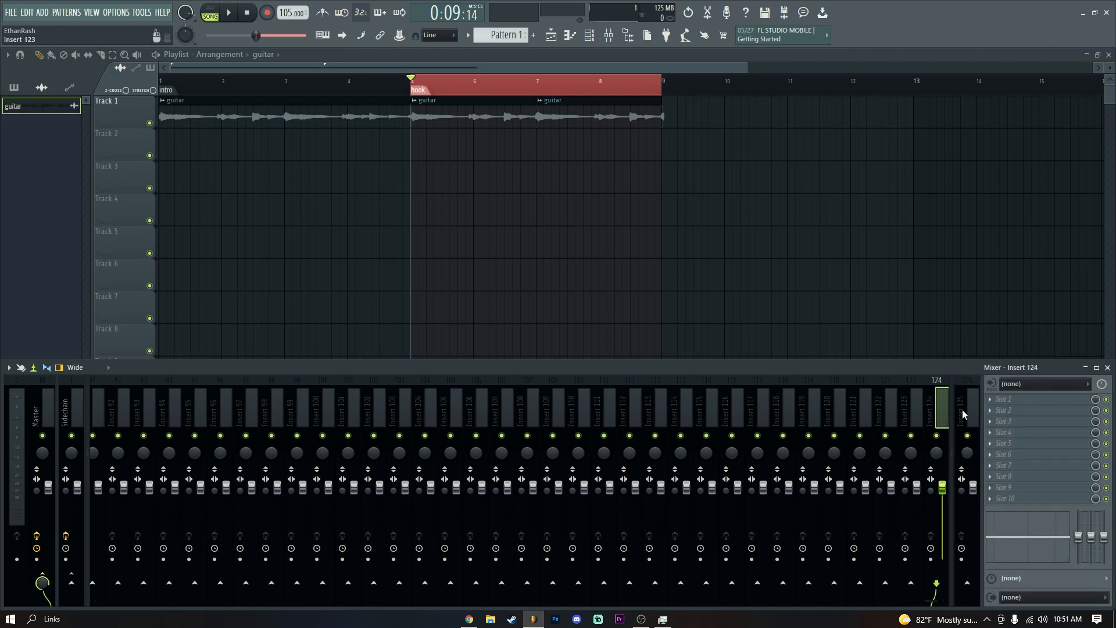
# Dock mixer track Insert 124 to the right side of the mixer and pull the faders of Inserts 124 and 125 fully down.
pyautogui.rightClick(943, 403)
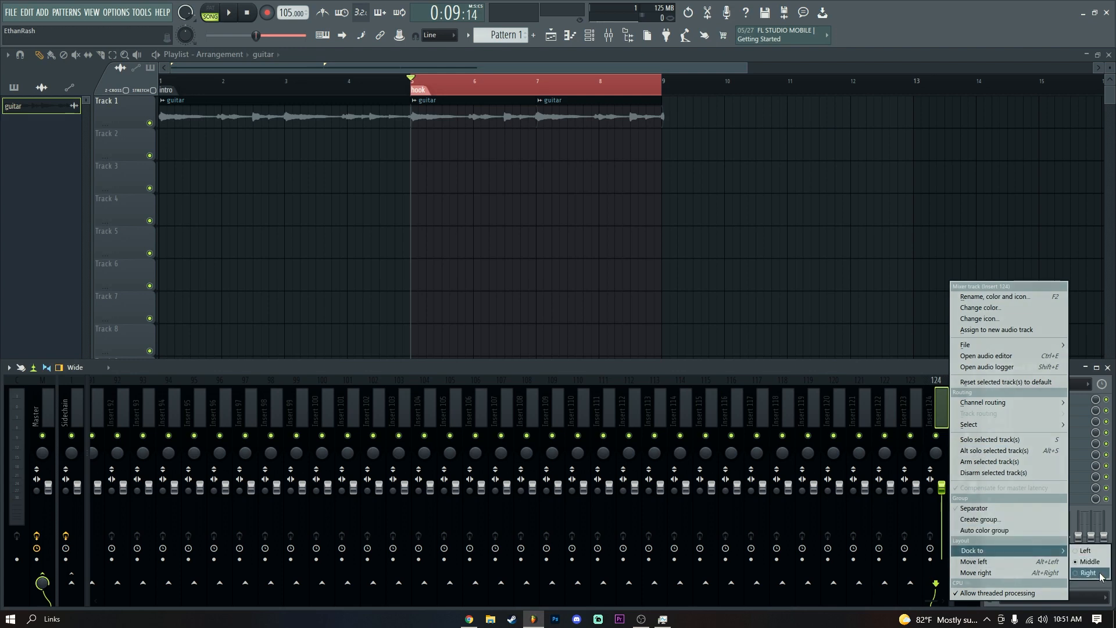
pyautogui.click(1000, 552)
pyautogui.keyDown('ctrl'); pyautogui.click(970, 418); pyautogui.keyUp('ctrl')
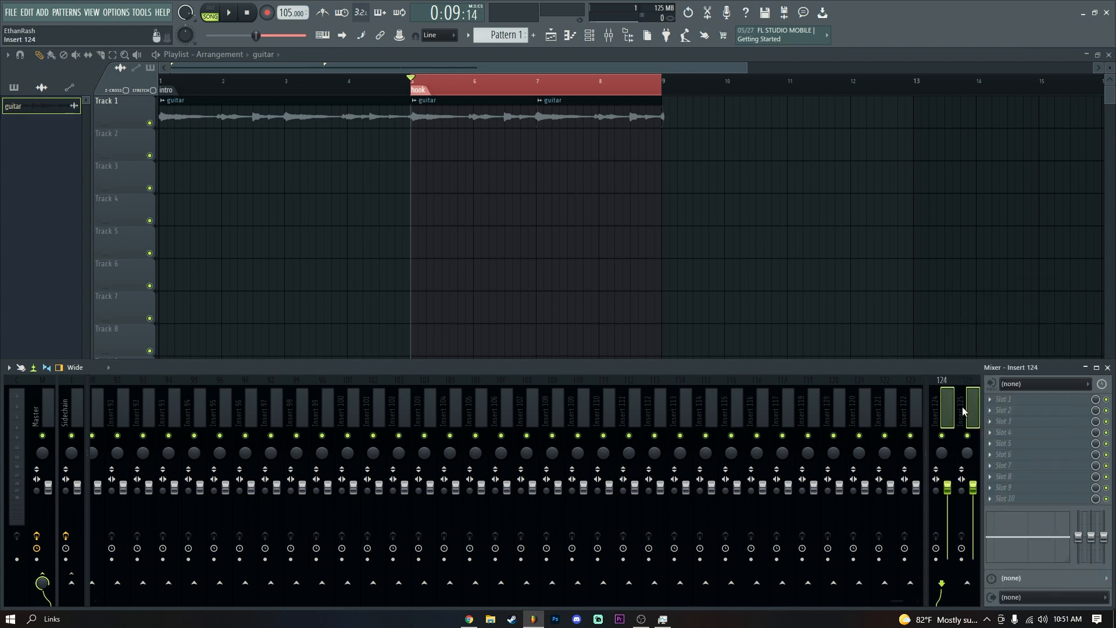
# Rename mixer track Insert 124 as delay.
pyautogui.click(947, 407)
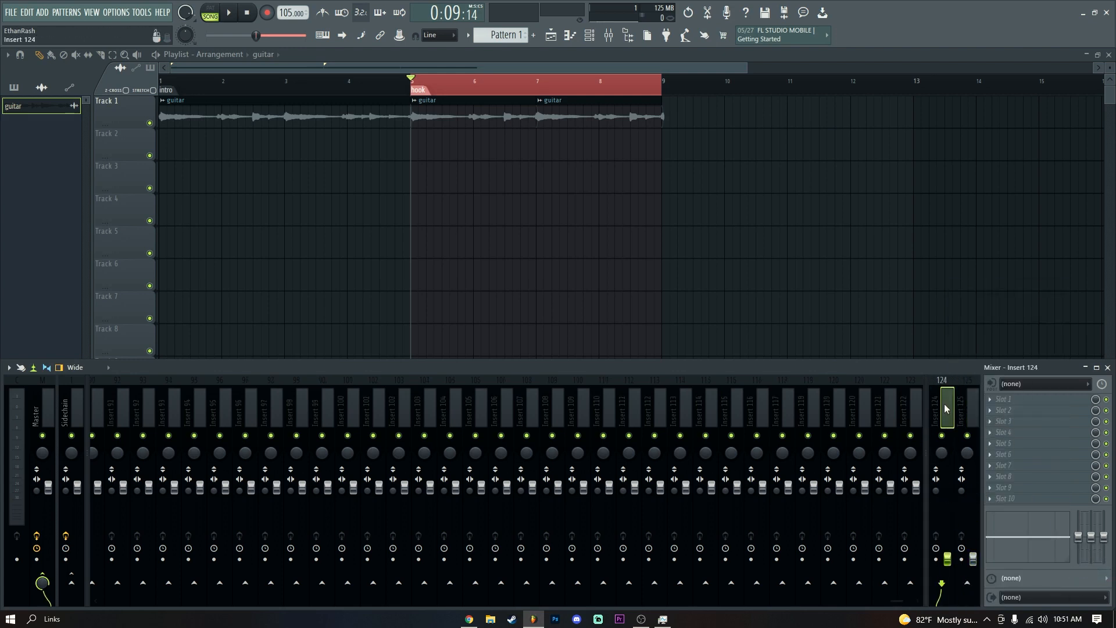
pyautogui.press('F2')
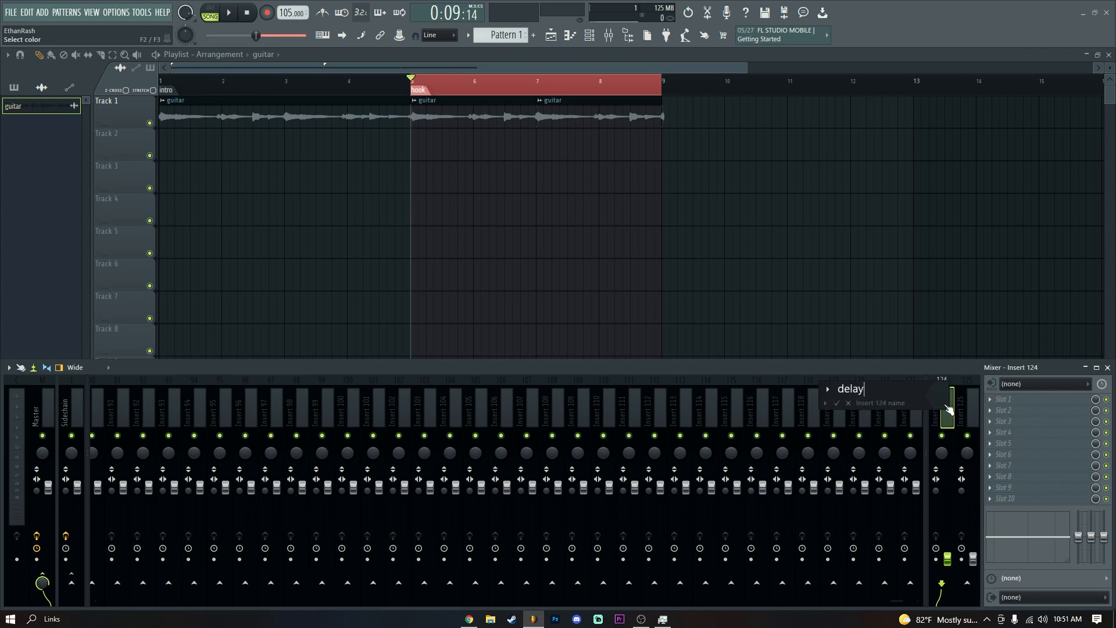
pyautogui.write('delay')
pyautogui.press('Return')
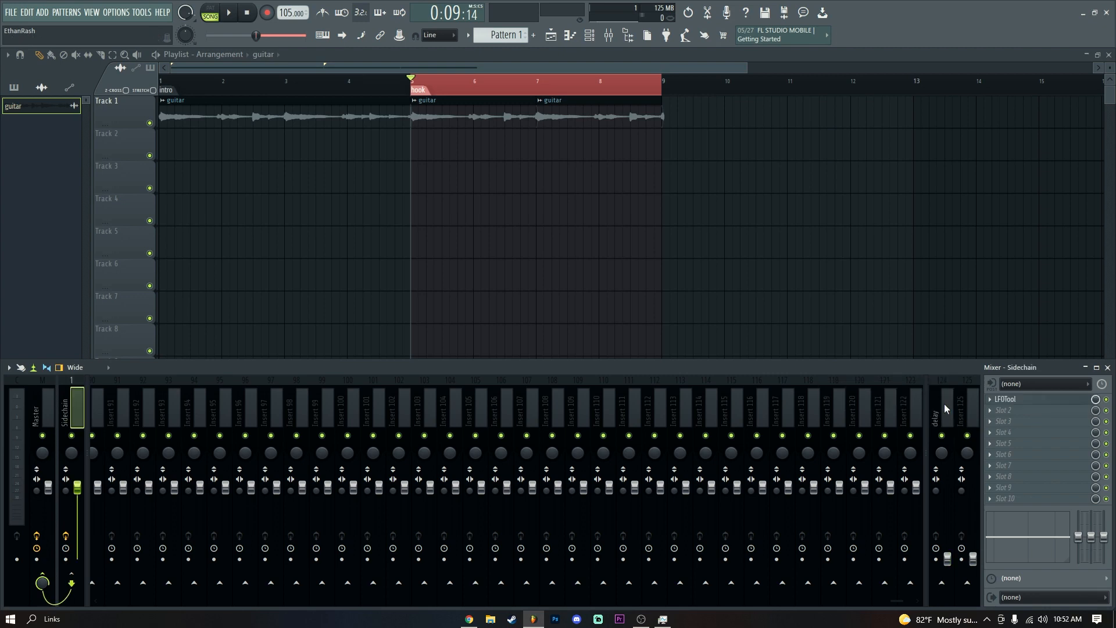
# Rename mixer track Insert 125 as reverb.
pyautogui.click(966, 414)
pyautogui.press('F2')
pyautogui.write('re')
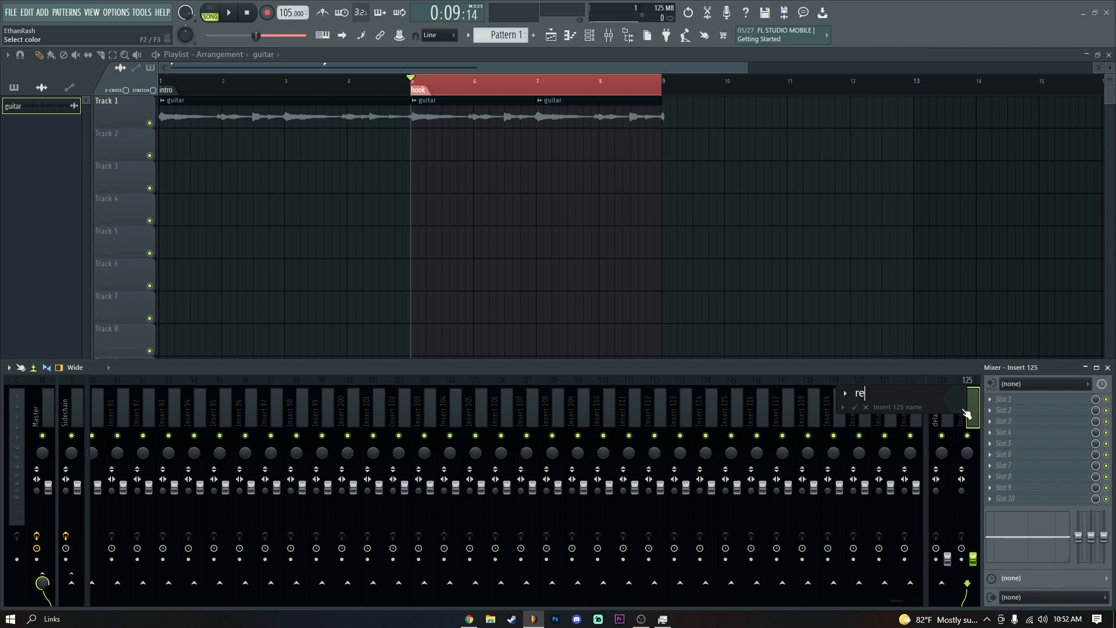
pyautogui.write('verb')
pyautogui.press('Return')
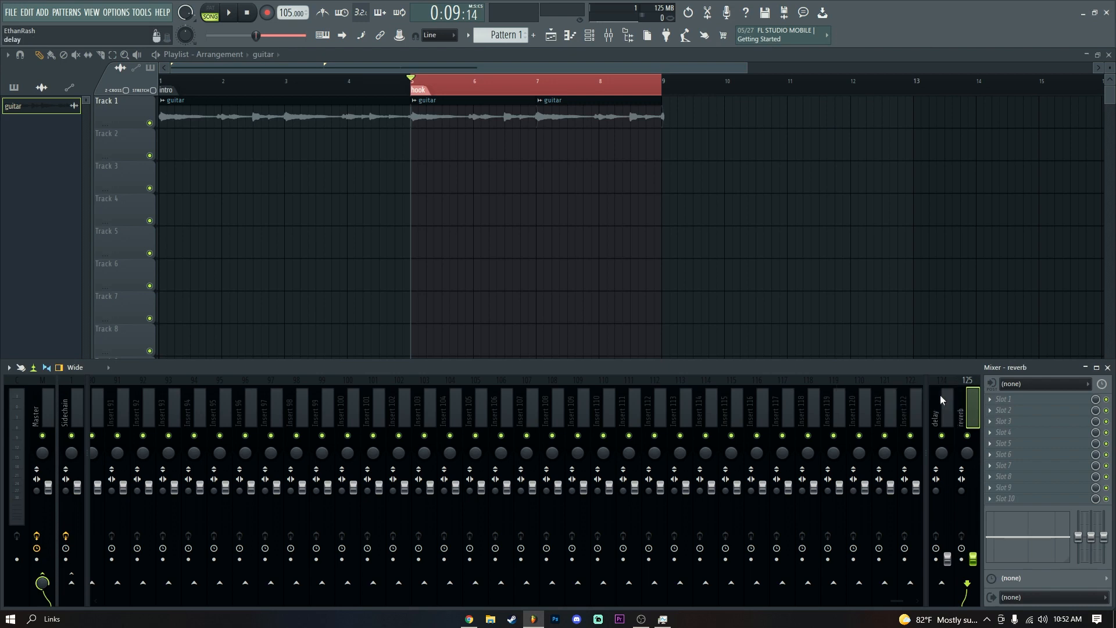
# Route the delay and reverb mixer tracks to the Sidechain track instead of the Master.
pyautogui.click(946, 408)
pyautogui.click(40, 578)
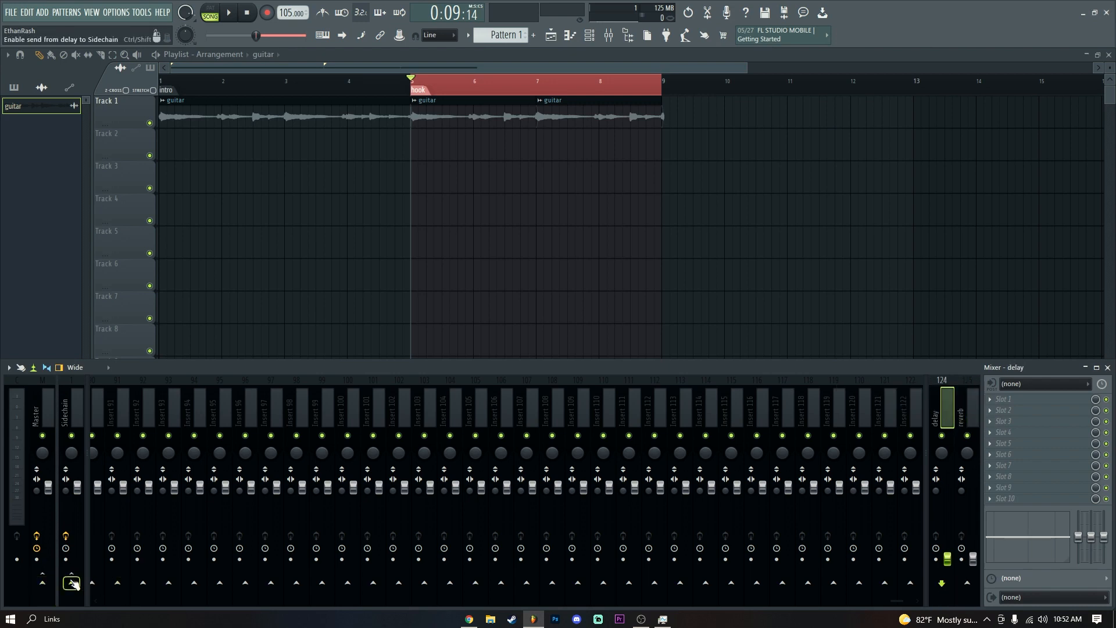
pyautogui.click(71, 581)
pyautogui.click(976, 399)
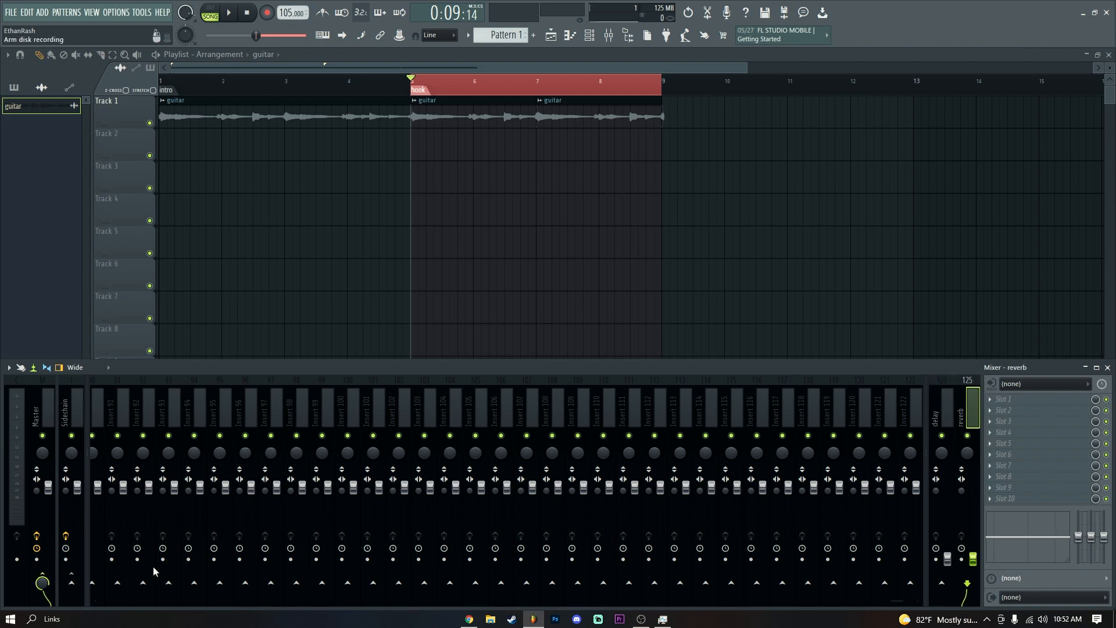
pyautogui.click(41, 578)
pyautogui.click(70, 581)
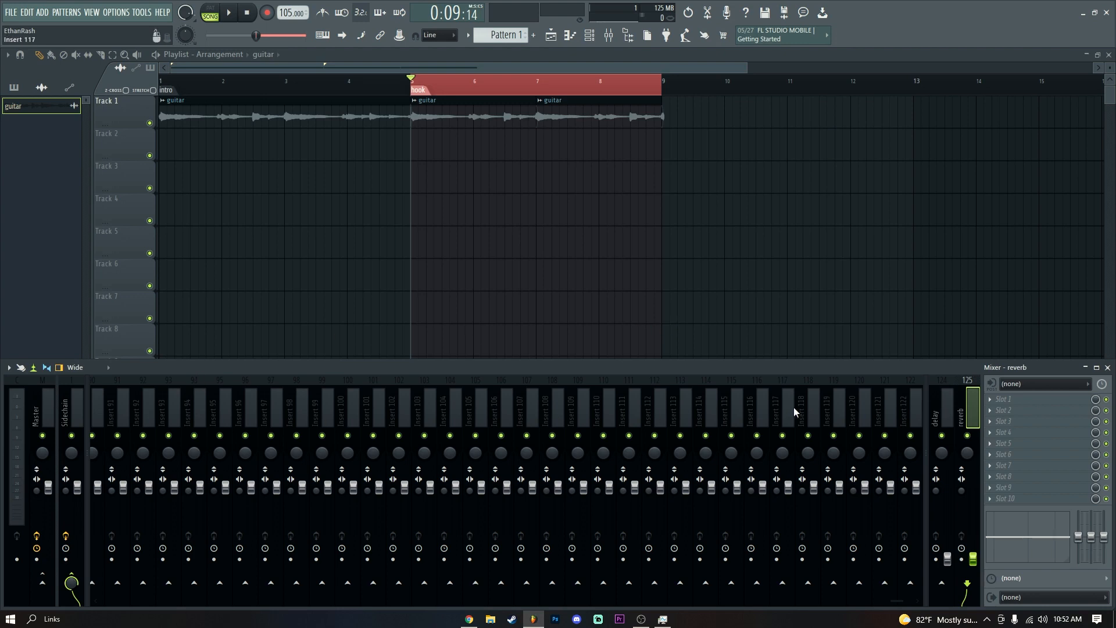
# Name mixer track Insert 2 sample at first and rename it as guitar.
pyautogui.moveTo(942, 402); pyautogui.dragTo(110, 397)
pyautogui.press('F2')
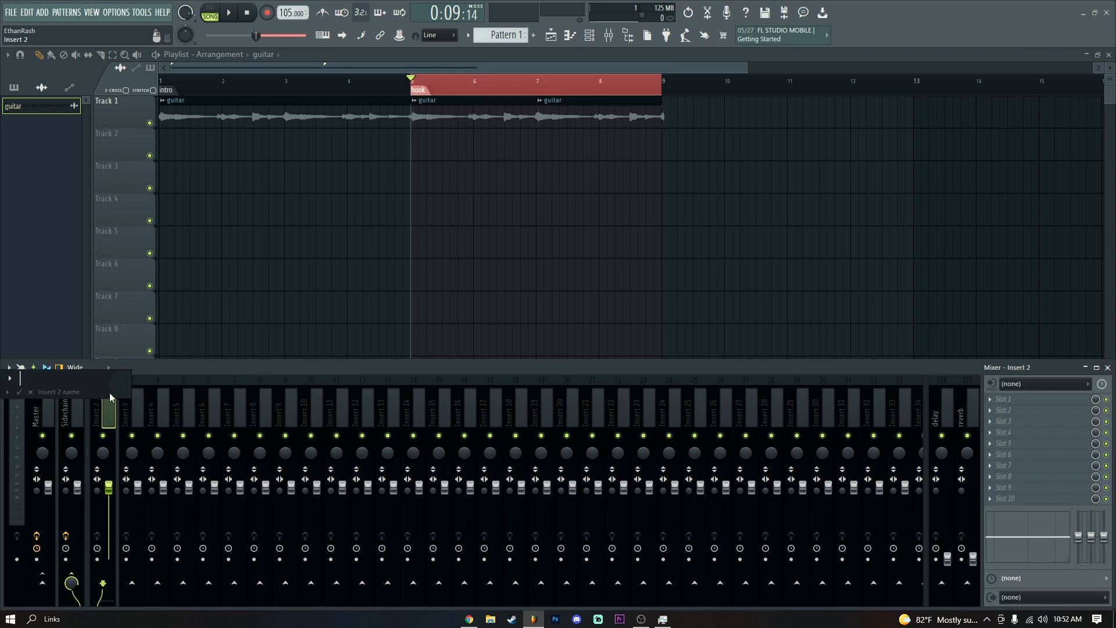
pyautogui.write('sample')
pyautogui.press('Return')
pyautogui.press('F2')
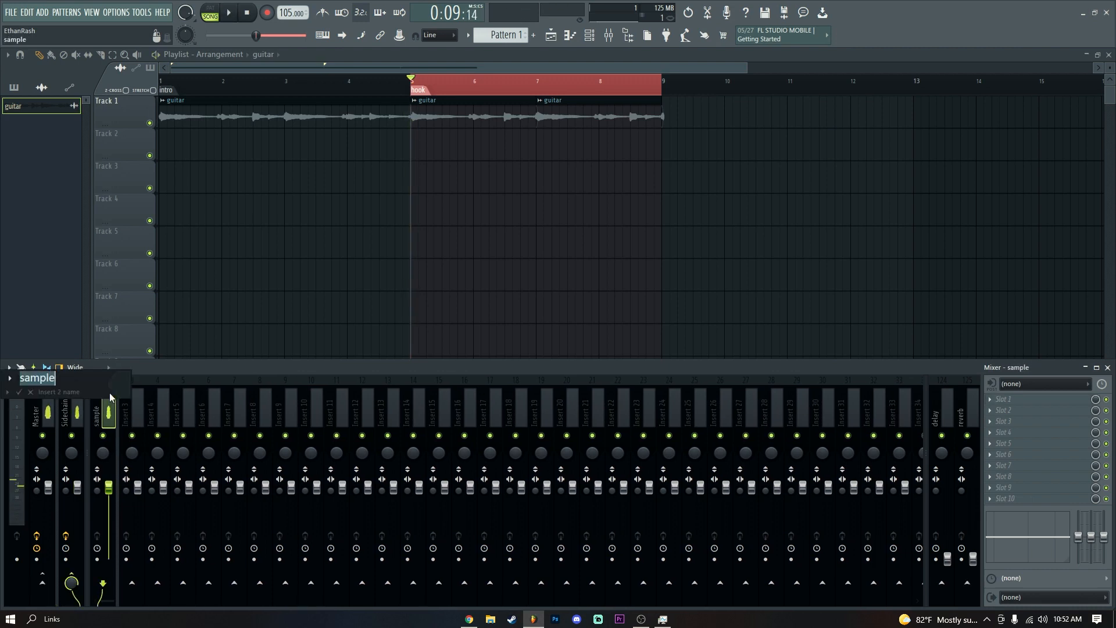
pyautogui.write('guitar')
pyautogui.press('Return')
# Load Fruity Limiter into slot 1 of the guitar mixer track and enlarge its window.
pyautogui.press('space')
pyautogui.press('space')
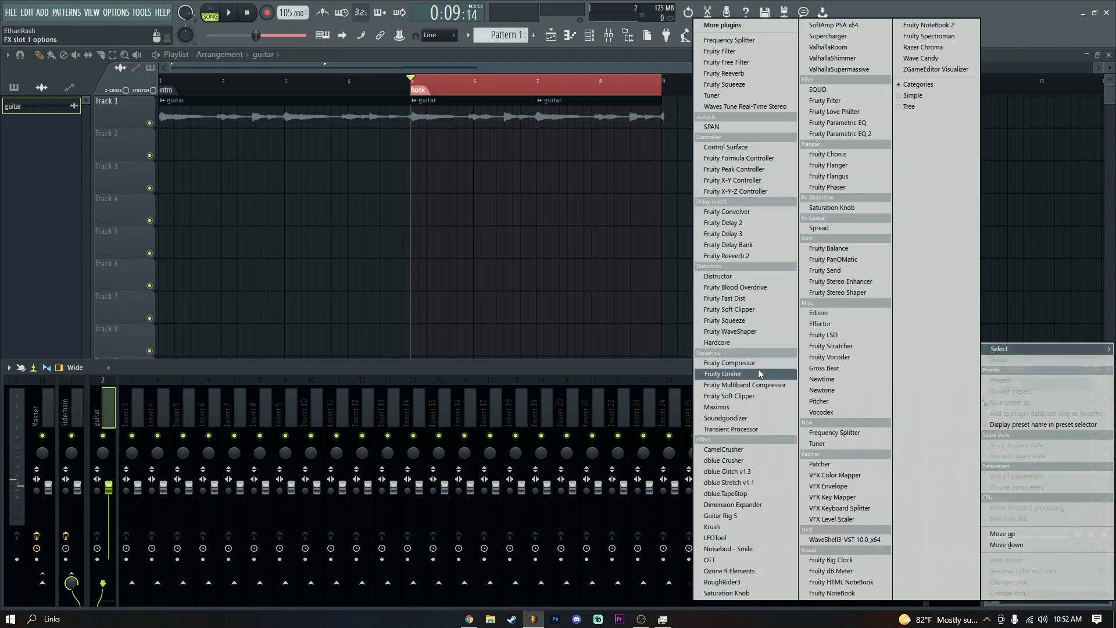
pyautogui.click(758, 369)
pyautogui.moveTo(320, 209); pyautogui.dragTo(590, 152)
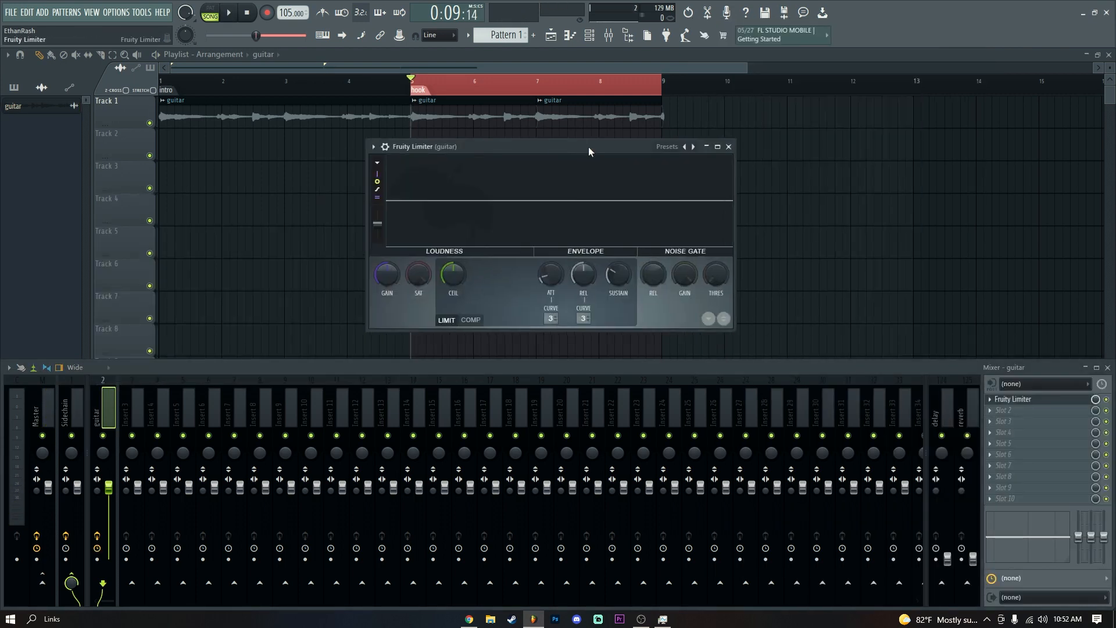
pyautogui.moveTo(736, 329); pyautogui.dragTo(885, 435)
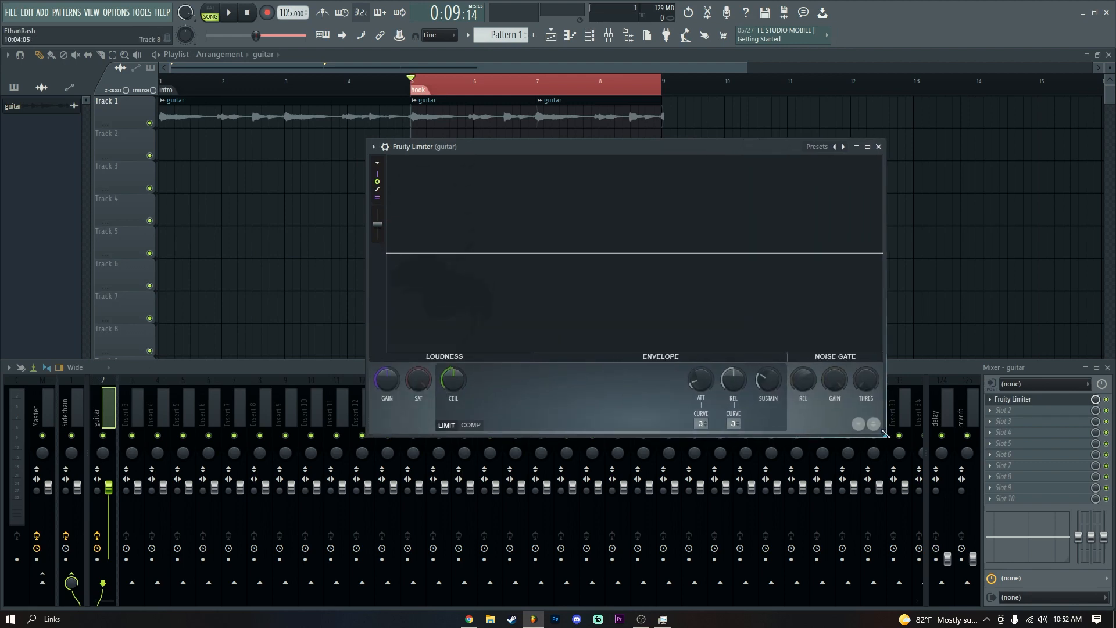
pyautogui.moveTo(603, 166); pyautogui.dragTo(475, 140)
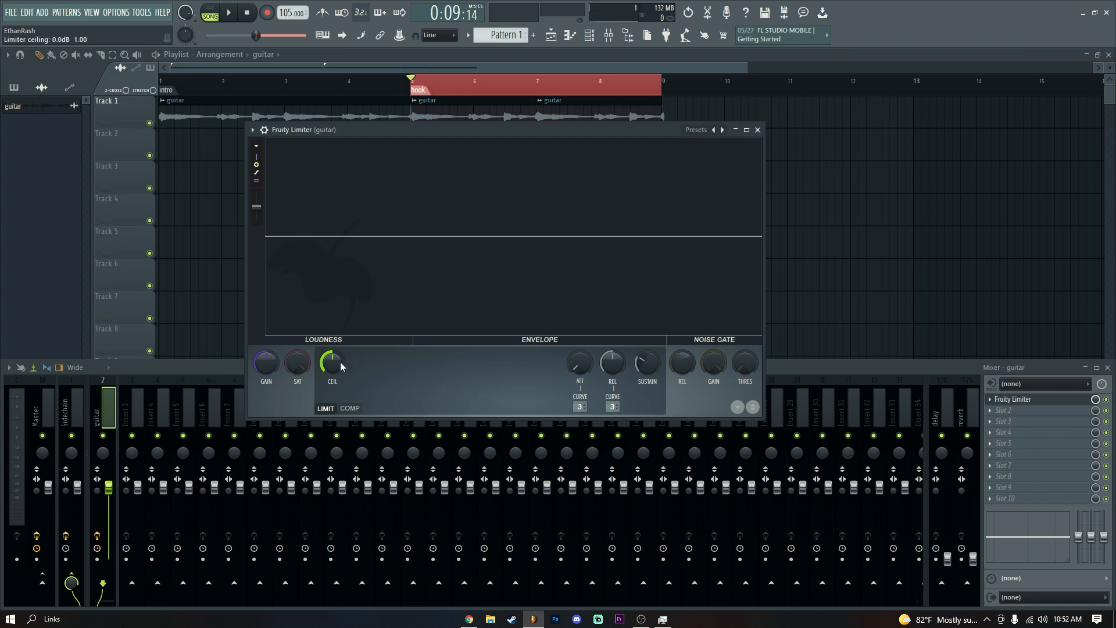
# Adjust Fruity Limiter's compressor threshold, knee and ratio during playback of the hook and raise the gain to about 8.2 dB.
pyautogui.click(350, 408)
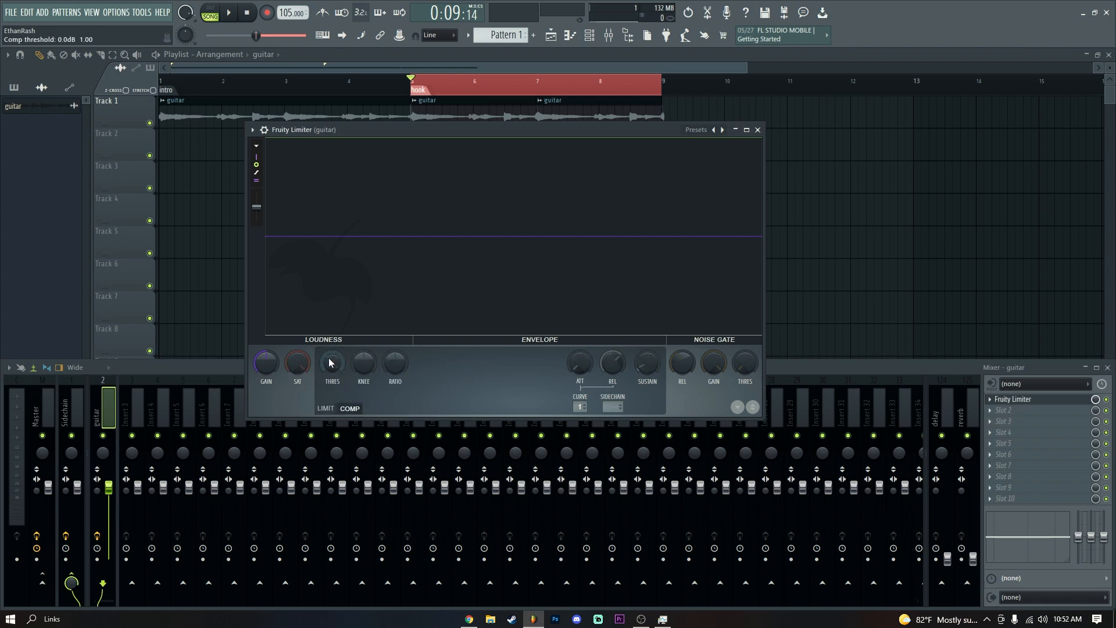
pyautogui.press('space')
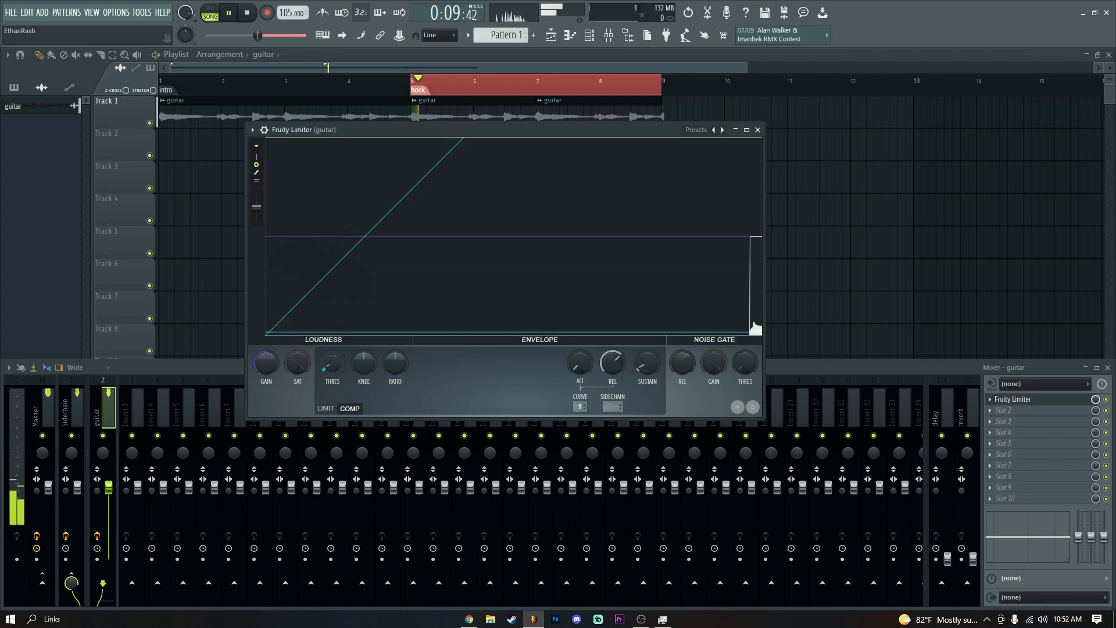
pyautogui.moveTo(329, 363); pyautogui.dragTo(395, 346)
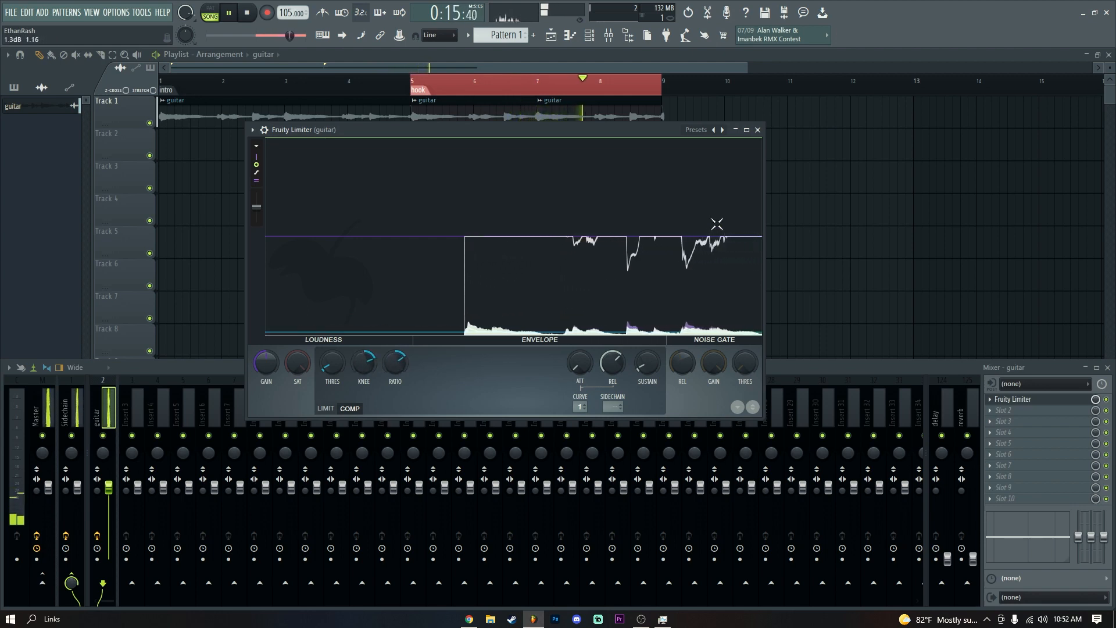
pyautogui.moveTo(332, 363); pyautogui.dragTo(332, 380)
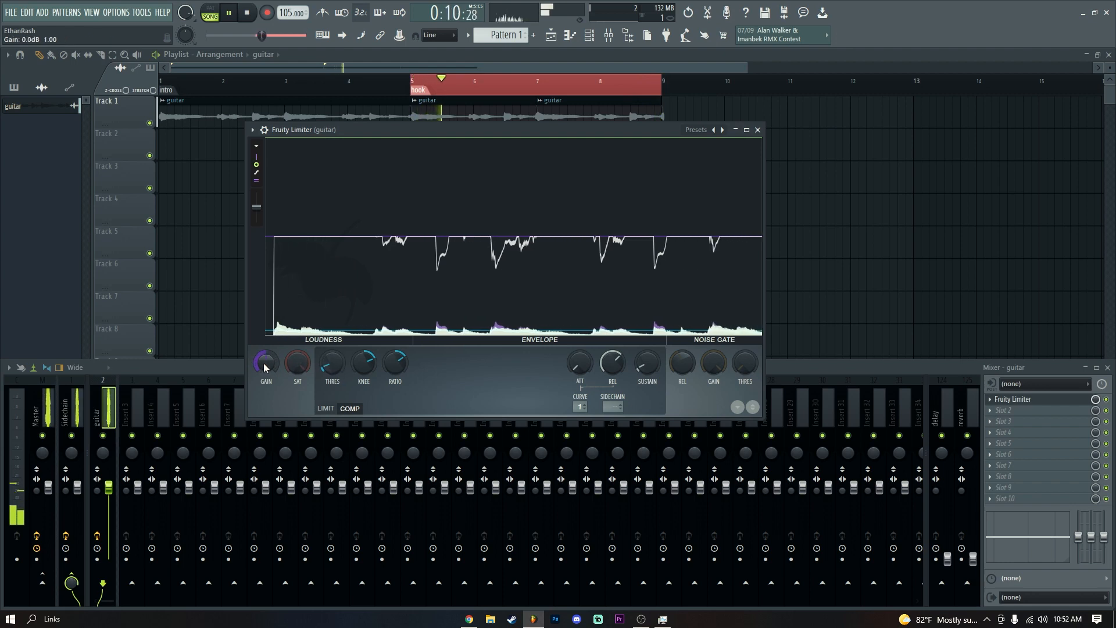
pyautogui.moveTo(264, 366); pyautogui.dragTo(265, 353)
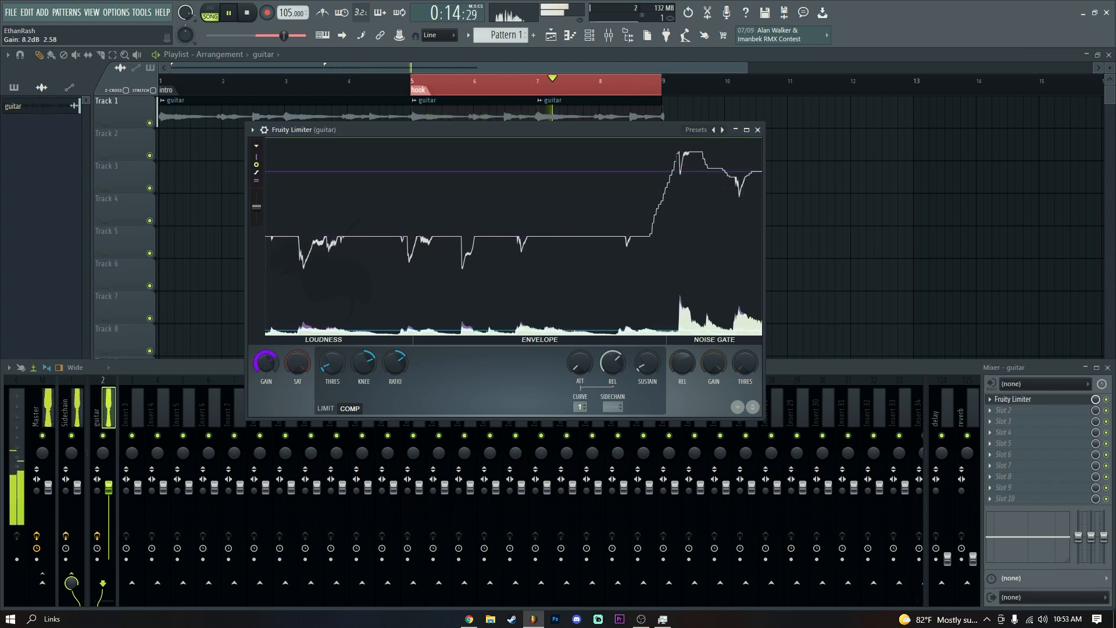
pyautogui.press('space')
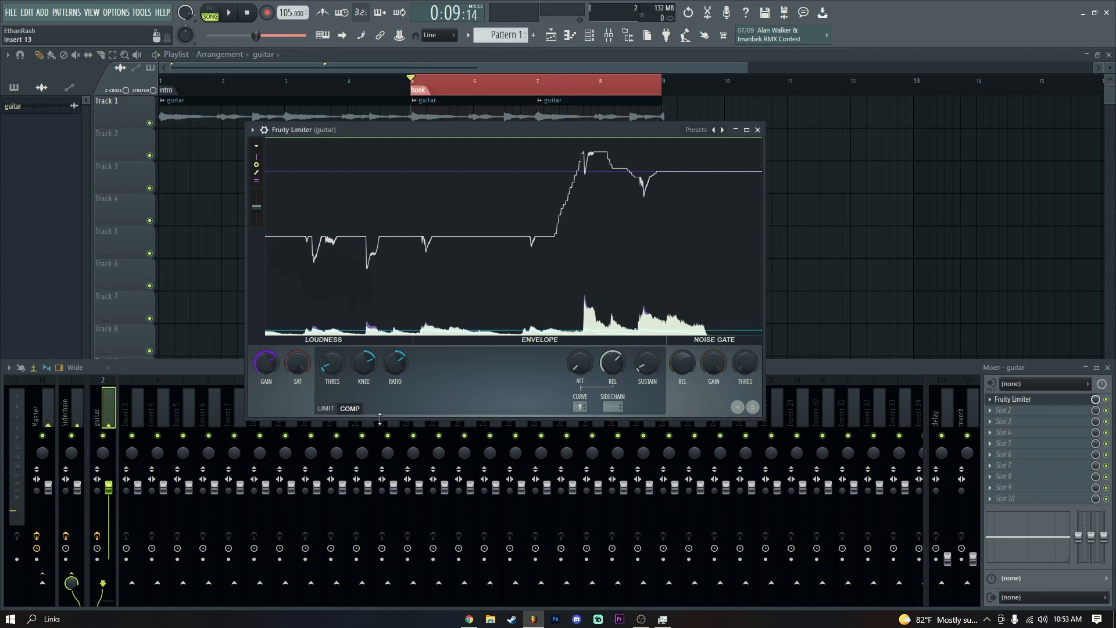
# Set Fruity Limiter's ceiling to about 8.3 dB, reduce its gain during playback, and close the plugin.
pyautogui.click(323, 407)
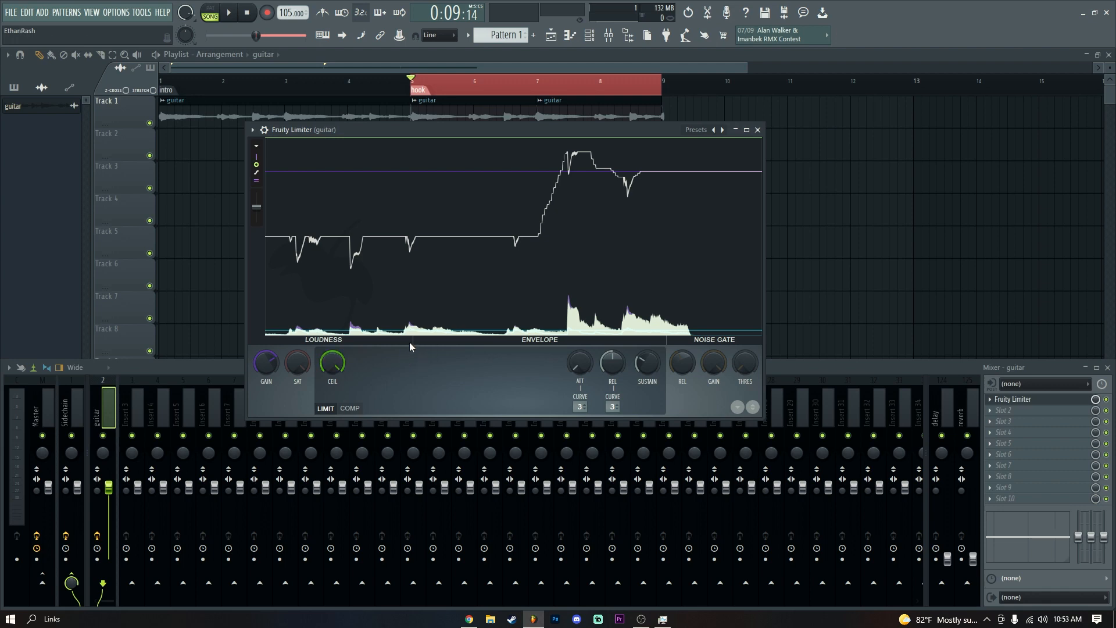
pyautogui.moveTo(324, 367); pyautogui.dragTo(324, 379)
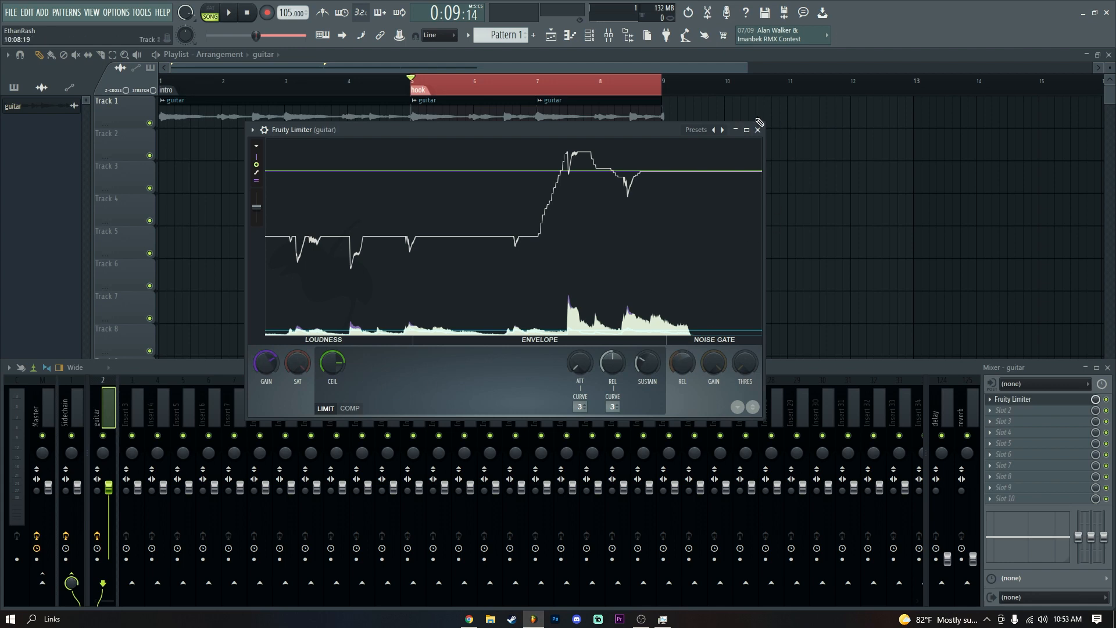
pyautogui.press('space')
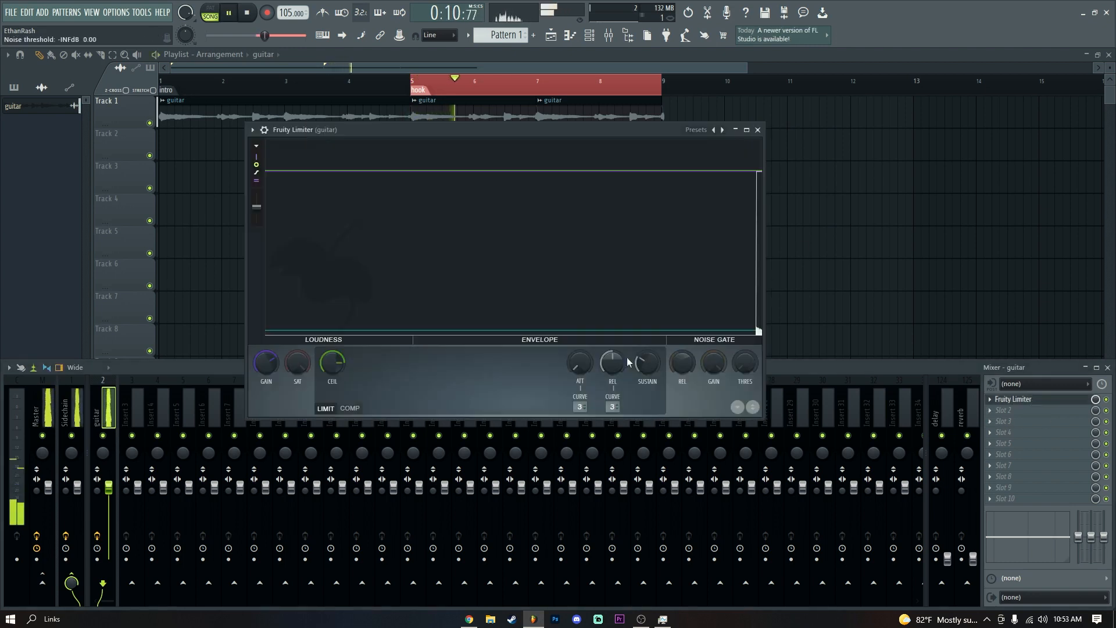
pyautogui.press('space')
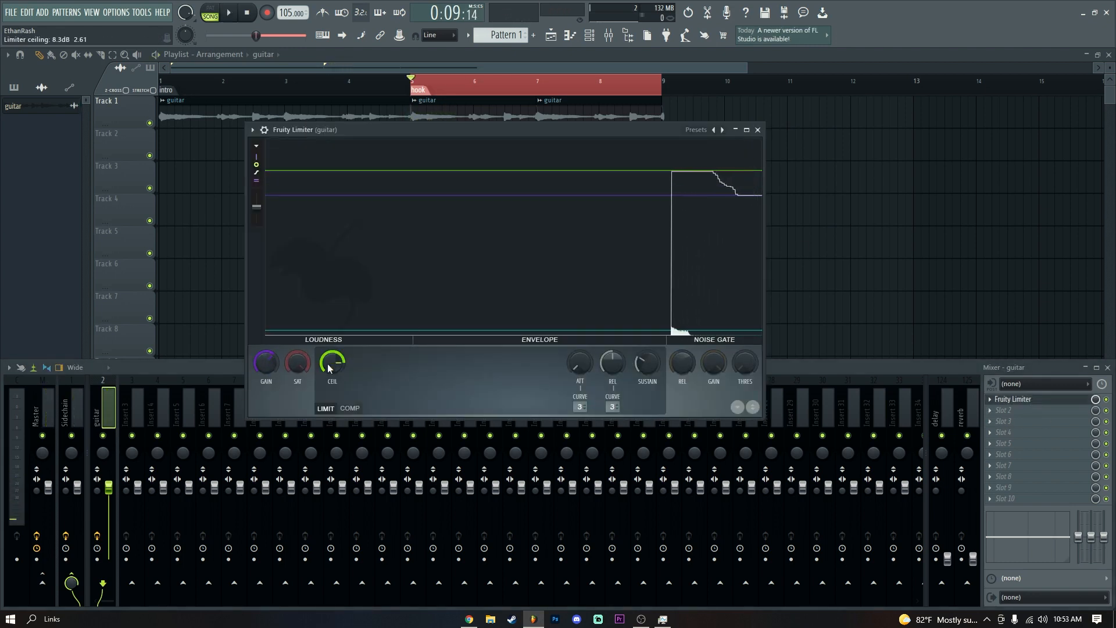
pyautogui.scroll(-3, 328, 368)
pyautogui.click(757, 130)
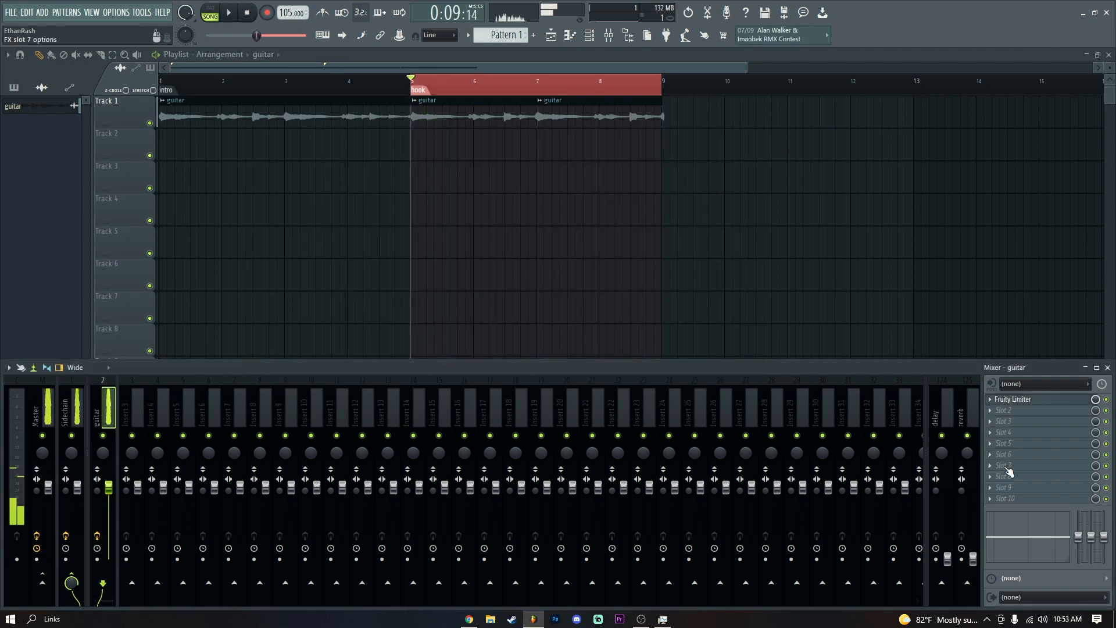
# Load Fruity Parametric EQ 2 into slot 10 of the guitar mixer track and reposition its window.
pyautogui.click(1008, 471)
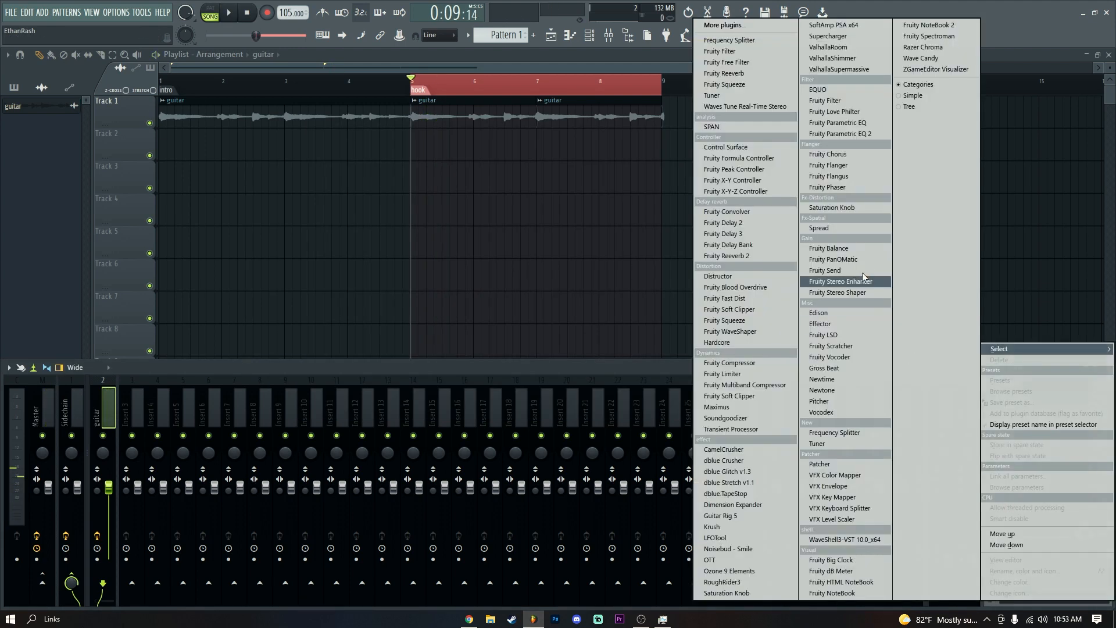
pyautogui.click(853, 133)
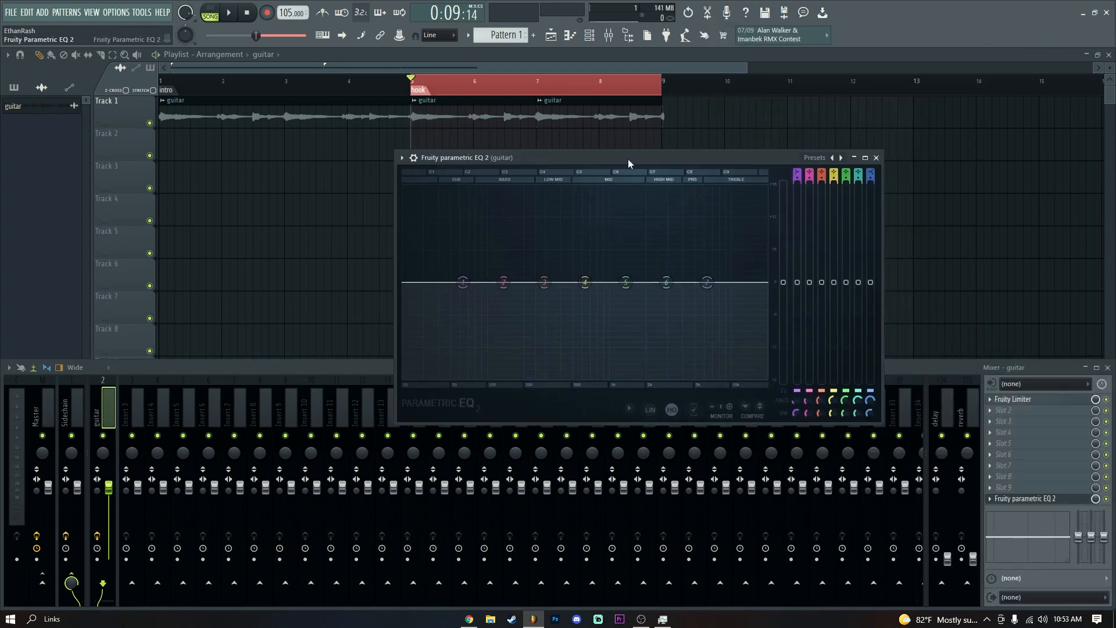
pyautogui.moveTo(628, 158); pyautogui.dragTo(716, 163)
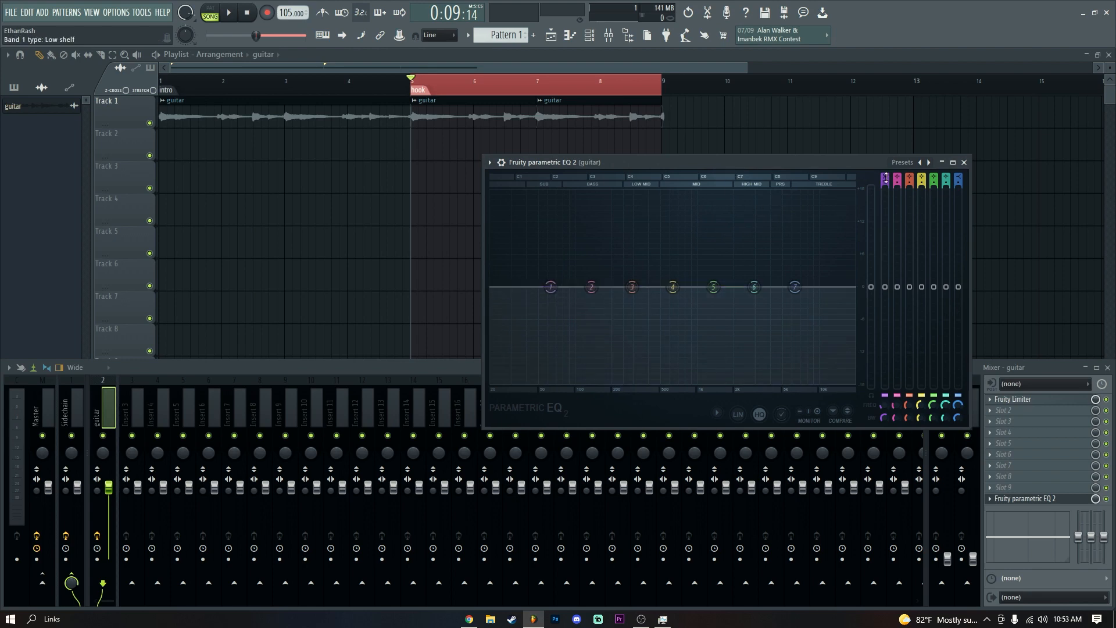
# Turn EQ band 1 into a high-pass filter at about 180 Hz and cut band 4 by about 4.7 dB at 624 Hz.
pyautogui.scroll(2, 886, 178)
pyautogui.press('space')
pyautogui.moveTo(551, 287); pyautogui.dragTo(616, 290)
pyautogui.press('space')
pyautogui.press('space')
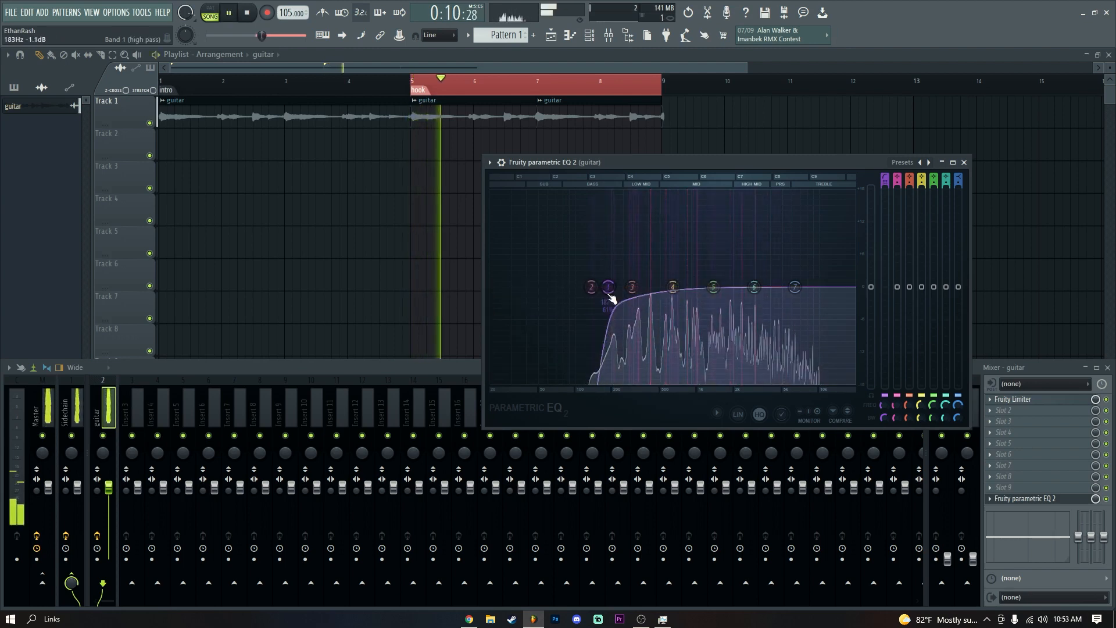
pyautogui.press('space')
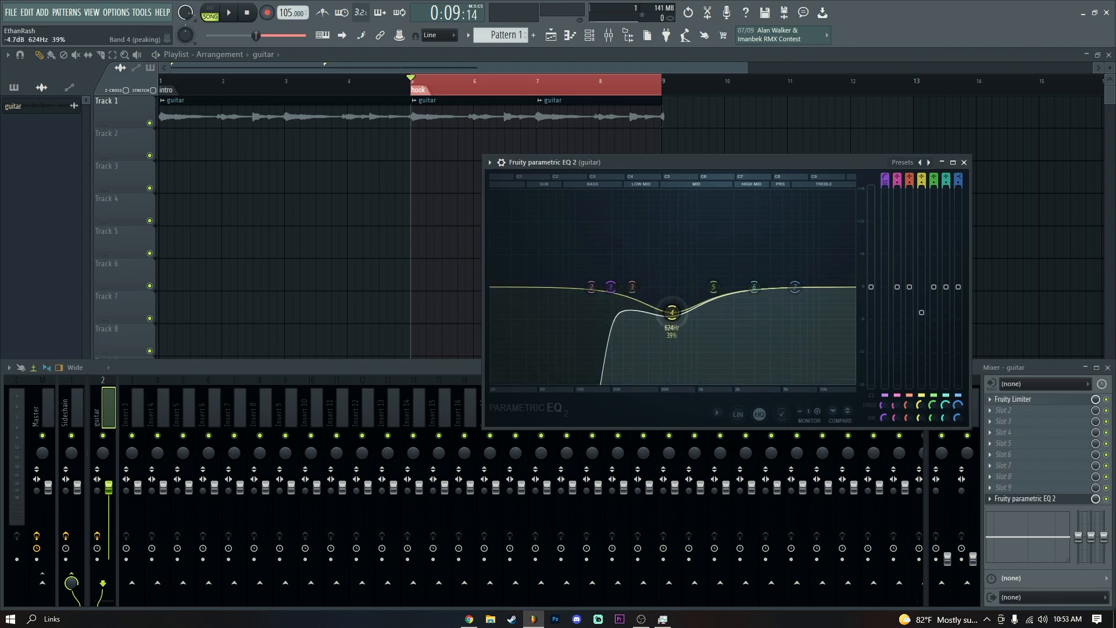
# Boost EQ band 6 around 3057 Hz and band 7 slightly during playback, and shrink the EQ window.
pyautogui.press('space')
pyautogui.moveTo(754, 287); pyautogui.dragTo(756, 275)
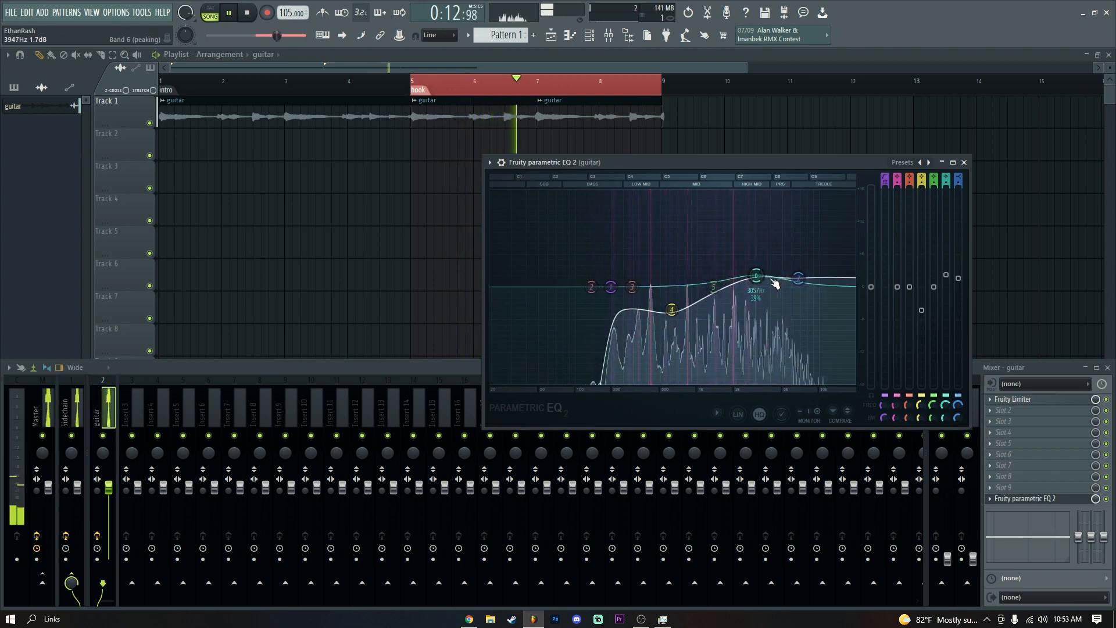
pyautogui.press('space')
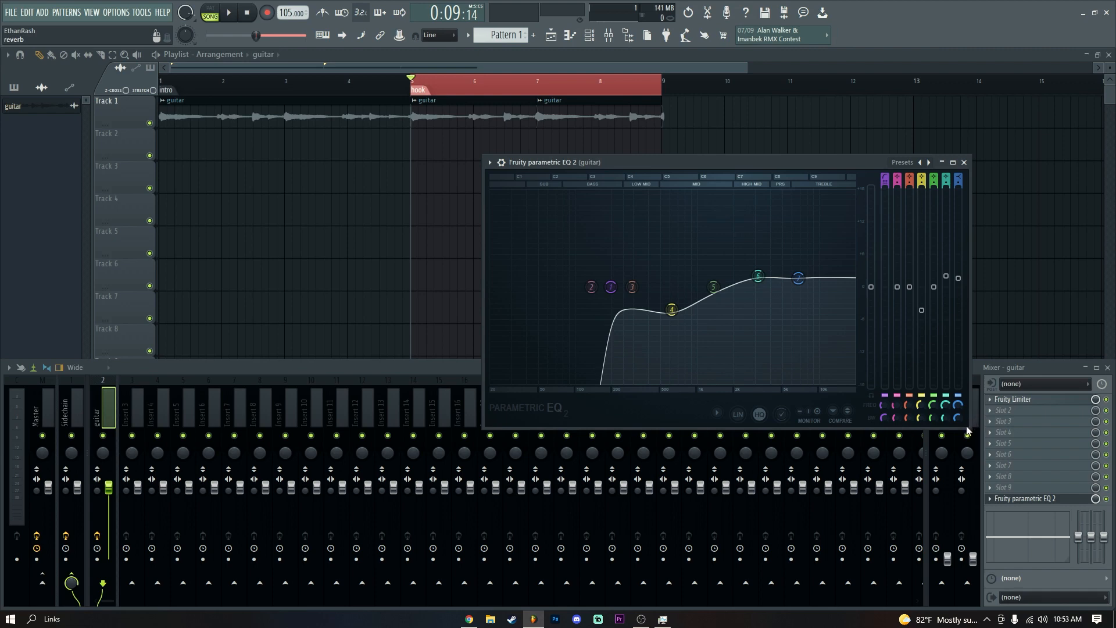
pyautogui.moveTo(968, 430); pyautogui.dragTo(906, 338)
pyautogui.press('space')
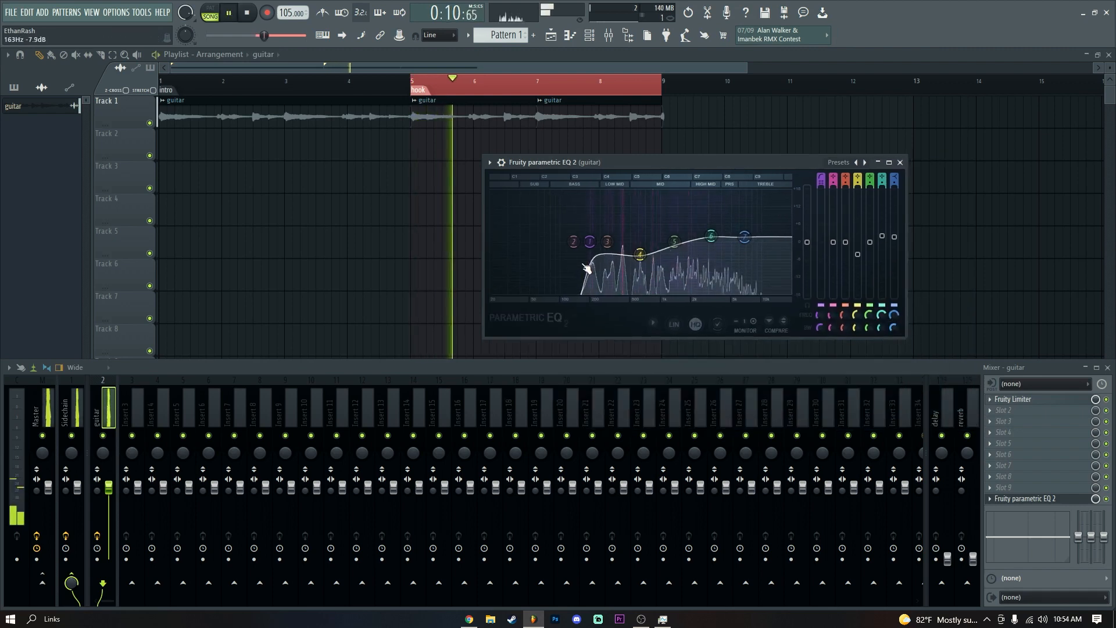
# Move the guitar EQ's band 1 high-pass cutoff slightly higher, stop playback and close the EQ.
pyautogui.moveTo(589, 241); pyautogui.dragTo(595, 241)
pyautogui.press('space')
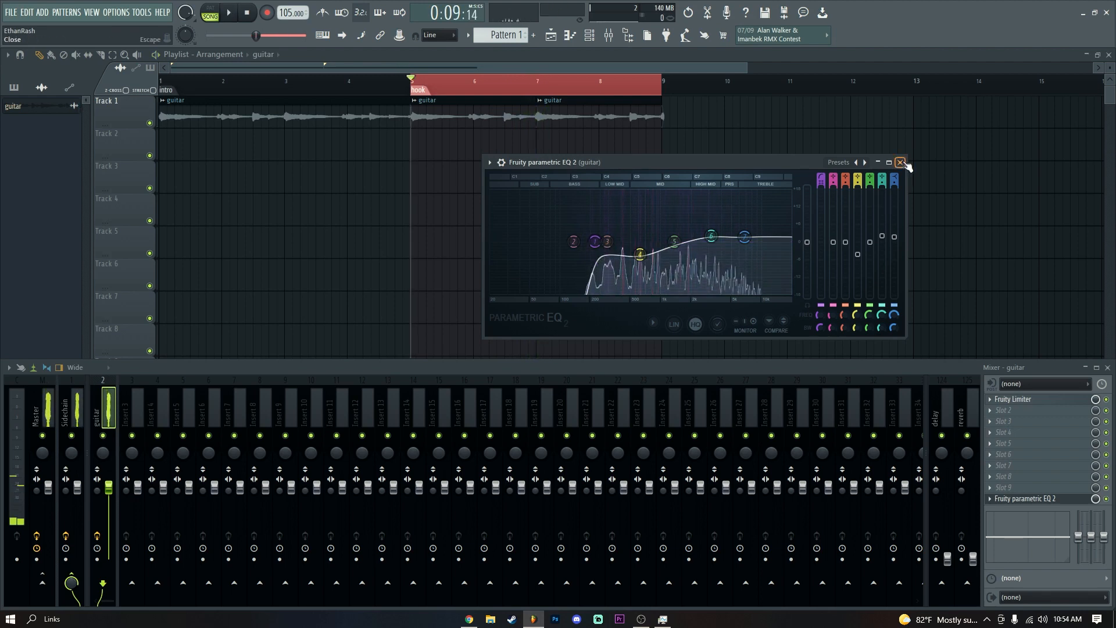
pyautogui.click(901, 162)
# Load OTT into slot 2 of the guitar mixer track, set its depth to 25% and audition the guitar.
pyautogui.click(1002, 412)
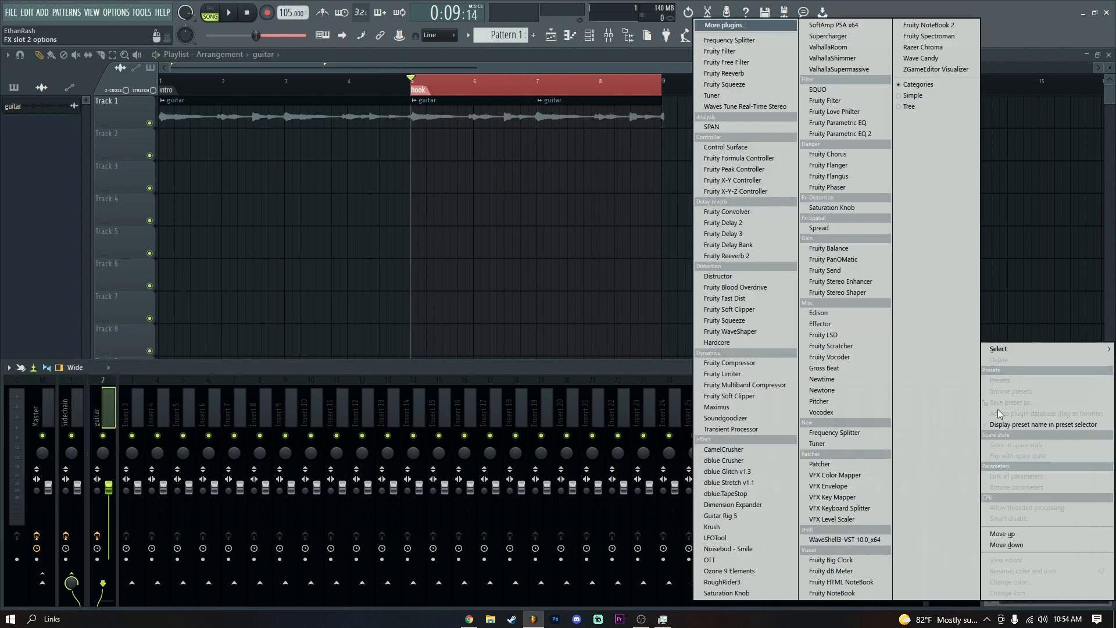
pyautogui.click(727, 562)
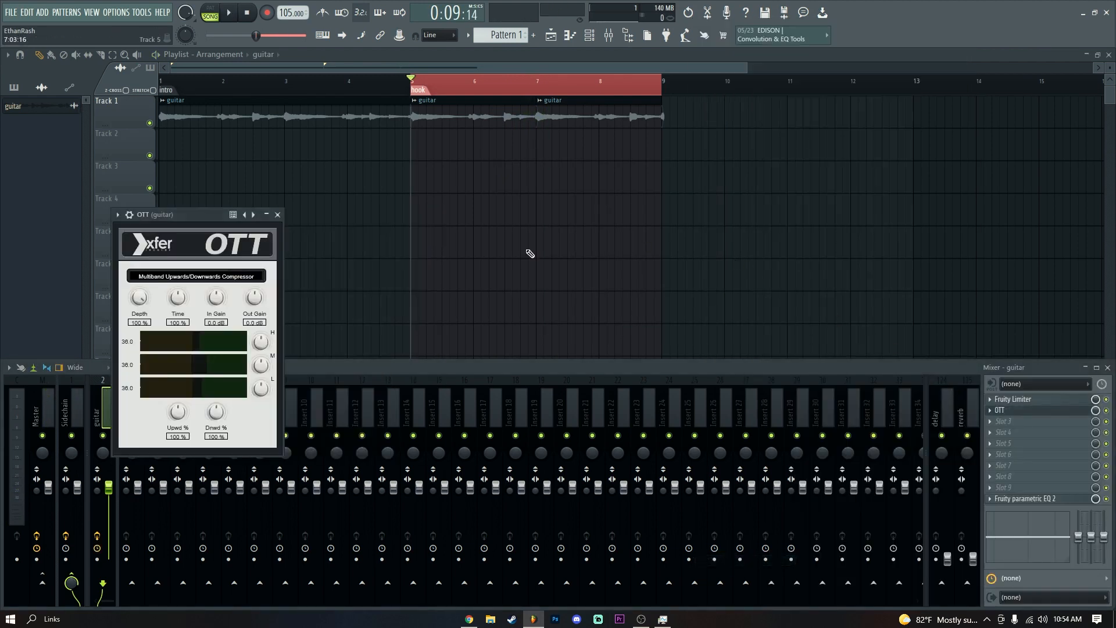
pyautogui.moveTo(200, 217); pyautogui.dragTo(512, 210)
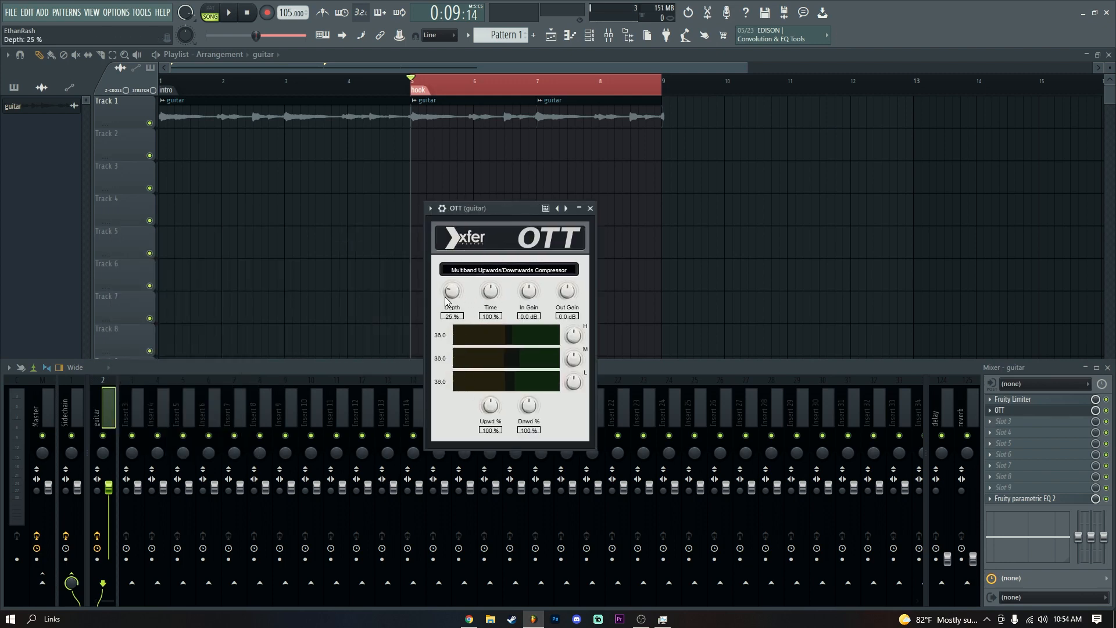
pyautogui.press('space')
pyautogui.click(1000, 410)
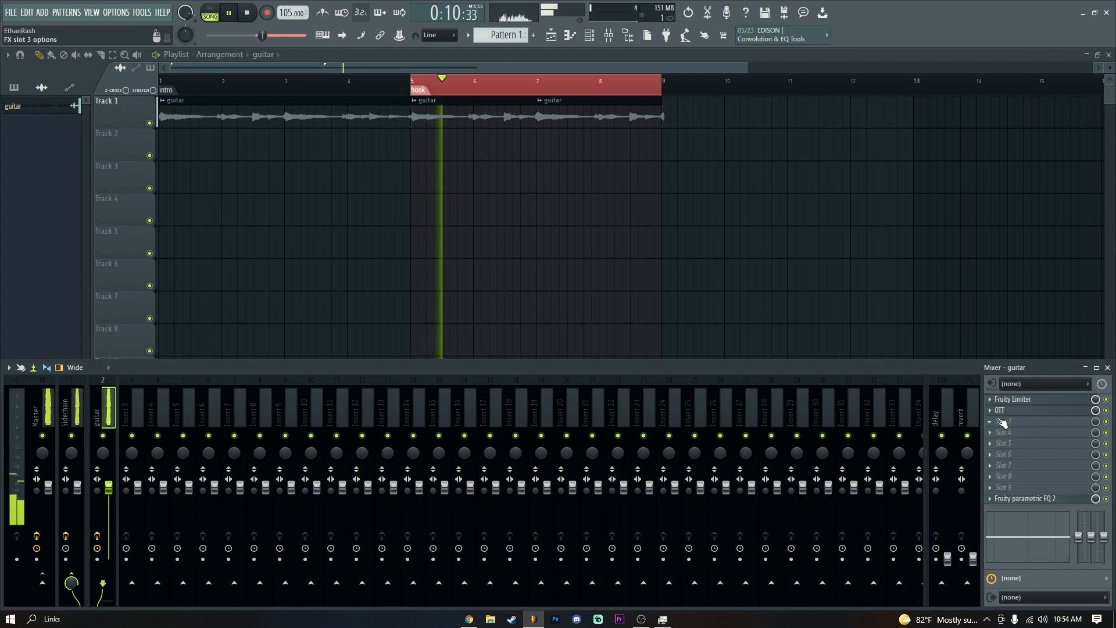
pyautogui.press('space')
# Load Soundgoodizer into slot 3 of the guitar track in mode C, reduce its amount to a low setting during playback, and close it.
pyautogui.click(995, 426)
pyautogui.click(765, 416)
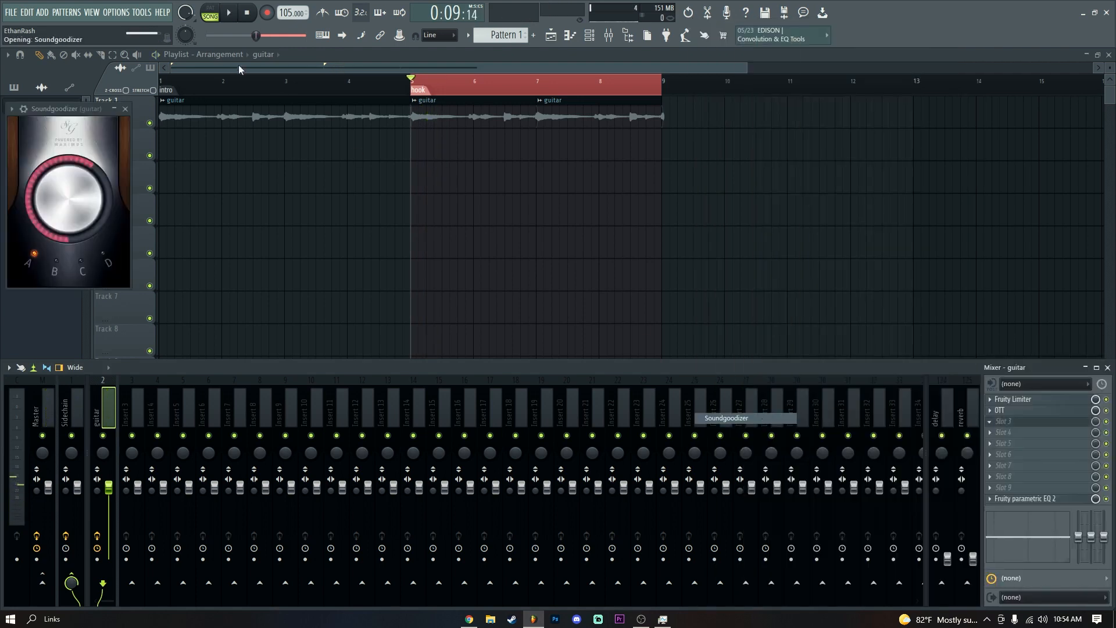
pyautogui.moveTo(40, 111); pyautogui.dragTo(597, 194)
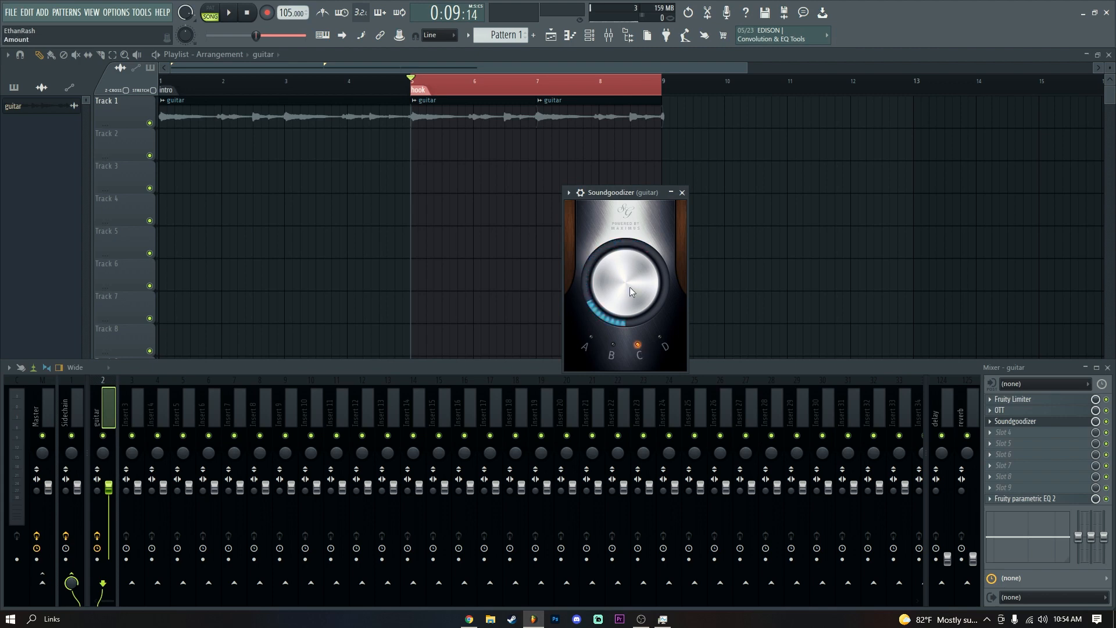
pyautogui.scroll(-2, 629, 287)
pyautogui.press('space')
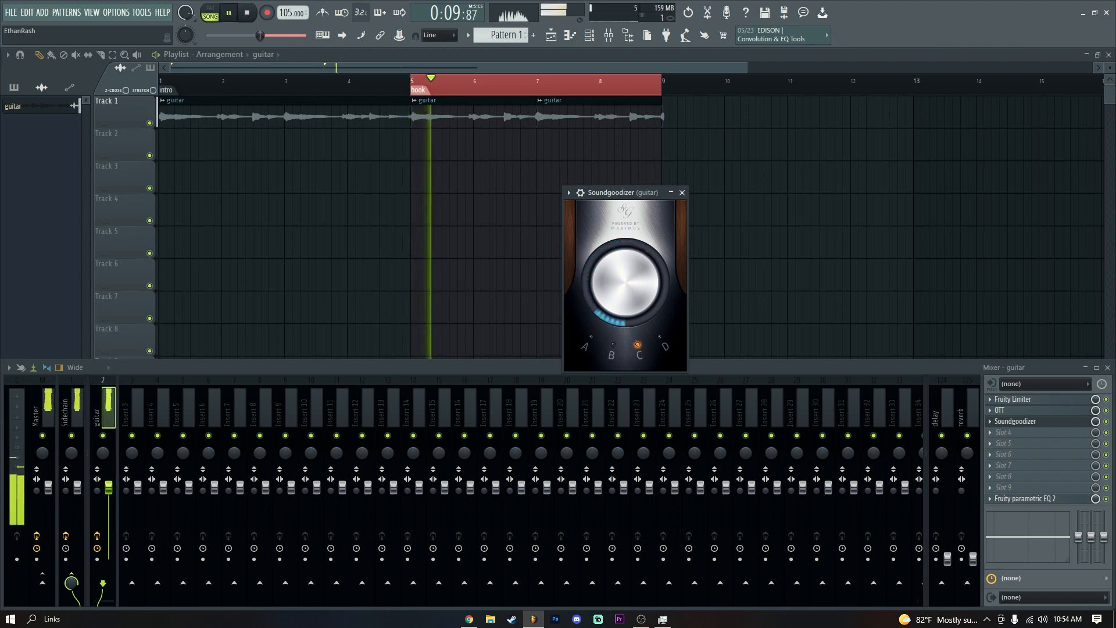
pyautogui.scroll(-1, 631, 289)
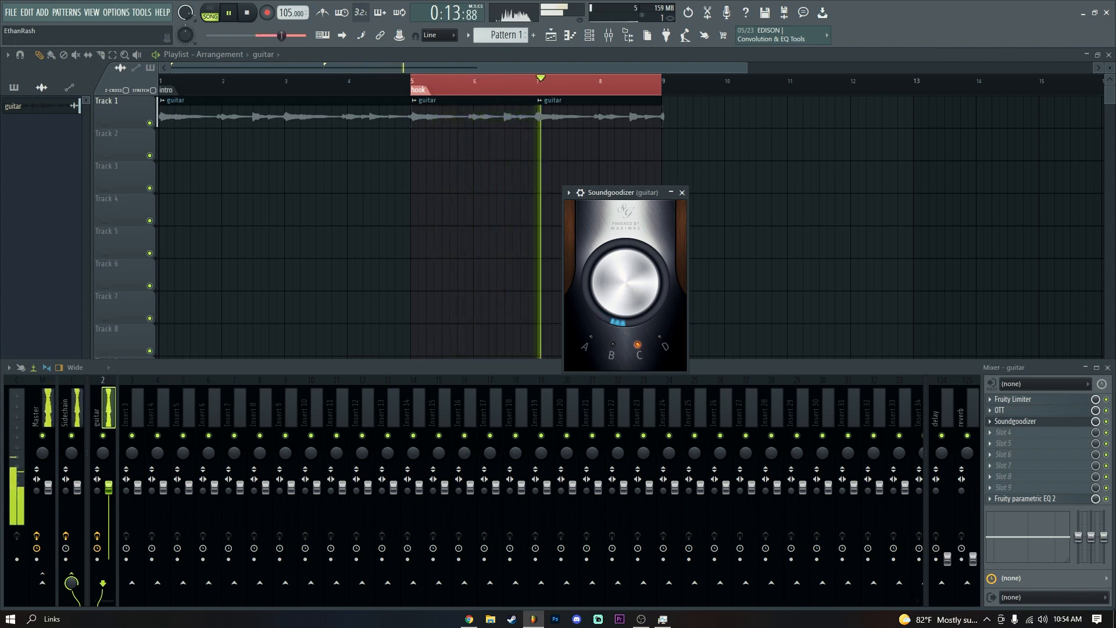
pyautogui.press('space')
pyautogui.click(681, 193)
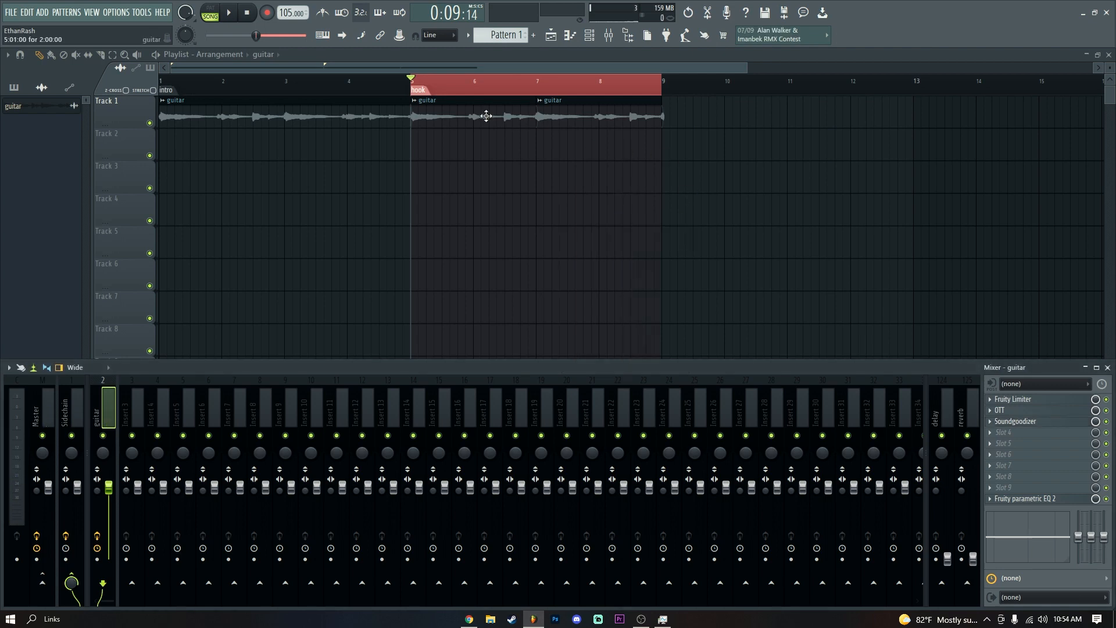
pyautogui.scroll(3, 469, 93)
pyautogui.scroll(-4, 407, 87)
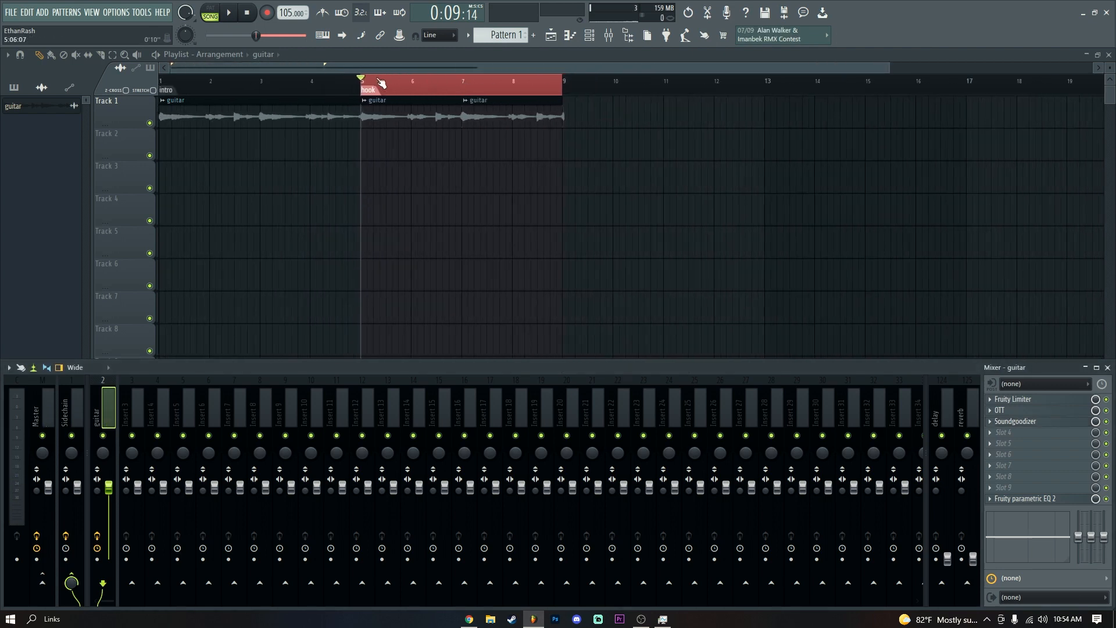
pyautogui.scroll(3, 381, 83)
pyautogui.scroll(-2, 381, 83)
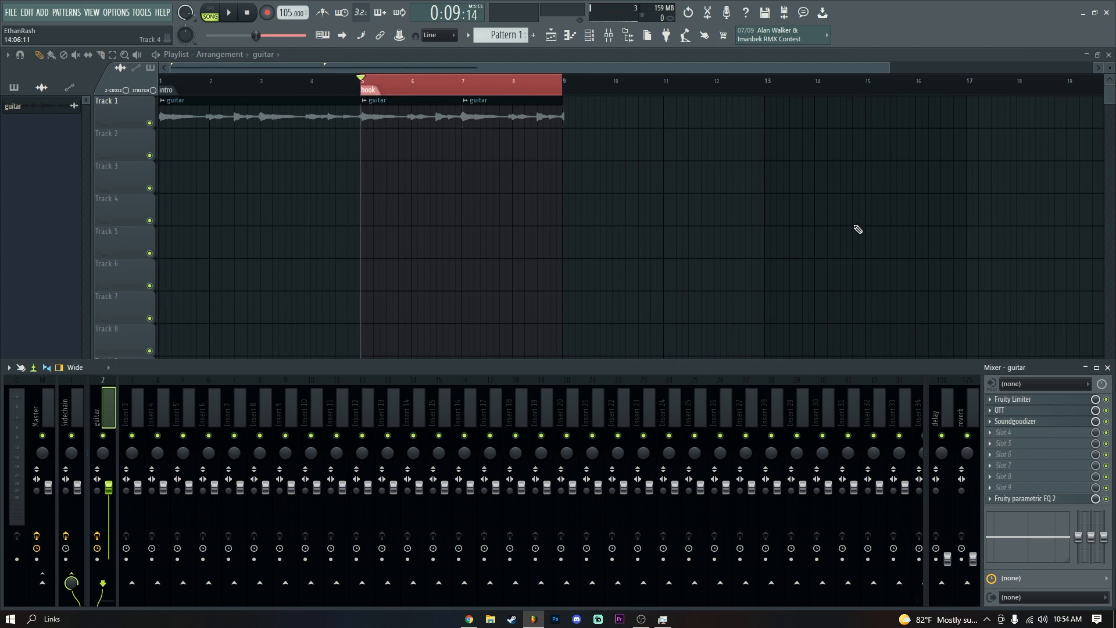
# Load Fruity Delay 2 into slot 1 of the delay track with the Stereo effect (send) preset and a 62% feedback cutoff.
pyautogui.click(944, 407)
pyautogui.click(1027, 406)
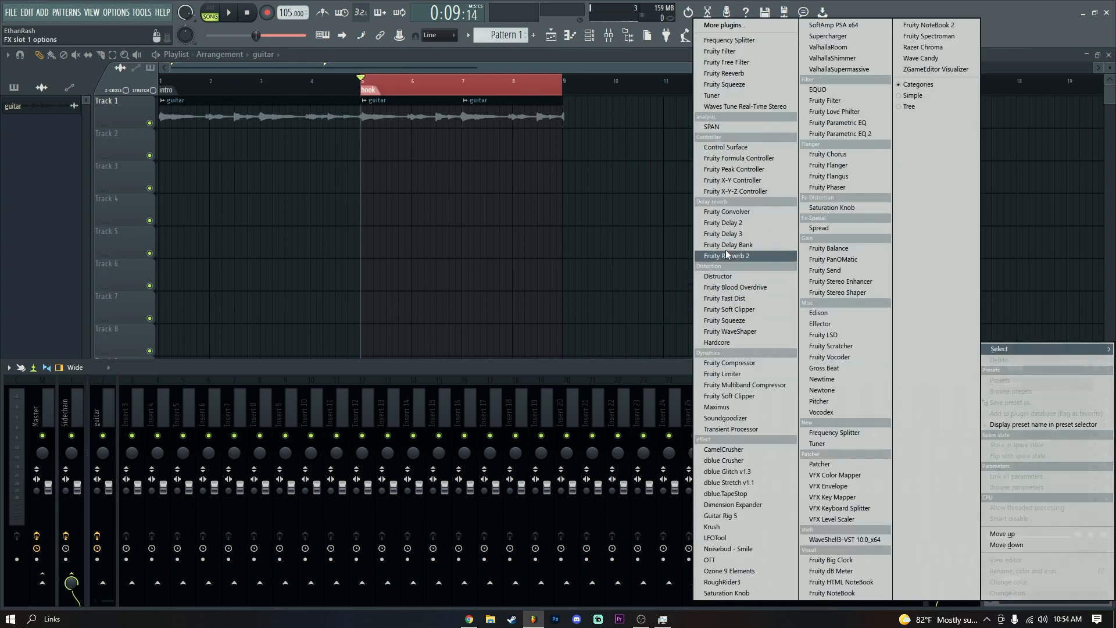
pyautogui.click(726, 223)
pyautogui.moveTo(184, 138); pyautogui.dragTo(603, 205)
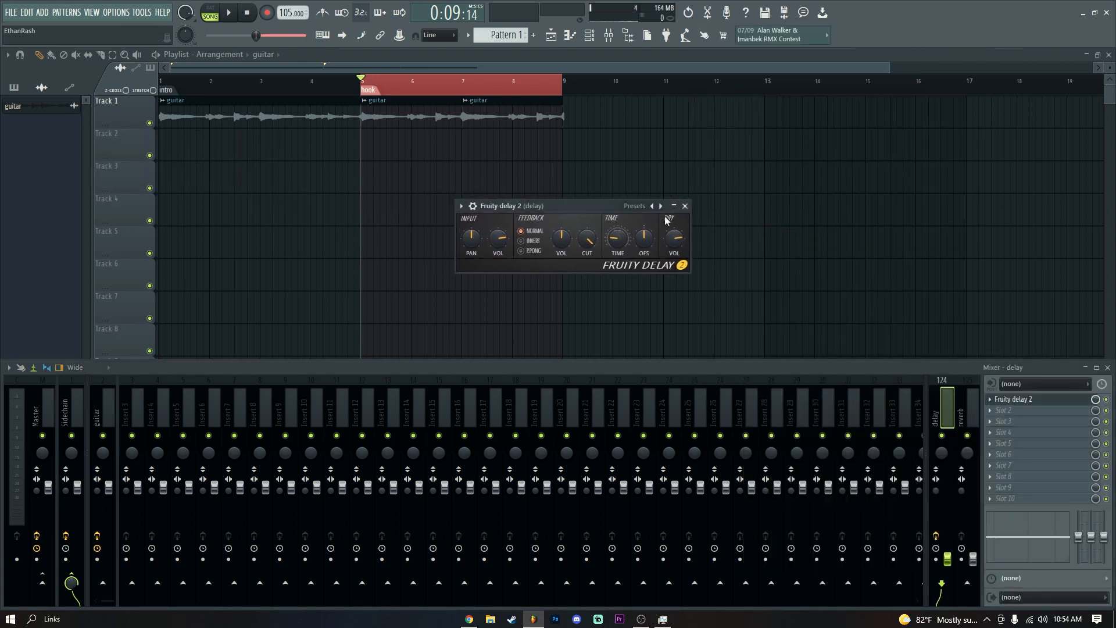
pyautogui.rightClick(661, 206)
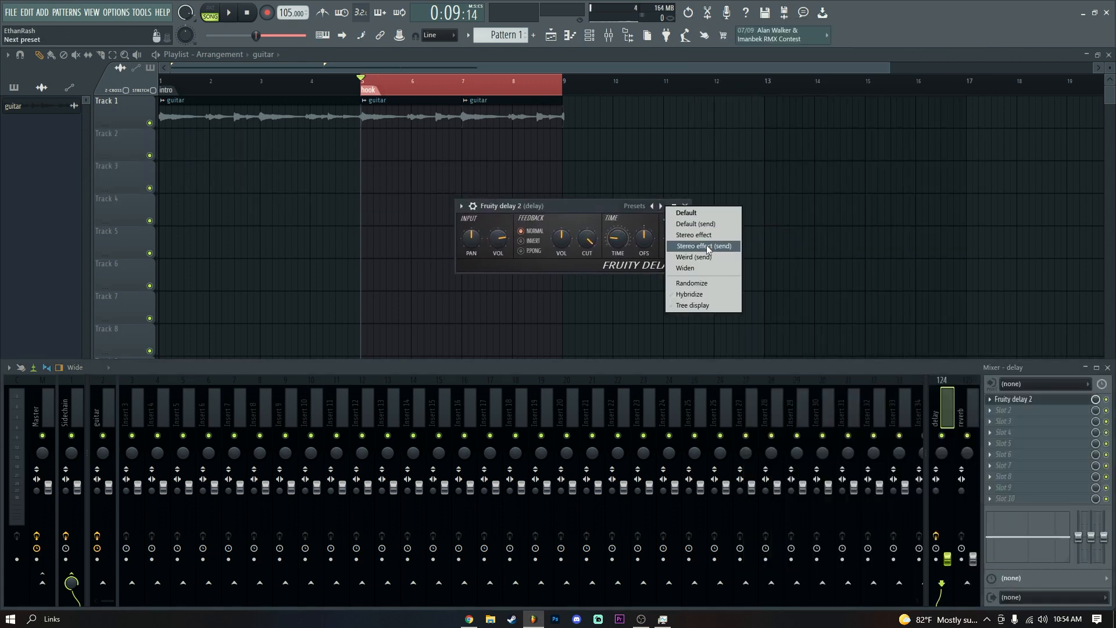
pyautogui.click(705, 247)
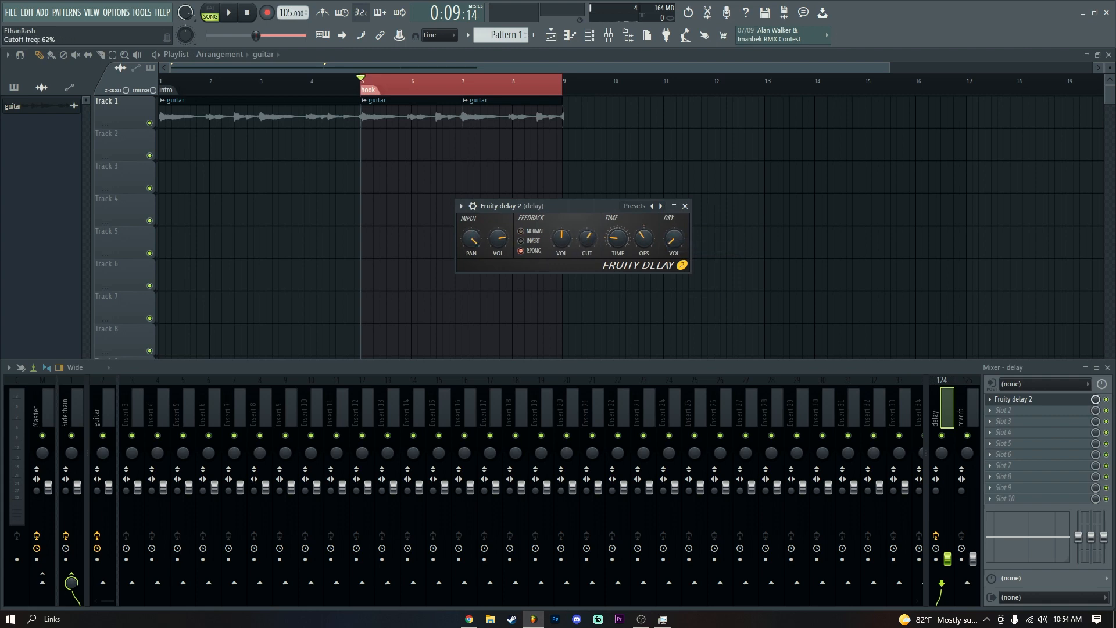
# Raise the delay track's fader and send the guitar track to the delay and reverb tracks.
pyautogui.click(685, 207)
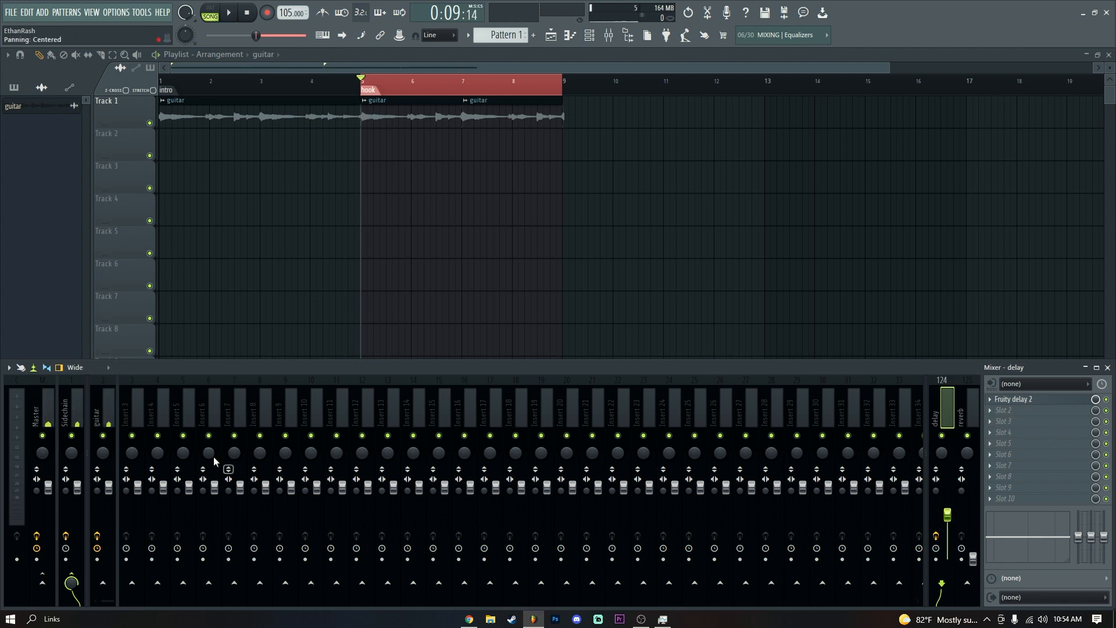
pyautogui.click(102, 412)
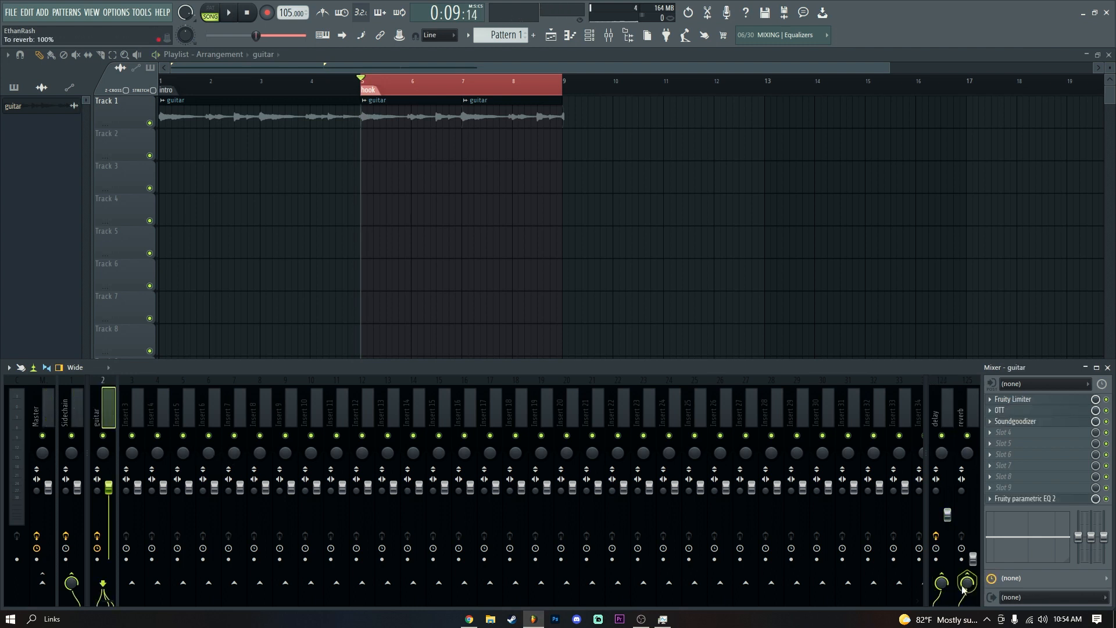
# Load Fruity Parametric EQ 2 into slot 10 of the delay track, make band 1 a high-pass filter in the low mids, and close it.
pyautogui.click(943, 419)
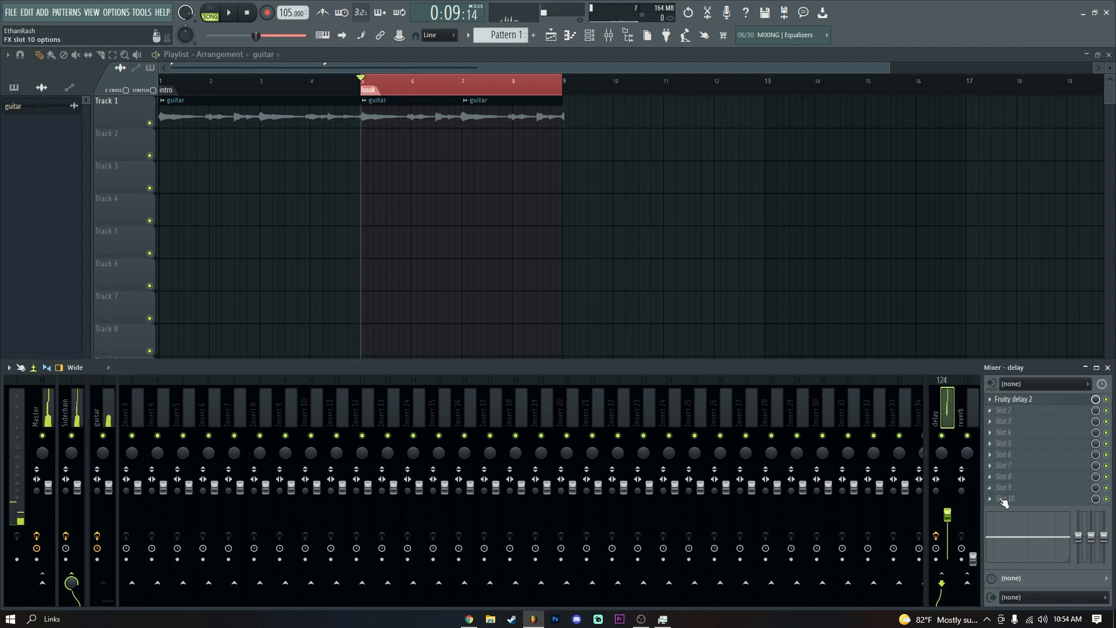
pyautogui.click(1004, 500)
pyautogui.click(846, 134)
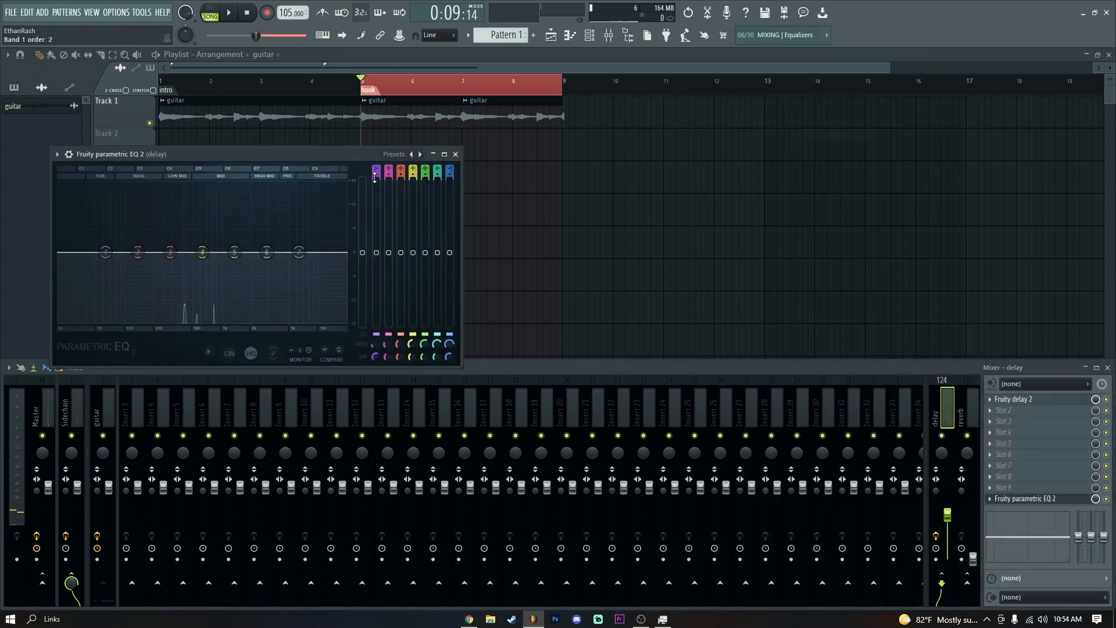
pyautogui.click(377, 169)
pyautogui.moveTo(106, 251); pyautogui.dragTo(188, 252)
pyautogui.scroll(5, 210, 253)
pyautogui.moveTo(244, 155); pyautogui.dragTo(497, 183)
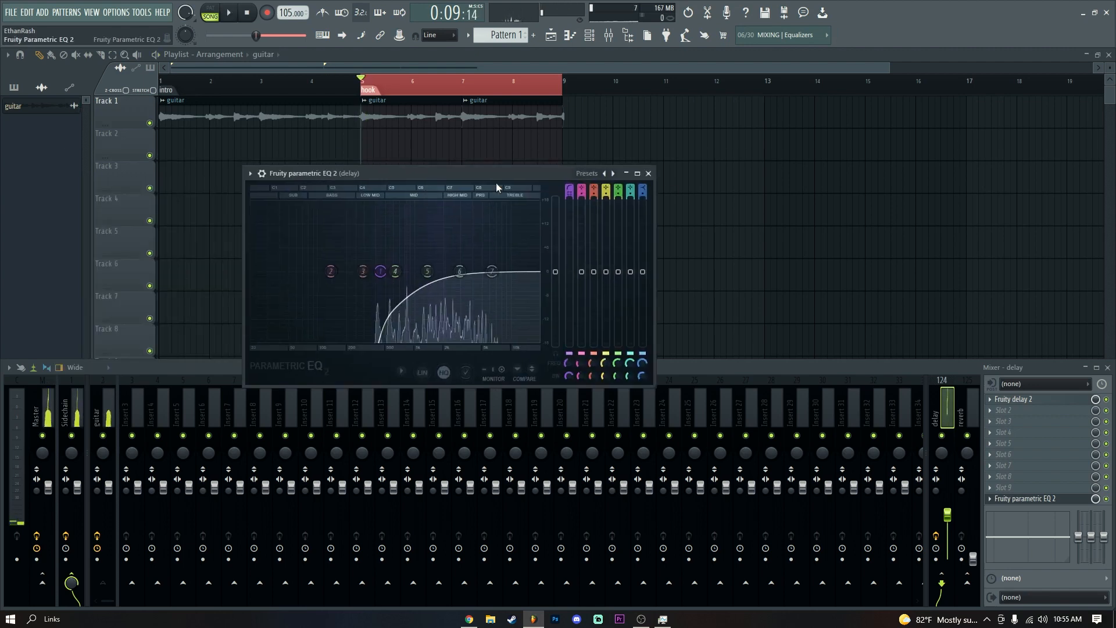
pyautogui.click(648, 173)
# Load ValhallaSupermassive into slot 1 of the reverb track, choose the medium reverb preset LostSpacer, and close the plugin.
pyautogui.click(961, 406)
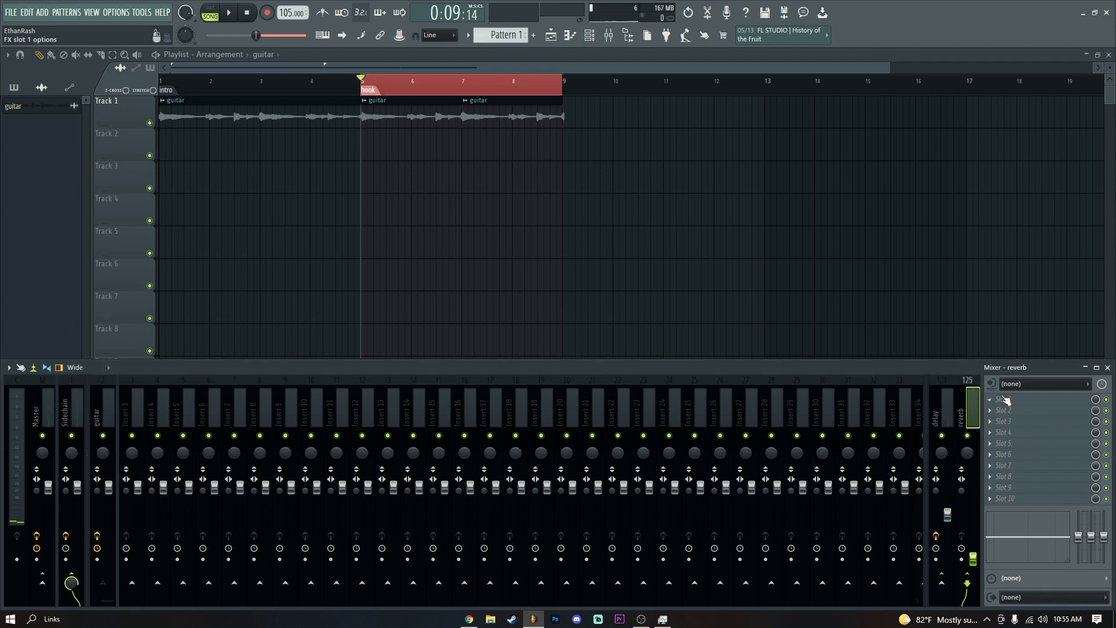
pyautogui.click(1005, 400)
pyautogui.click(830, 70)
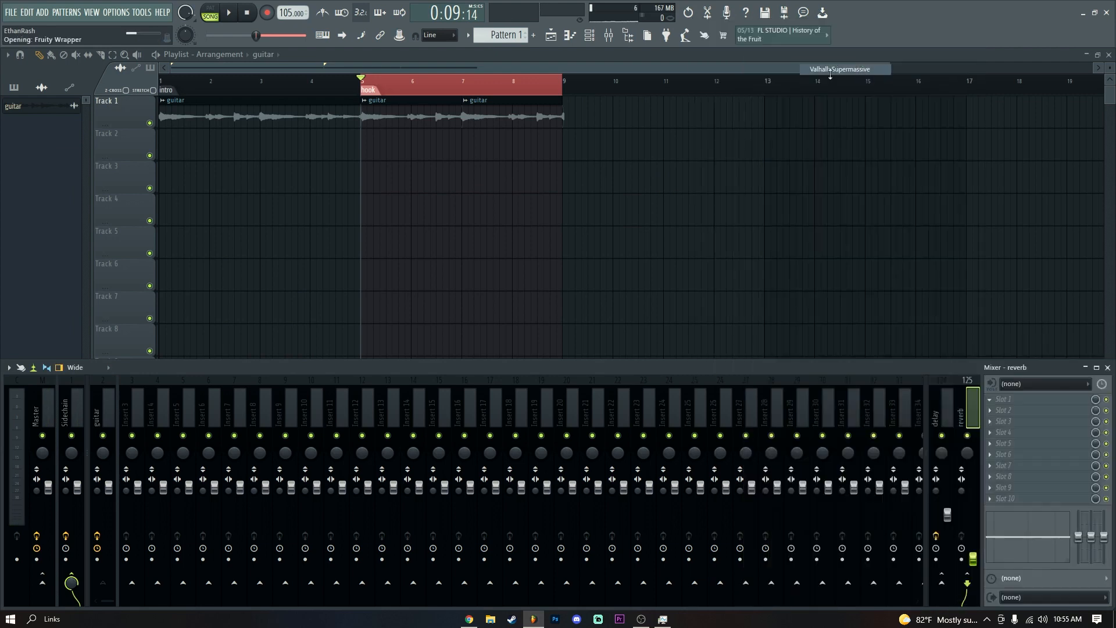
pyautogui.moveTo(379, 170); pyautogui.dragTo(685, 160)
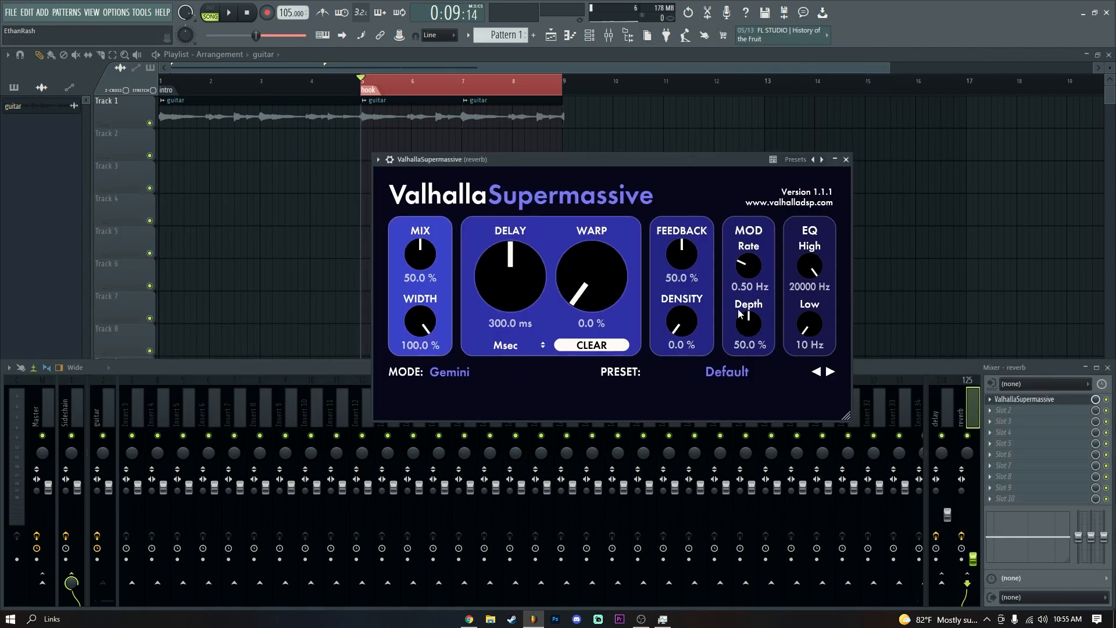
pyautogui.click(726, 372)
pyautogui.moveTo(715, 501)
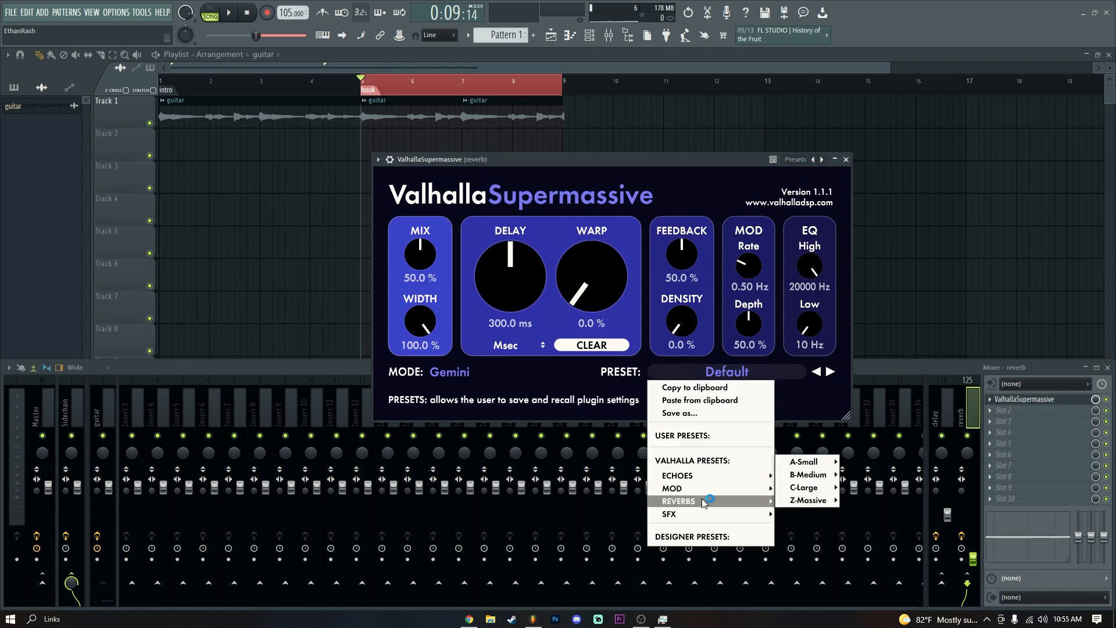
pyautogui.moveTo(829, 501)
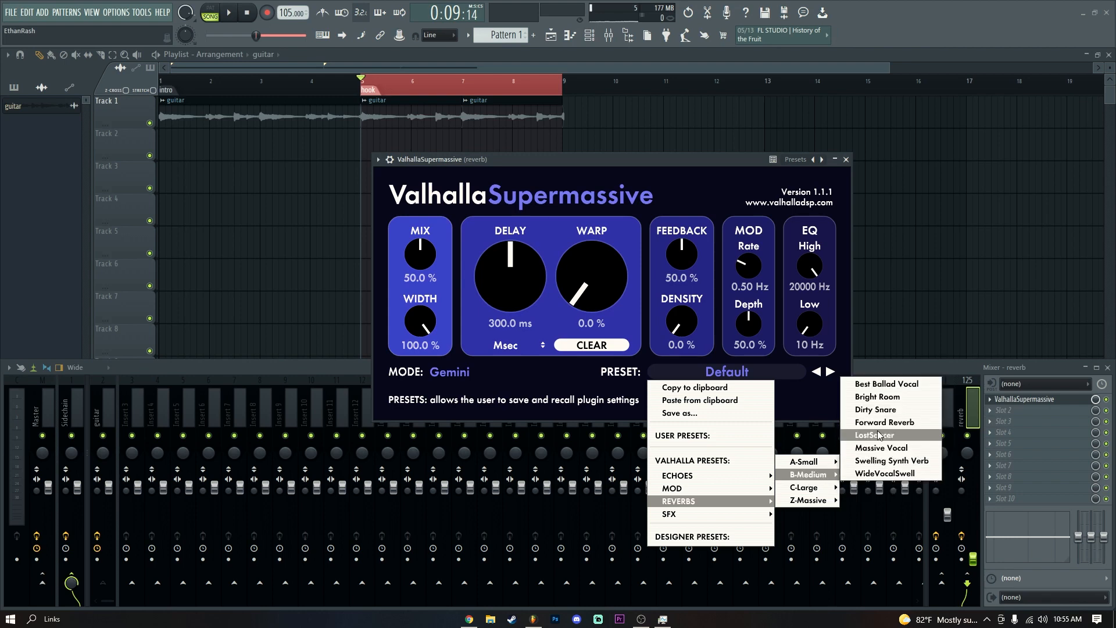
pyautogui.click(874, 438)
pyautogui.click(847, 160)
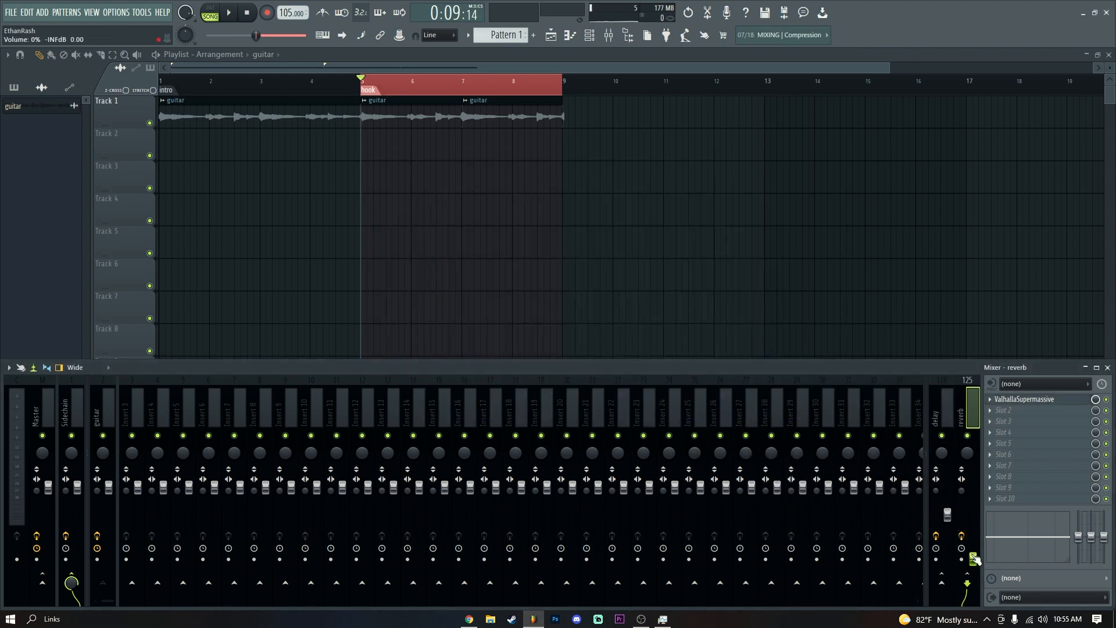
# Load Fruity Parametric EQ 2 into slot 10 of the reverb track with band 1 as a low-mid high-pass, and raise the track's fader partway.
pyautogui.click(1000, 498)
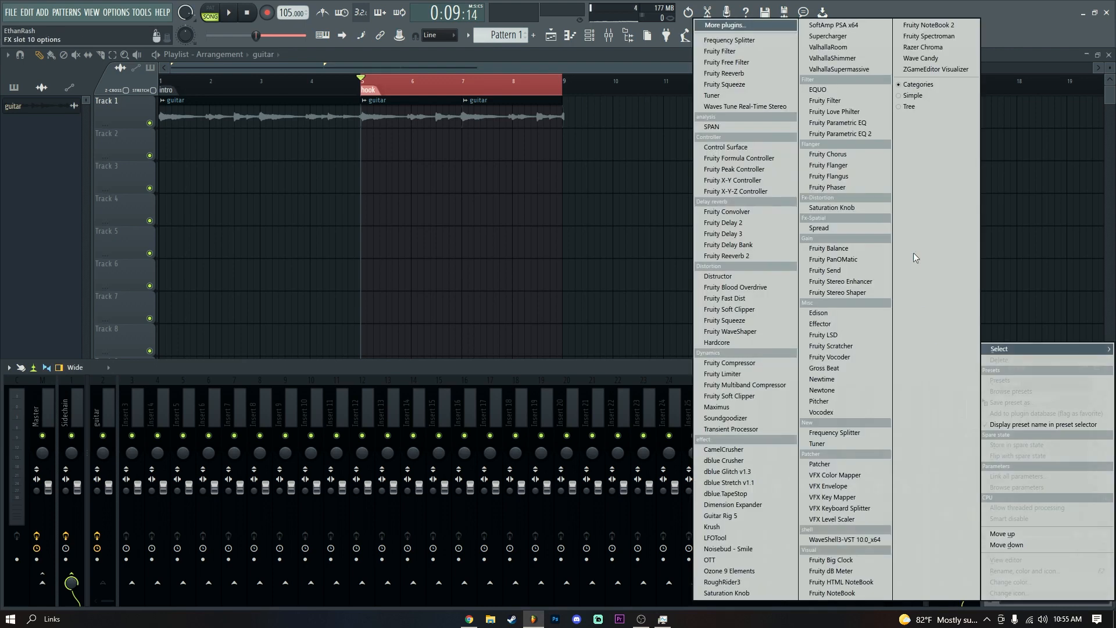
pyautogui.click(845, 135)
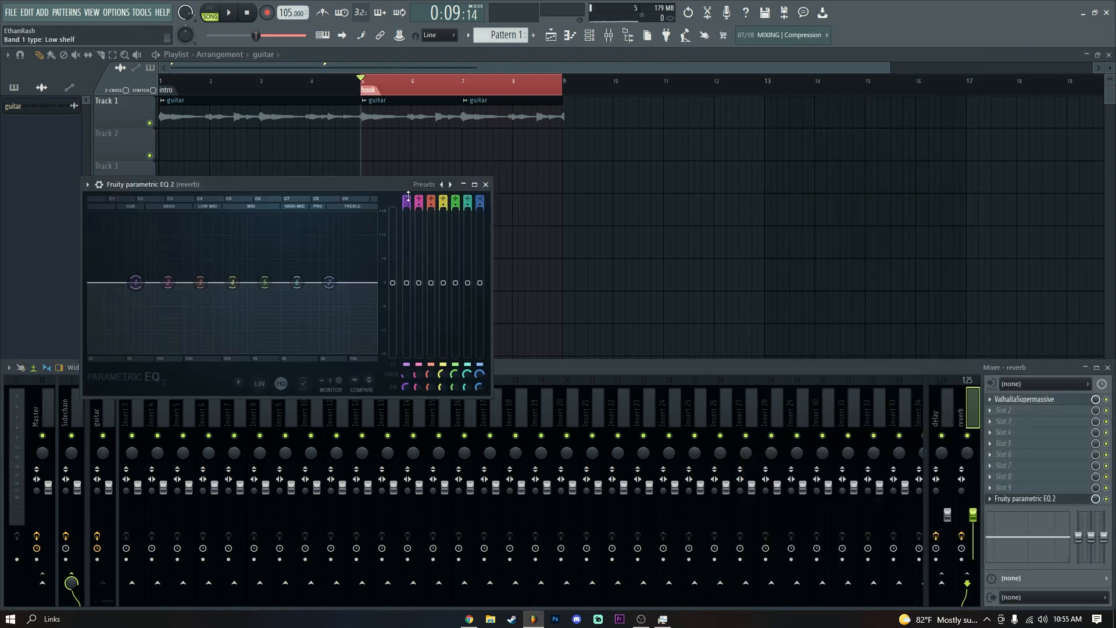
pyautogui.click(406, 201)
pyautogui.press('space')
pyautogui.moveTo(135, 282); pyautogui.dragTo(211, 282)
pyautogui.scroll(-3, 211, 282)
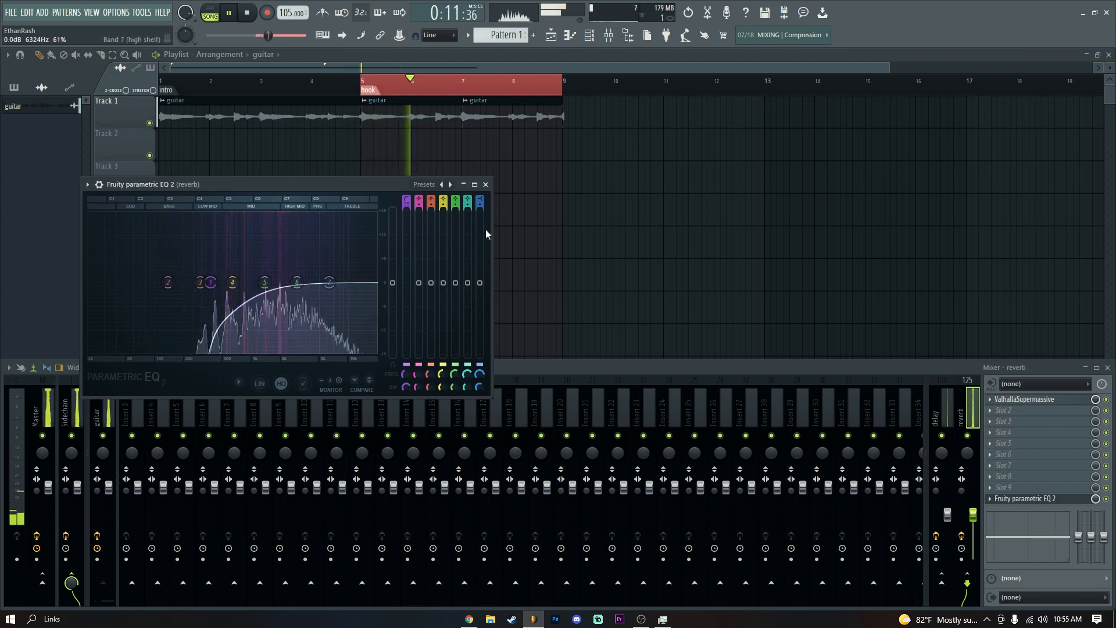
pyautogui.click(486, 185)
pyautogui.moveTo(973, 514); pyautogui.dragTo(972, 518)
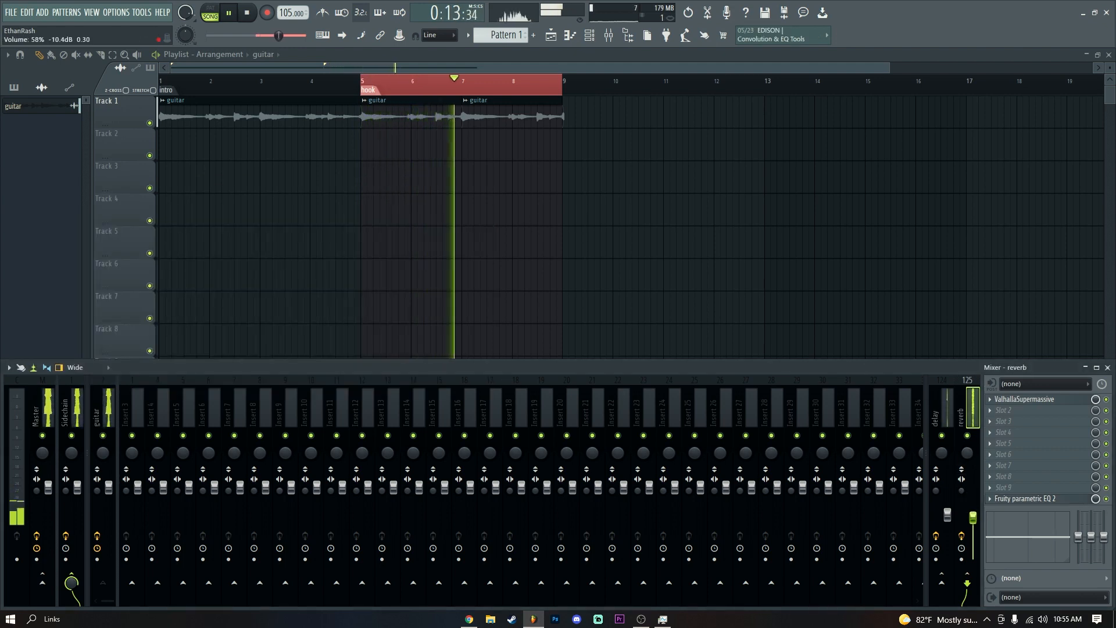
# Stop playback, load Fruity Reeverb 2 into slot 4 of the guitar track, and move its window over the middle of the playlist.
pyautogui.click(108, 407)
pyautogui.press('space')
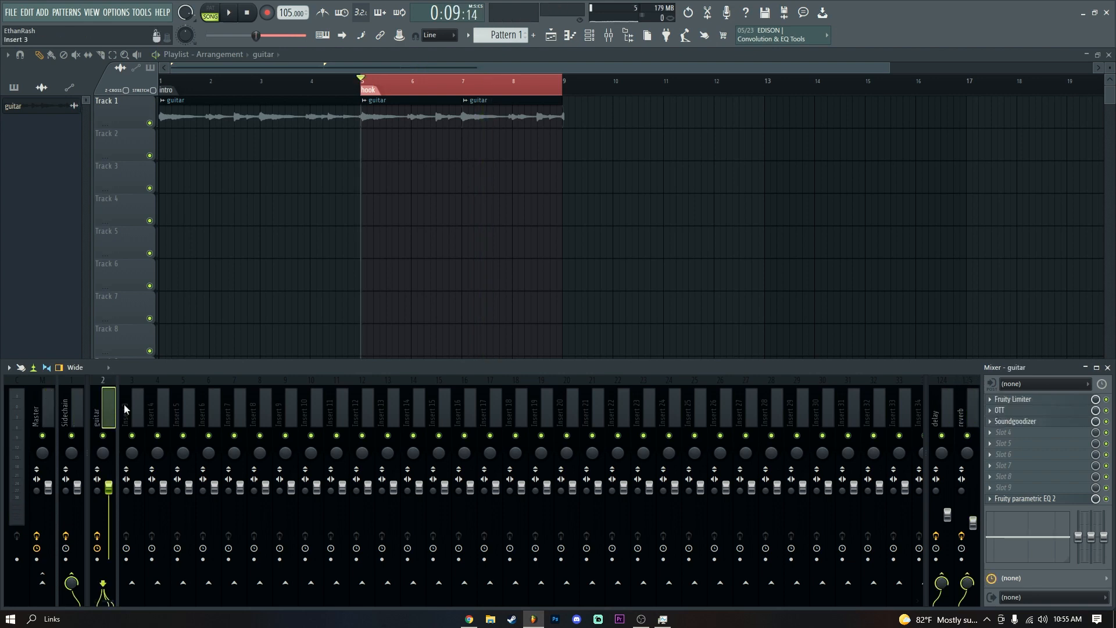
pyautogui.click(1000, 439)
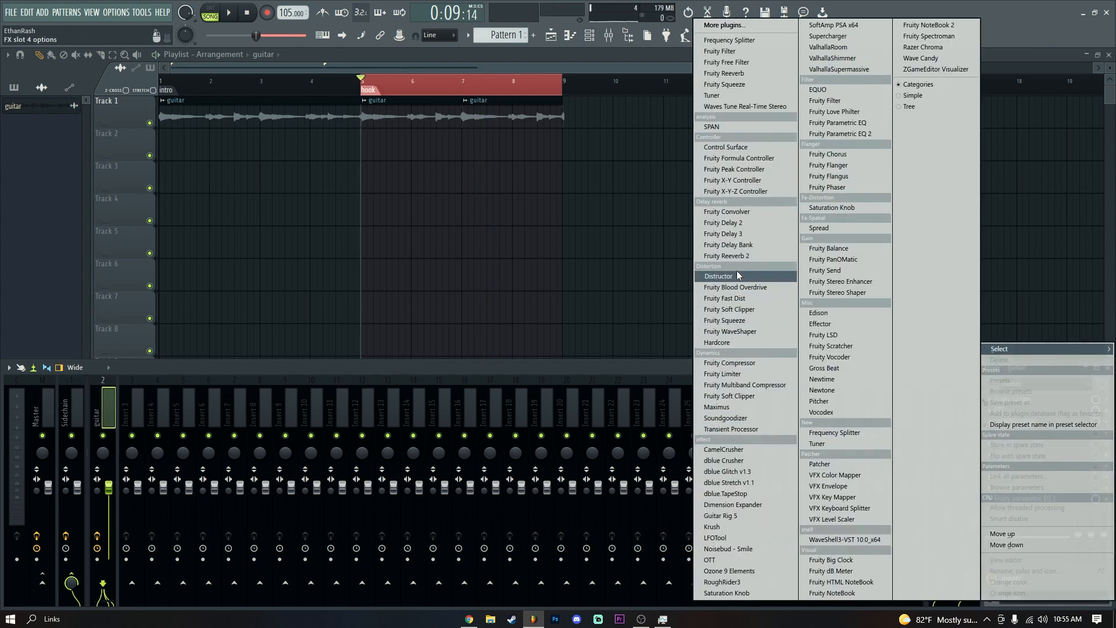
pyautogui.click(726, 256)
pyautogui.scroll(5, 330, 78)
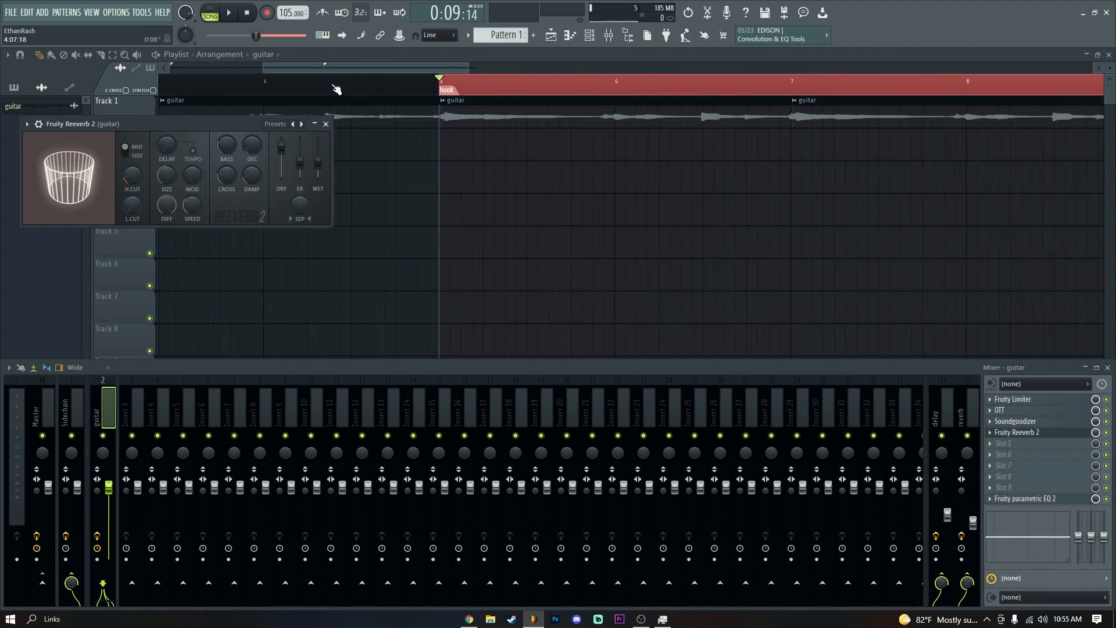
pyautogui.moveTo(226, 122); pyautogui.dragTo(647, 169)
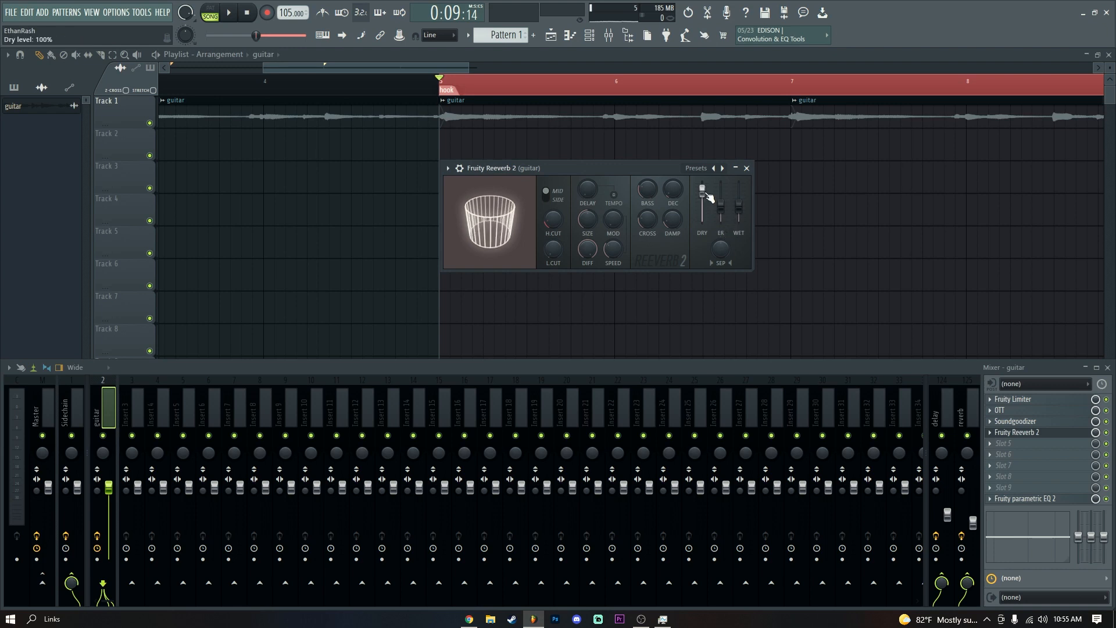
# Set Fruity Reeverb 2's dry level to 0% and wet level to 100%, and briefly audition the reverb on the guitar.
pyautogui.moveTo(707, 195); pyautogui.dragTo(707, 224)
pyautogui.rightClick(742, 213)
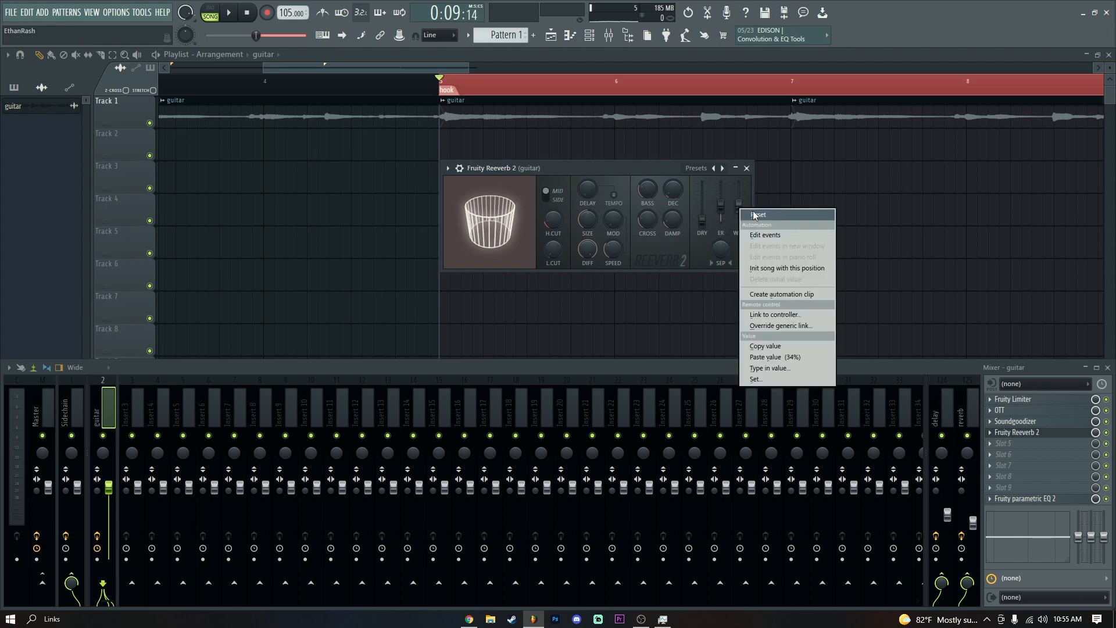
pyautogui.click(756, 215)
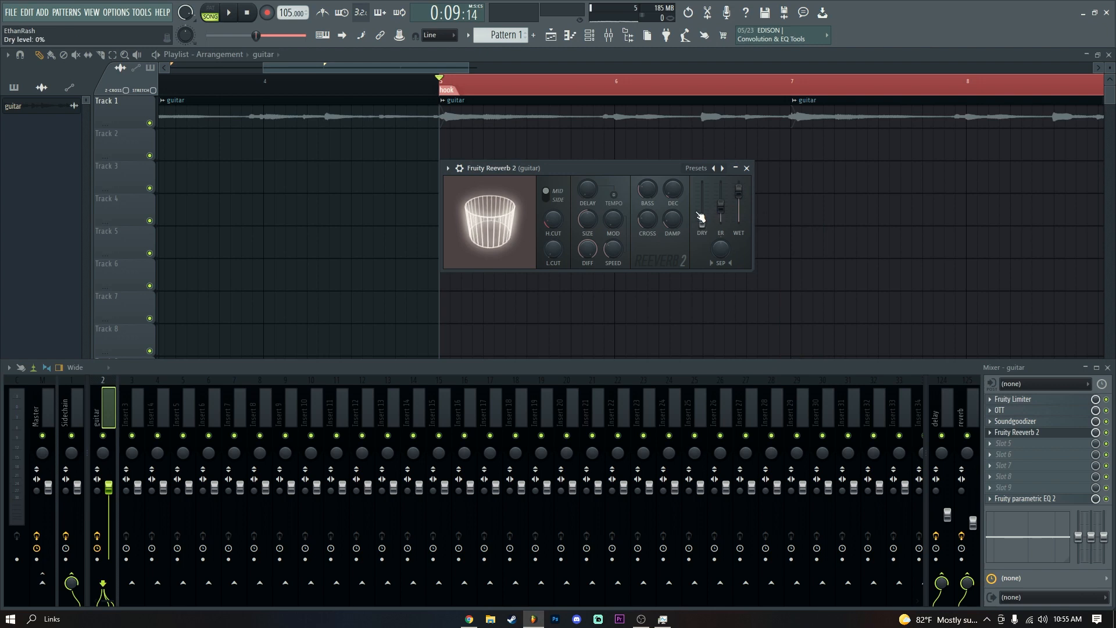
pyautogui.press('space')
pyautogui.press('space')
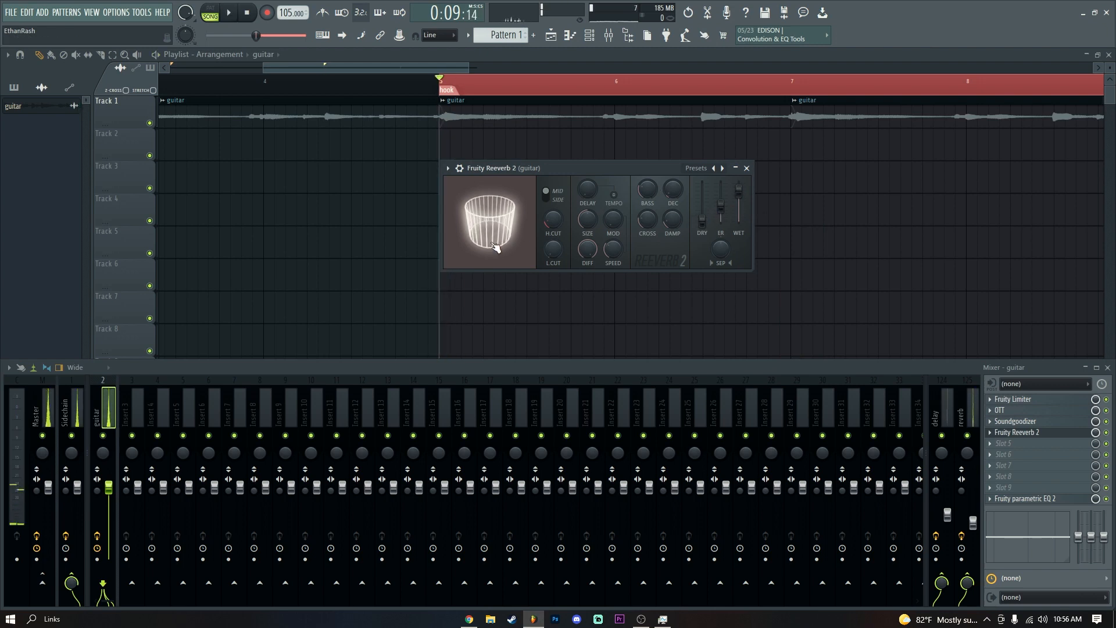
# Set the reverb's high cut to about 8.2 kHz, enlarge the room size, and bring dry back to full with wet all the way down.
pyautogui.moveTo(549, 221); pyautogui.dragTo(549, 244)
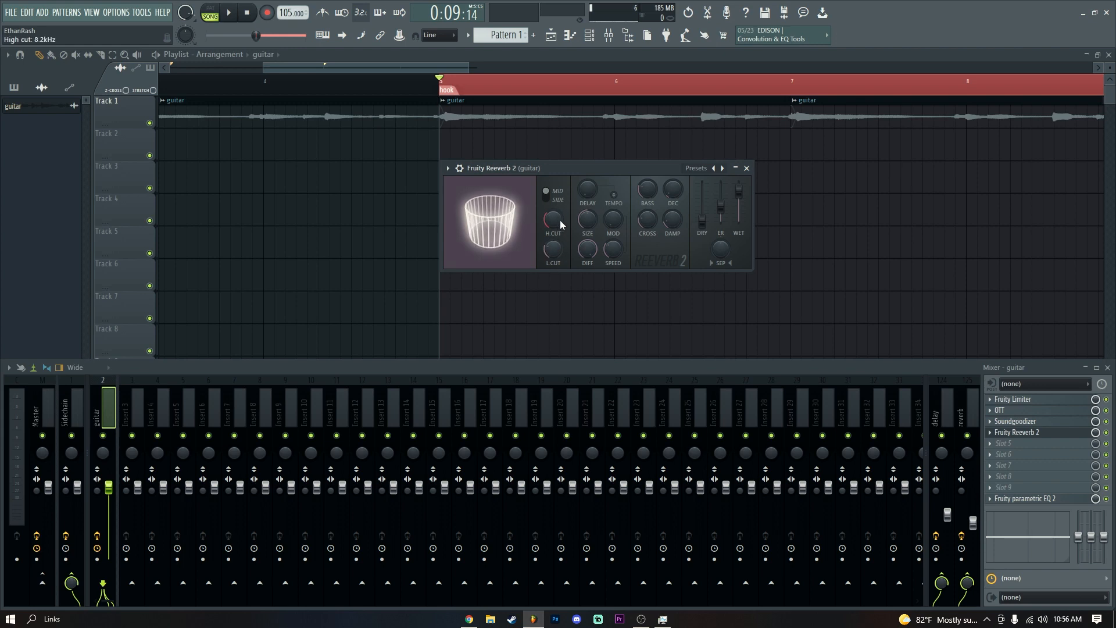
pyautogui.moveTo(594, 221); pyautogui.dragTo(594, 186)
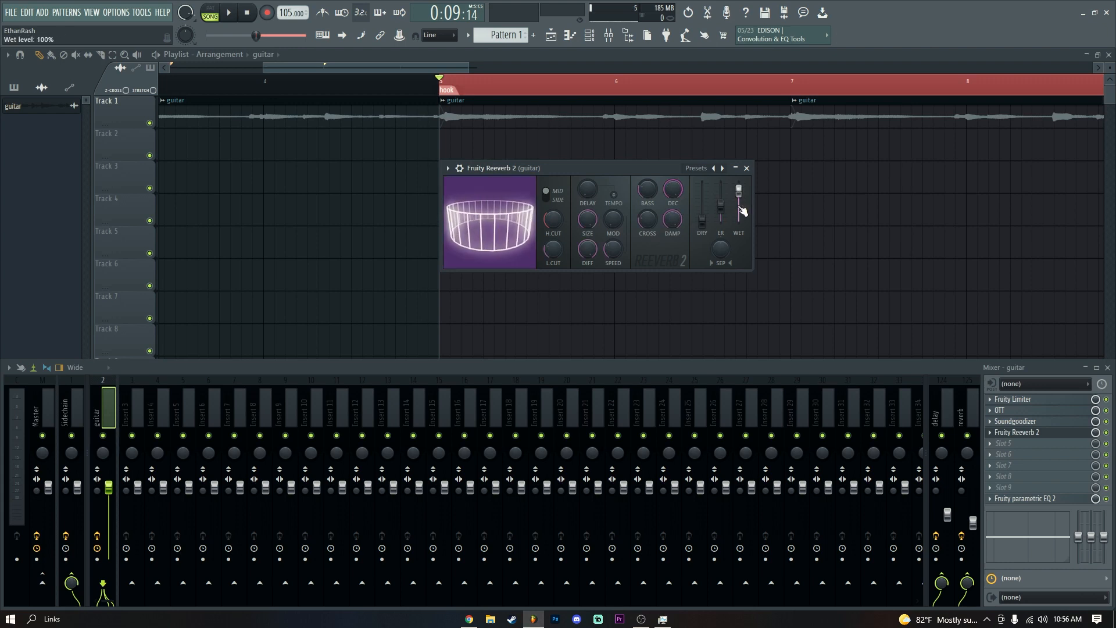
pyautogui.moveTo(736, 198); pyautogui.dragTo(714, 225)
pyautogui.rightClick(717, 227)
pyautogui.click(718, 228)
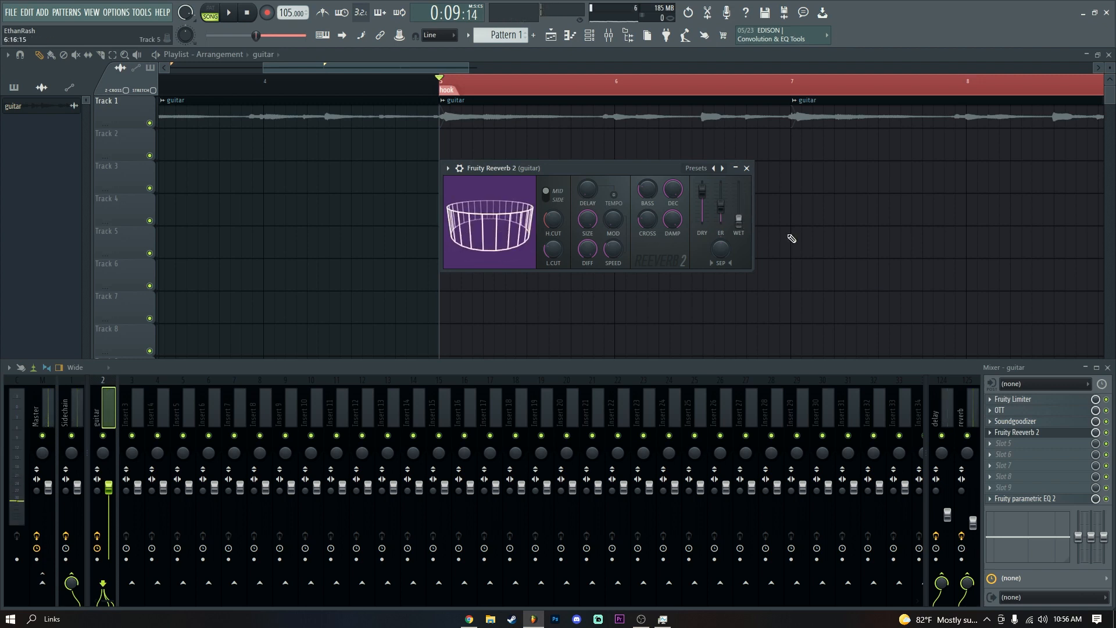
# Create an automation clip for the guitar reverb's wet level across the hook and close the plugin and mixer windows.
pyautogui.rightClick(738, 221)
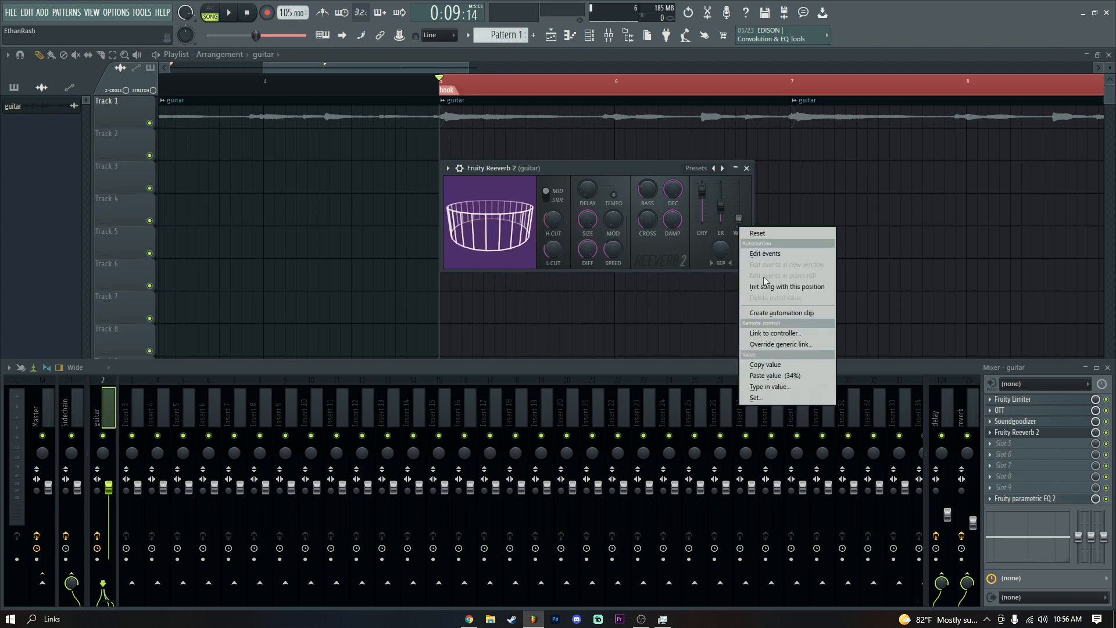
pyautogui.click(796, 312)
pyautogui.press('F12')
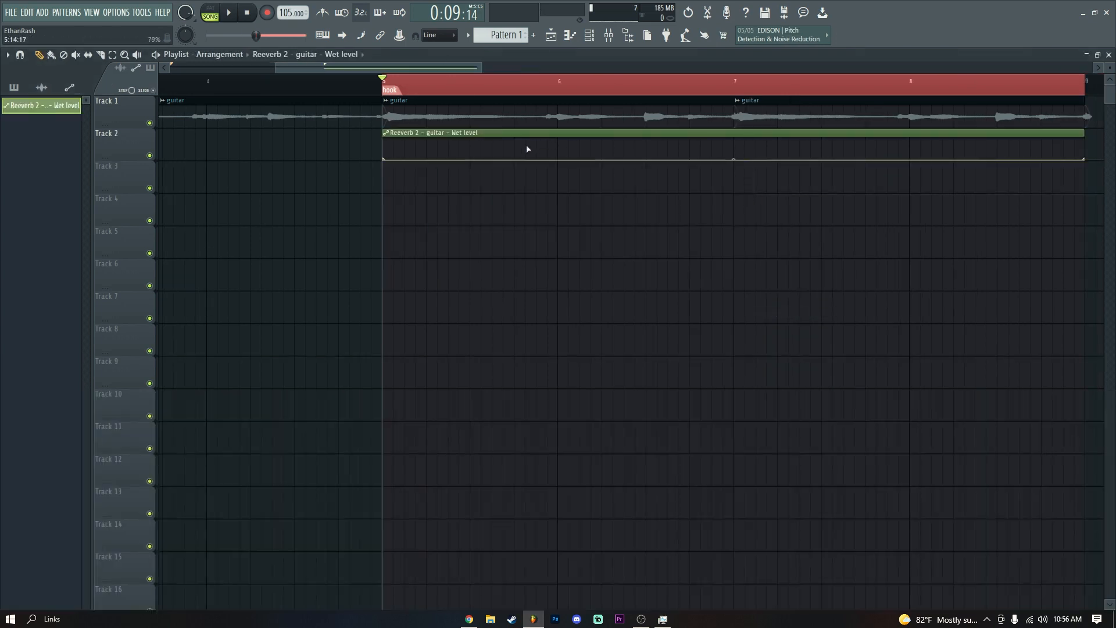
pyautogui.moveTo(563, 151)
pyautogui.mouseDown()
pyautogui.moveTo(559, 138)
pyautogui.moveTo(561, 161)
pyautogui.mouseUp()
pyautogui.scroll(-4, 687, 156)
pyautogui.click(232, 145)
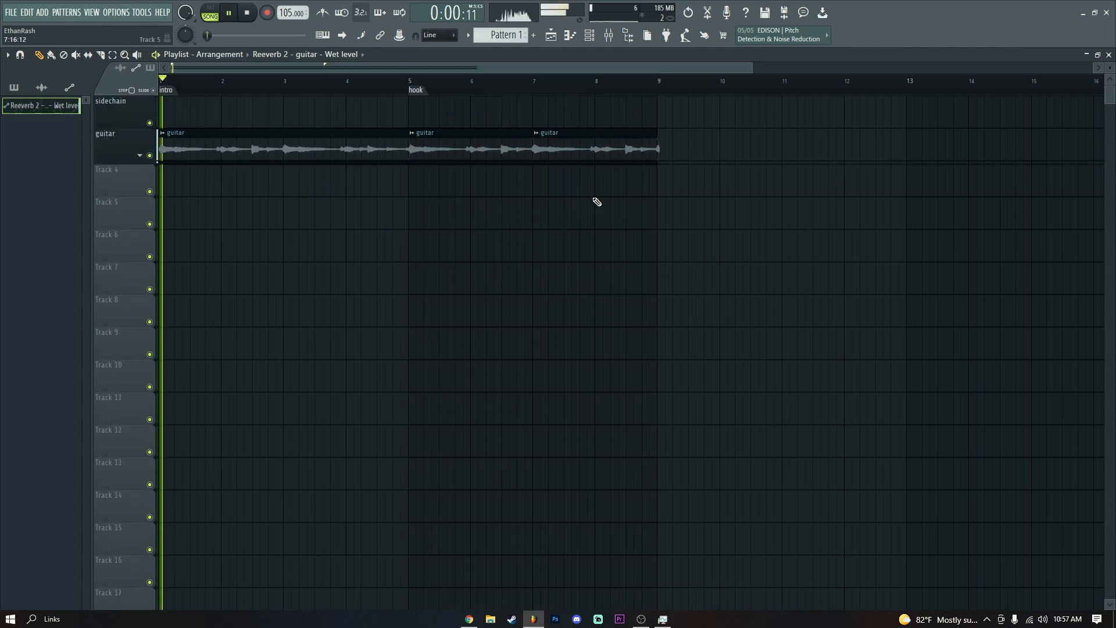
# Stop playback and select the hook section from bar 5 to bar 9 as the loop region.
pyautogui.press('space')
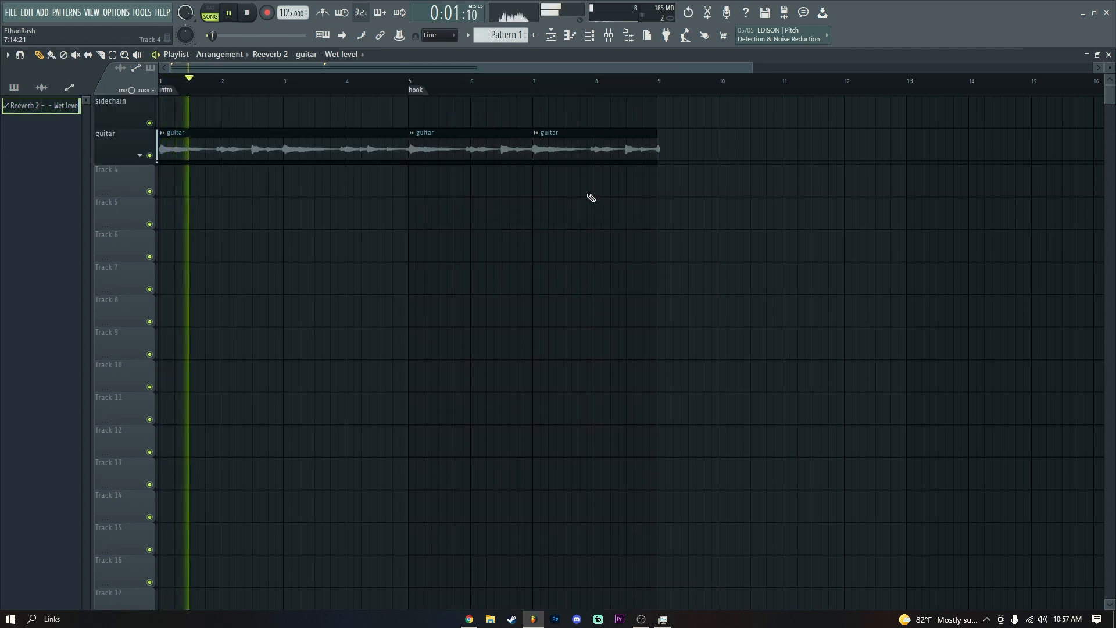
pyautogui.press('space')
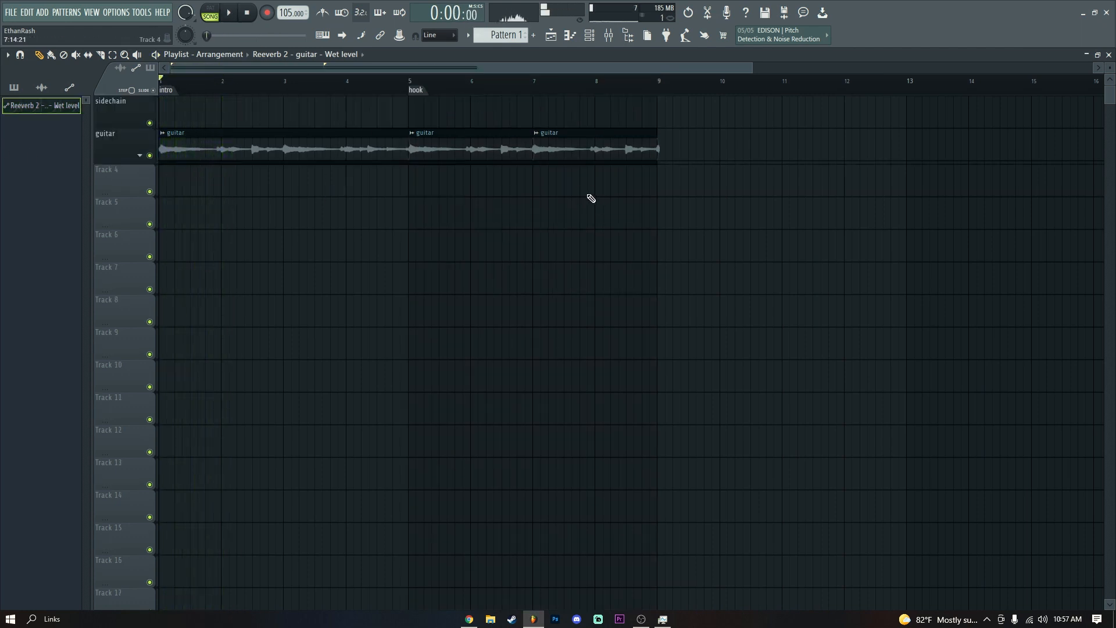
pyautogui.click(585, 192)
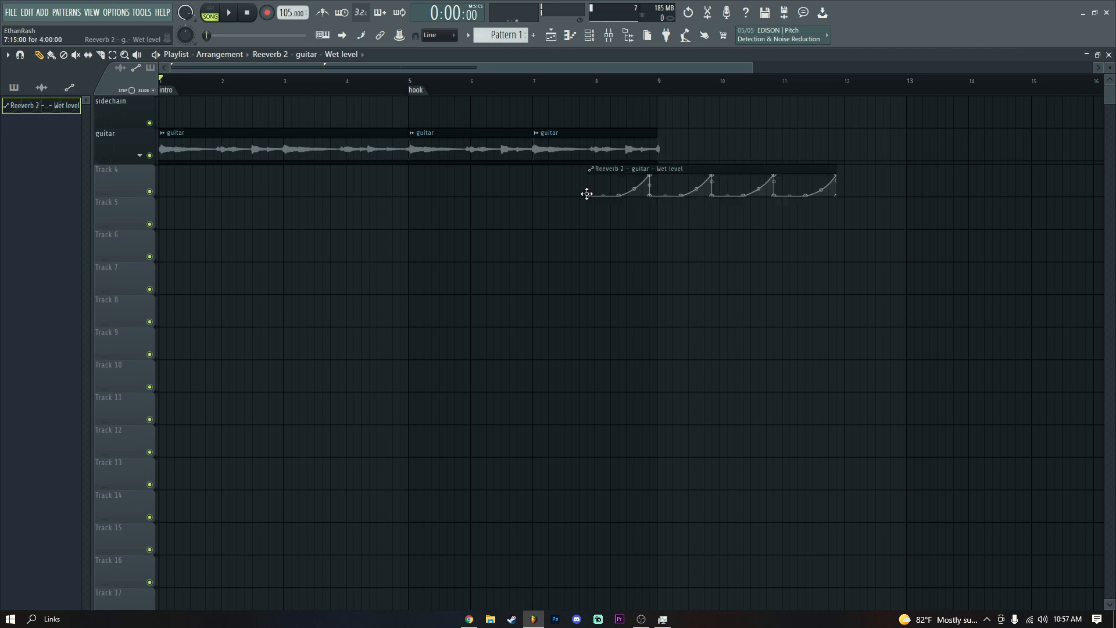
pyautogui.rightClick(668, 169)
pyautogui.moveTo(410, 84); pyautogui.dragTo(628, 83)
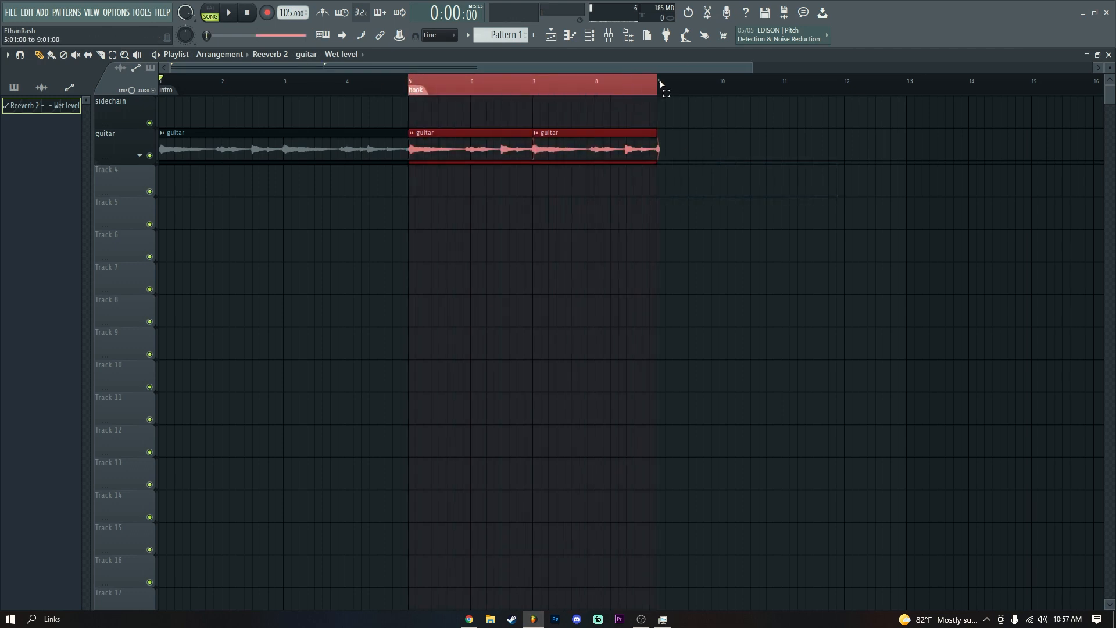
pyautogui.click(737, 244)
pyautogui.rightClick(756, 256)
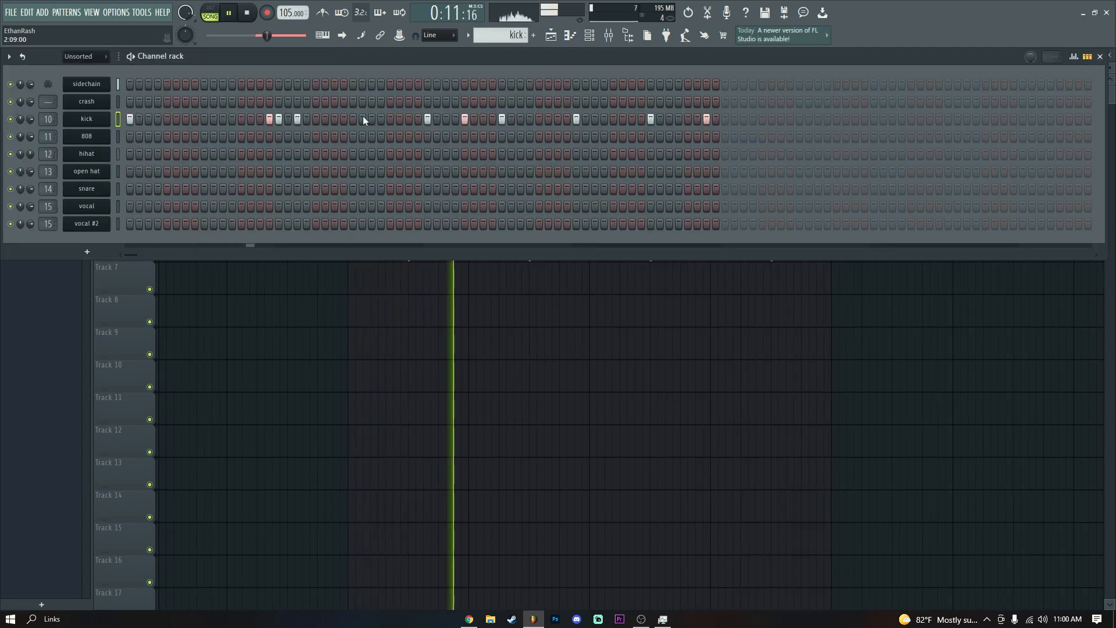
# Remove the kick hits on steps 41 and 57, listen to the hook in the playlist, and stop playback.
pyautogui.click(500, 119)
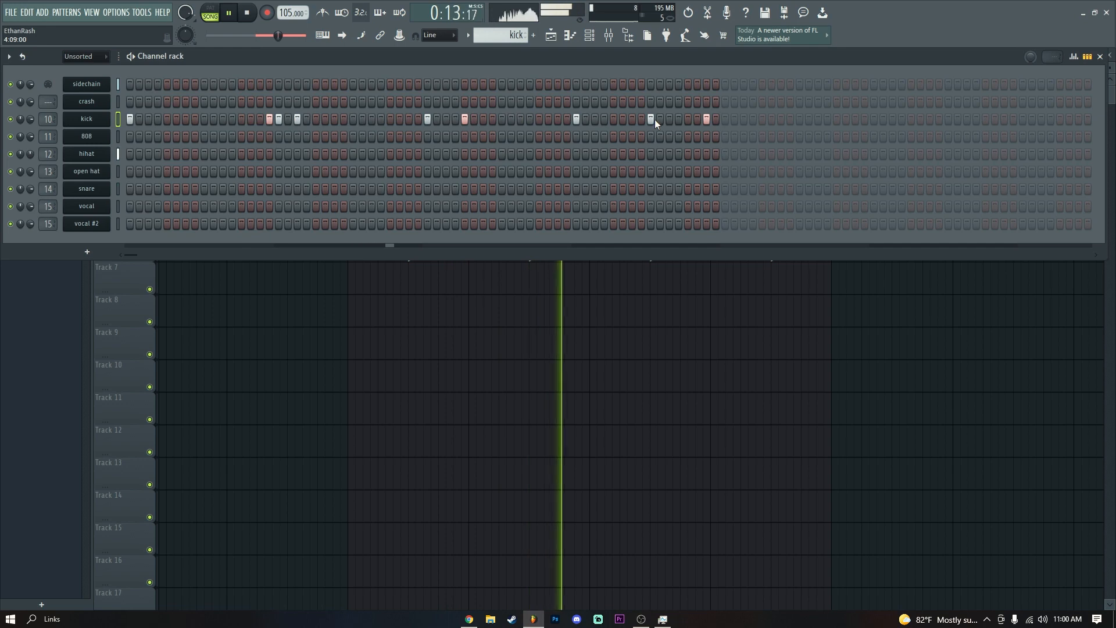
pyautogui.press('F6')
pyautogui.scroll(-3, 429, 95)
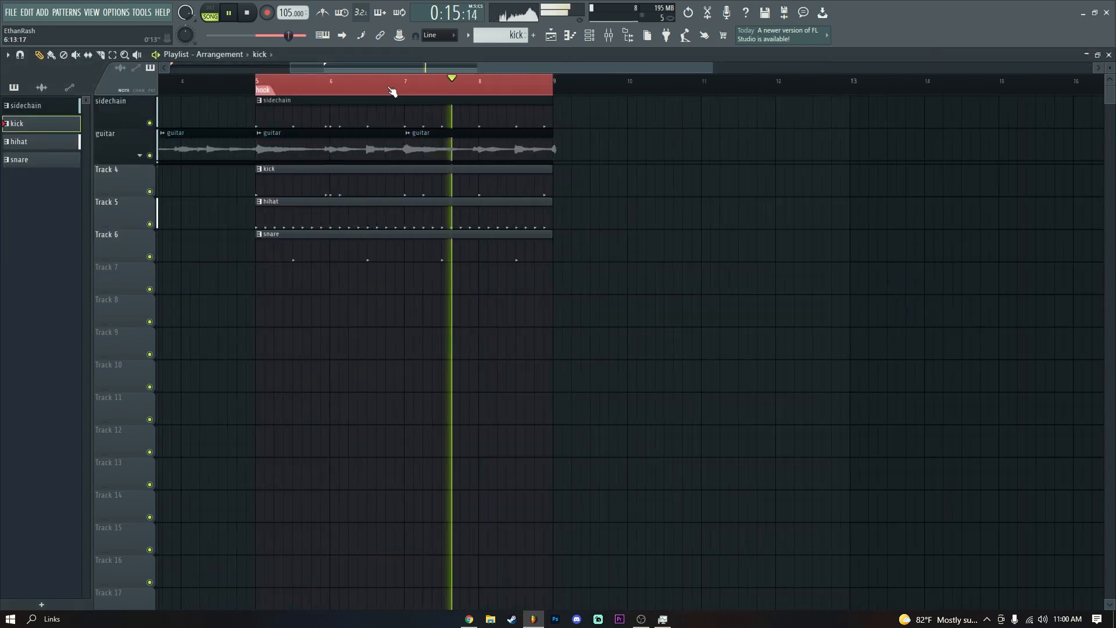
pyautogui.scroll(-2, 392, 91)
pyautogui.scroll(3, 393, 92)
pyautogui.scroll(-4, 393, 92)
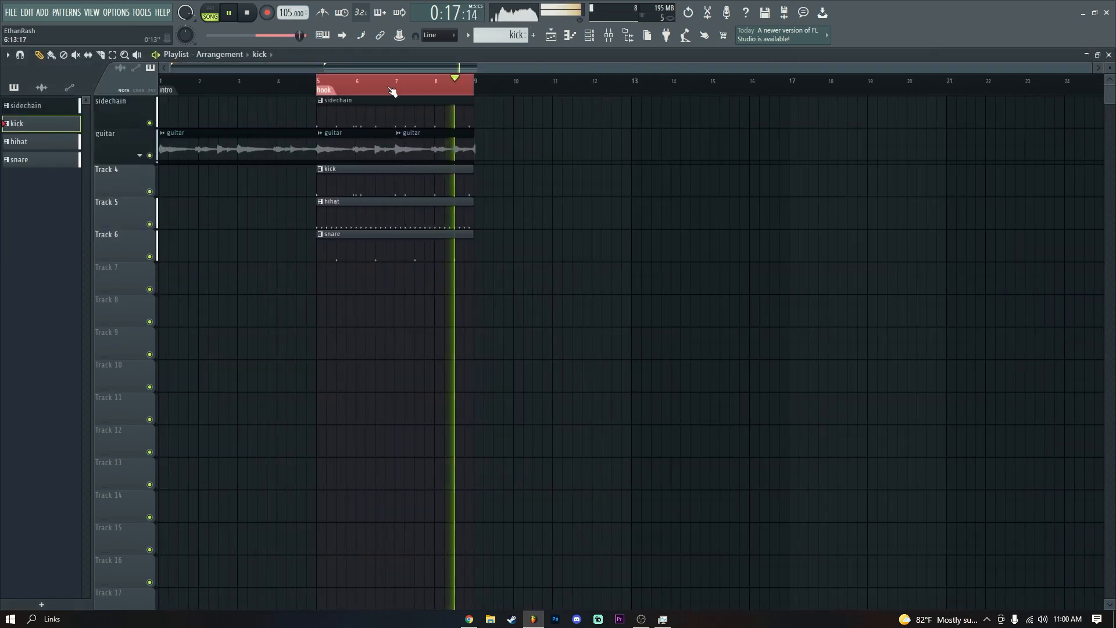
pyautogui.scroll(3, 392, 91)
pyautogui.press('space')
pyautogui.scroll(-2, 392, 91)
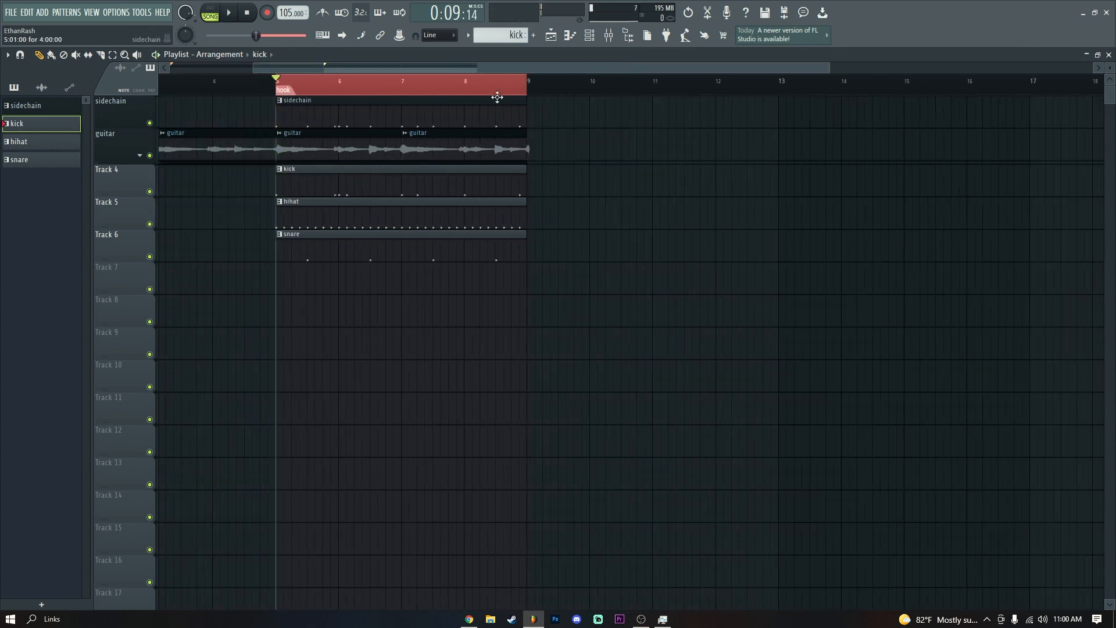
# Open the crash, kick, 808 and snare channels to examine which sample each one uses.
pyautogui.click(590, 36)
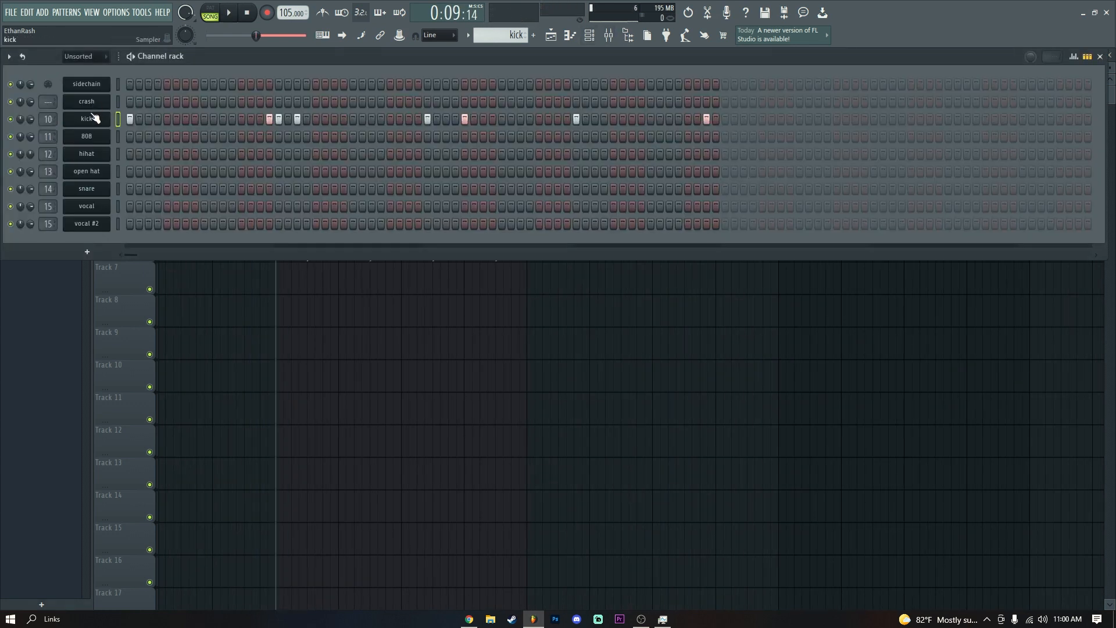
pyautogui.click(87, 102)
pyautogui.moveTo(182, 208); pyautogui.dragTo(409, 203)
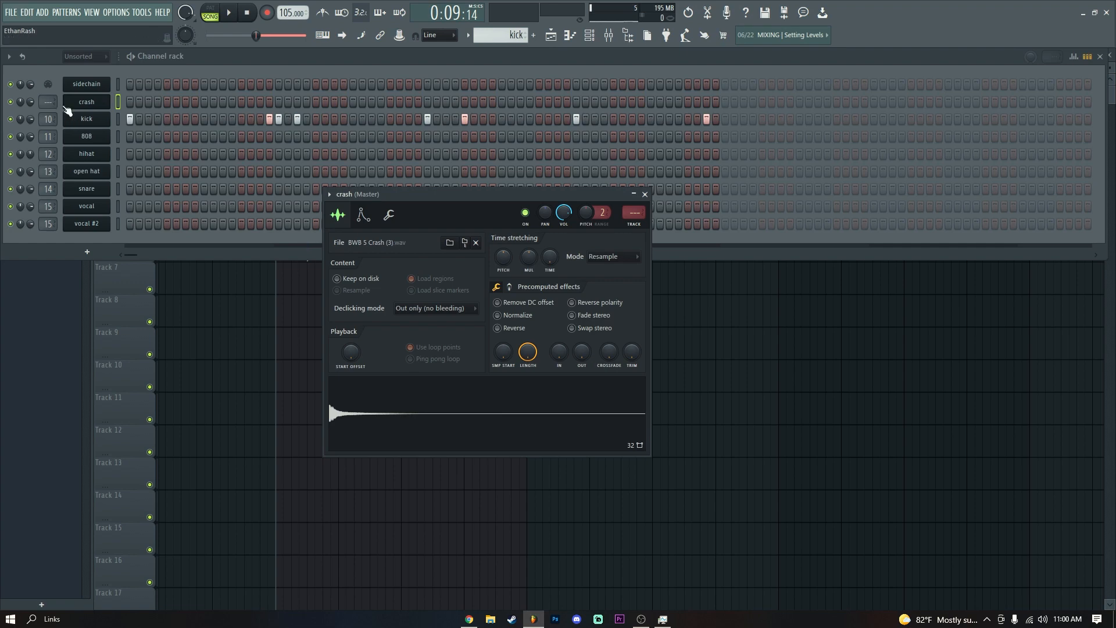
pyautogui.click(87, 119)
pyautogui.moveTo(150, 170); pyautogui.dragTo(448, 178)
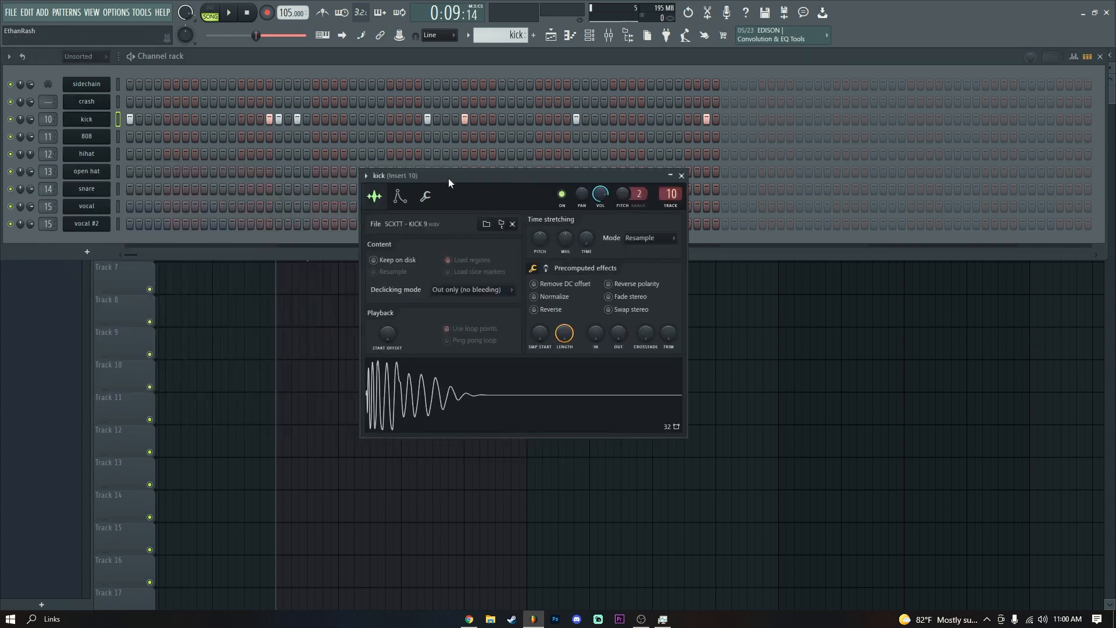
pyautogui.click(98, 139)
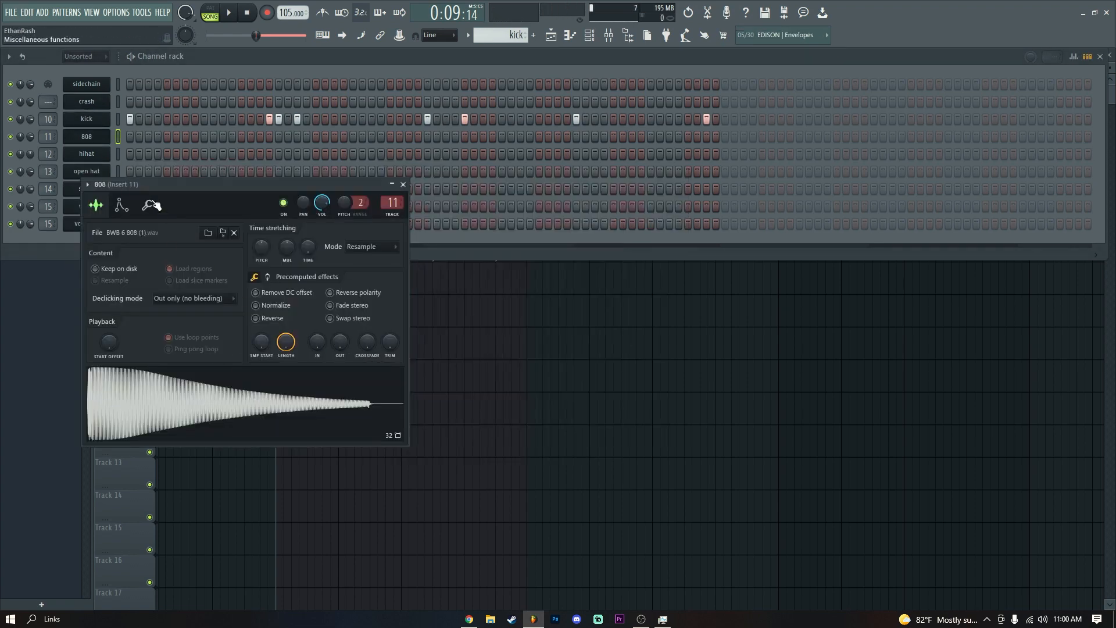
pyautogui.moveTo(151, 184); pyautogui.dragTo(421, 192)
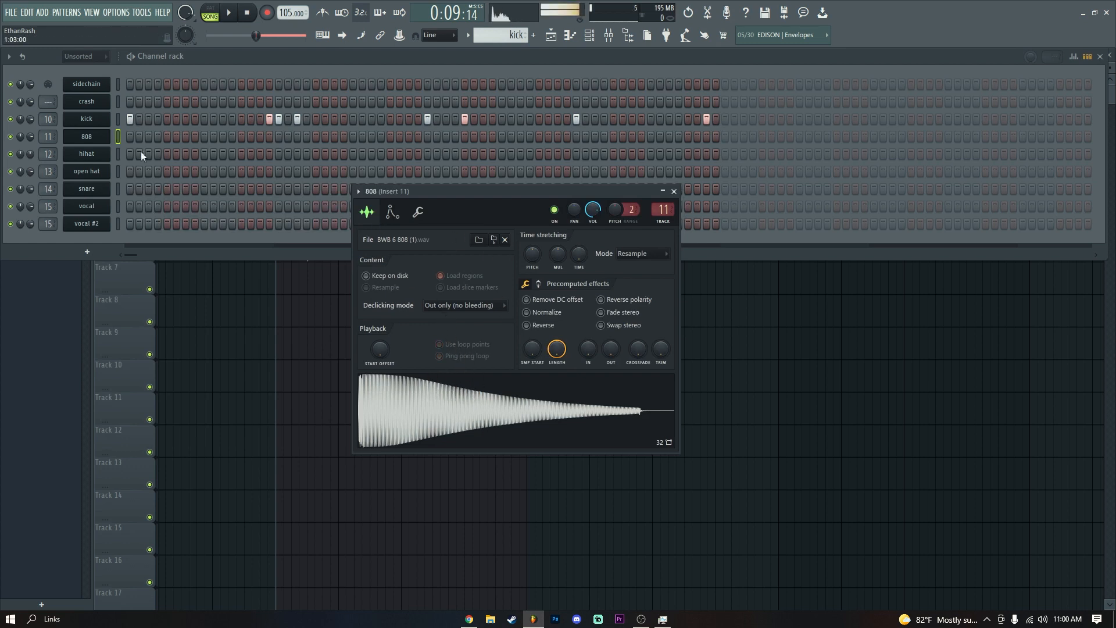
pyautogui.click(87, 188)
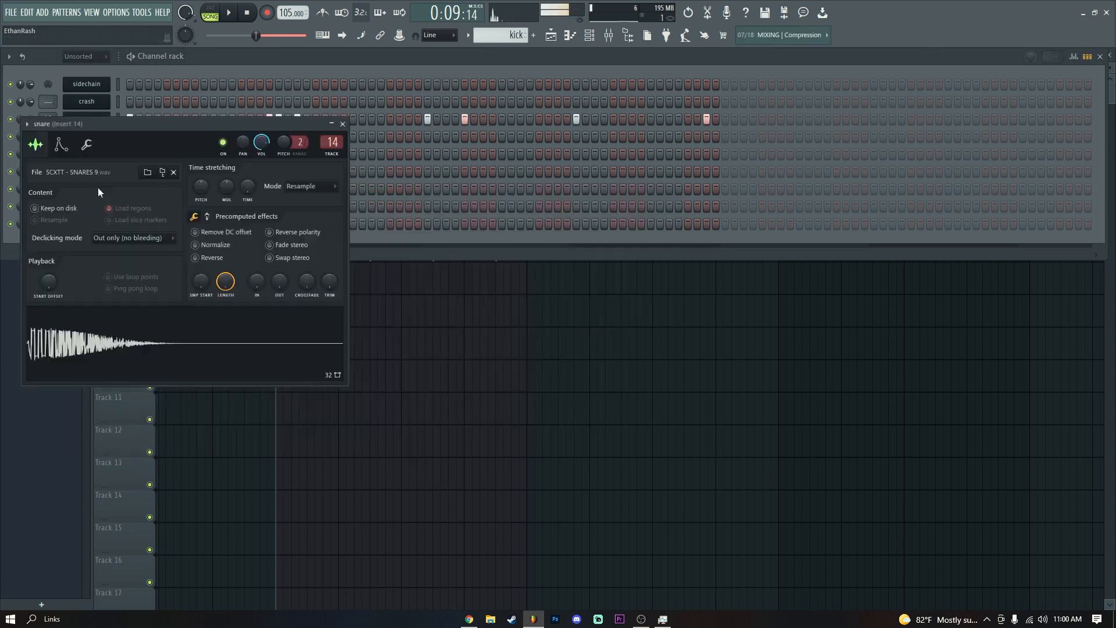
pyautogui.click(347, 125)
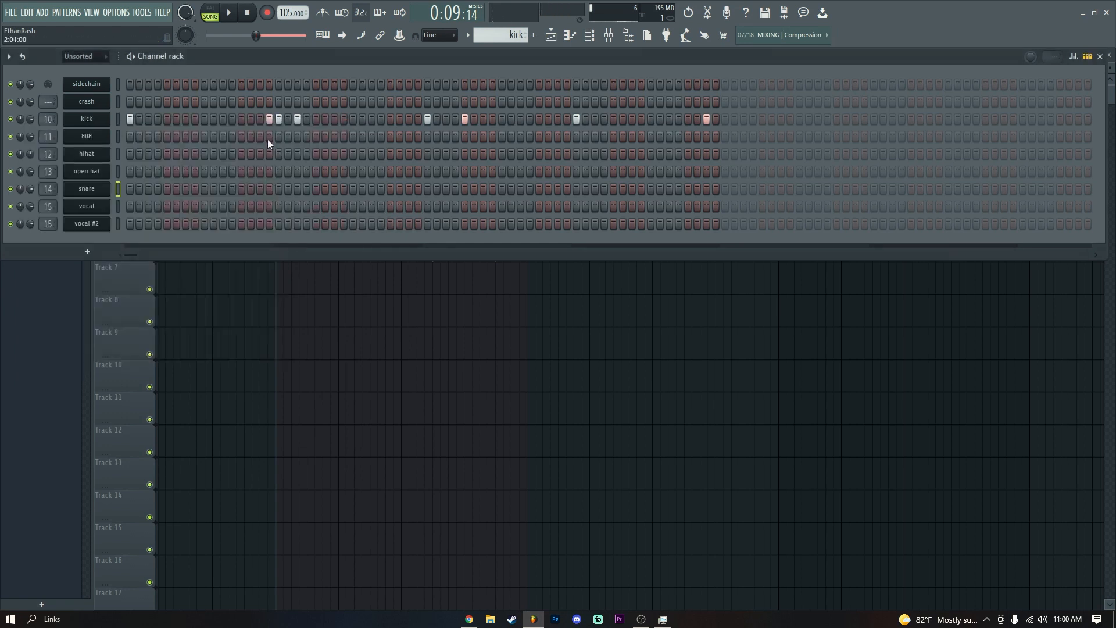
# Play back the start of the hook with its drum patterns in the playlist, and stop.
pyautogui.press('space')
pyautogui.click(593, 336)
pyautogui.rightClick(605, 339)
pyautogui.click(635, 344)
pyautogui.rightClick(635, 344)
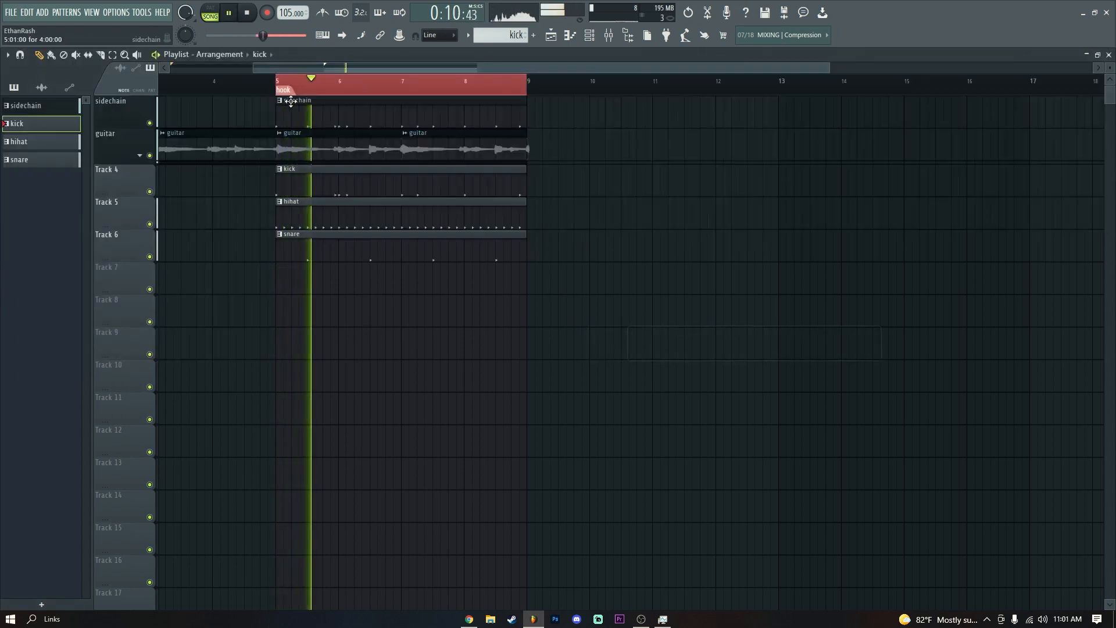
pyautogui.press('space')
pyautogui.scroll(2, 291, 95)
pyautogui.scroll(-4, 291, 95)
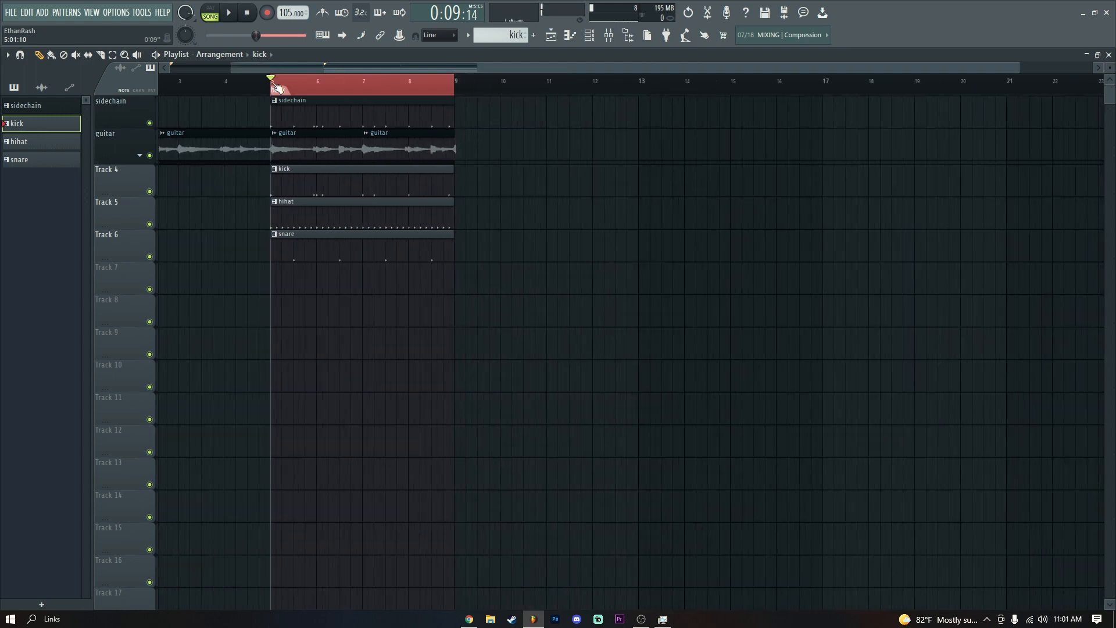
pyautogui.scroll(4, 278, 87)
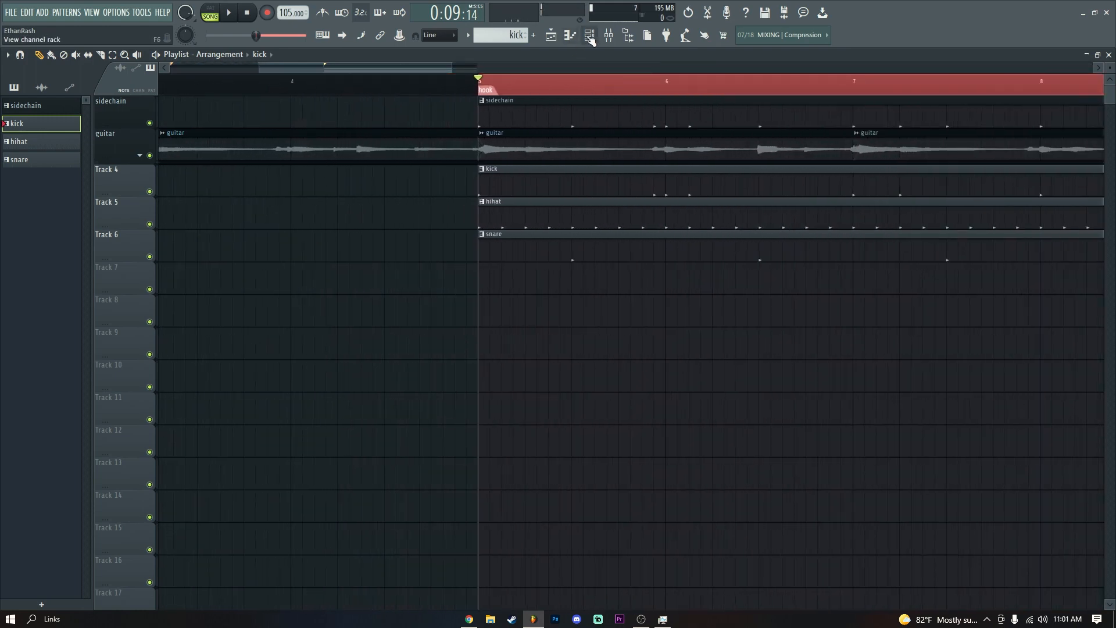
# Set the crash channel's volume to 30% in the channel rack and copy that value.
pyautogui.click(590, 36)
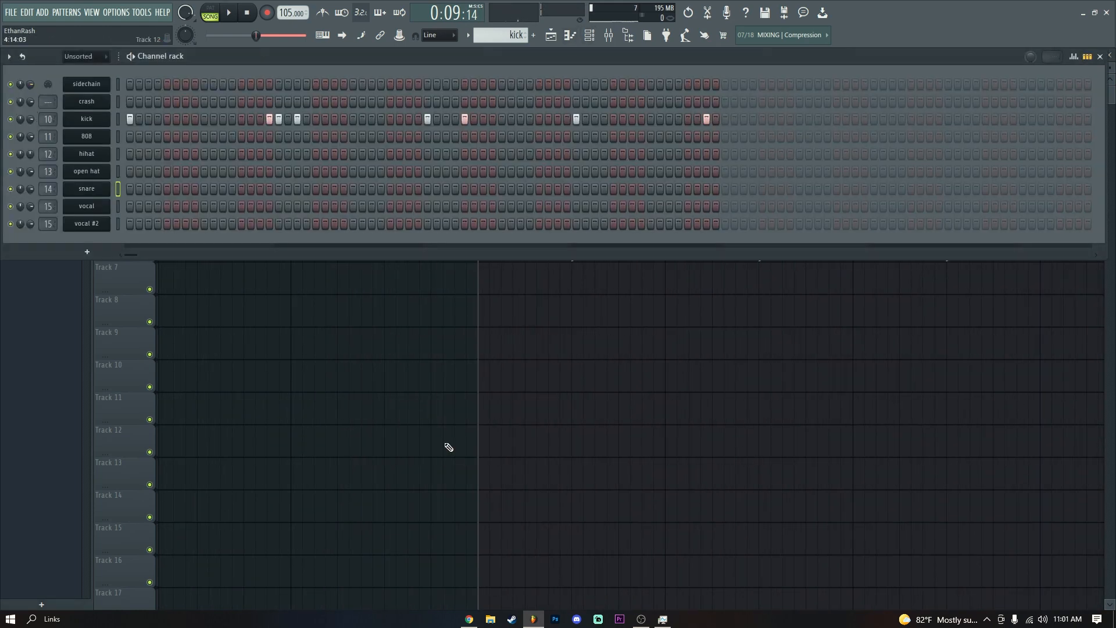
pyautogui.press('F6')
pyautogui.click(591, 40)
pyautogui.moveTo(32, 99); pyautogui.dragTo(31, 128)
pyautogui.rightClick(31, 100)
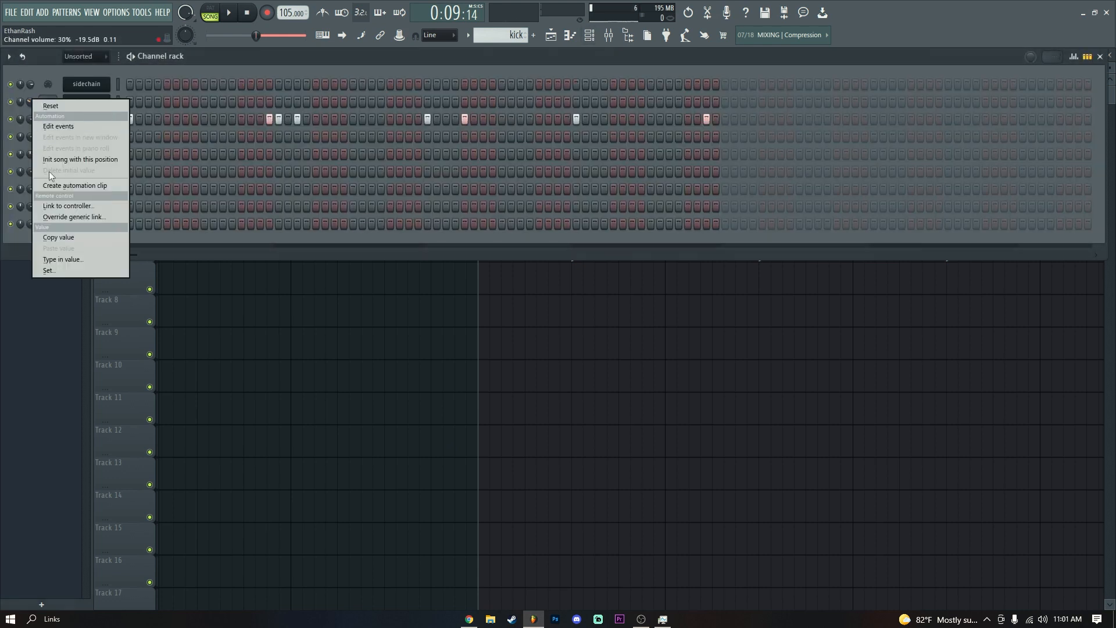
pyautogui.click(58, 237)
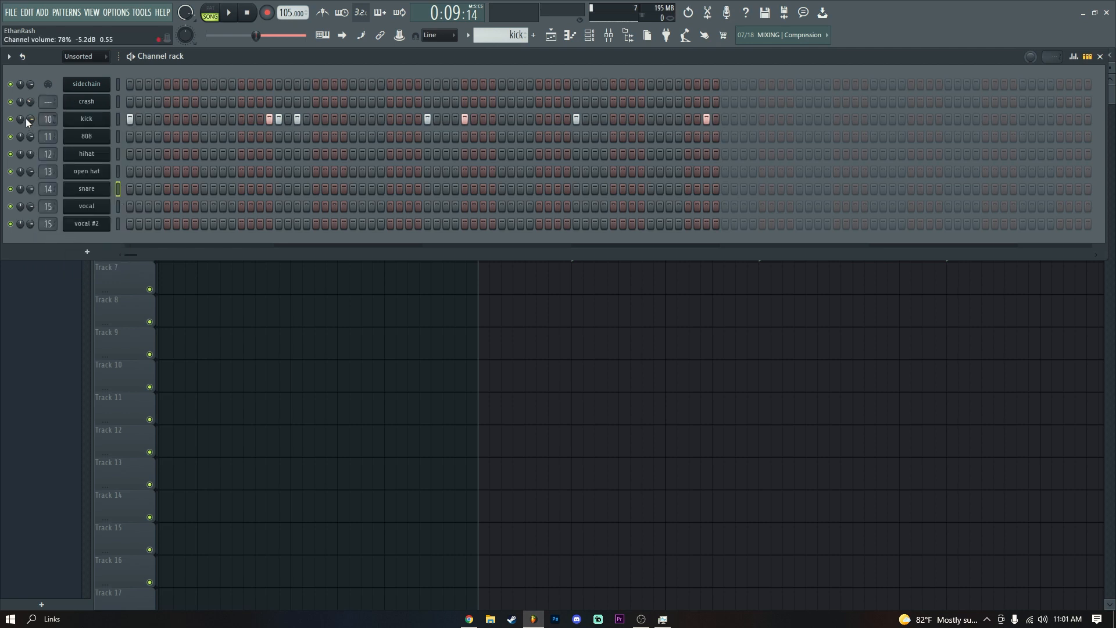
# Paste the copied 30% volume to the kick, 808, hihat and open hat channels.
pyautogui.rightClick(26, 118)
pyautogui.click(89, 264)
pyautogui.rightClick(31, 144)
pyautogui.click(90, 289)
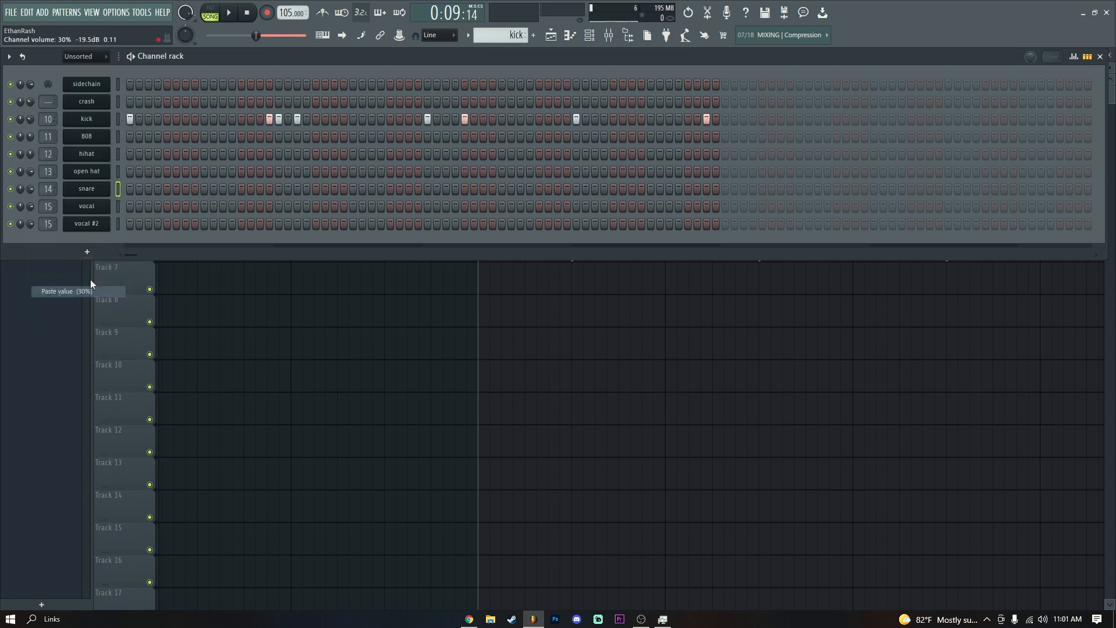
pyautogui.rightClick(30, 153)
pyautogui.click(93, 301)
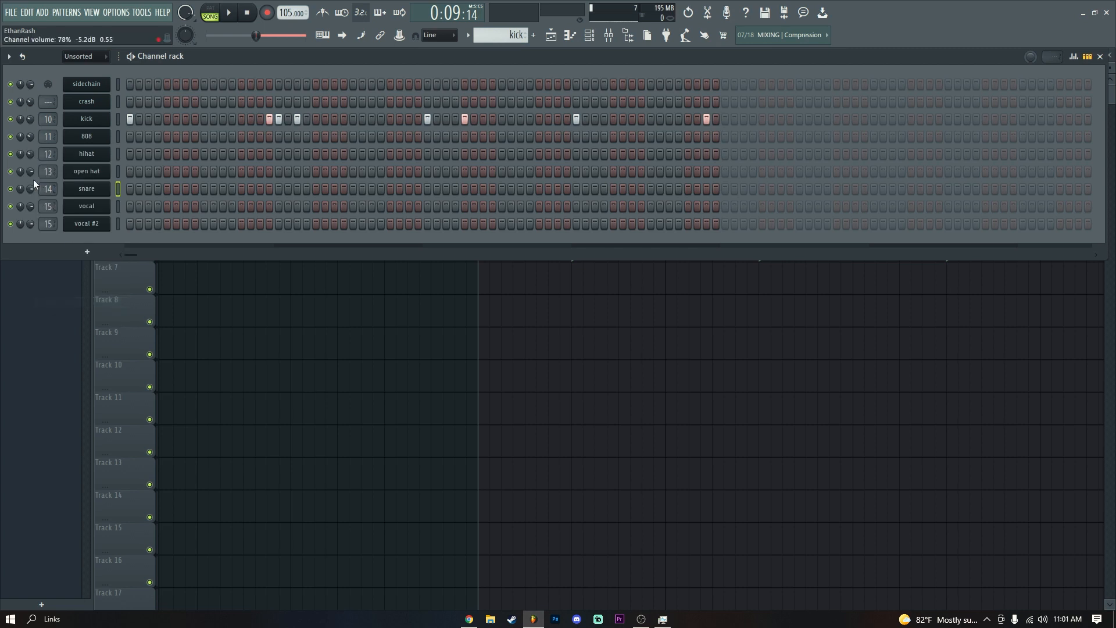
pyautogui.rightClick(30, 172)
pyautogui.click(88, 317)
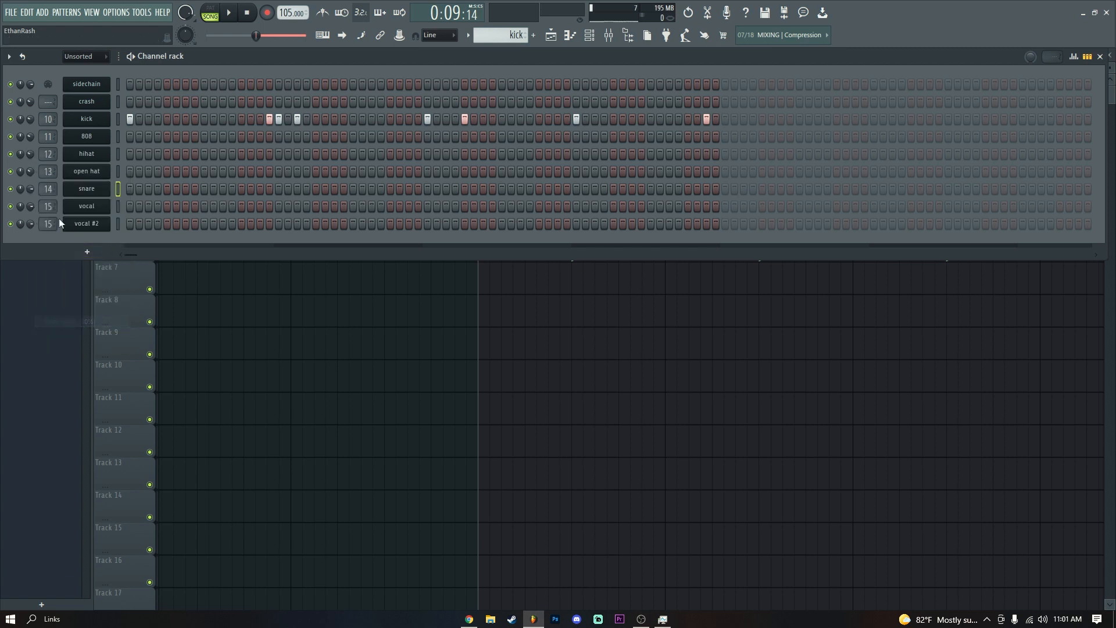
# Paste the copied 30% volume to the snare, vocal and vocal #2 channels.
pyautogui.rightClick(31, 191)
pyautogui.click(89, 342)
pyautogui.rightClick(30, 204)
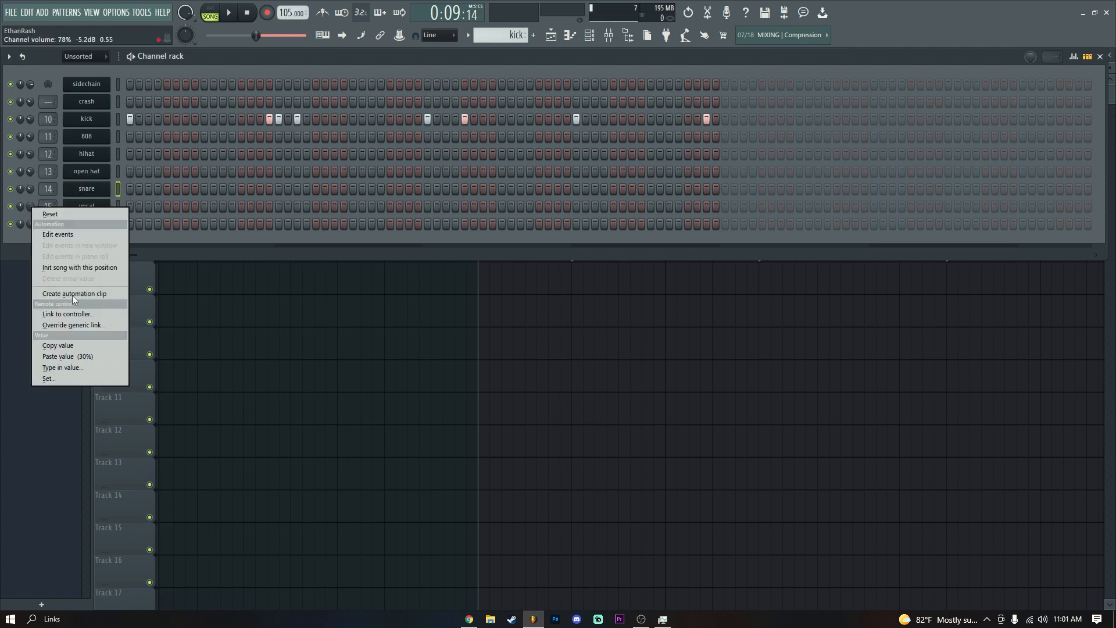
pyautogui.click(94, 357)
pyautogui.rightClick(31, 224)
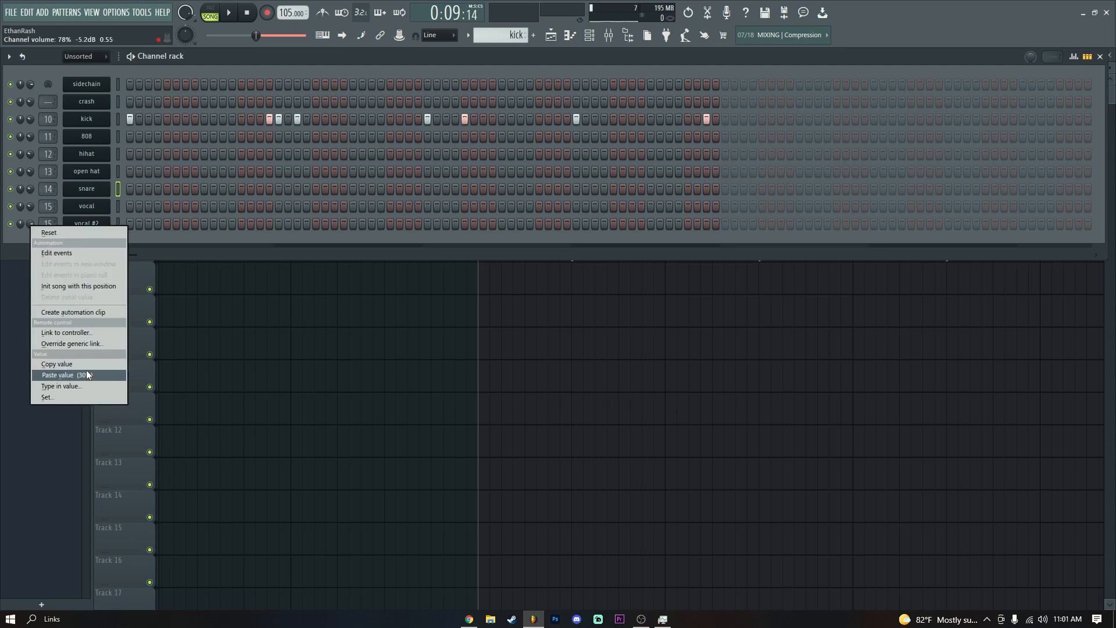
pyautogui.click(86, 369)
# Play back the start of the hook in the playlist to check the new channel levels, and stop.
pyautogui.press('space')
pyautogui.press('F6')
pyautogui.rightClick(684, 365)
pyautogui.scroll(-8, 577, 89)
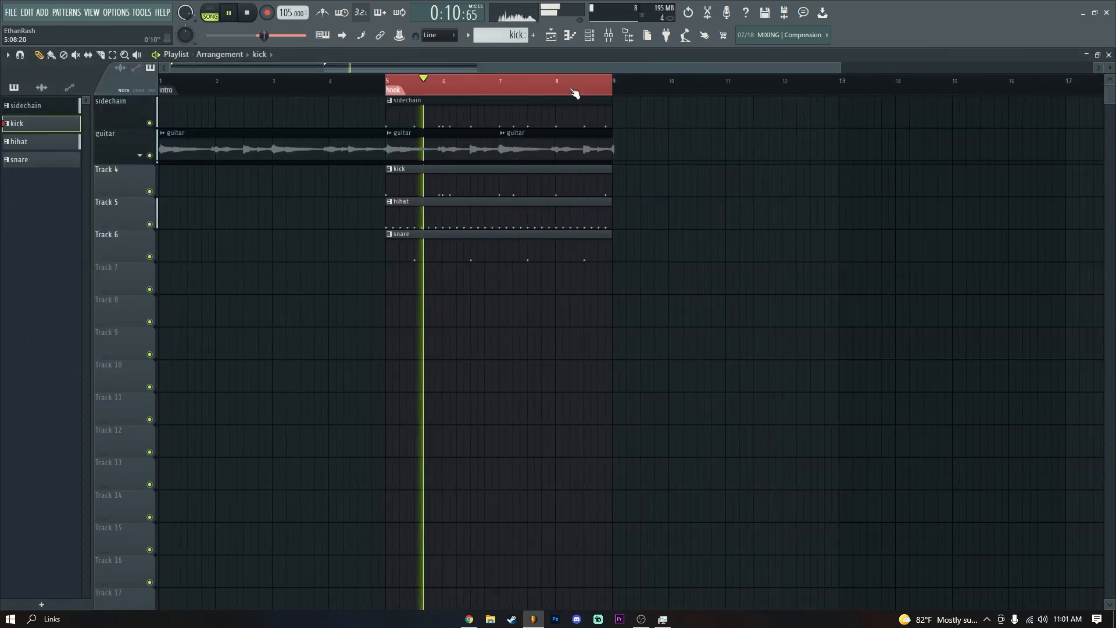
pyautogui.press('space')
pyautogui.scroll(5, 299, 87)
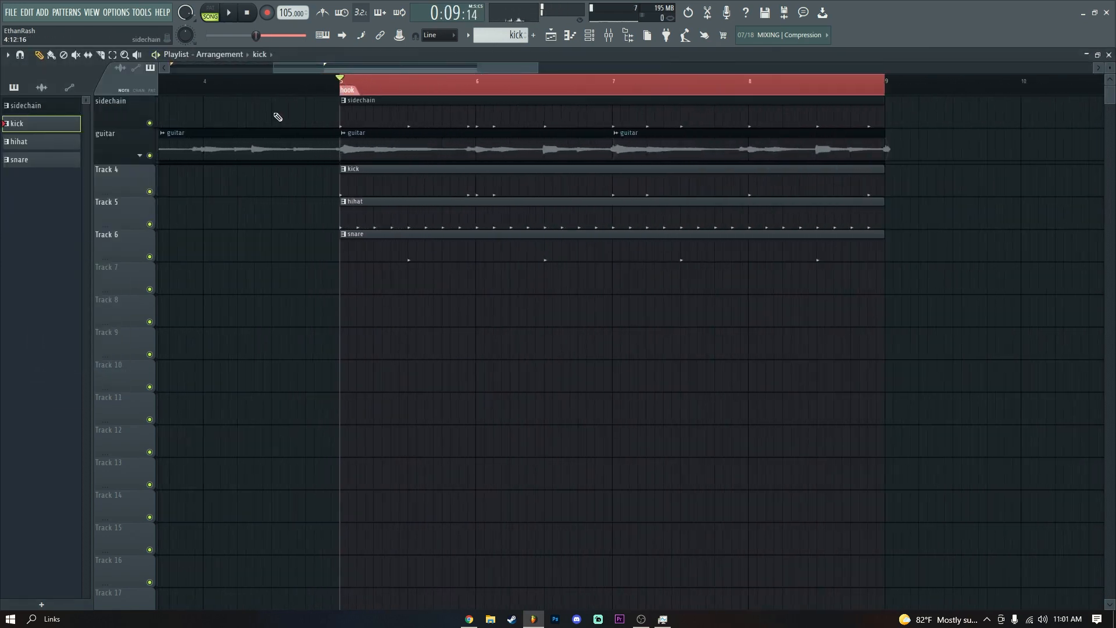
# Mute the guitar track, expand its reverb automation lane, and listen to the hook's drums alone.
pyautogui.click(149, 155)
pyautogui.press('space')
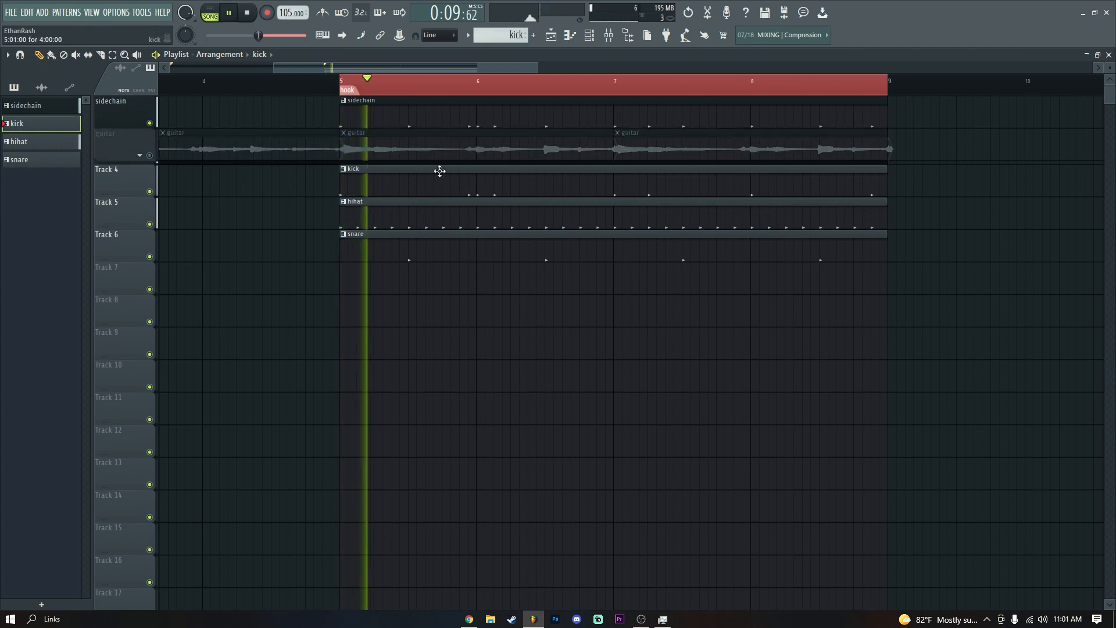
pyautogui.click(140, 155)
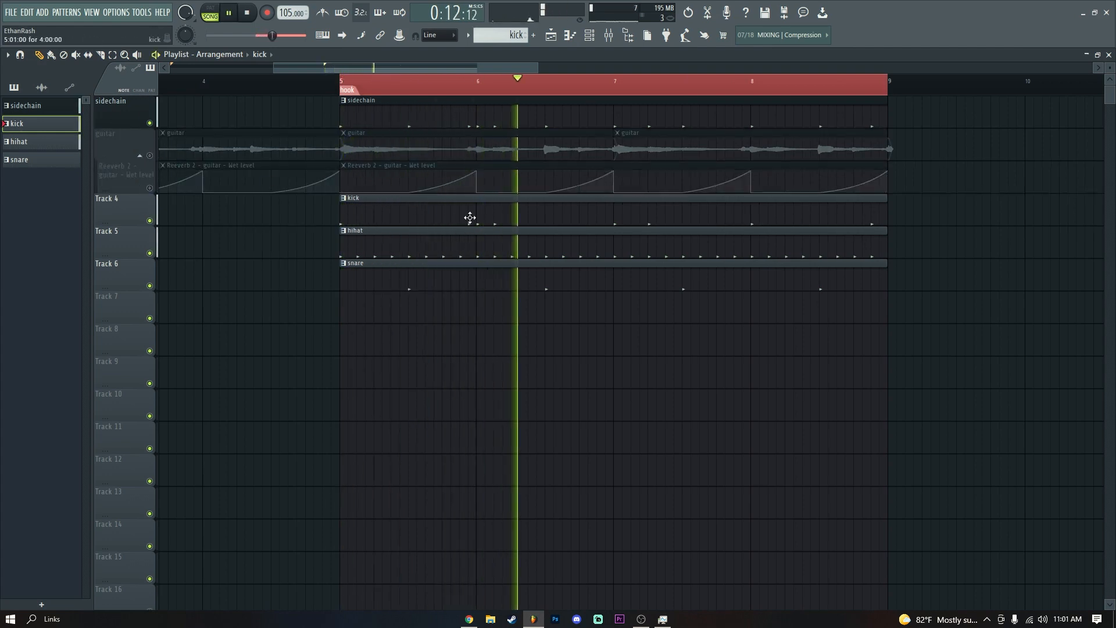
pyautogui.click(589, 35)
pyautogui.press('space')
# Name mixer insert 10 "kick".
pyautogui.click(610, 37)
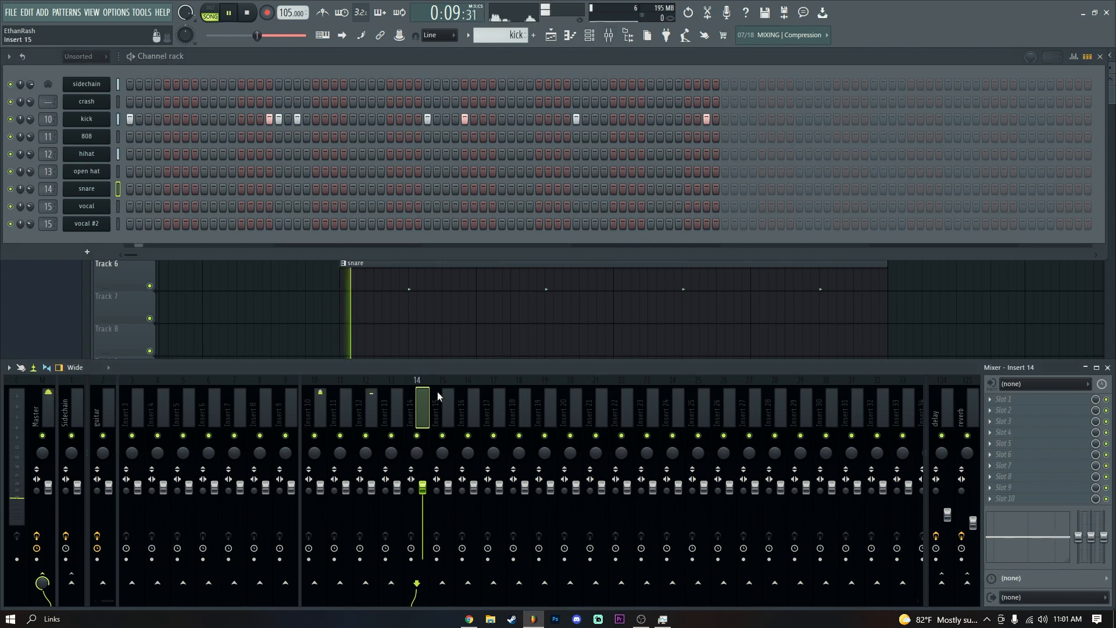
pyautogui.click(324, 401)
pyautogui.doubleClick(327, 400)
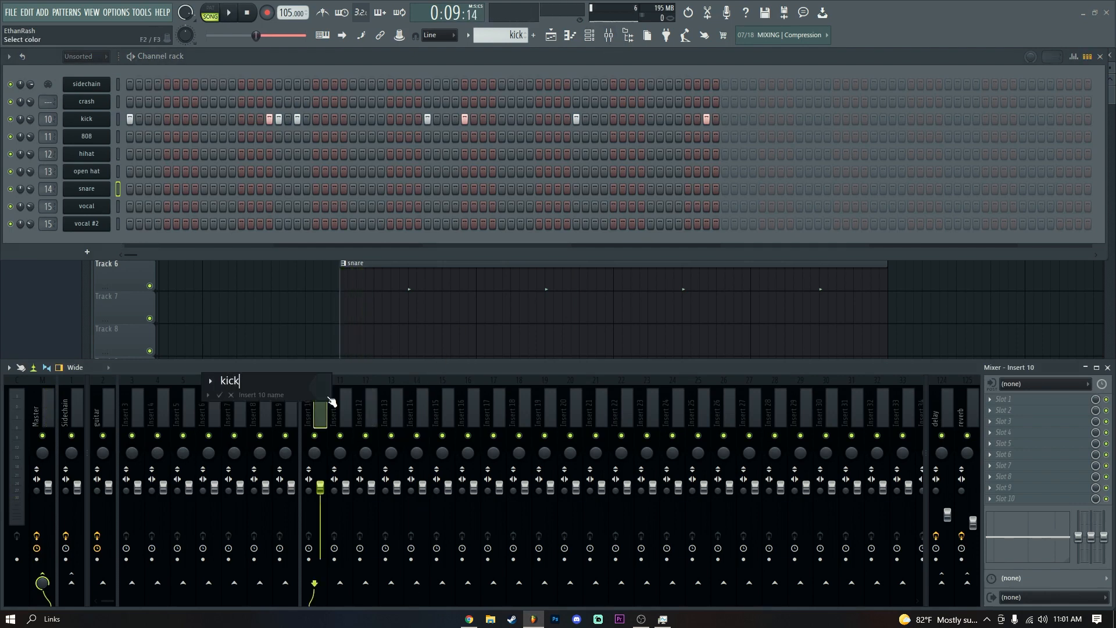
pyautogui.press('Return')
pyautogui.press('Right')
pyautogui.press('Right')
pyautogui.press('Right')
pyautogui.press('Right')
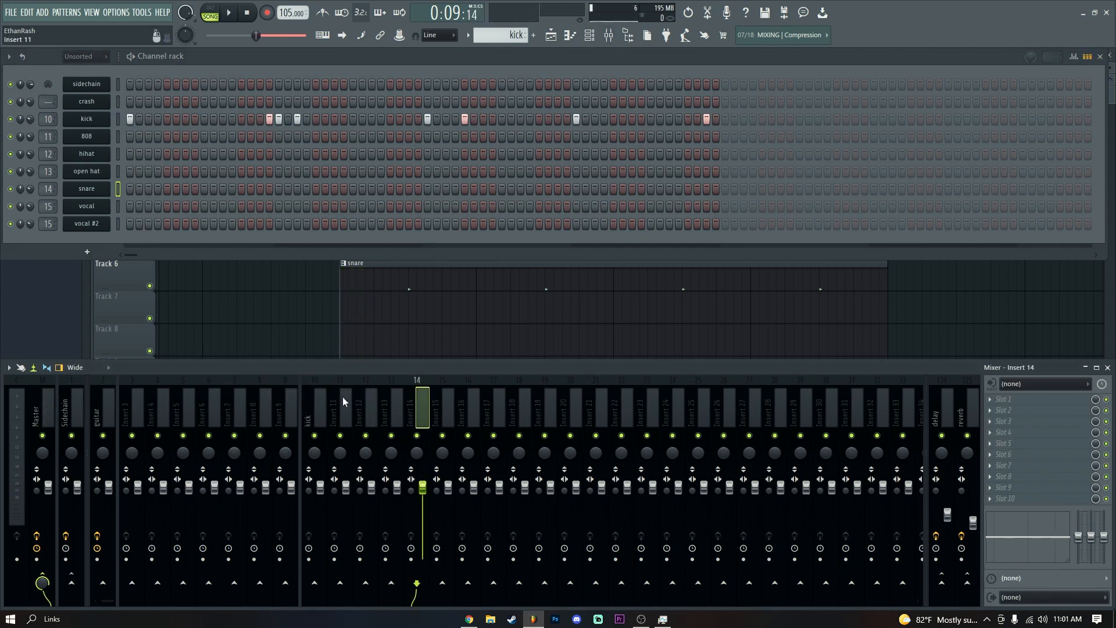
# Name mixer insert 11 "808" and insert 12 "hihat".
pyautogui.click(343, 396)
pyautogui.press('space')
pyautogui.doubleClick(344, 397)
pyautogui.write('808')
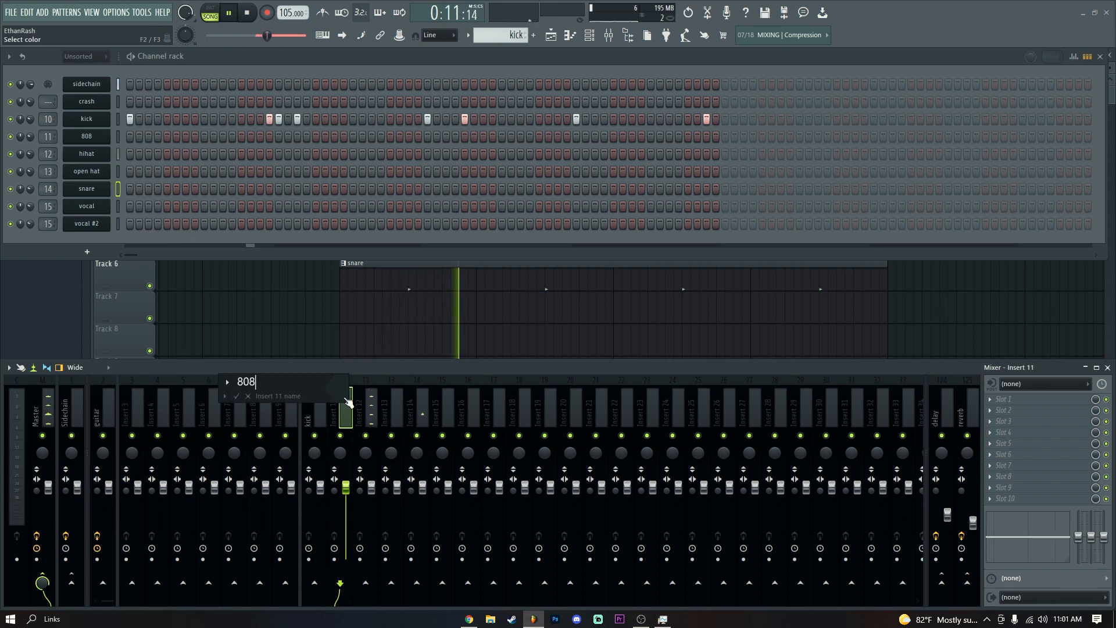
pyautogui.press('Return')
pyautogui.press('space')
pyautogui.press('F2')
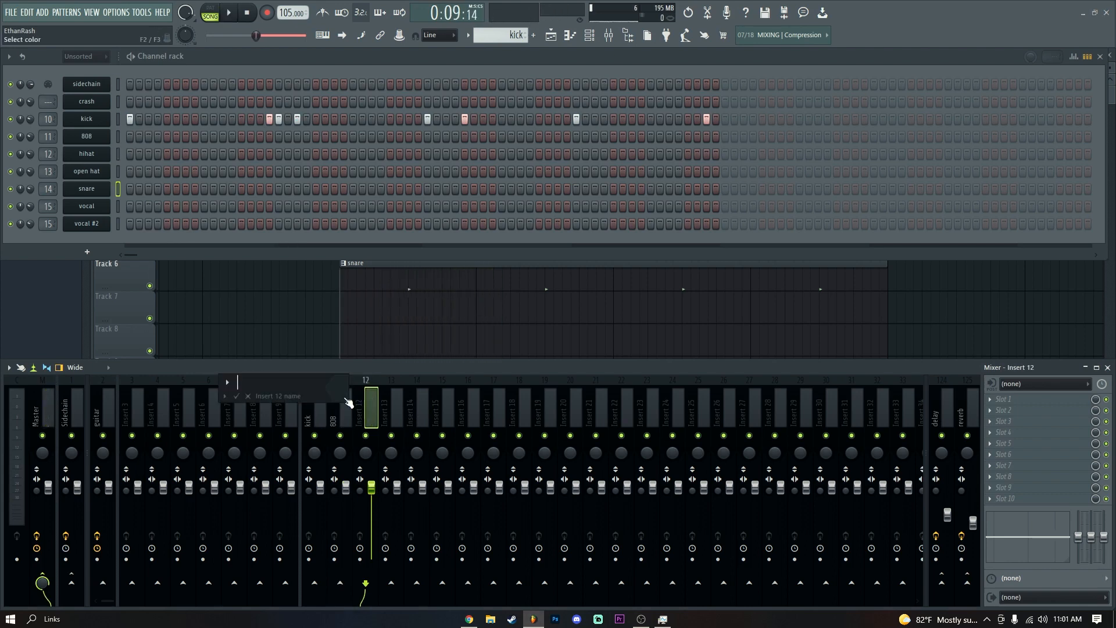
pyautogui.write('hihat')
pyautogui.press('Return')
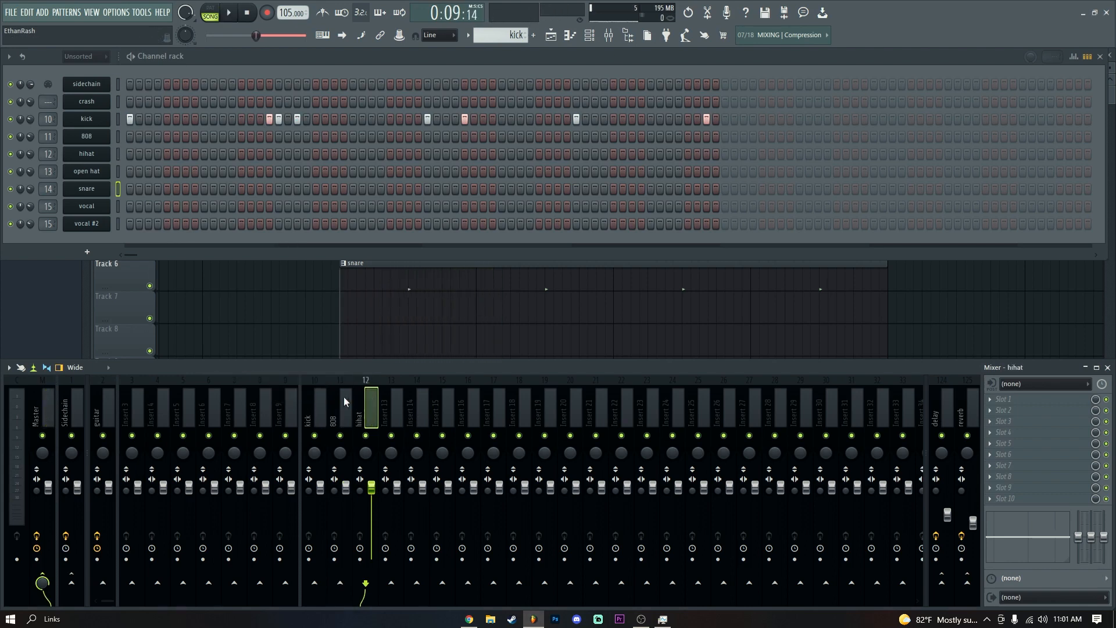
# Name mixer insert 13 "snare" and play the hook briefly to check which inserts receive signal.
pyautogui.press('Right')
pyautogui.press('F2')
pyautogui.write('snare')
pyautogui.press('Return')
pyautogui.press('space')
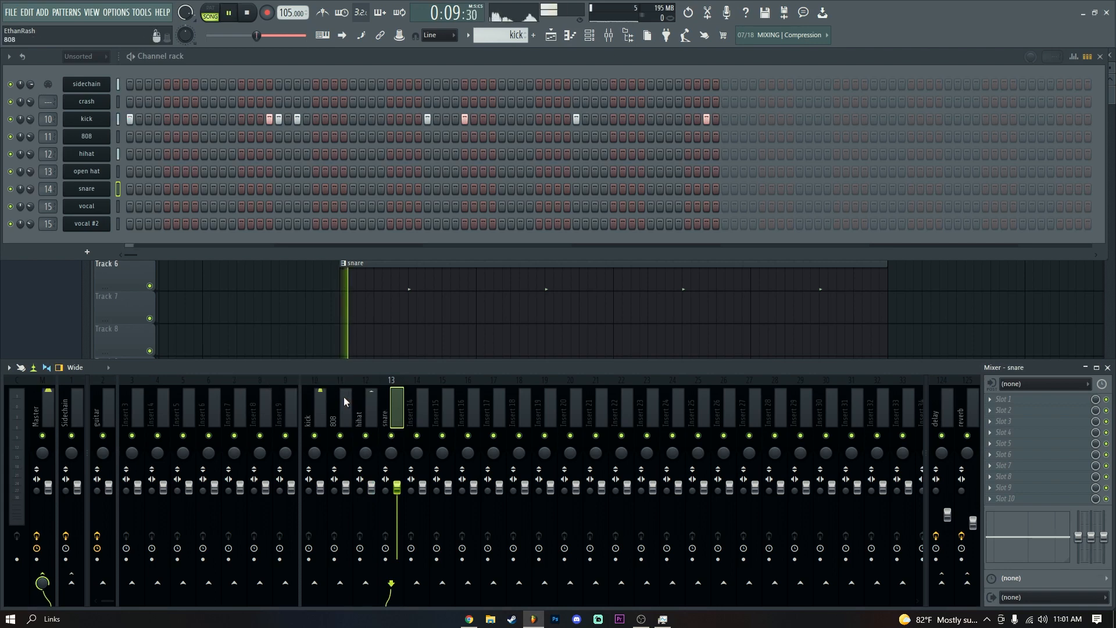
pyautogui.press('space')
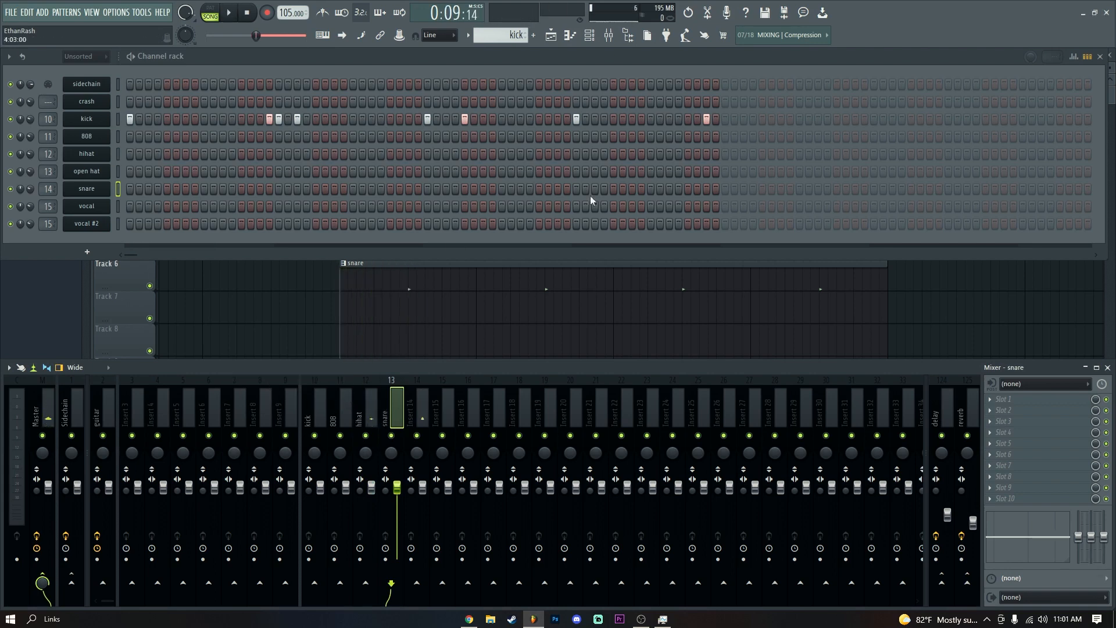
# Create a new pattern, place it on Track 7 at the start of the hook, and extend its clip to bar 9.
pyautogui.click(550, 318)
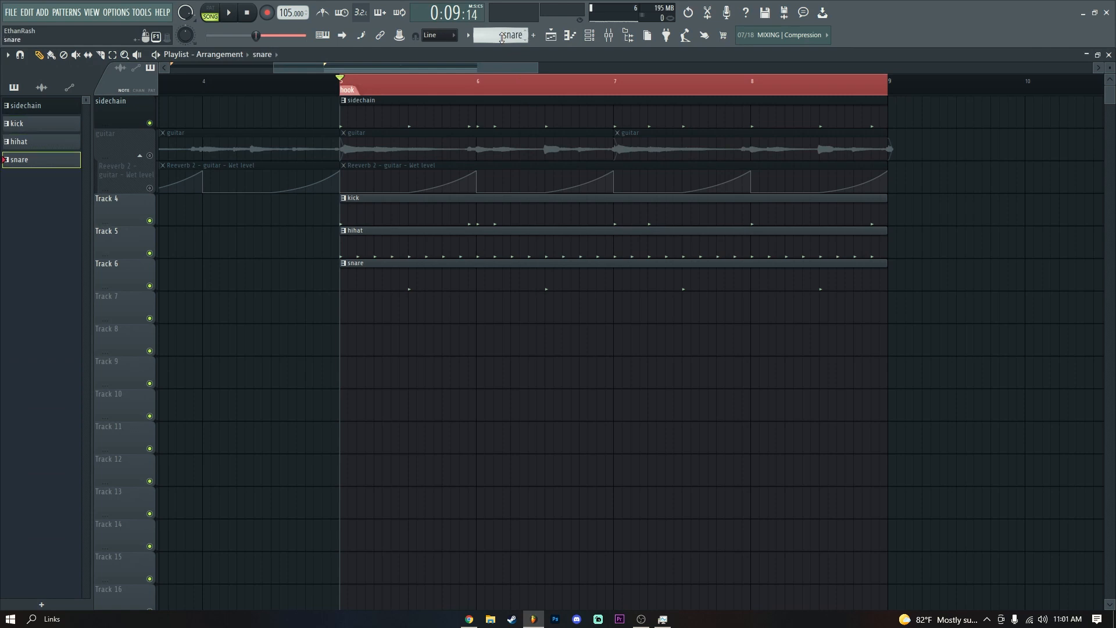
pyautogui.scroll(-1, 501, 38)
pyautogui.click(350, 314)
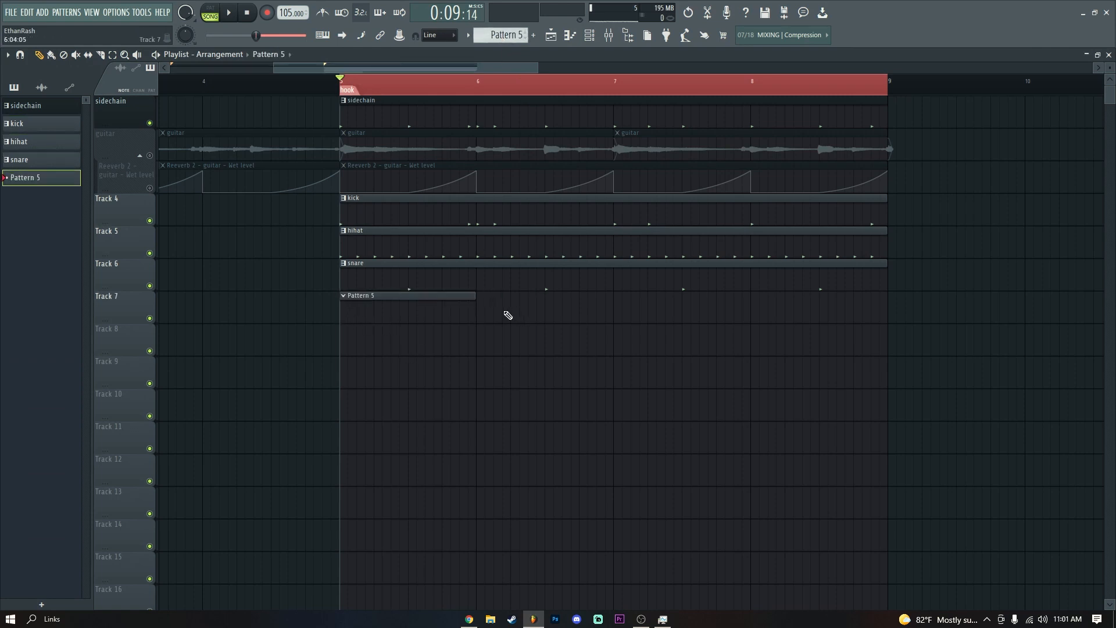
pyautogui.moveTo(473, 303); pyautogui.dragTo(887, 303)
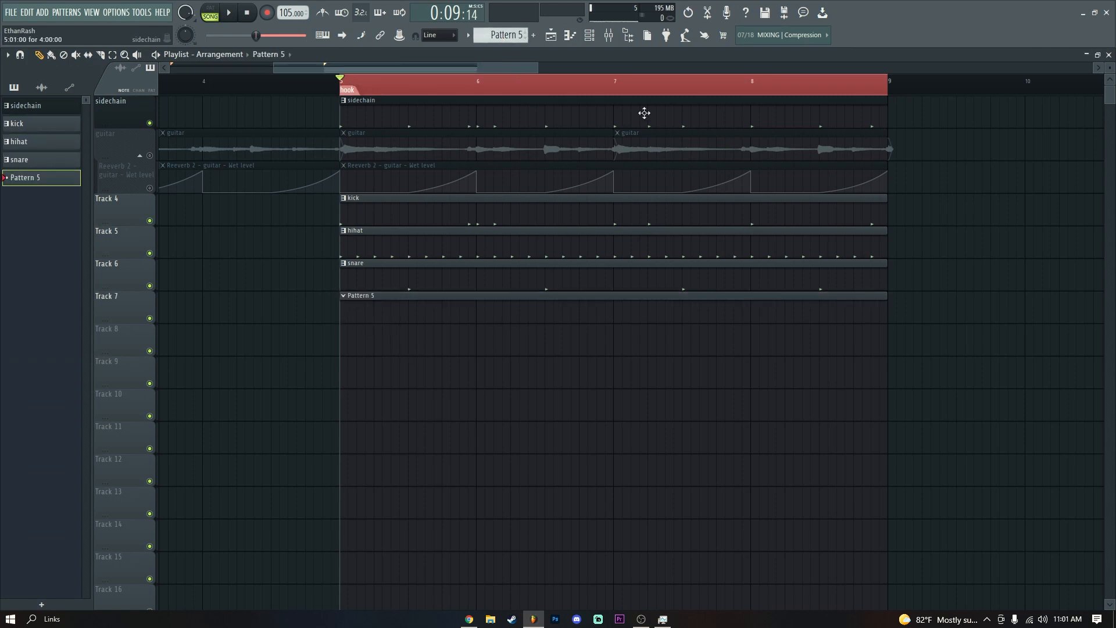
# Add open hat hits on steps 5, 21, 29, 37, 53 and 61 while the hook plays.
pyautogui.click(595, 38)
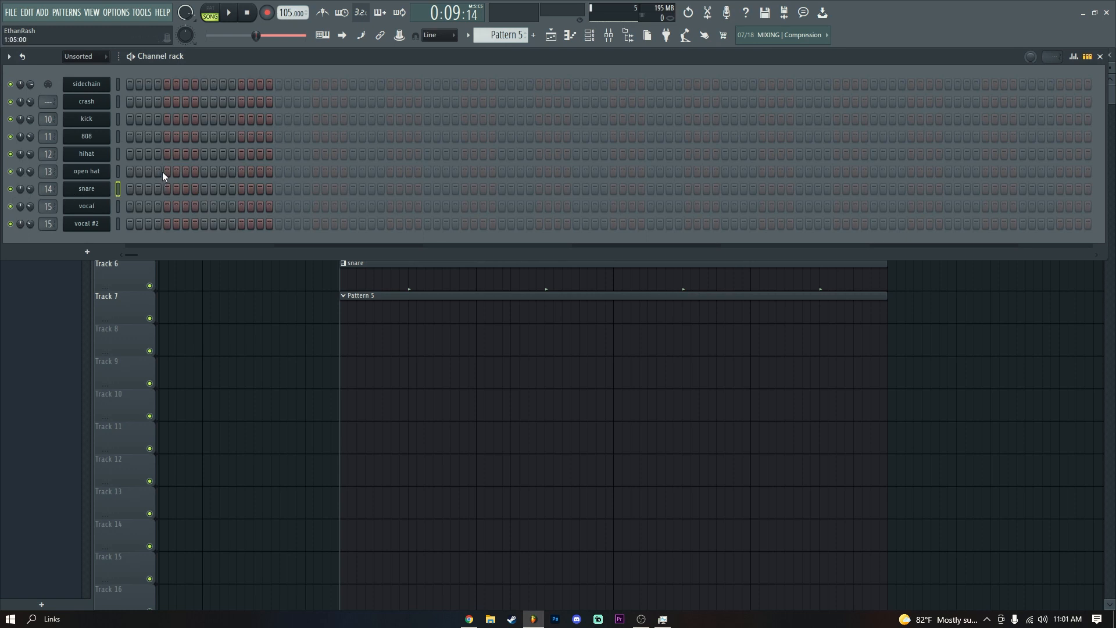
pyautogui.click(166, 172)
pyautogui.press('space')
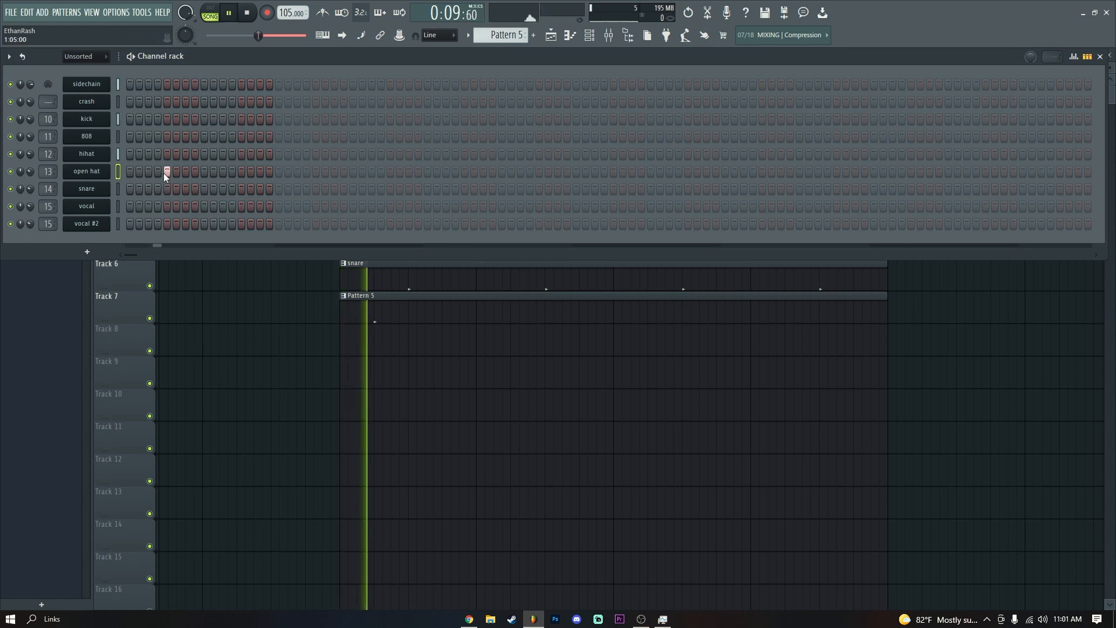
pyautogui.click(317, 172)
pyautogui.click(390, 172)
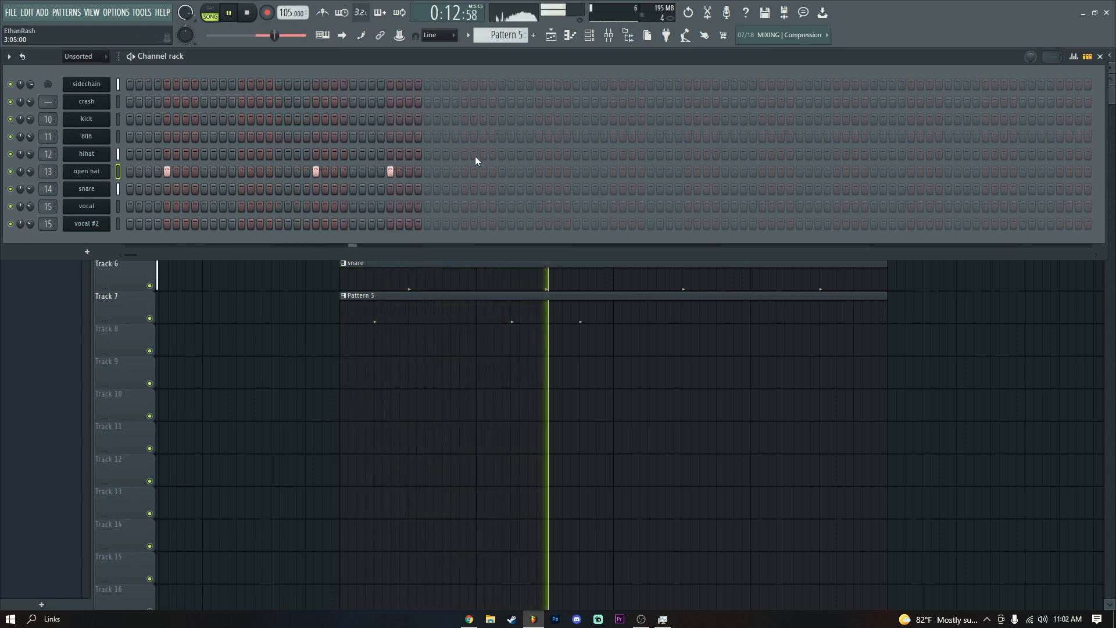
pyautogui.click(465, 172)
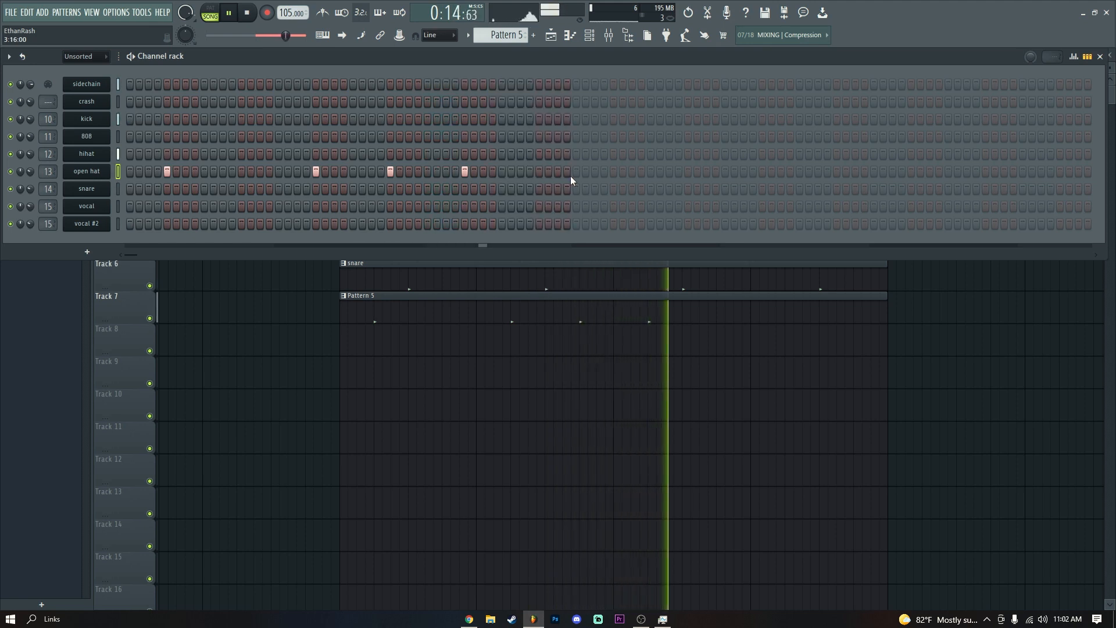
pyautogui.click(613, 172)
pyautogui.click(688, 172)
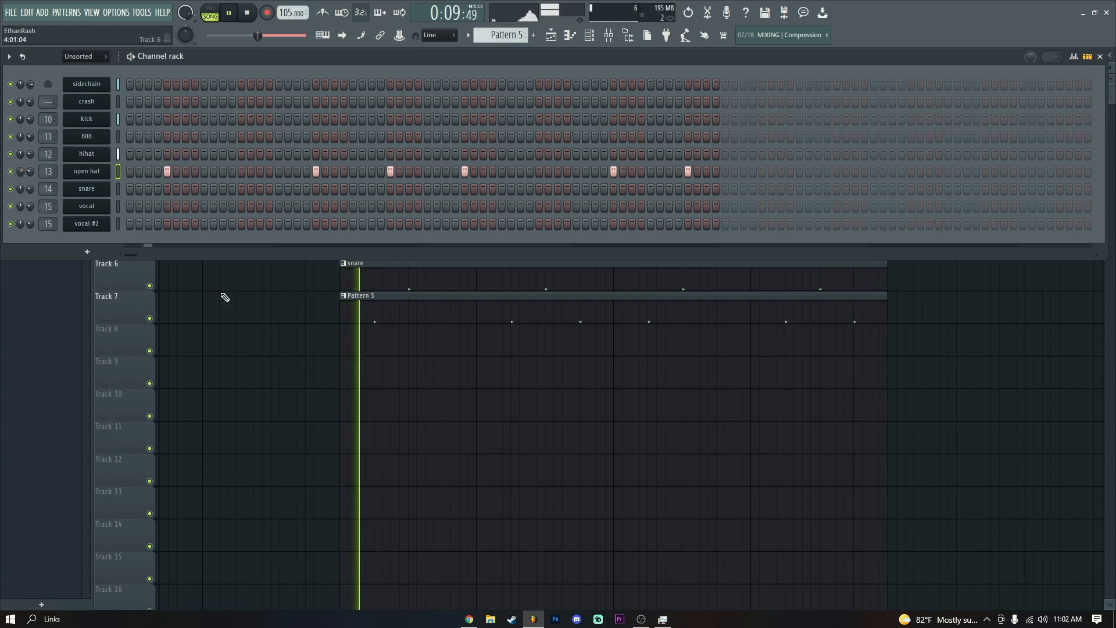
# Stop playback, check the open hat channel's mixer routing, and rename mixer insert 13 "open hat".
pyautogui.click(87, 171)
pyautogui.press('space')
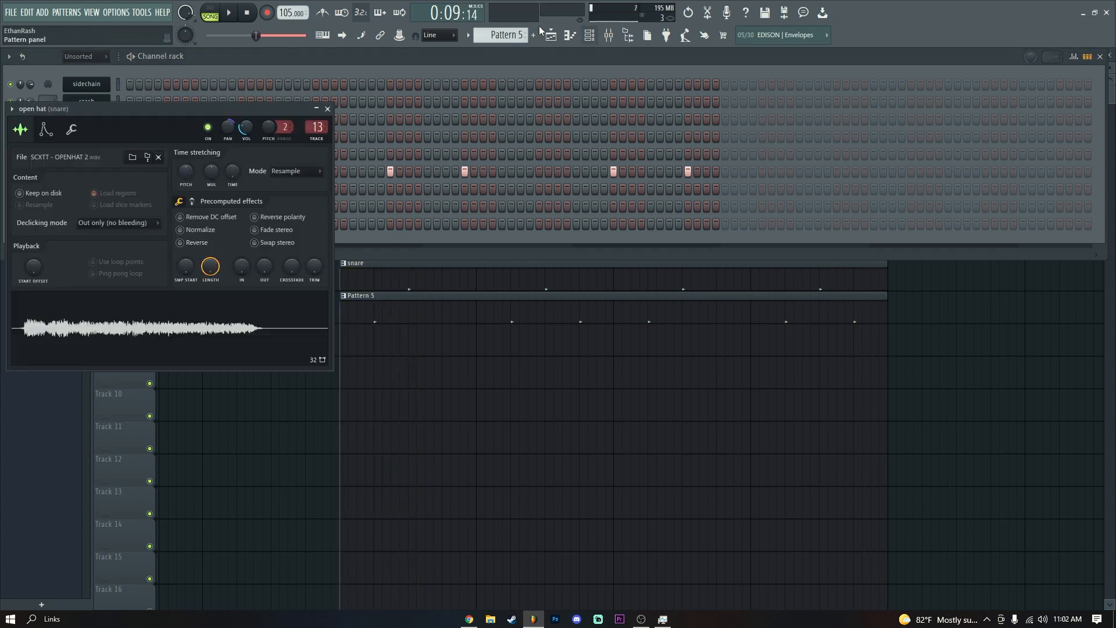
pyautogui.click(610, 36)
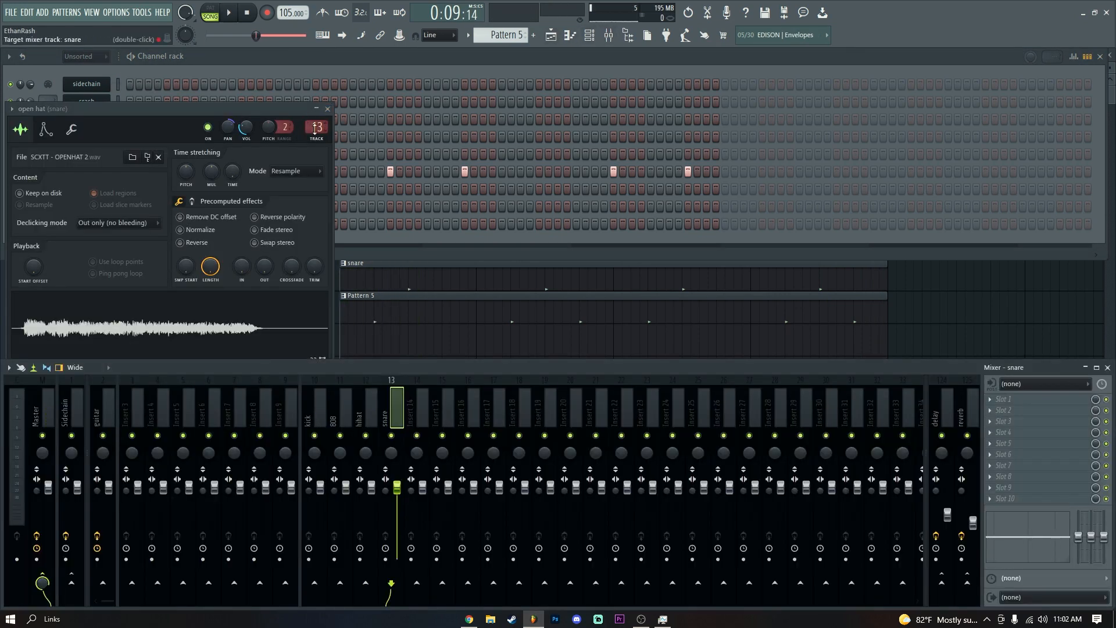
pyautogui.click(329, 110)
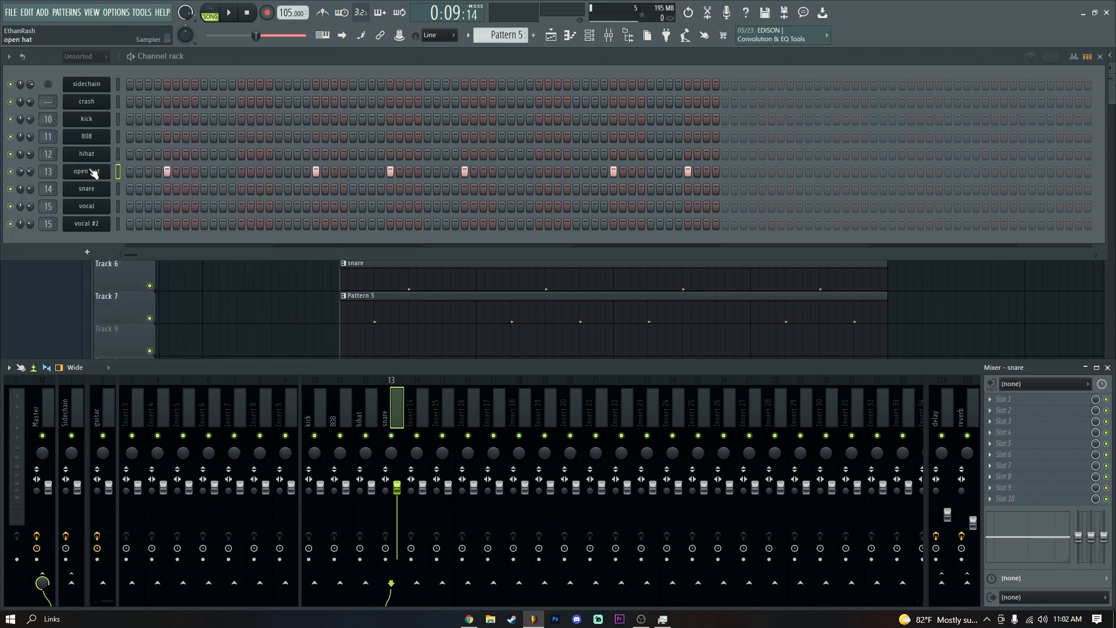
pyautogui.click(92, 172)
pyautogui.doubleClick(395, 399)
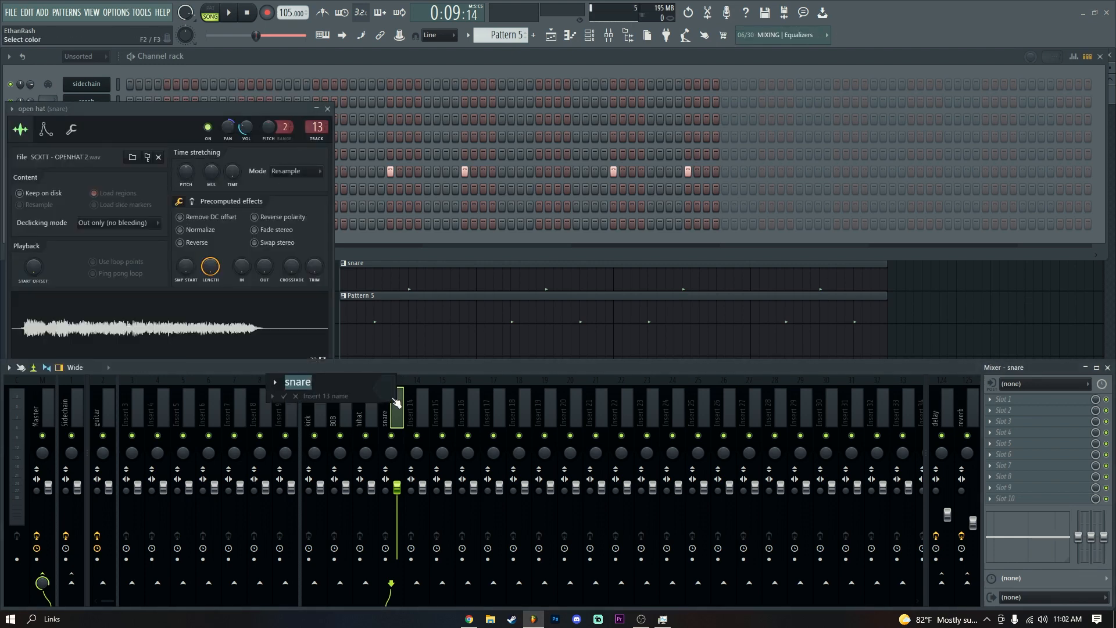
pyautogui.write('open ha6t')
pyautogui.press('Return')
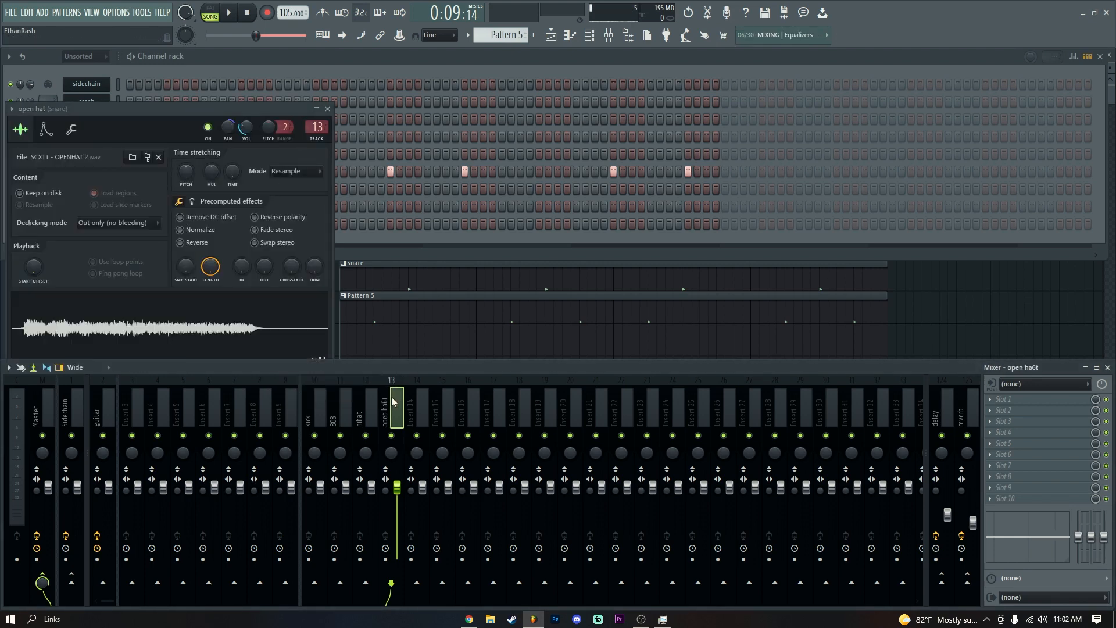
pyautogui.doubleClick(393, 401)
pyautogui.write('open hat')
pyautogui.press('Return')
# Name mixer insert 14 "snare", play the hook briefly, and close the open hat channel's settings.
pyautogui.press('F2')
pyautogui.write('snare')
pyautogui.press('Return')
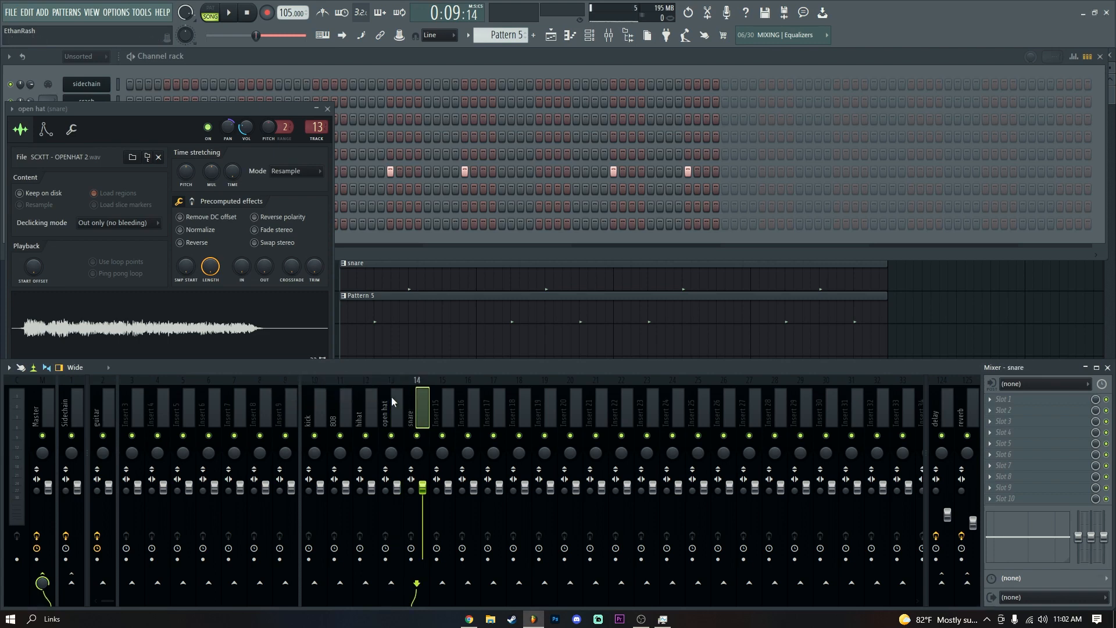
pyautogui.press('space')
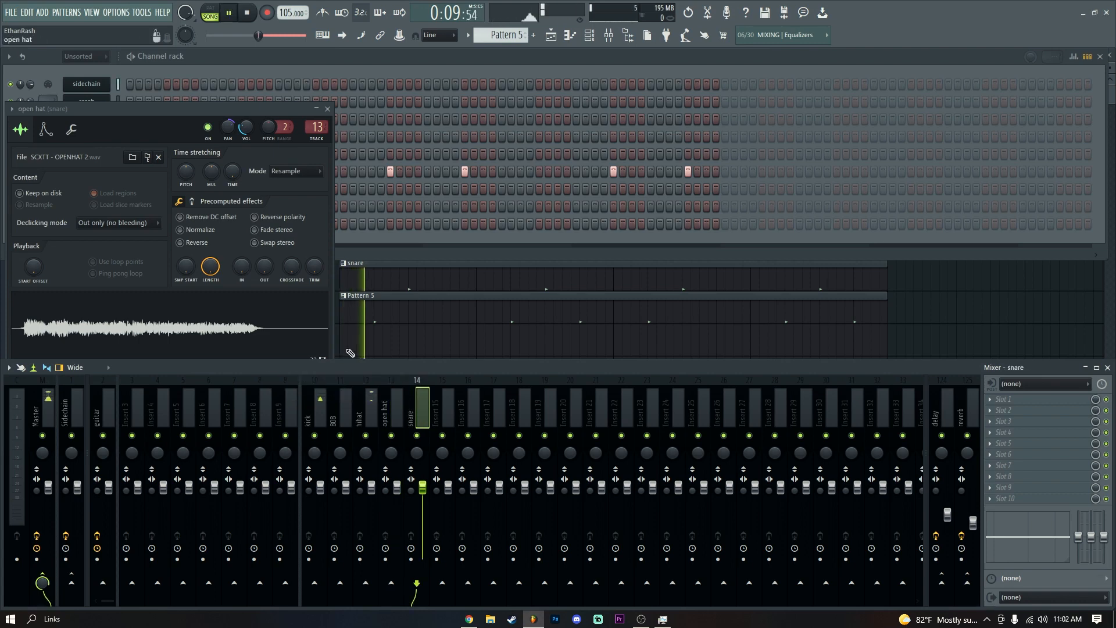
pyautogui.click(328, 109)
pyautogui.press('space')
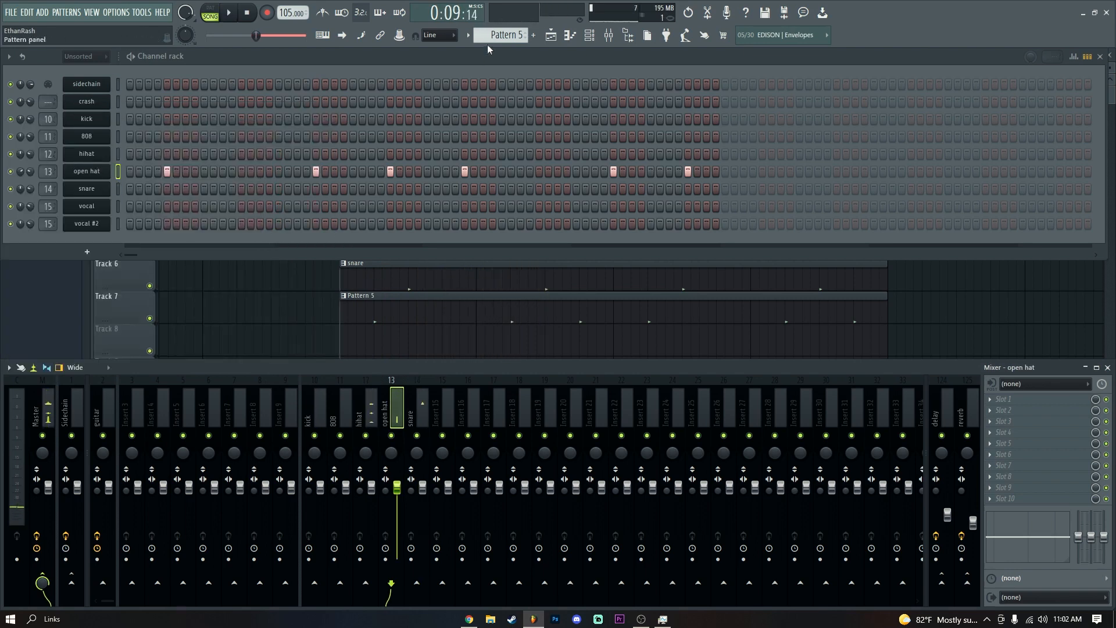
# Rename Pattern 5 as "open hat".
pyautogui.click(468, 38)
pyautogui.click(560, 99)
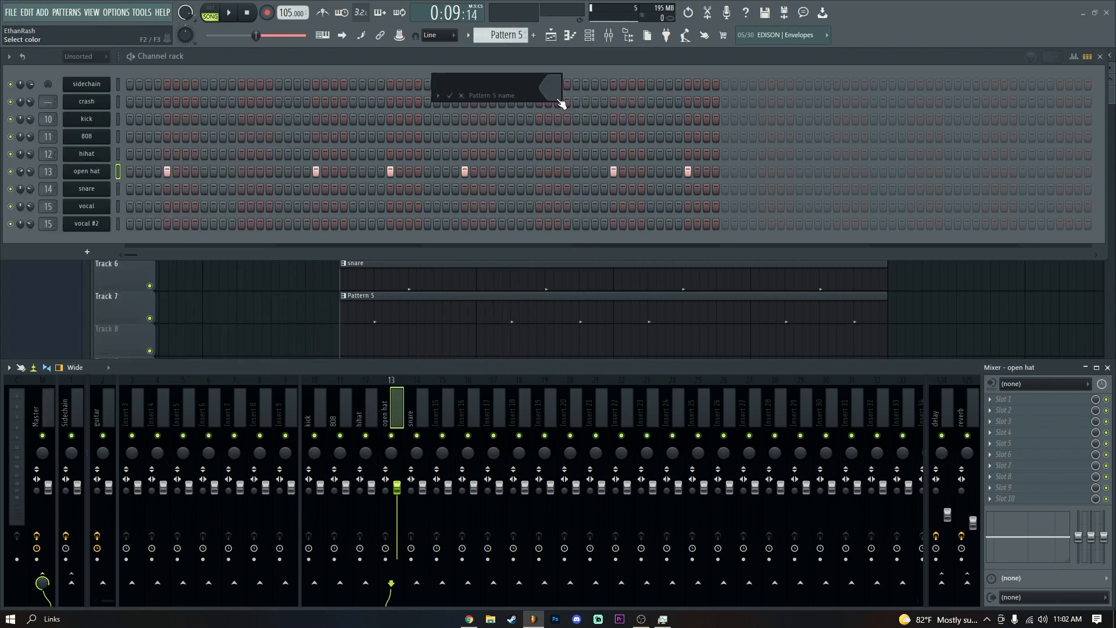
pyautogui.write('open hat')
pyautogui.press('Return')
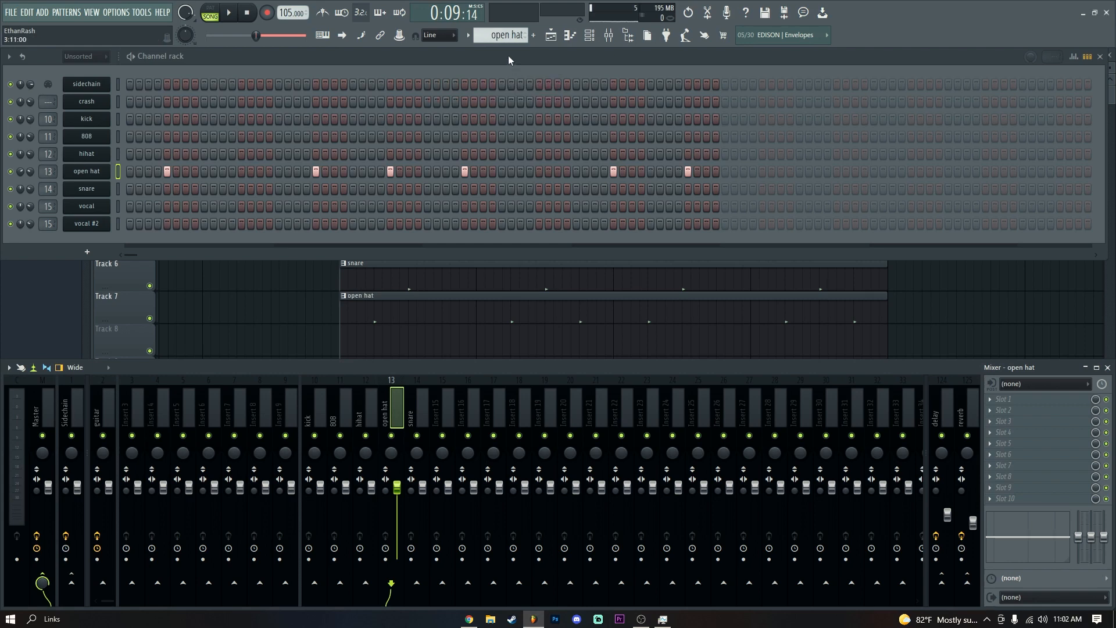
# Switch to the empty Pattern 6 and check the vocal and vocal #2 channel settings, leaving vocal #2 open.
pyautogui.scroll(-1, 507, 36)
pyautogui.click(92, 207)
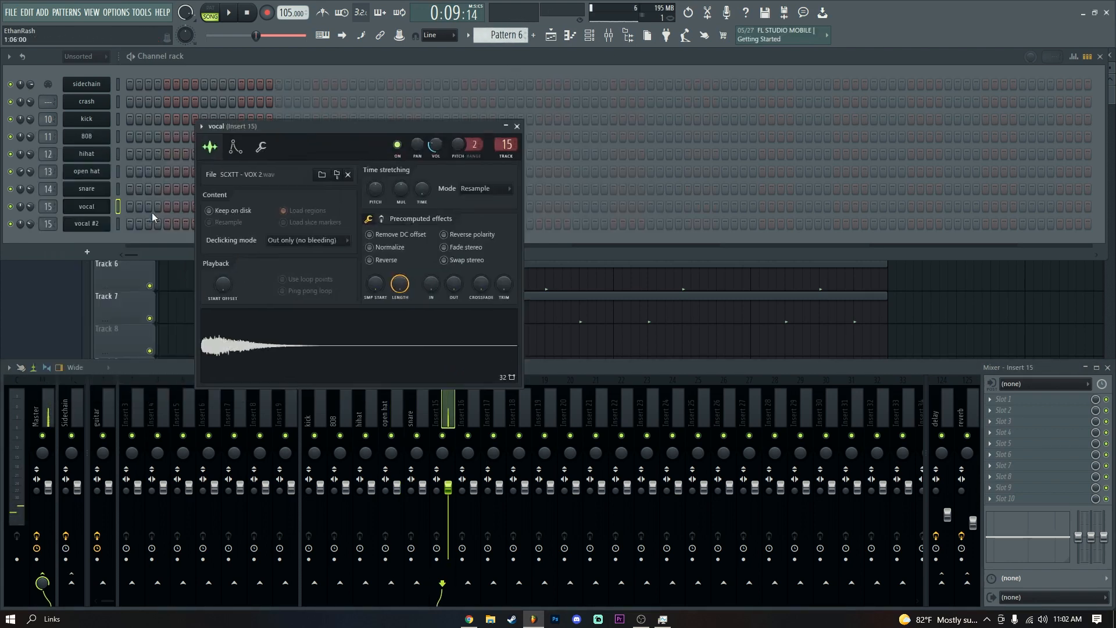
pyautogui.click(88, 209)
pyautogui.click(93, 223)
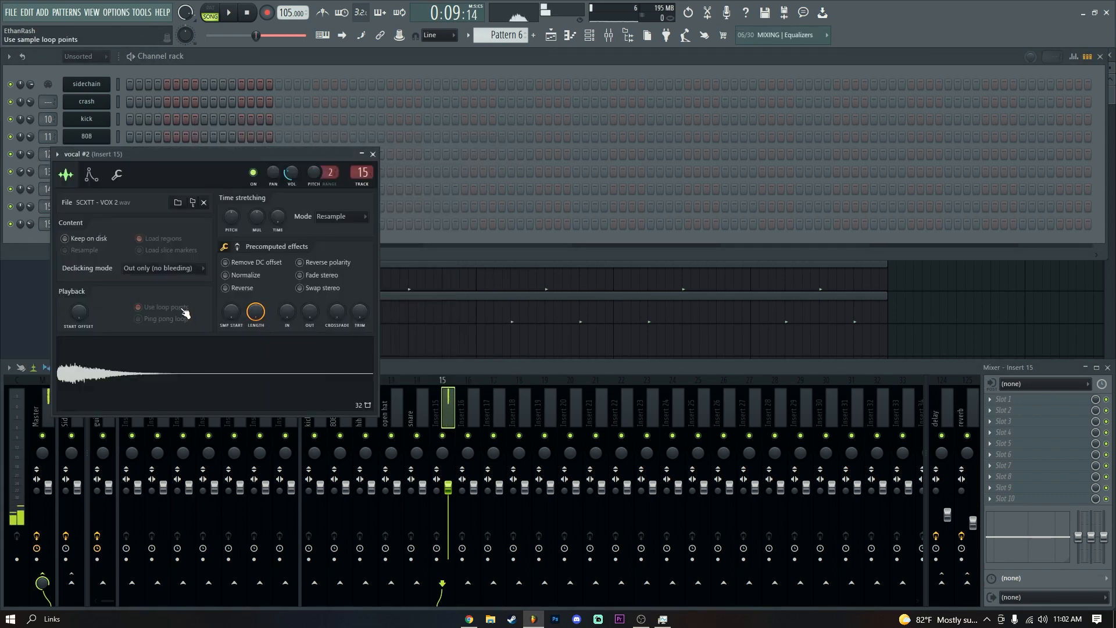
pyautogui.moveTo(226, 168); pyautogui.dragTo(504, 137)
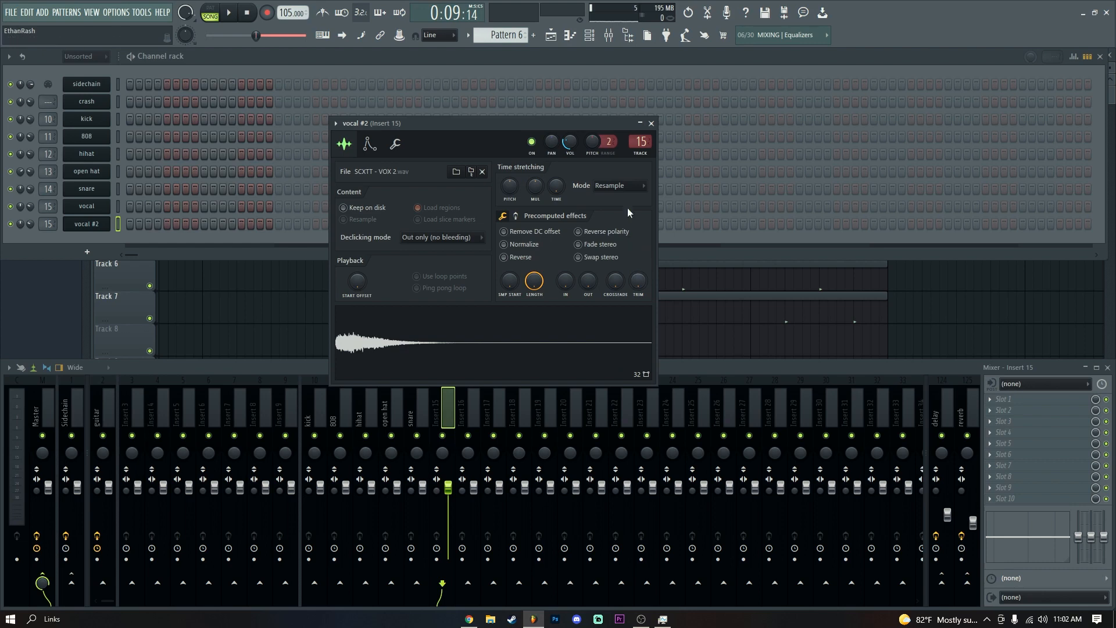
# Set the vocal #2 sample's time-stretching mode to Stretch and its pitch shift to -1200 cents.
pyautogui.click(623, 188)
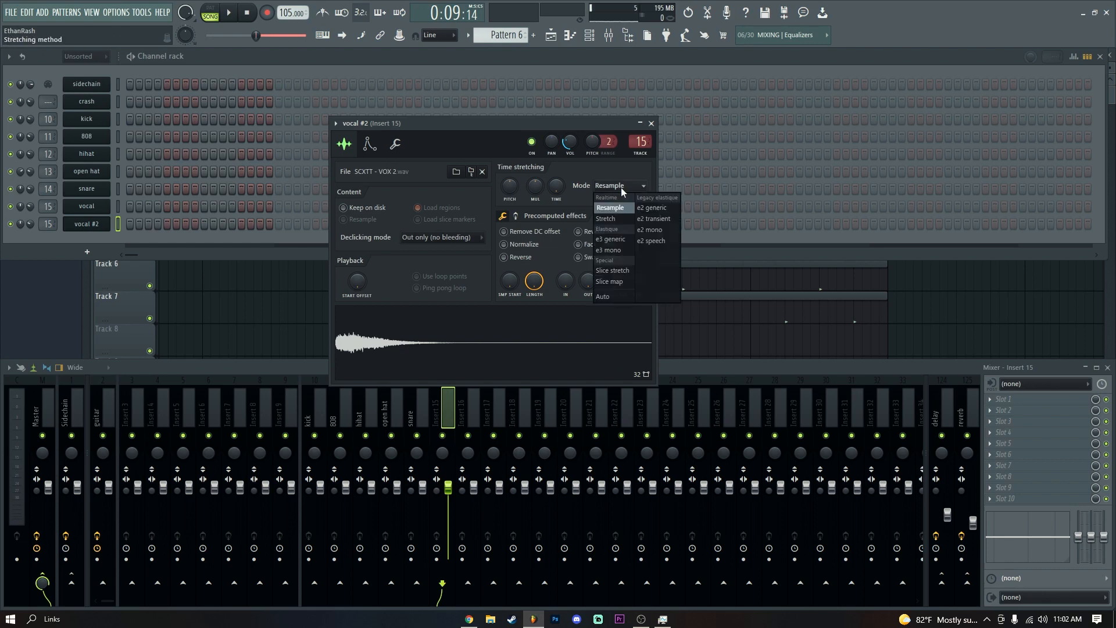
pyautogui.click(616, 218)
pyautogui.moveTo(509, 186); pyautogui.dragTo(509, 244)
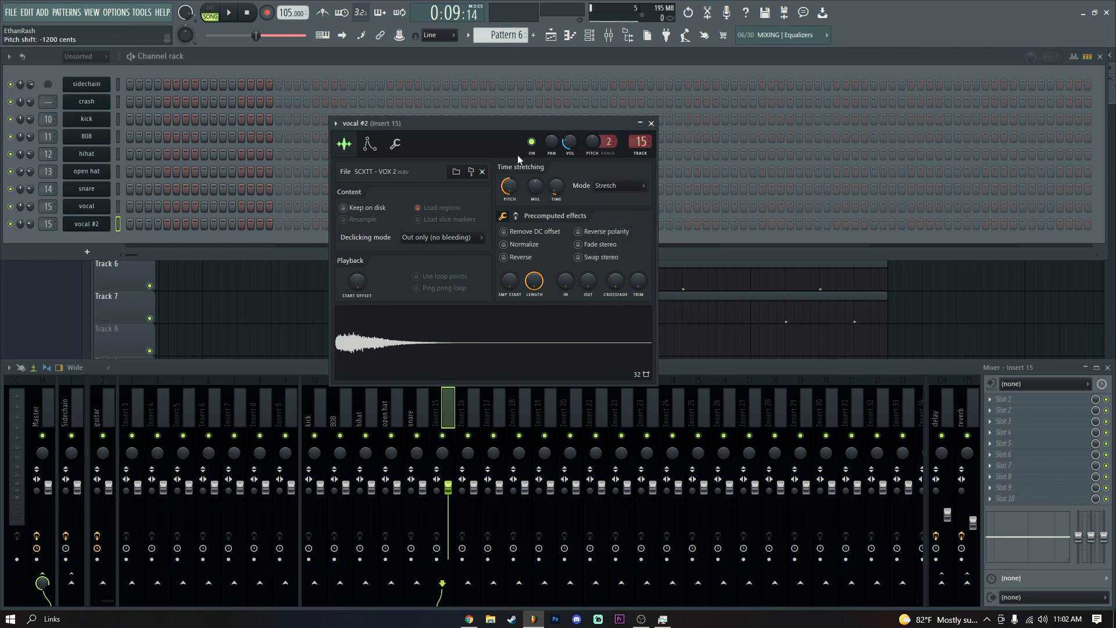
# Add a vocal hit on step 1 and a vocal #2 hit on step 33, and place Pattern 6 on Track 8 across the whole hook.
pyautogui.click(95, 222)
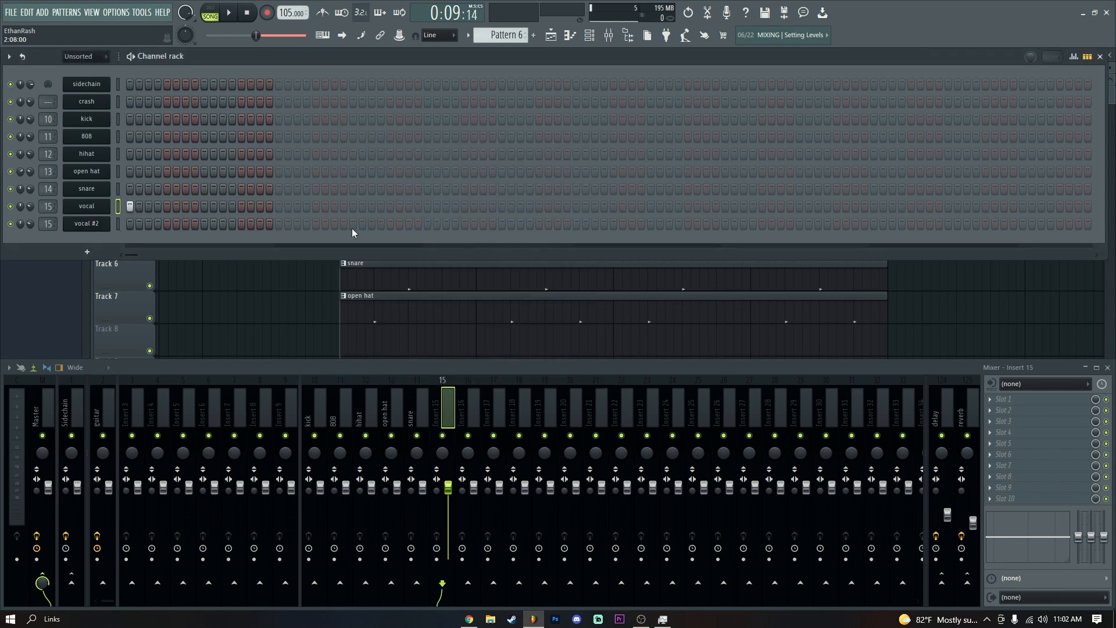
pyautogui.moveTo(431, 222); pyautogui.dragTo(338, 339)
pyautogui.press('space')
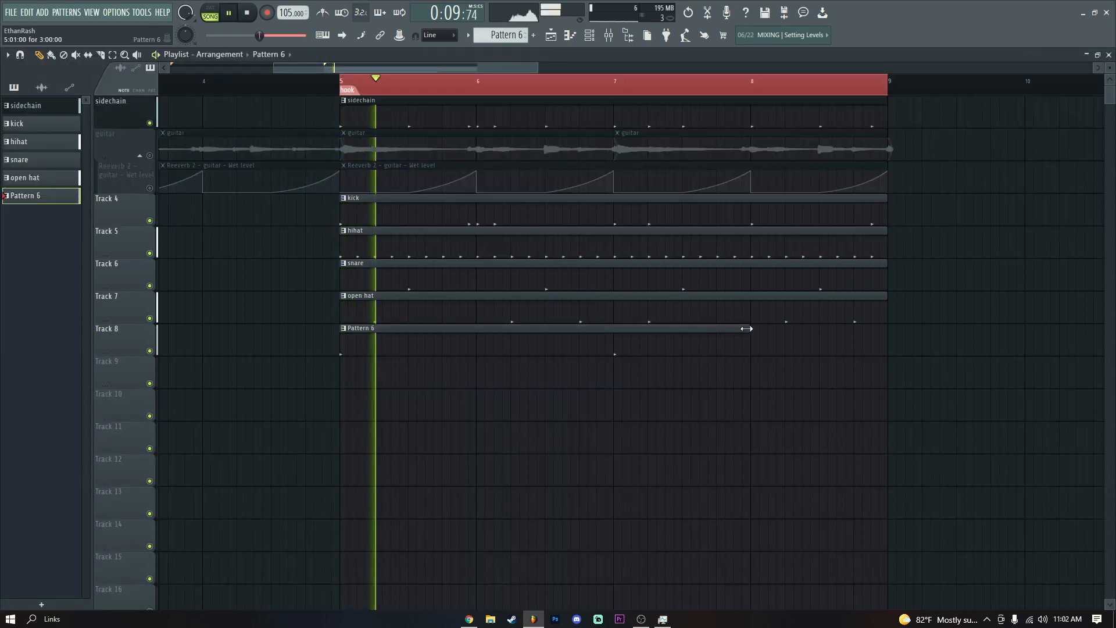
pyautogui.moveTo(749, 328); pyautogui.dragTo(883, 334)
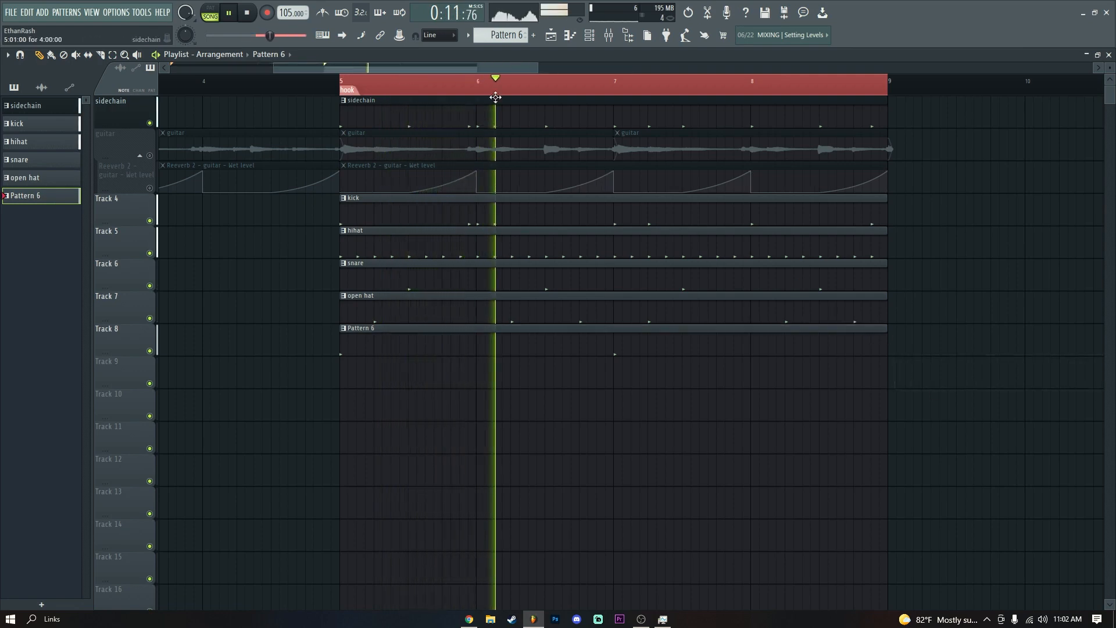
pyautogui.hscroll(3, 626, 88)
pyautogui.scroll(-4, 627, 88)
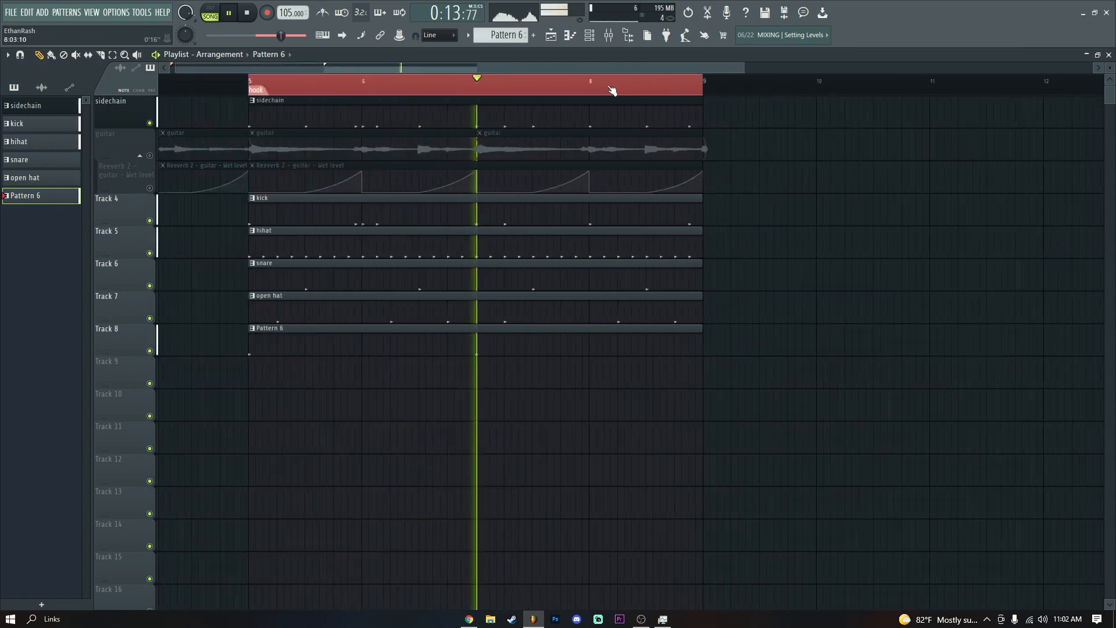
# Stop playback, review the vocal and vocal #2 channel settings, and return to the hook in the playlist.
pyautogui.click(589, 35)
pyautogui.press('space')
pyautogui.click(86, 206)
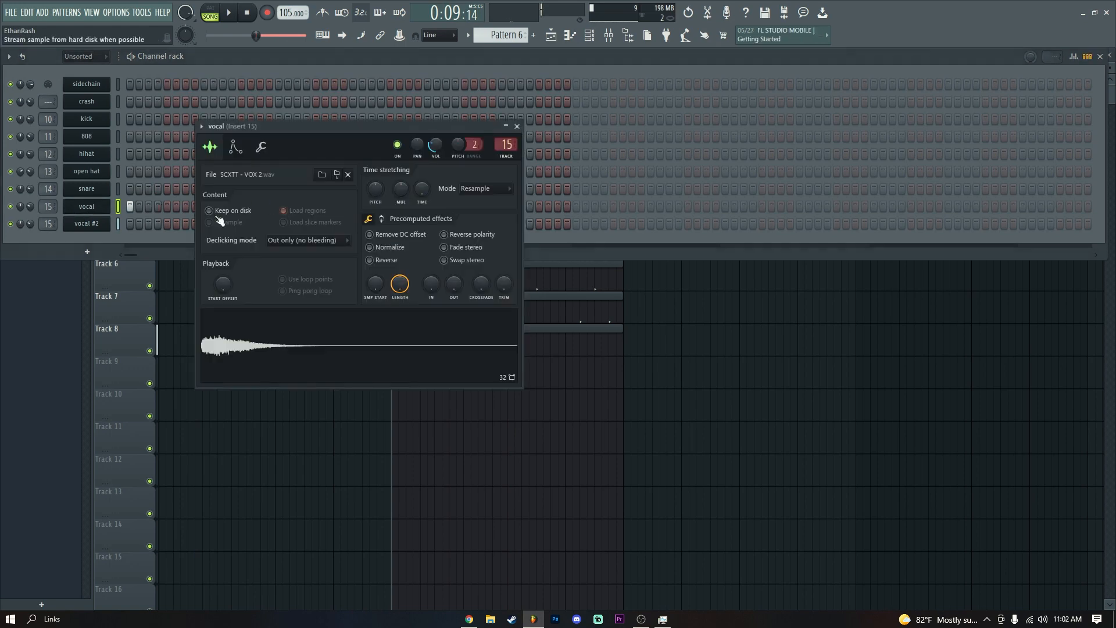
pyautogui.click(99, 229)
pyautogui.click(92, 226)
pyautogui.click(682, 511)
pyautogui.rightClick(681, 511)
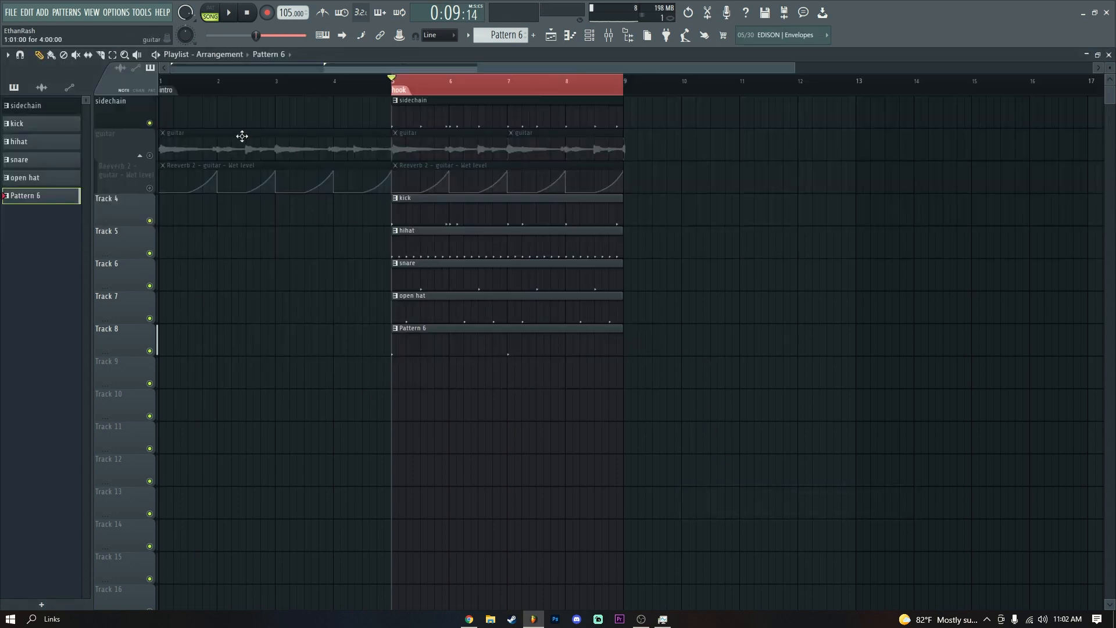
pyautogui.scroll(3, 436, 82)
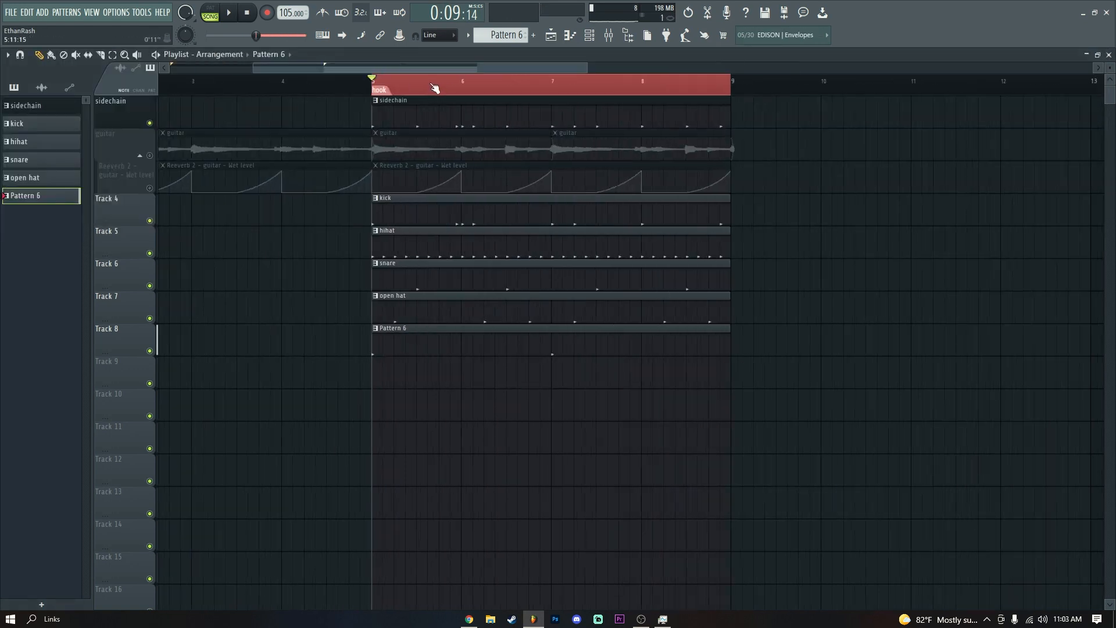
# Select the kick pattern, solo the kick mixer track, and load Fruity Limiter in its first effect slot.
pyautogui.click(394, 202)
pyautogui.press('F9')
pyautogui.click(316, 416)
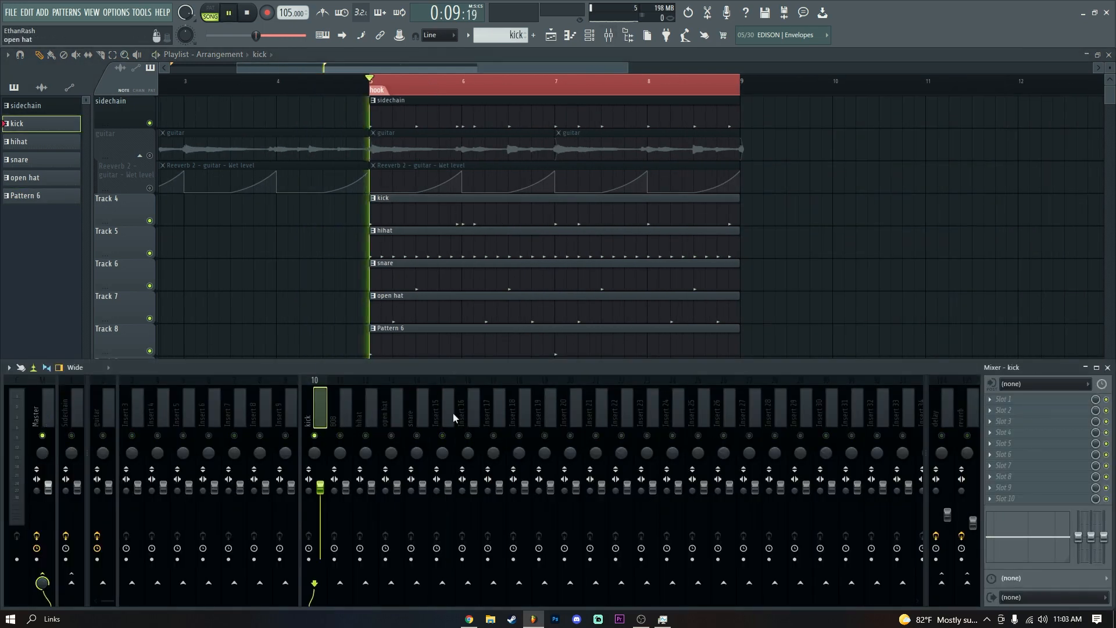
pyautogui.click(992, 400)
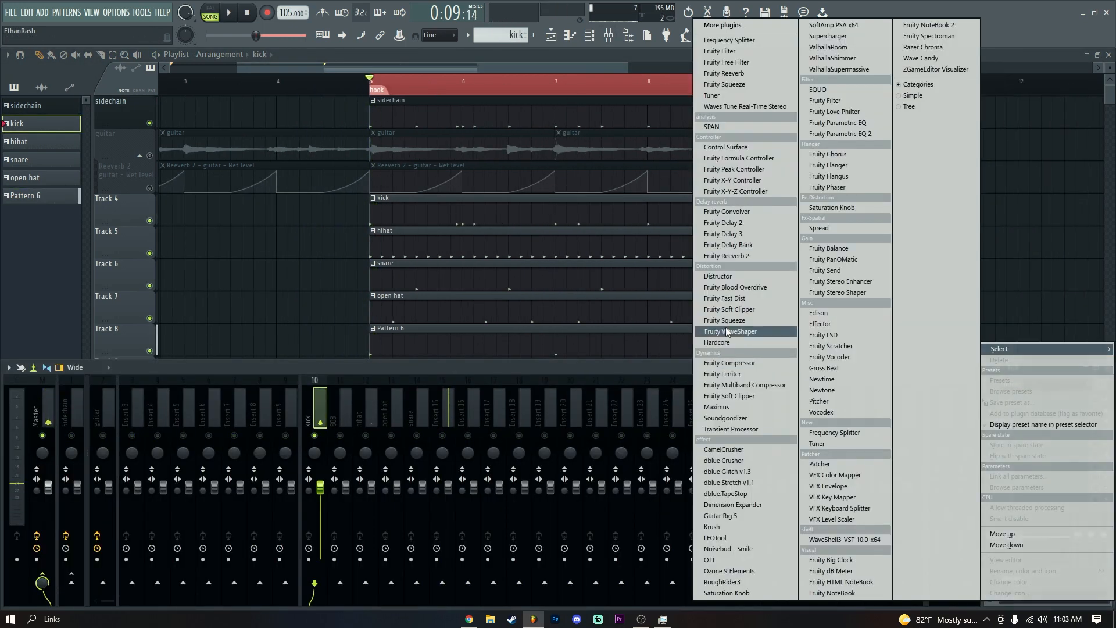
pyautogui.click(723, 374)
# Set the kick limiter's ceiling to 12.0 dB with minimum attack, and adjust its compressor threshold, knee to 60% and a higher ratio.
pyautogui.moveTo(291, 201); pyautogui.dragTo(451, 154)
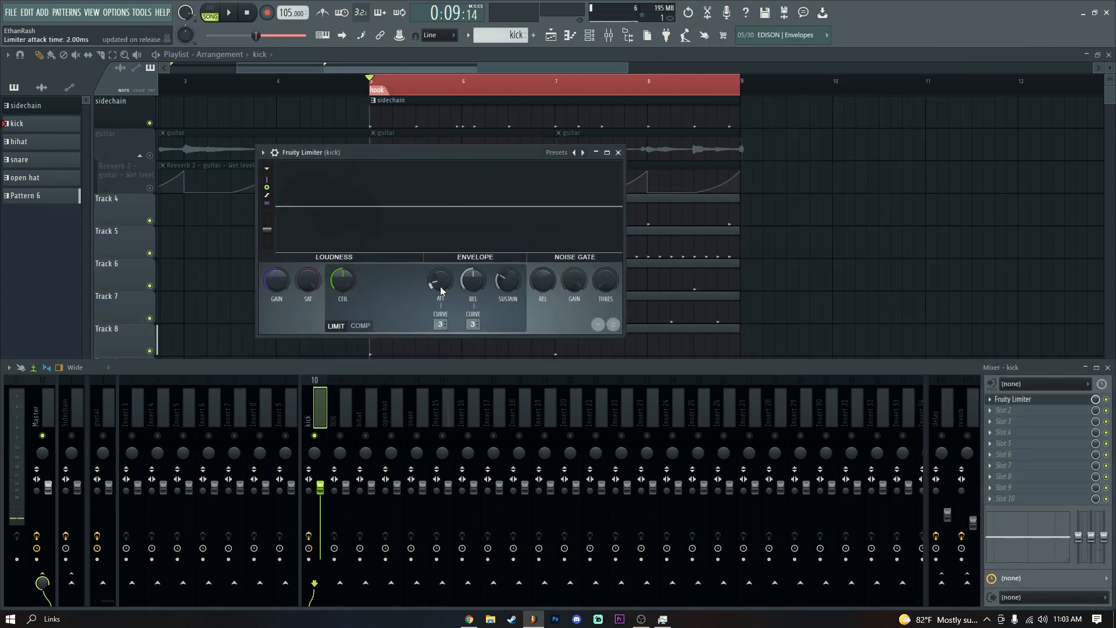
pyautogui.scroll(8, 347, 285)
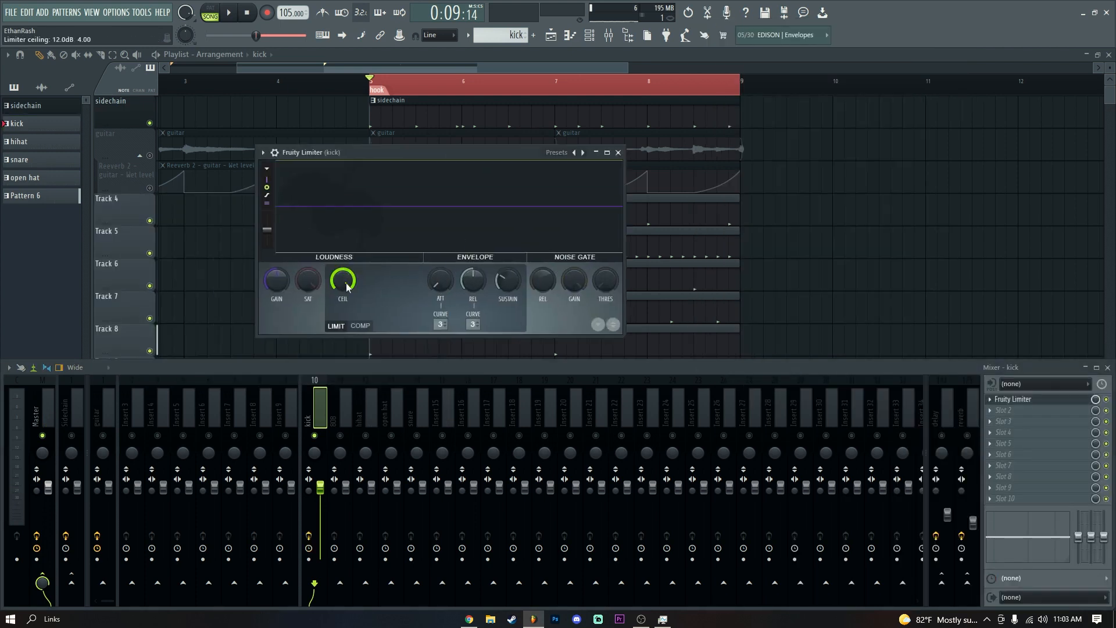
pyautogui.click(360, 325)
pyautogui.moveTo(353, 282); pyautogui.dragTo(354, 235)
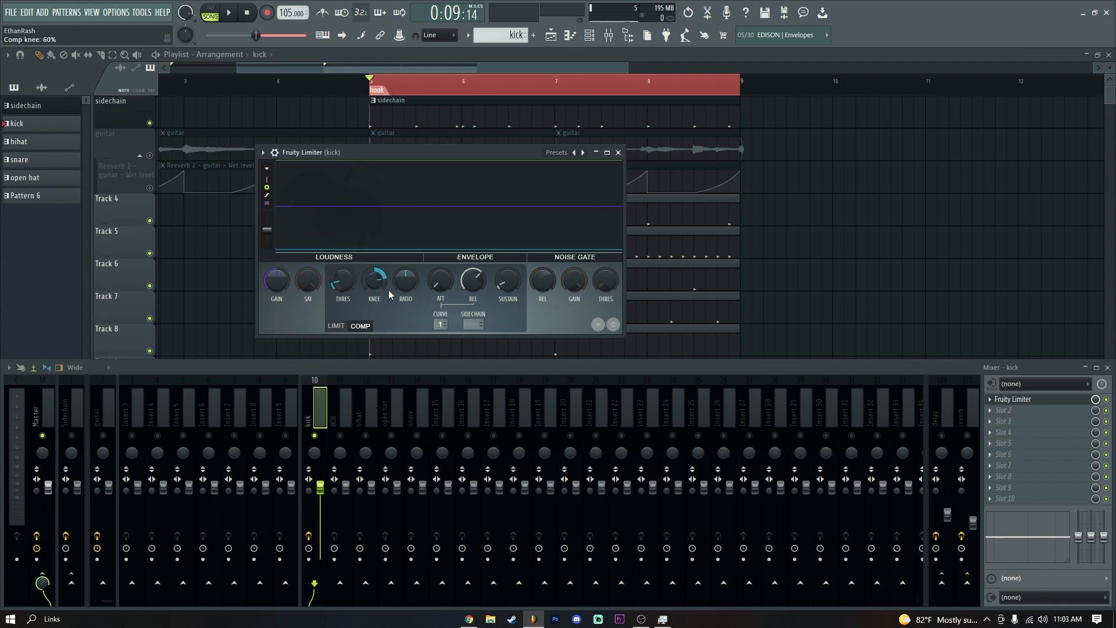
pyautogui.moveTo(406, 280); pyautogui.dragTo(406, 261)
# Raise the gain of the kick's Fruity Limiter while the hook plays, and stop playback.
pyautogui.press('space')
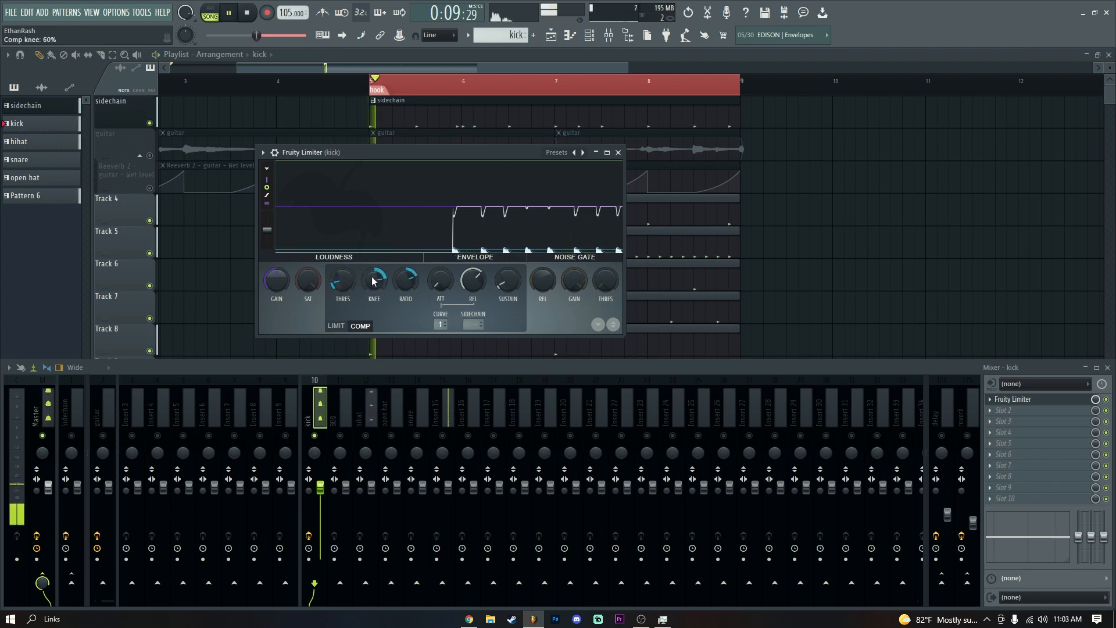
pyautogui.moveTo(278, 281); pyautogui.dragTo(277, 256)
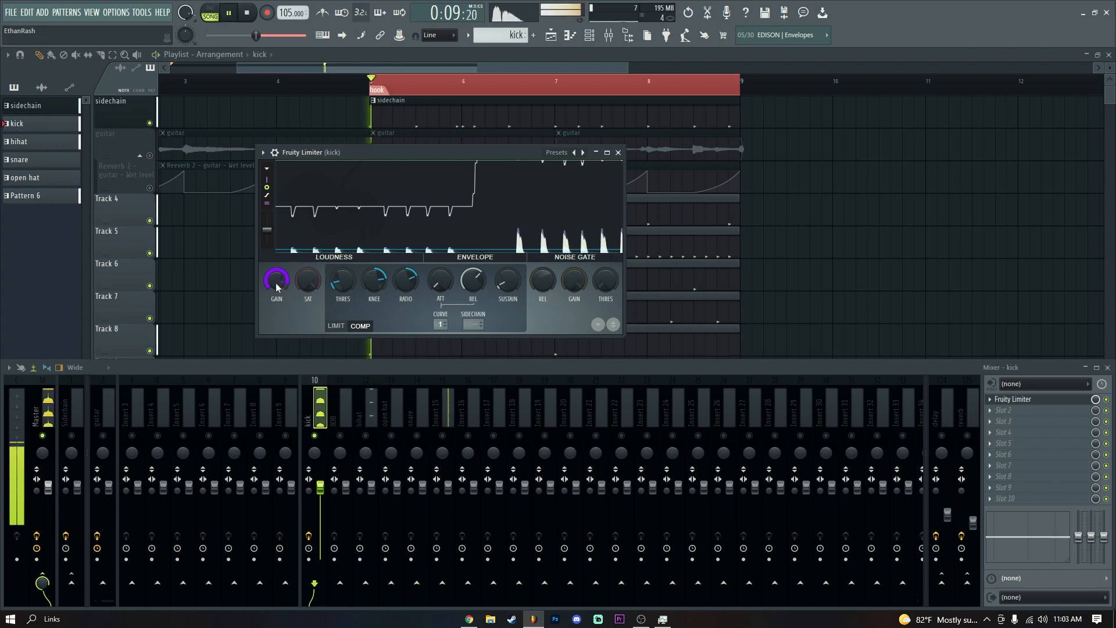
pyautogui.press('space')
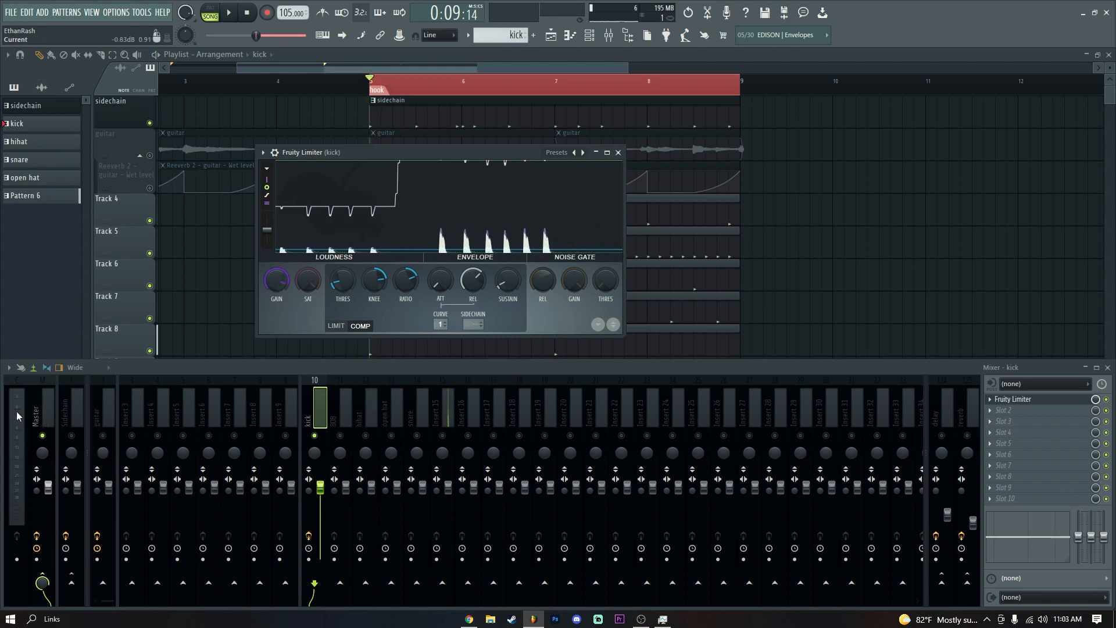
# Replay the compressed kick, check the limiter section, and close Fruity Limiter.
pyautogui.moveTo(315, 158); pyautogui.dragTo(705, 169)
pyautogui.press('space')
pyautogui.press('space')
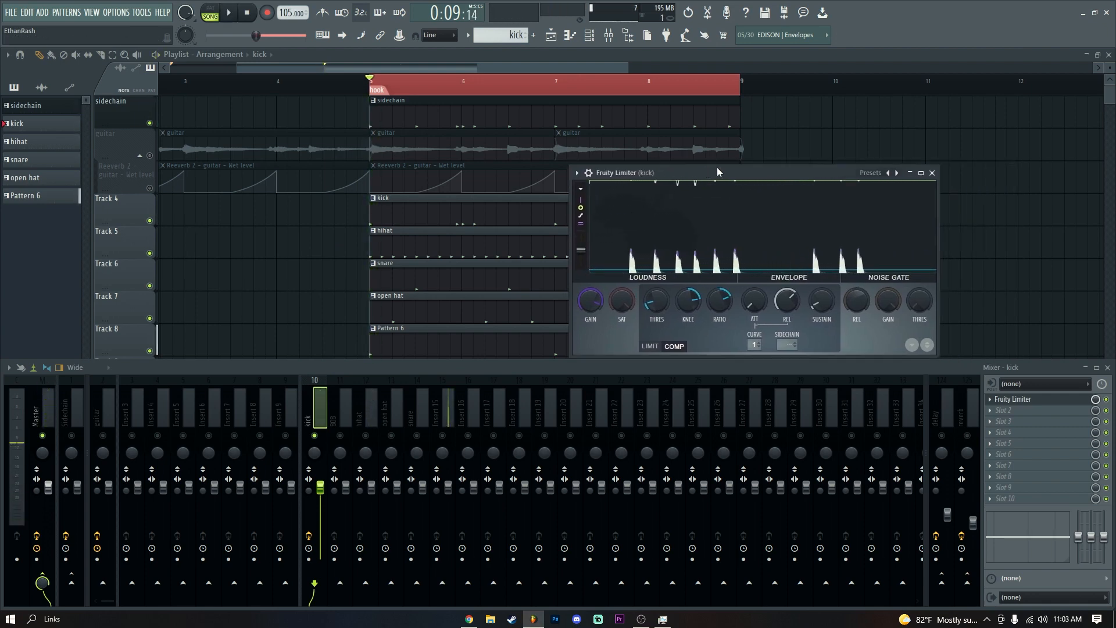
pyautogui.click(649, 346)
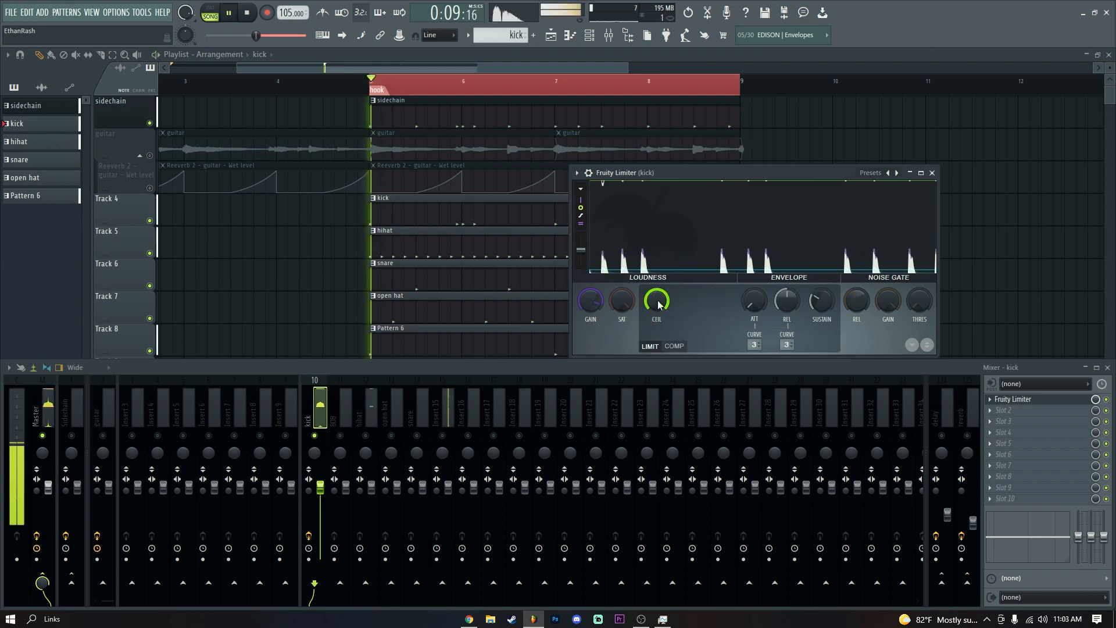
pyautogui.press('Escape')
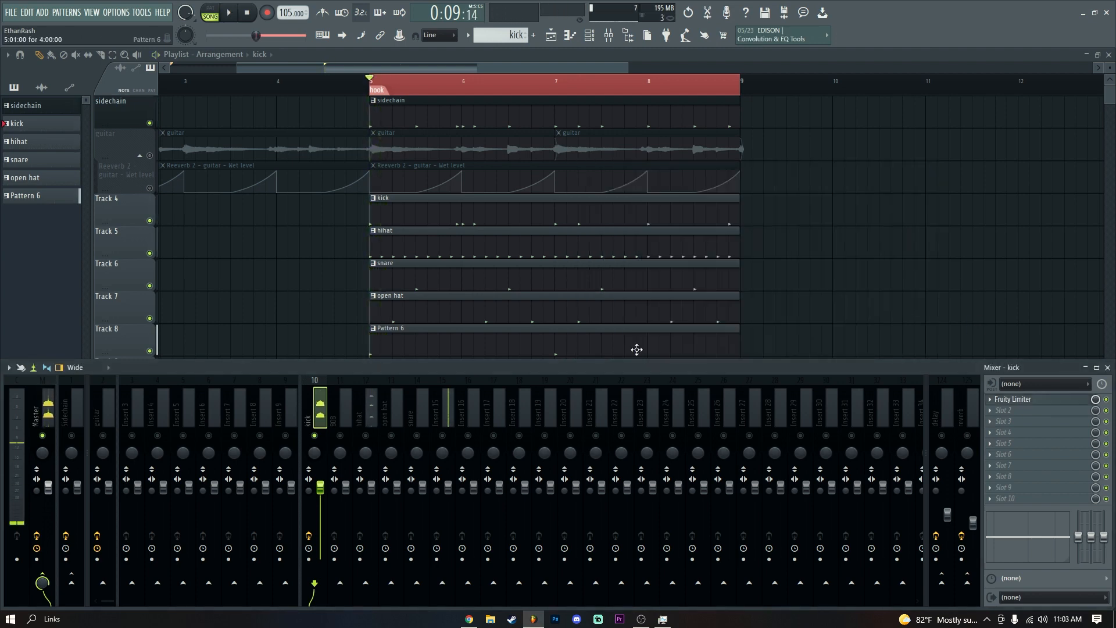
# Solo the hihat mixer track, listen to it briefly, and load Fruity Limiter in its first effect slot.
pyautogui.click(365, 437)
pyautogui.press('space')
pyautogui.press('space')
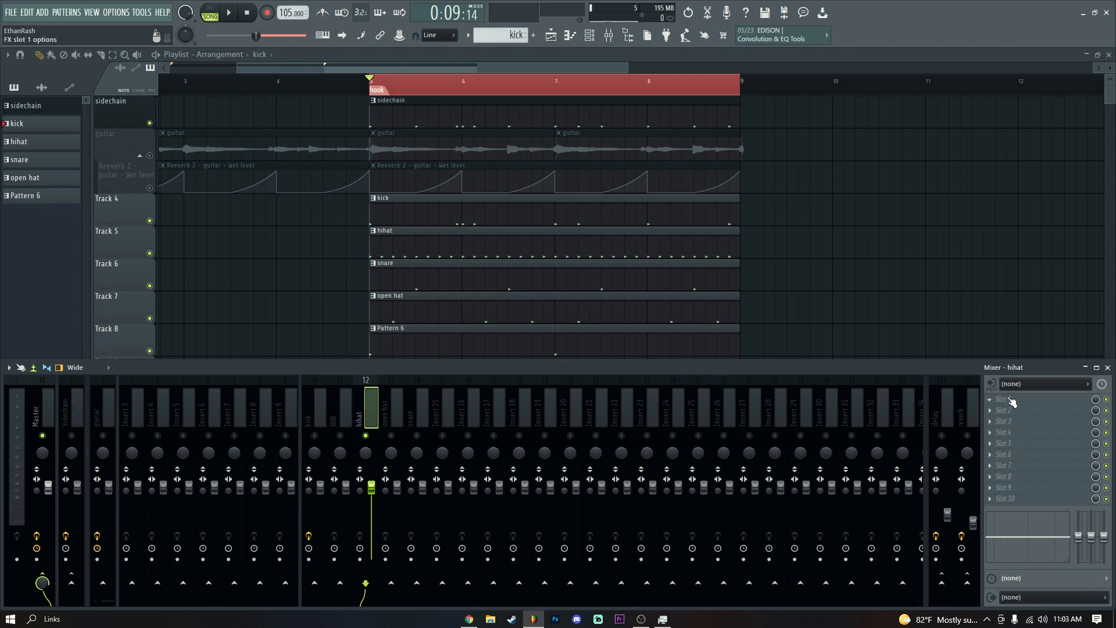
pyautogui.click(1002, 401)
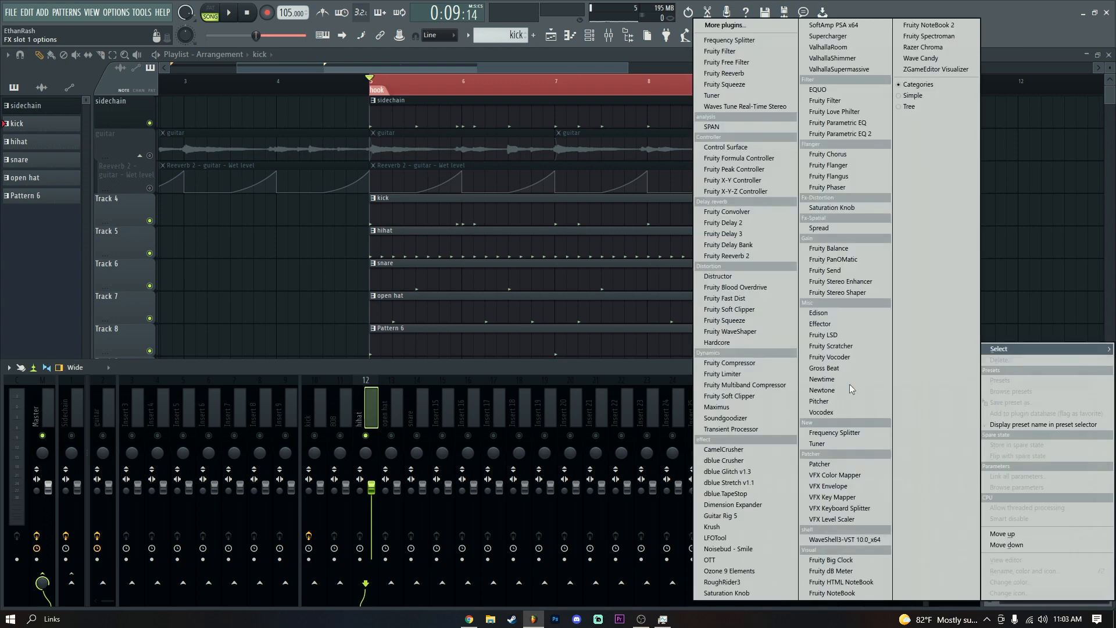
pyautogui.press('Escape')
pyautogui.click(1001, 400)
pyautogui.click(751, 379)
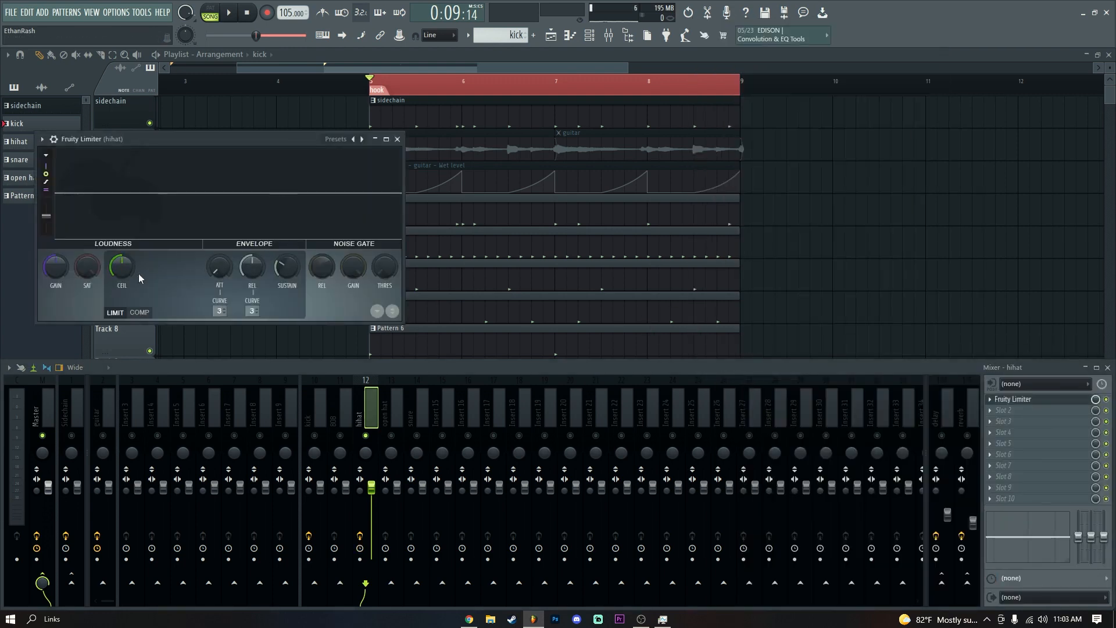
# Adjust the hihat compressor's threshold, knee and ratio, raise its gain during playback, and close Fruity Limiter.
pyautogui.click(139, 312)
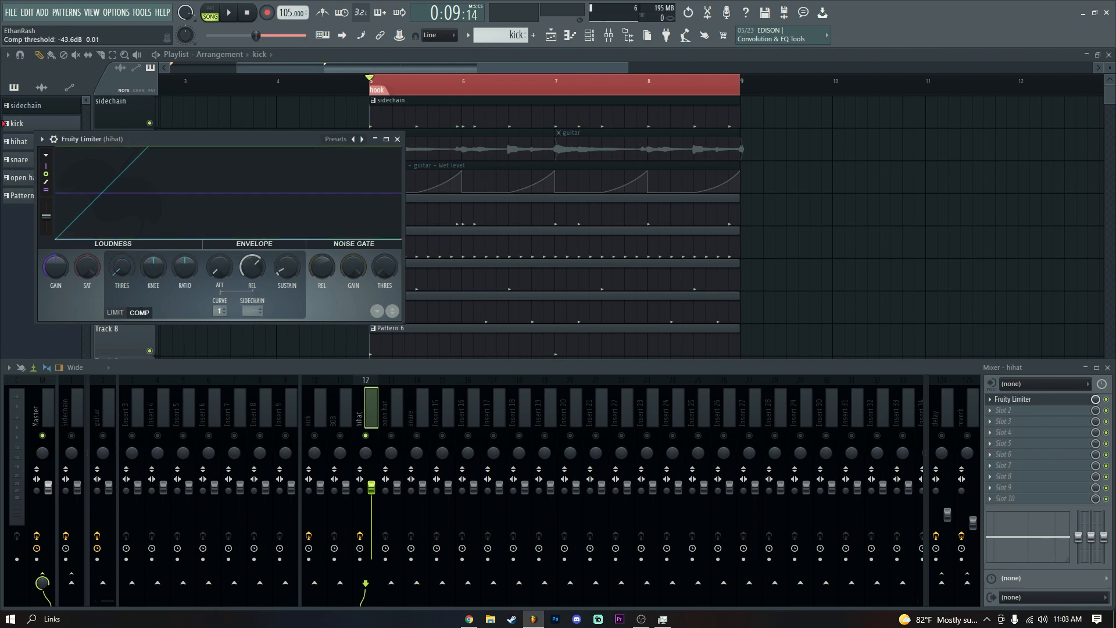
pyautogui.press('space')
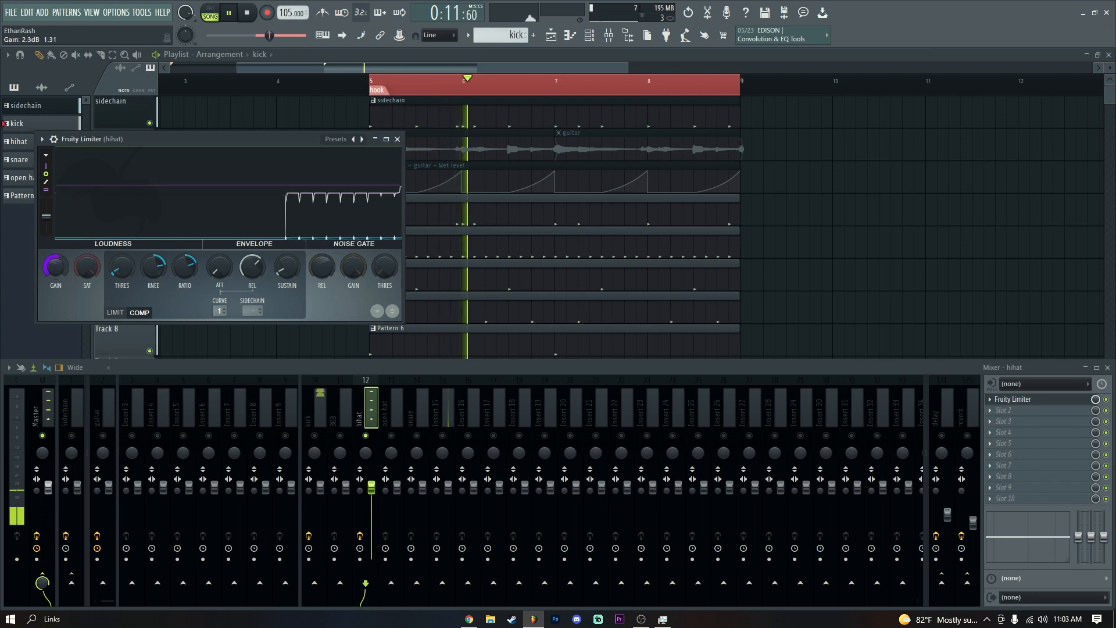
pyautogui.press('space')
pyautogui.click(399, 140)
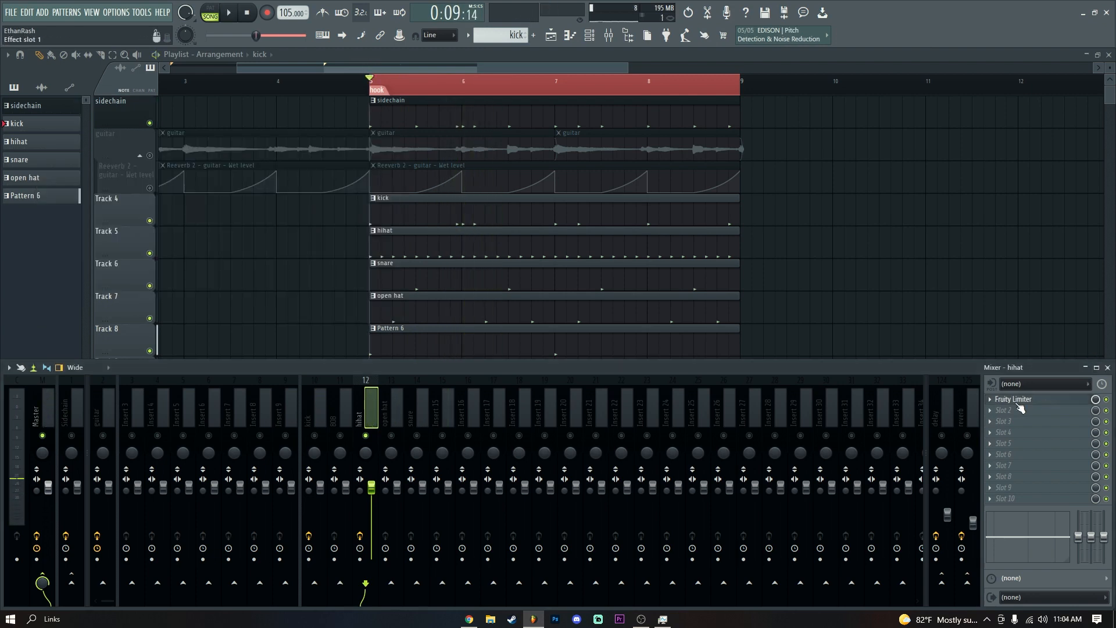
# Load LFOTool in the hihat track's second effect slot, turn off triplet LFO rates, and enable Note Retrig.
pyautogui.click(1001, 410)
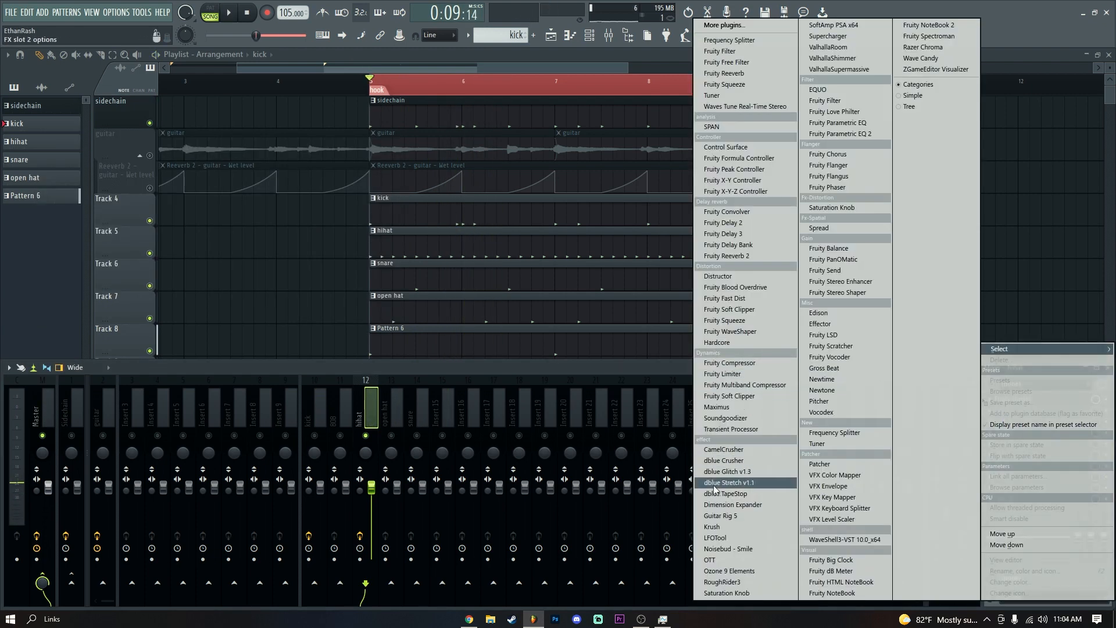
pyautogui.click(715, 538)
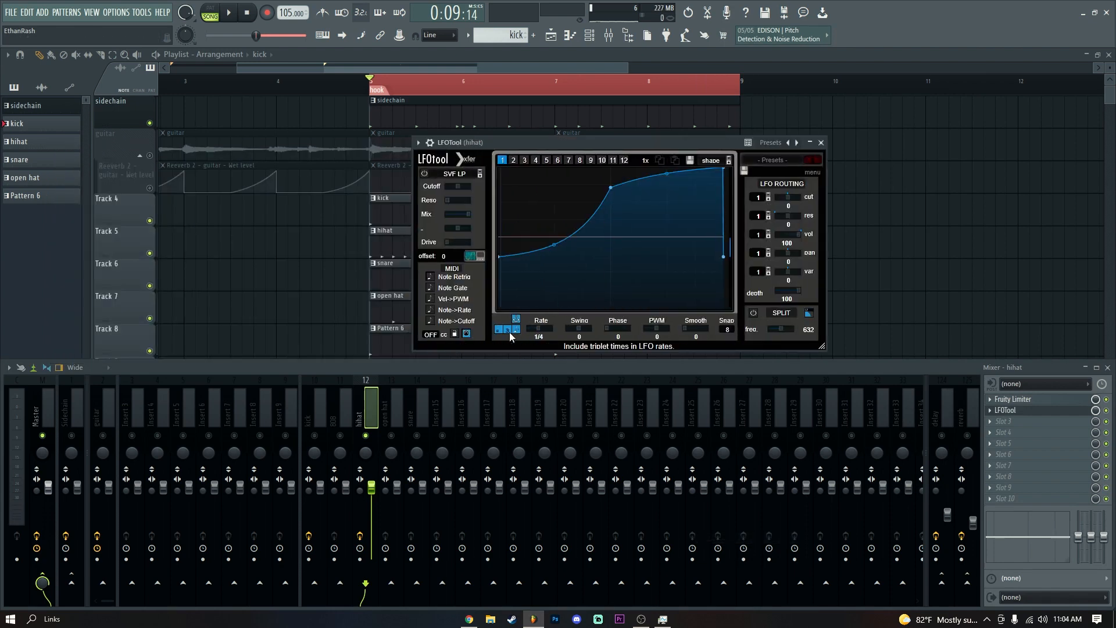
pyautogui.click(508, 331)
pyautogui.click(430, 277)
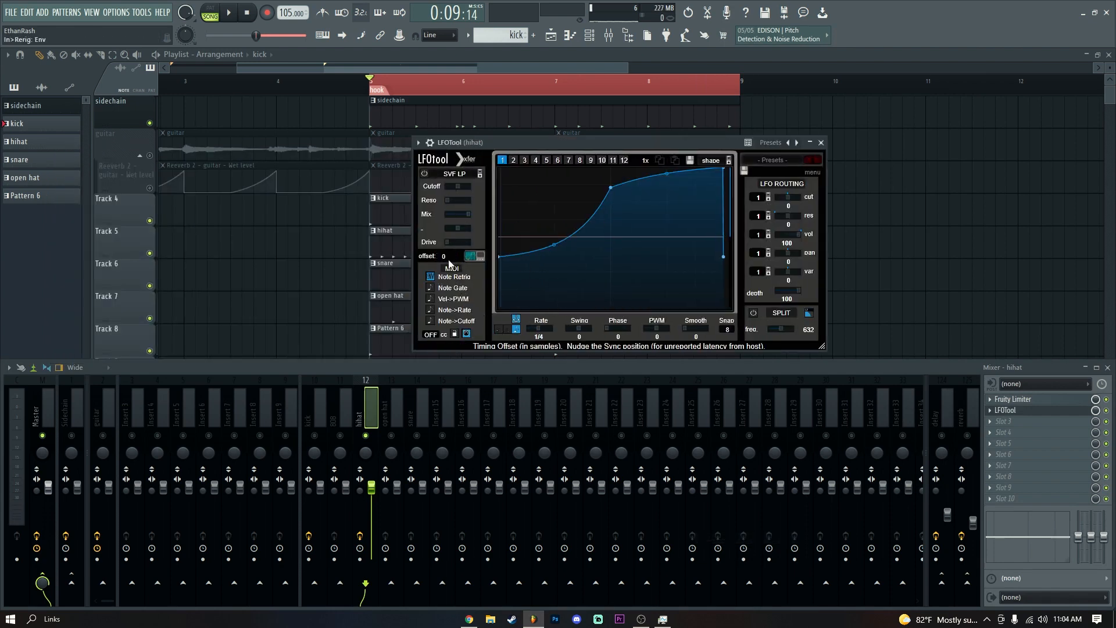
# Check the sidechain channel's MIDI port, match the hihat LFOTool's MIDI input port to it, and close the plugin.
pyautogui.click(430, 142)
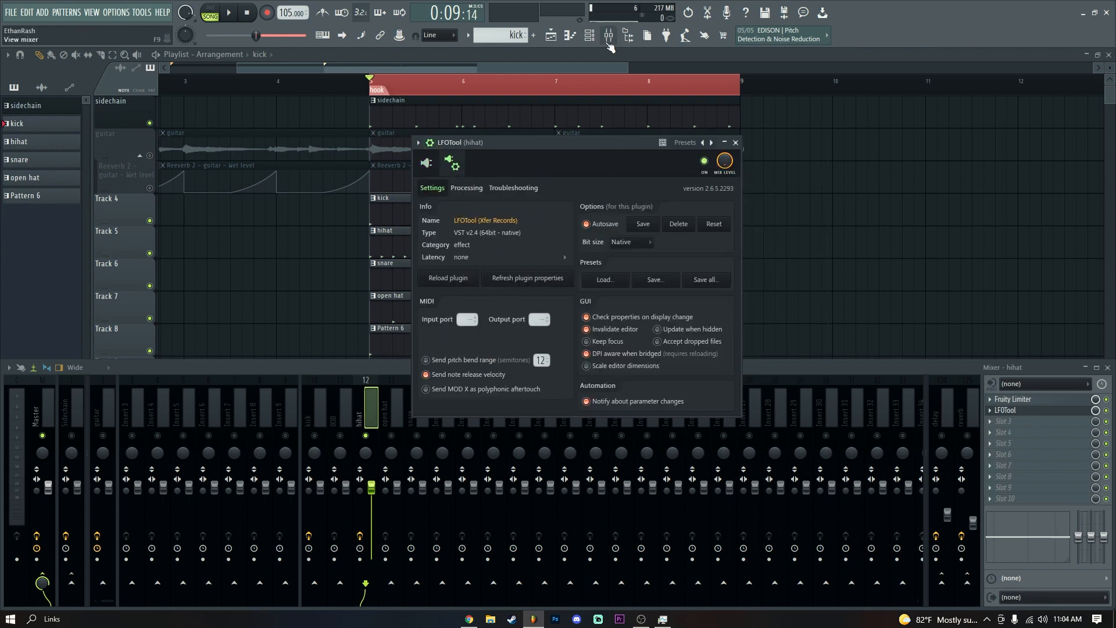
pyautogui.click(589, 36)
pyautogui.click(103, 85)
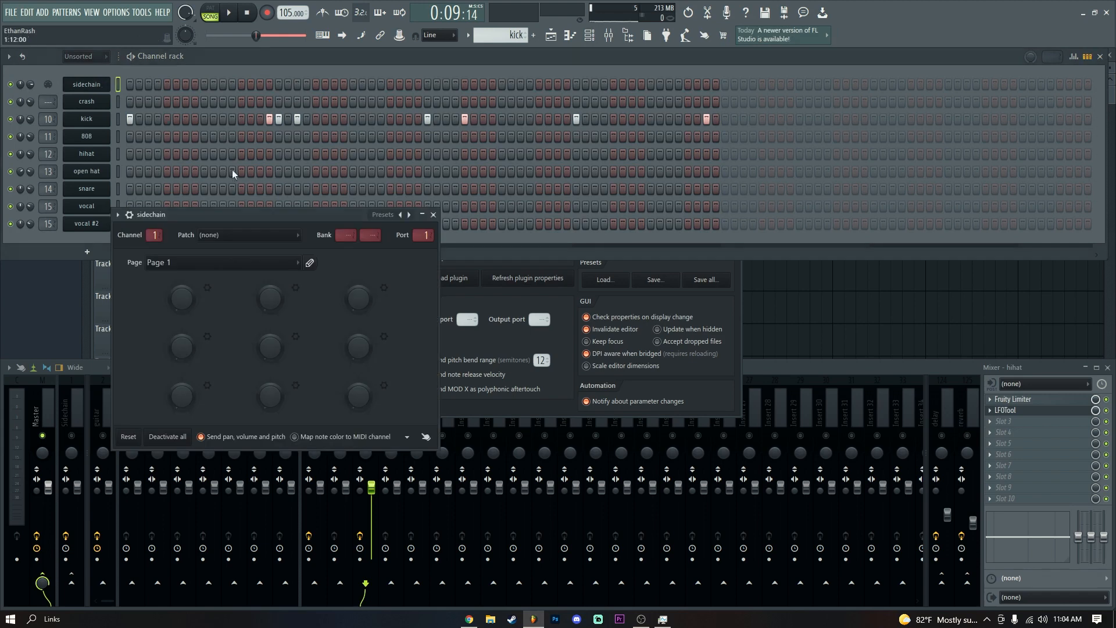
pyautogui.click(433, 215)
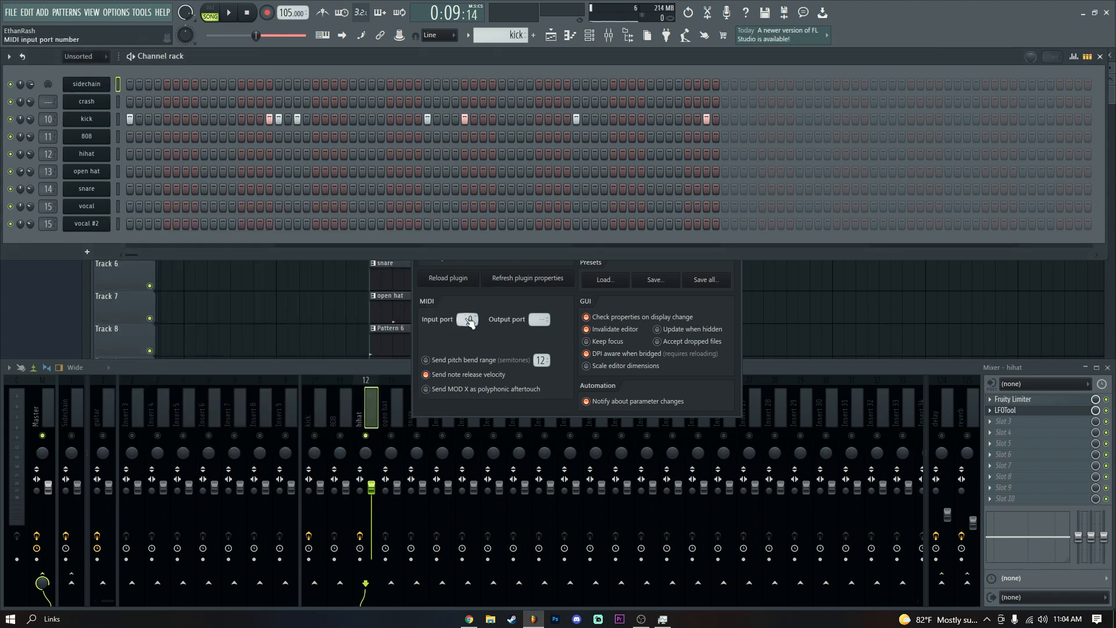
pyautogui.click(500, 303)
pyautogui.click(426, 163)
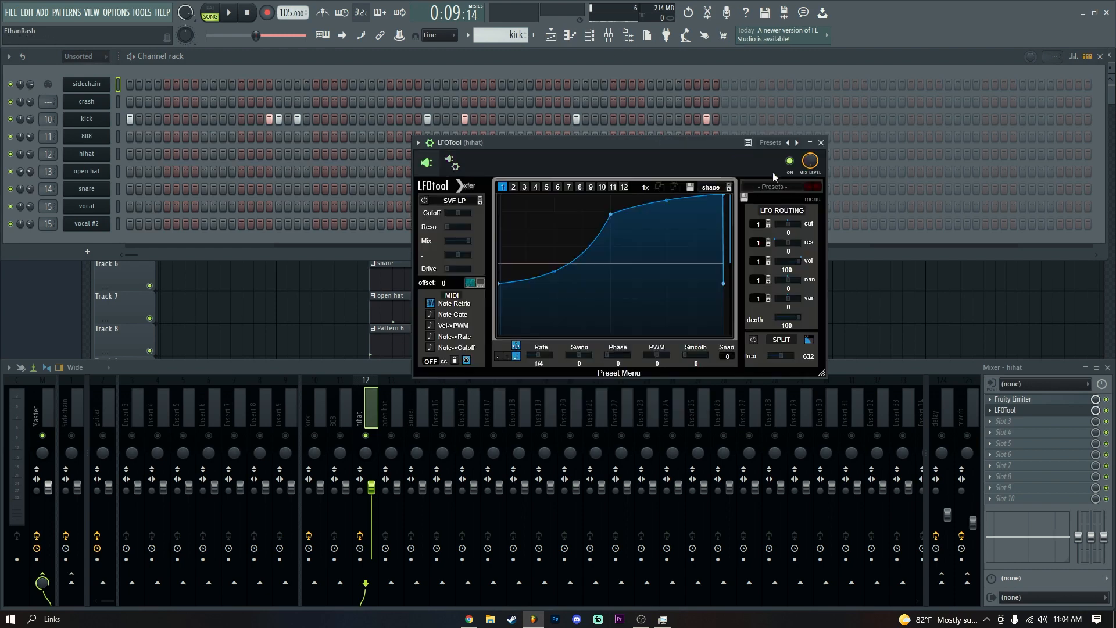
pyautogui.click(819, 142)
# Play the hook in the playlist briefly to hear the hihat through LFOTool, and return to the mixer.
pyautogui.press('space')
pyautogui.press('F5')
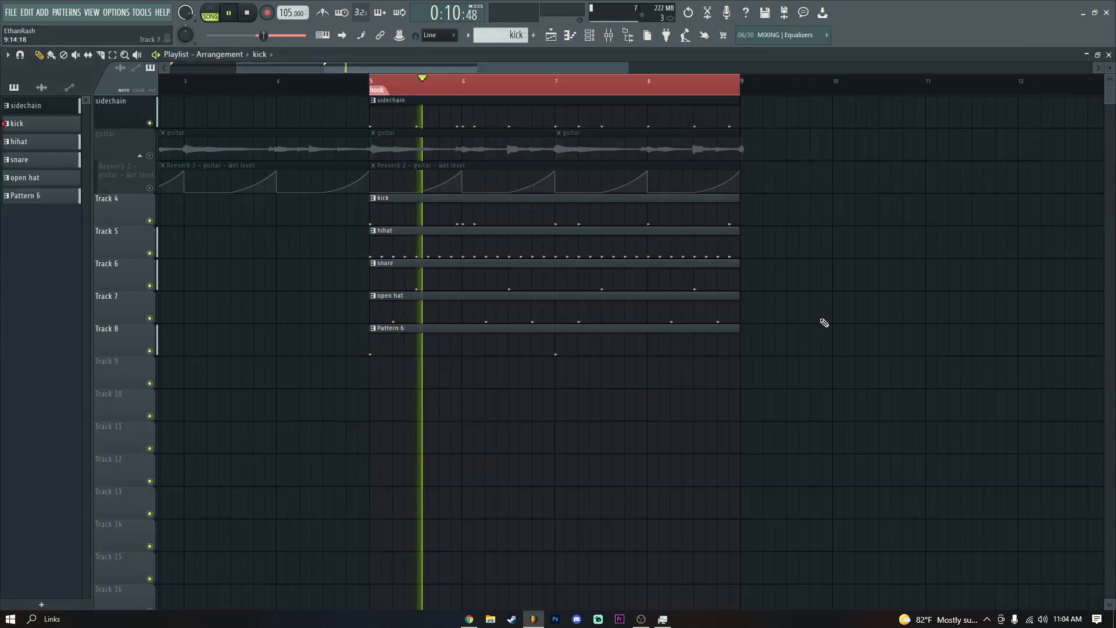
pyautogui.press('space')
pyautogui.press('F9')
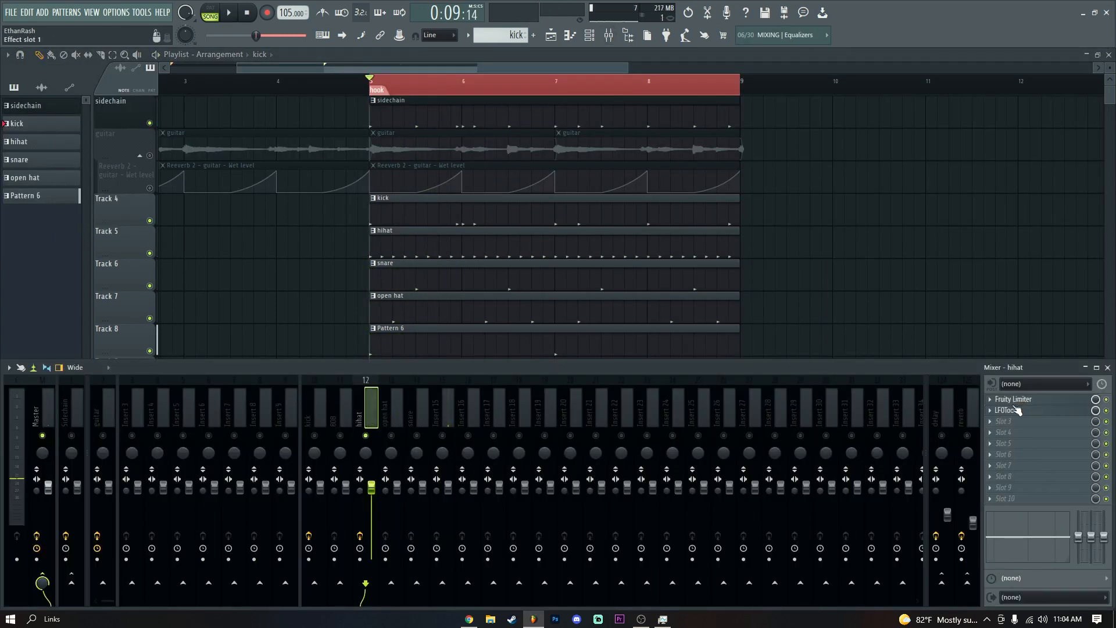
# Set the hihat LFOTool rate to 1/8 and reshape its curve into a steep rise from zero to 100% near the start.
pyautogui.click(1009, 411)
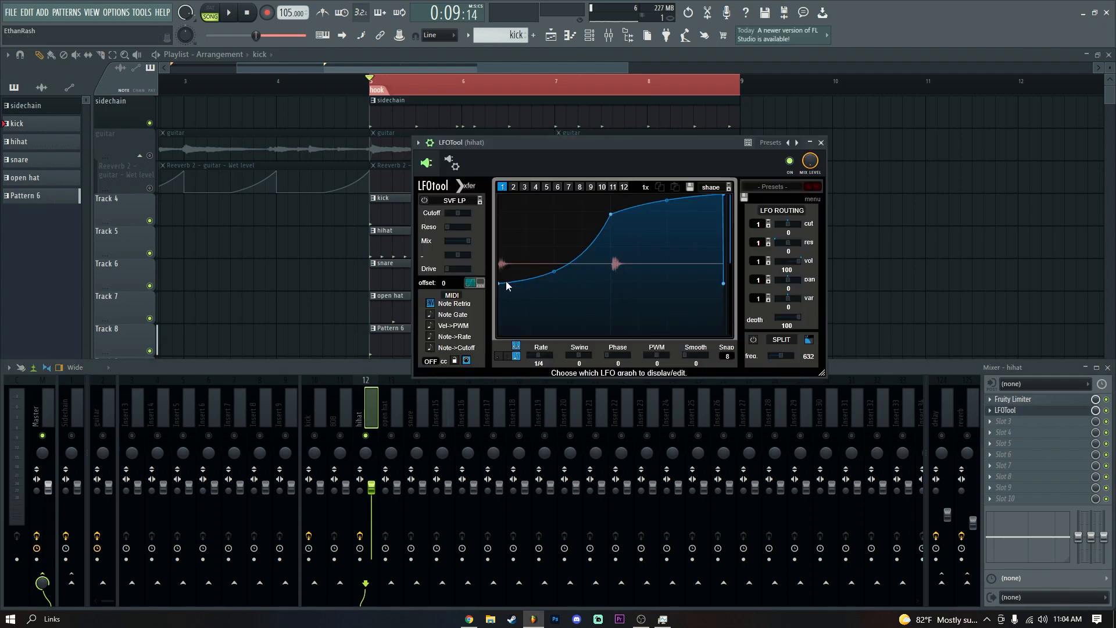
pyautogui.moveTo(499, 283); pyautogui.dragTo(499, 334)
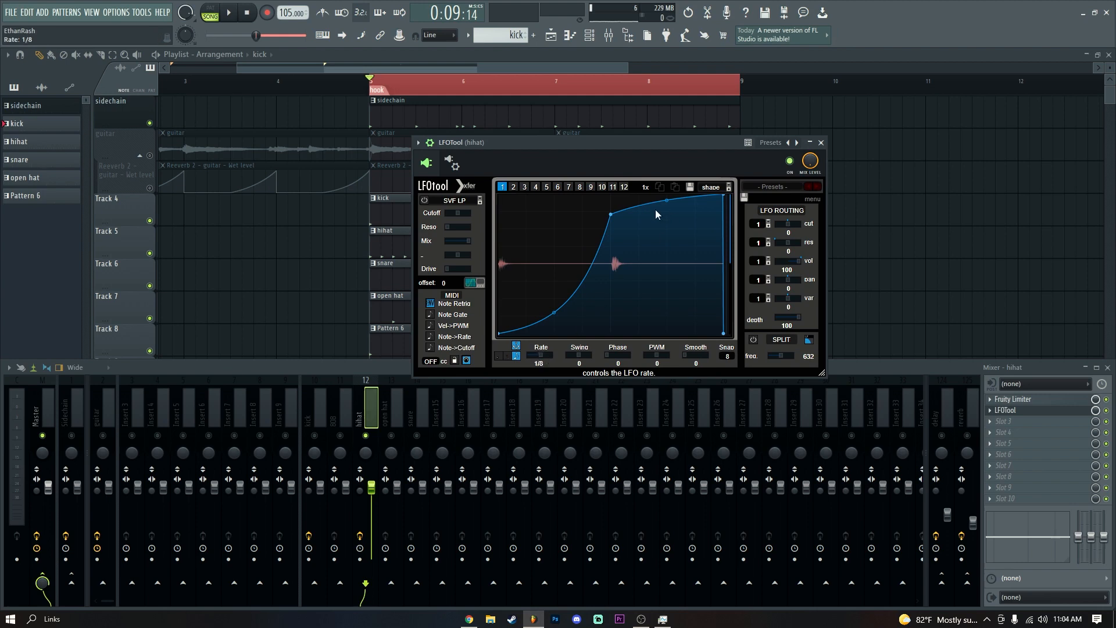
pyautogui.moveTo(610, 216); pyautogui.dragTo(514, 172)
pyautogui.press('space')
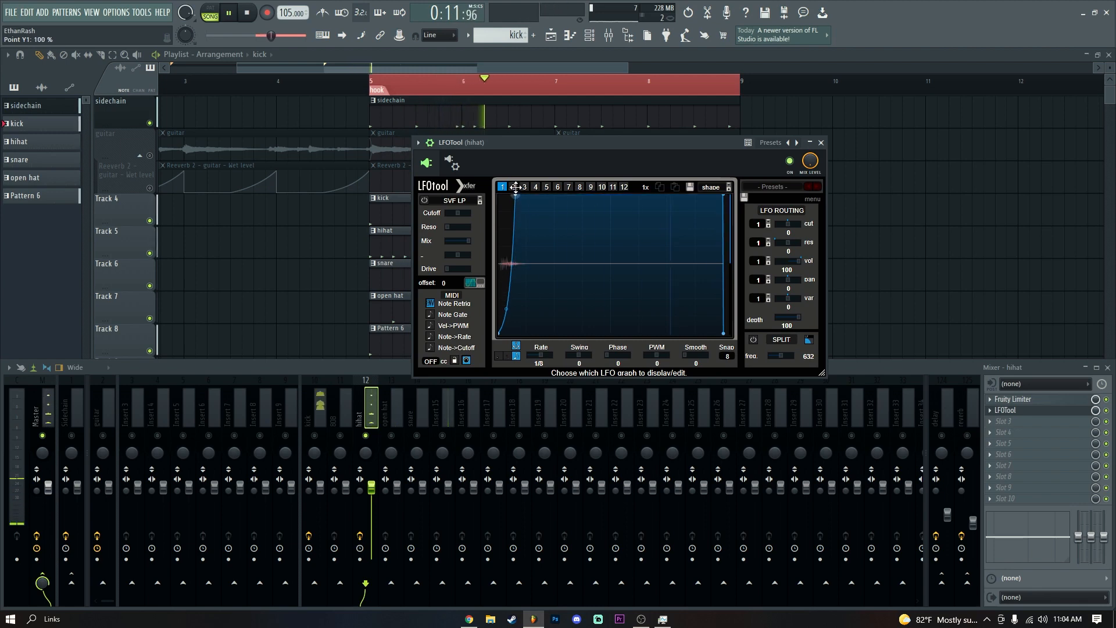
pyautogui.press('space')
# Unsolo the hihat mixer track, straighten the rise of the LFO curve during playback, and close LFOTool.
pyautogui.click(375, 436)
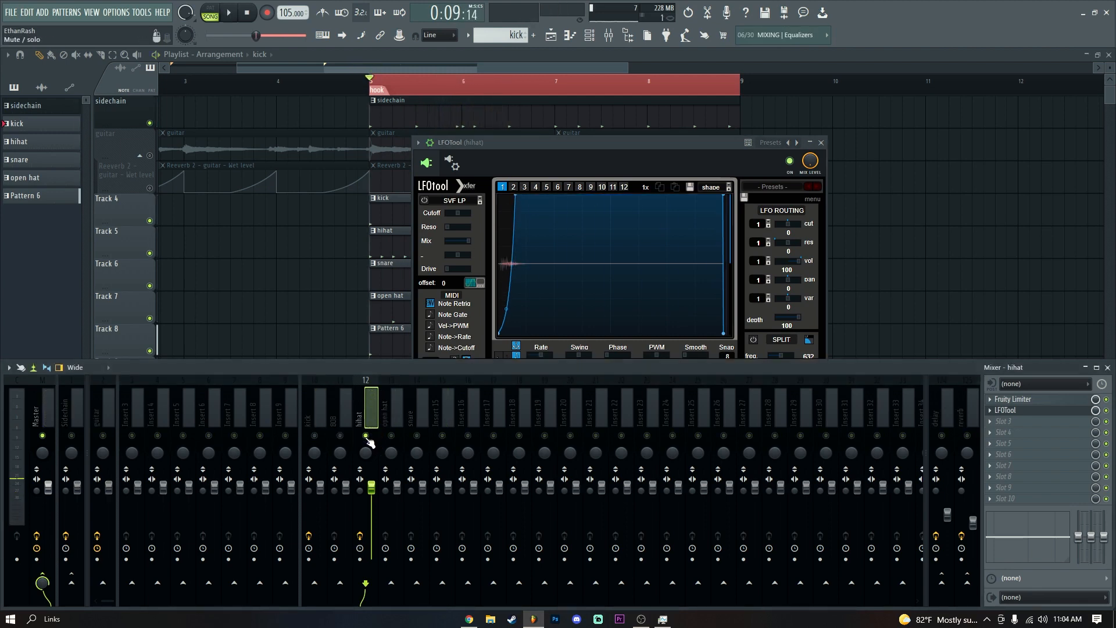
pyautogui.press('space')
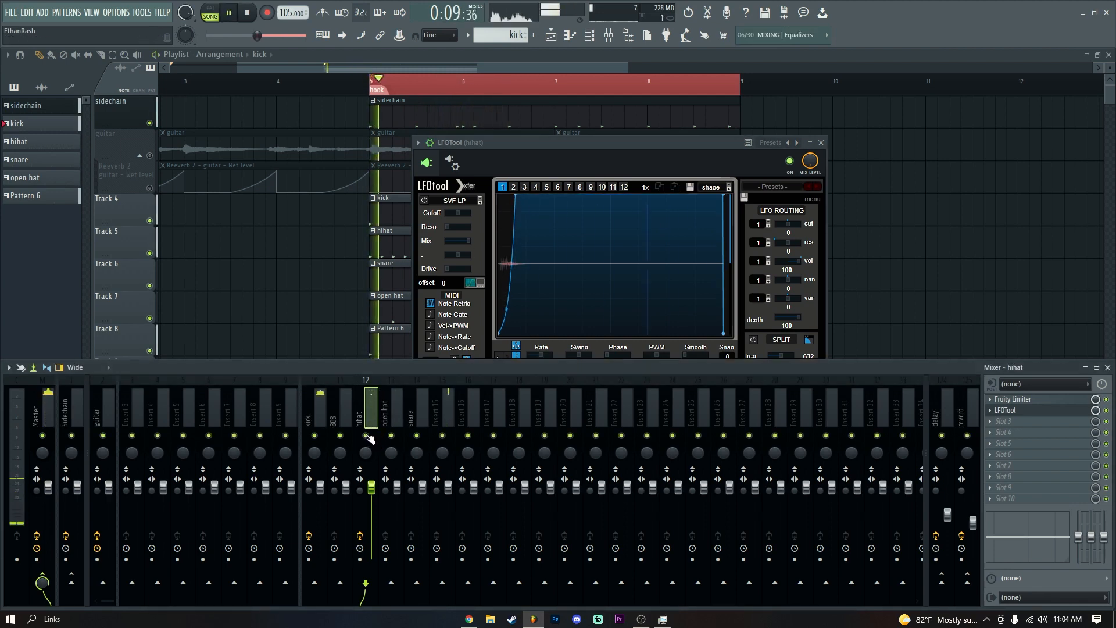
pyautogui.click(509, 309)
pyautogui.doubleClick(508, 308)
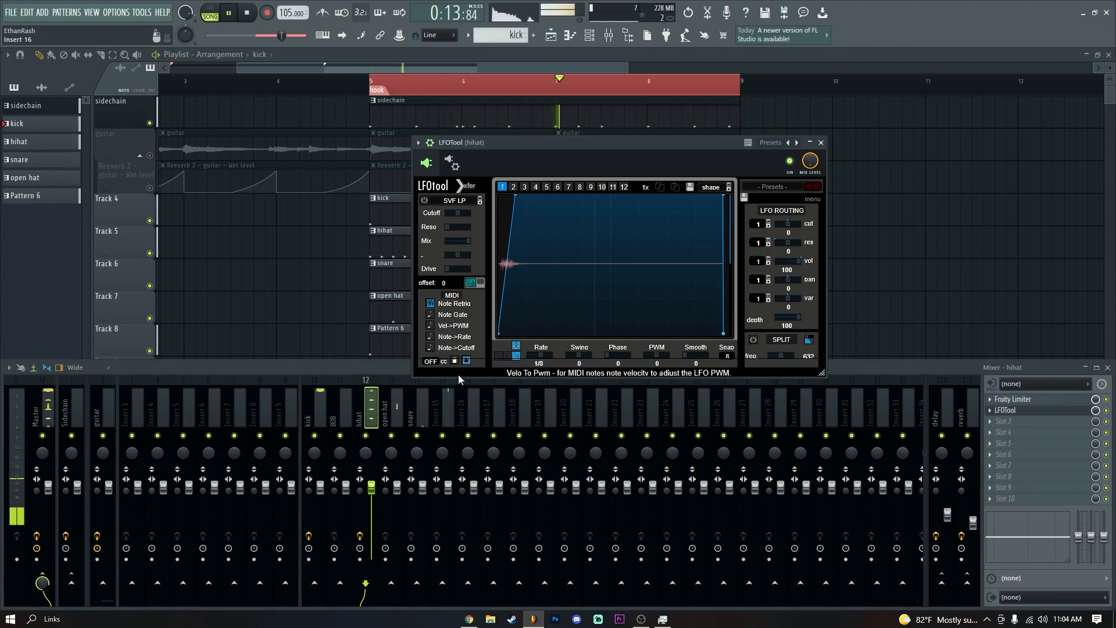
pyautogui.press('space')
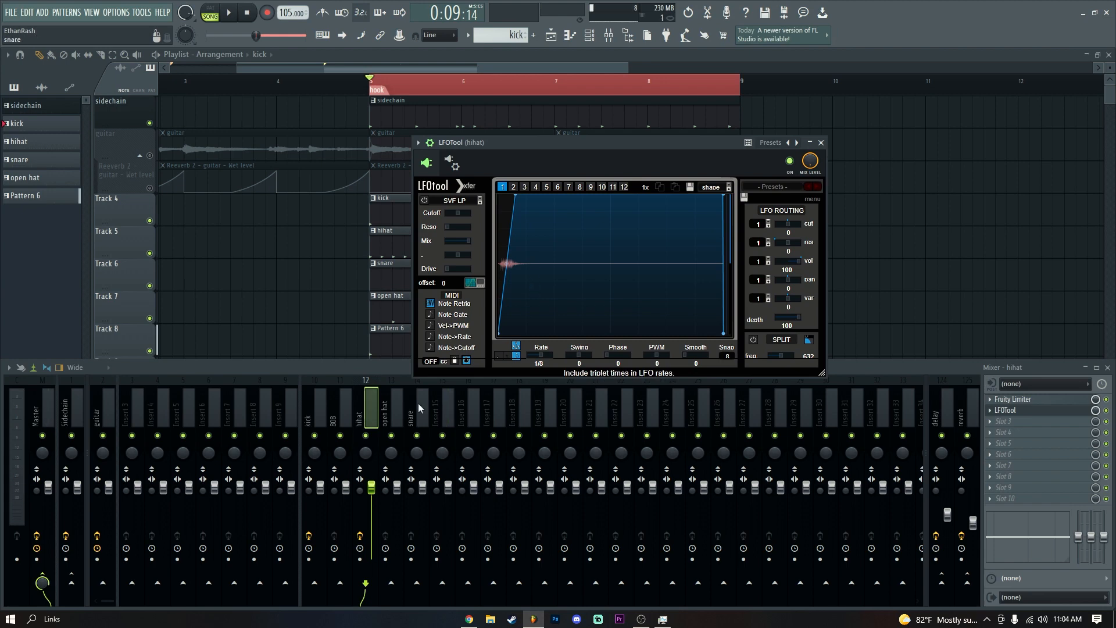
pyautogui.moveTo(523, 142); pyautogui.dragTo(552, 138)
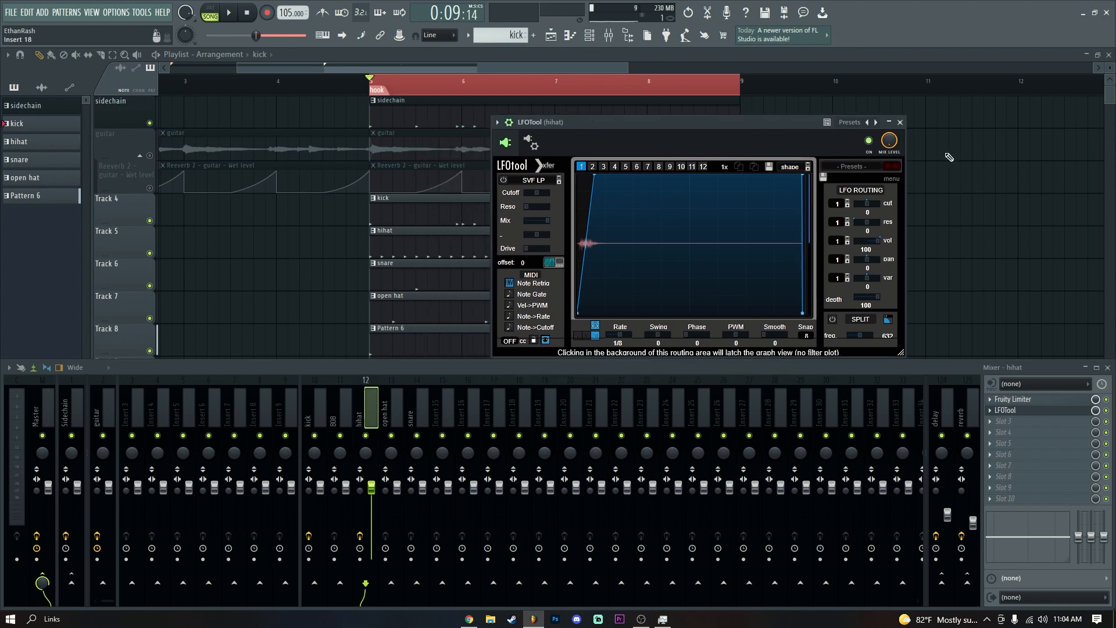
pyautogui.click(1005, 410)
# Load Fruity parametric EQ 2 in the hihat track's tenth effect slot and high-pass band 1 at about 2620 Hz.
pyautogui.click(995, 496)
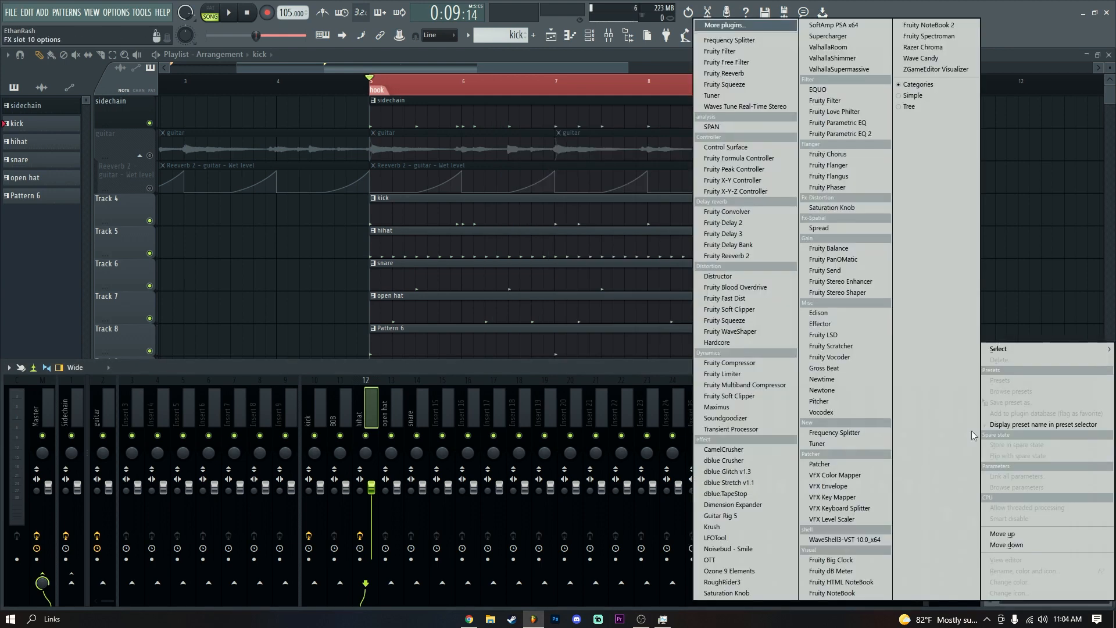
pyautogui.click(843, 134)
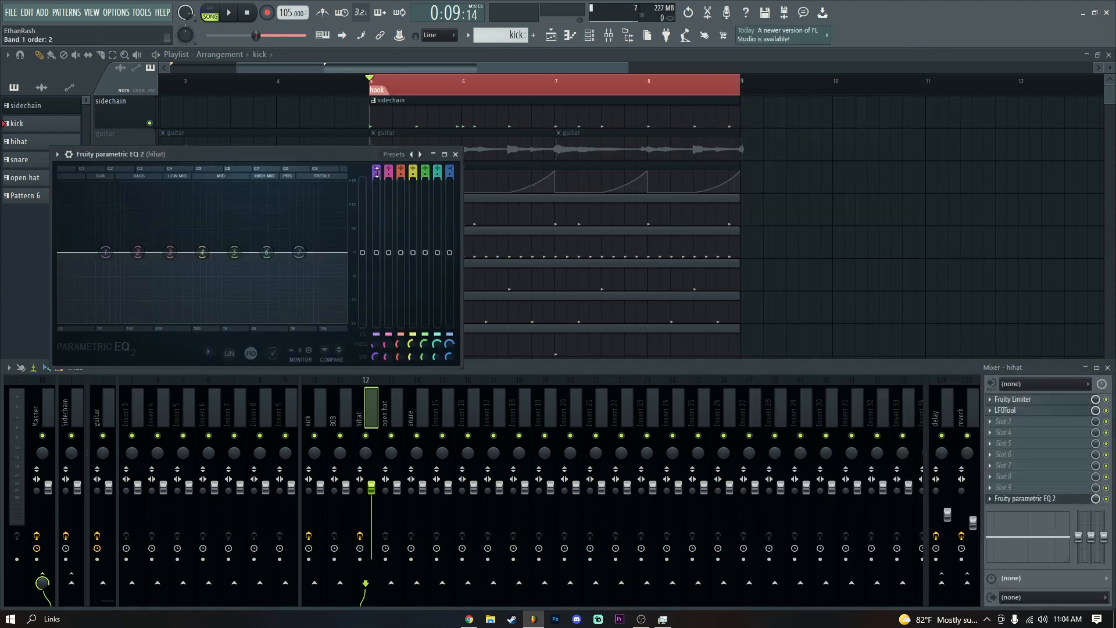
pyautogui.moveTo(376, 168); pyautogui.dragTo(376, 181)
pyautogui.press('space')
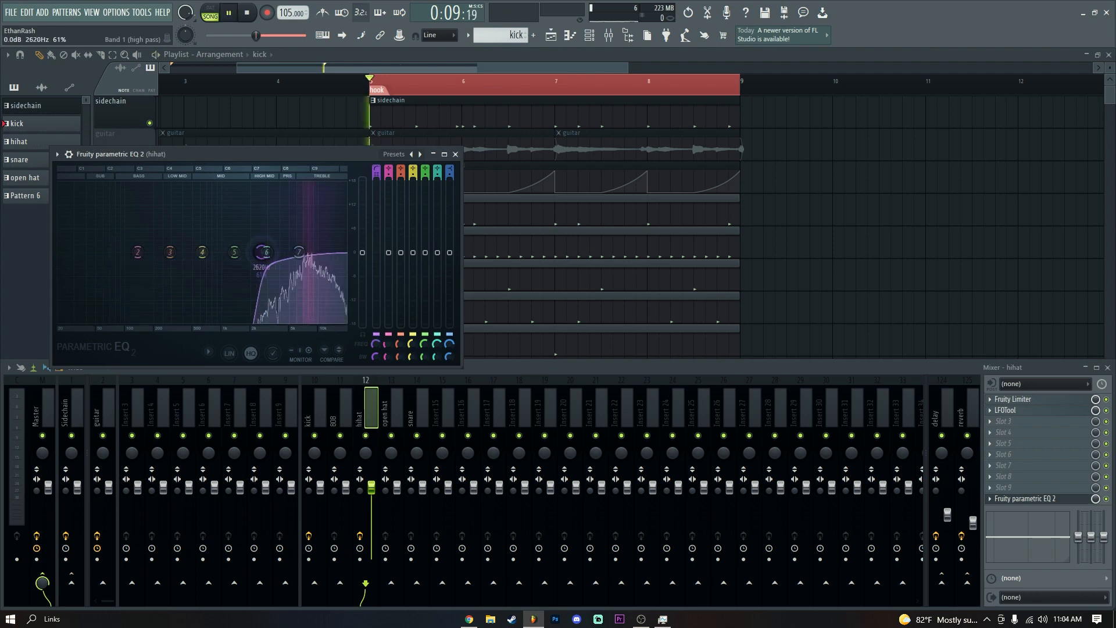
pyautogui.click(469, 186)
pyautogui.press('space')
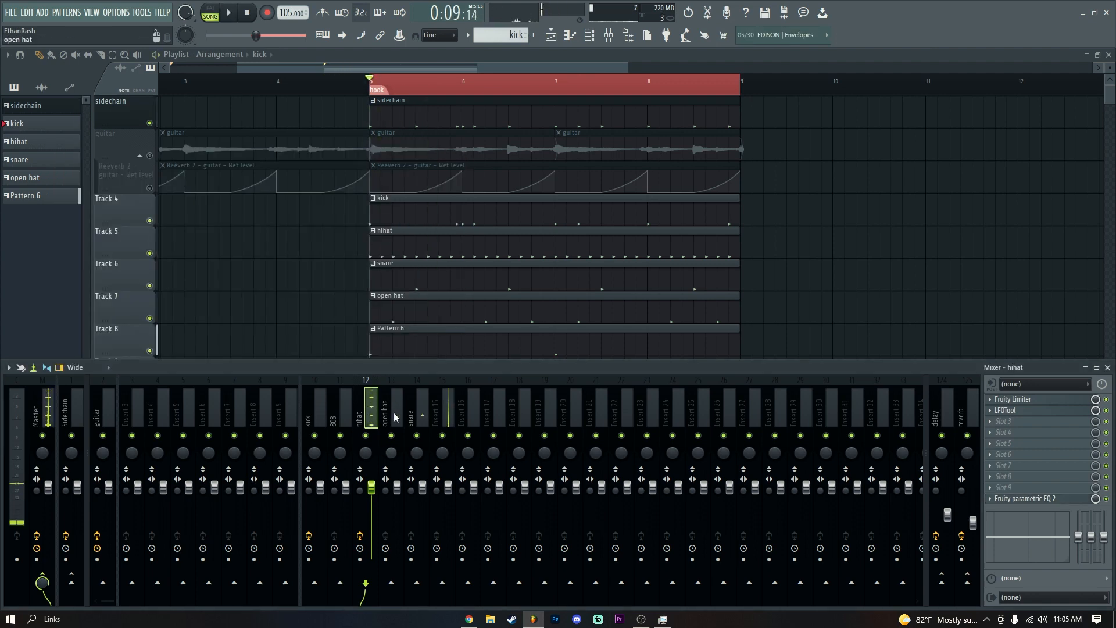
# Load Fruity Limiter in the open hat track's first effect slot and switch it to compressor mode.
pyautogui.click(391, 407)
pyautogui.click(1015, 399)
pyautogui.click(755, 375)
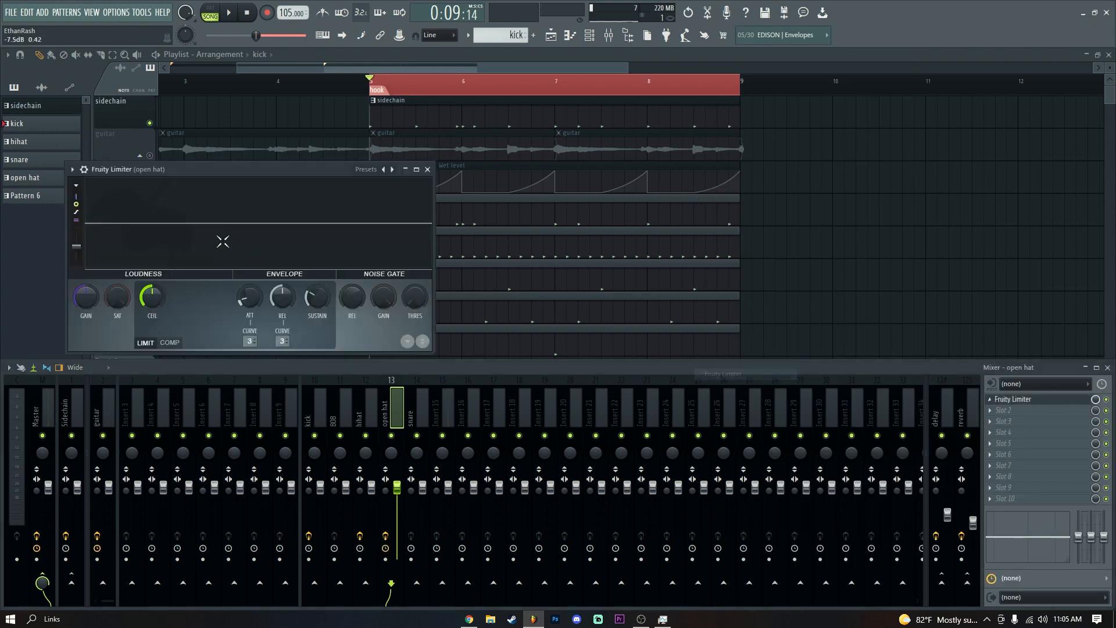
pyautogui.click(169, 342)
pyautogui.click(146, 343)
pyautogui.click(170, 343)
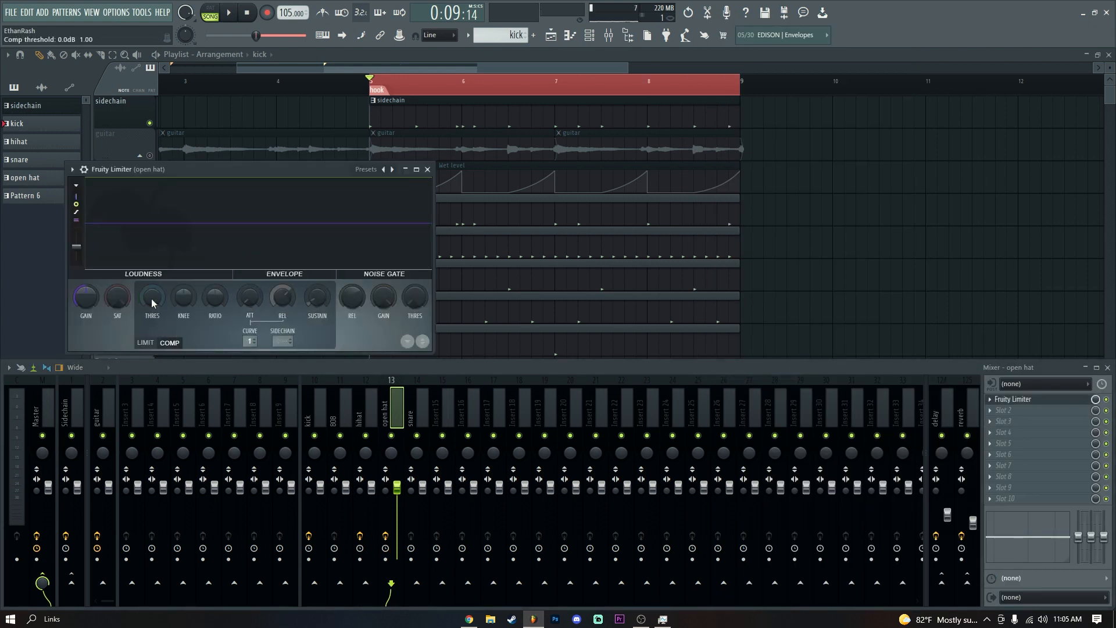
# Lower the open hat compressor's threshold to about -43.6 dB, raise its knee, ratio and gain during playback, and close Fruity Limiter.
pyautogui.moveTo(152, 297); pyautogui.dragTo(152, 330)
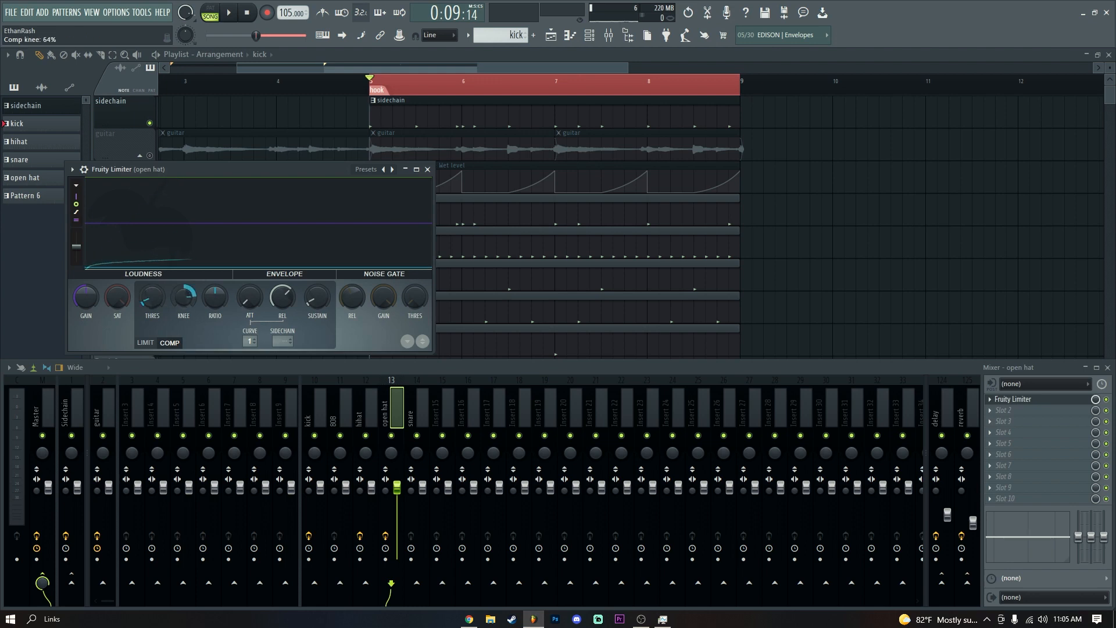
pyautogui.press('space')
pyautogui.moveTo(214, 297); pyautogui.dragTo(157, 312)
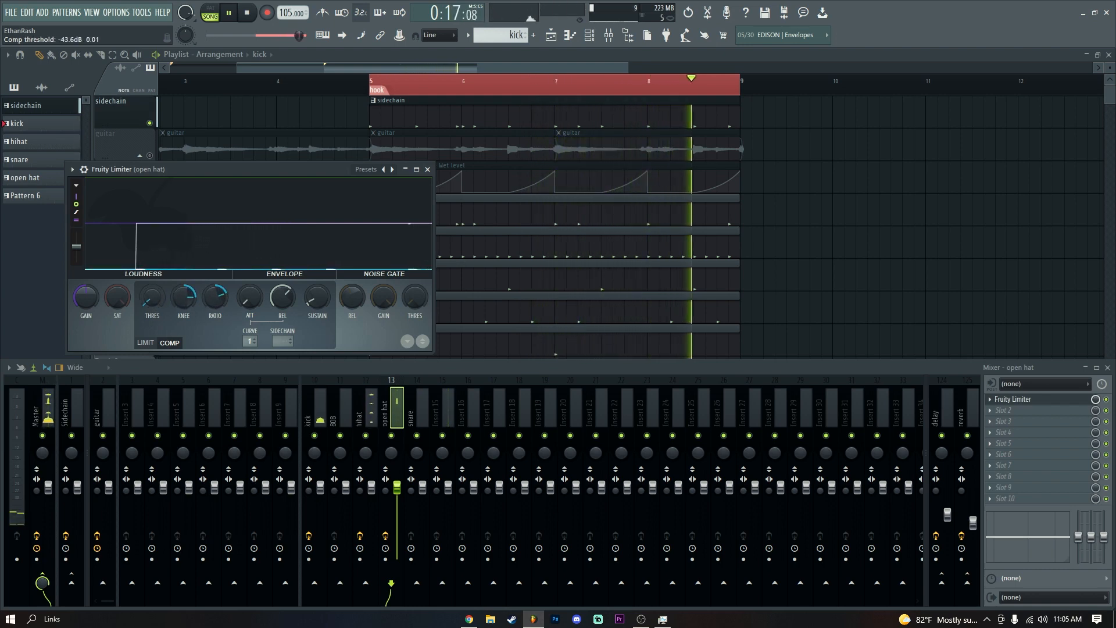
pyautogui.moveTo(86, 297); pyautogui.dragTo(85, 288)
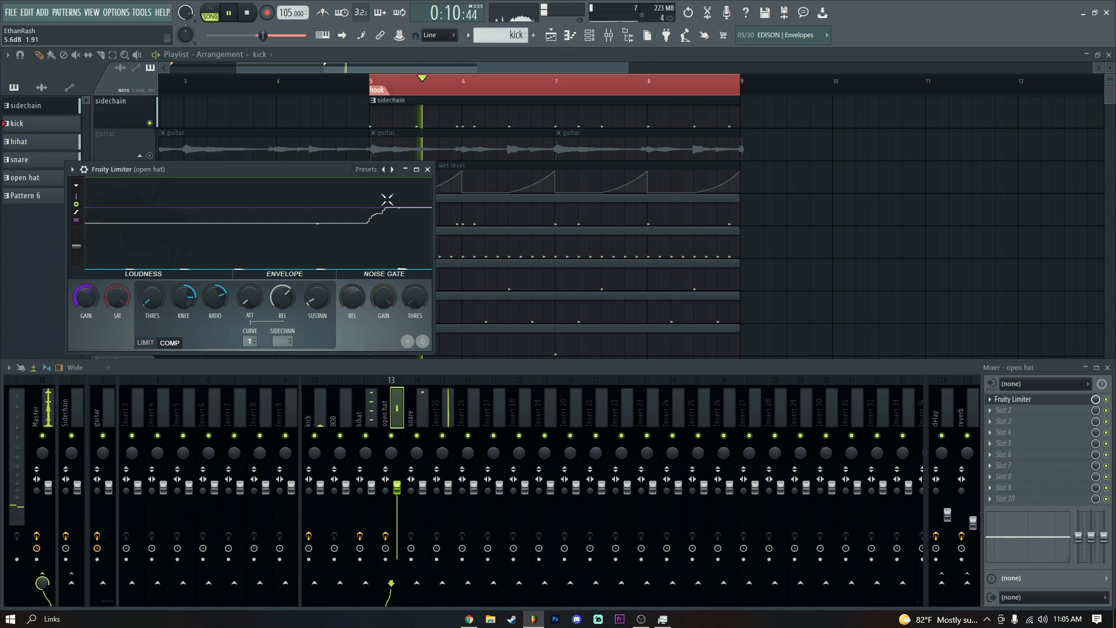
pyautogui.press('space')
pyautogui.press('Escape')
# Load Fruity parametric EQ 2 in the open hat track's tenth effect slot and cut the lows with a Steep 8 high-pass on band 1.
pyautogui.click(996, 500)
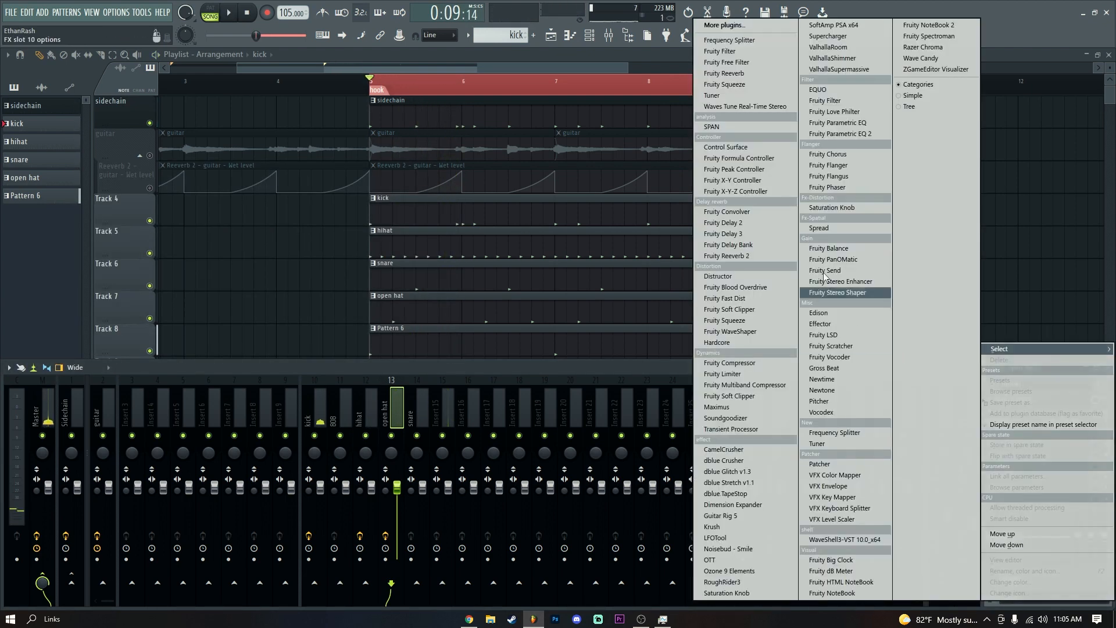
pyautogui.click(830, 291)
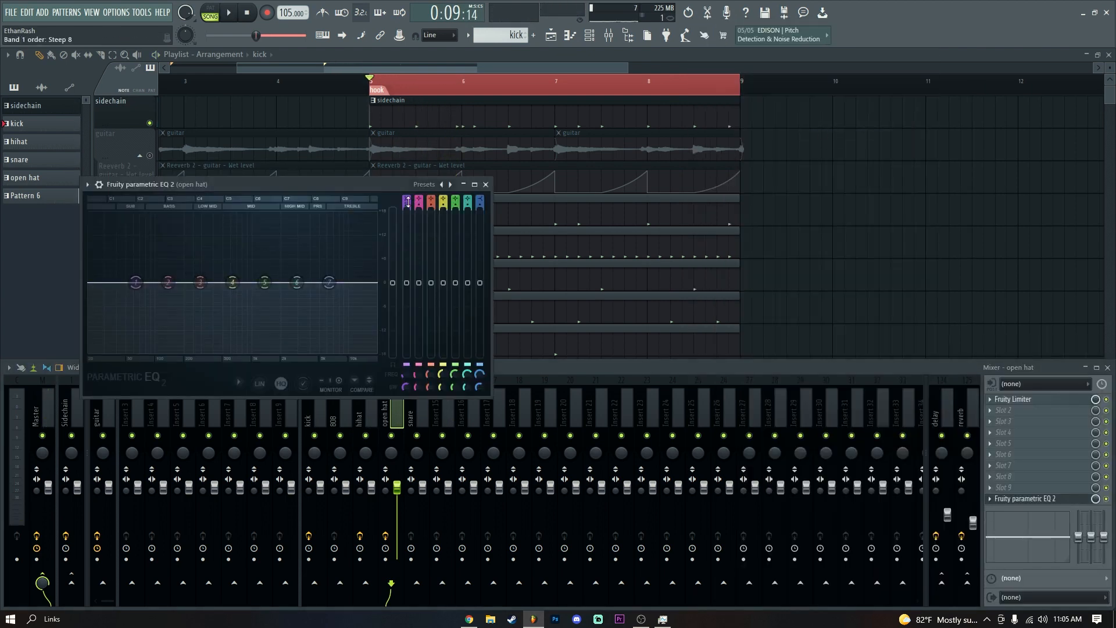
pyautogui.scroll(2, 408, 201)
pyautogui.press('space')
pyautogui.moveTo(135, 282); pyautogui.dragTo(310, 283)
pyautogui.click(486, 185)
pyautogui.press('space')
# Load Fruity Limiter in the snare track's first effect slot and switch it to compressor mode.
pyautogui.click(422, 410)
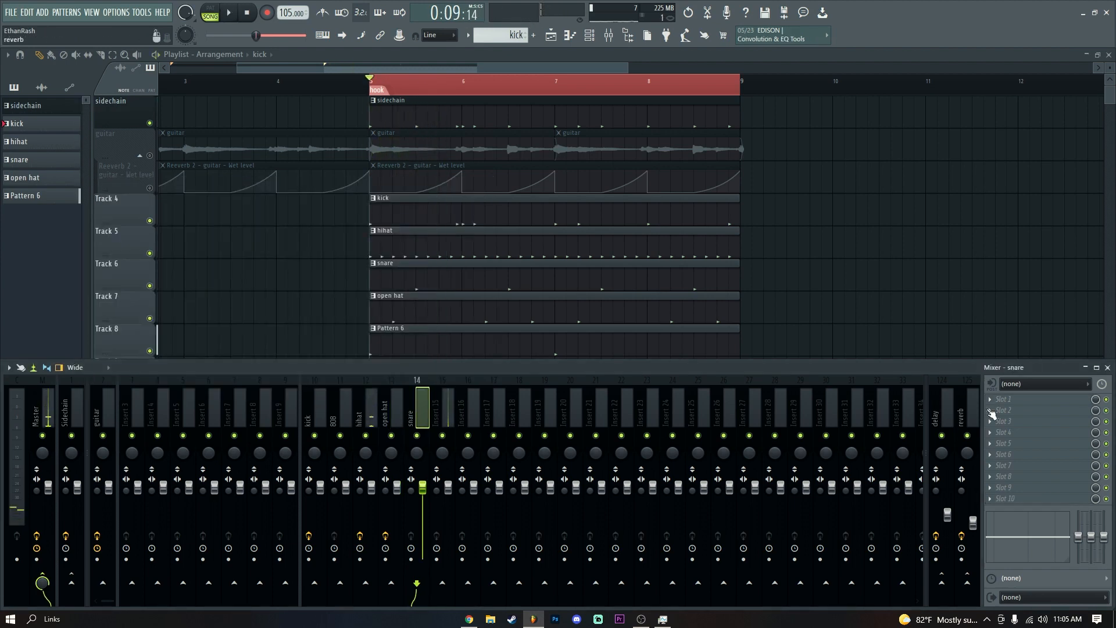
pyautogui.click(1005, 402)
pyautogui.click(745, 376)
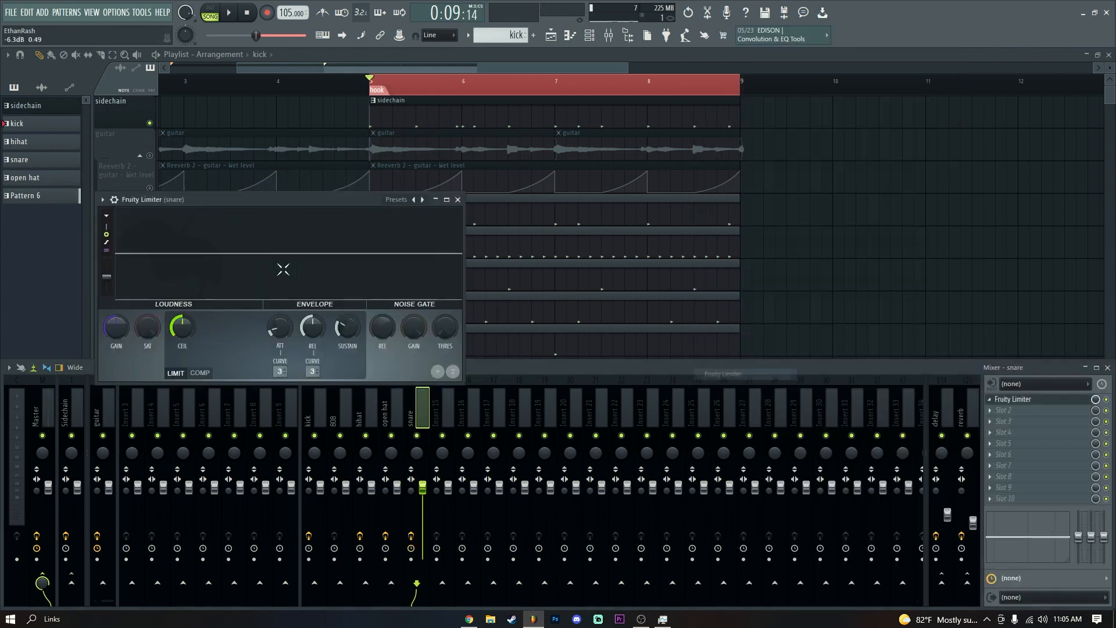
pyautogui.moveTo(236, 203); pyautogui.dragTo(410, 202)
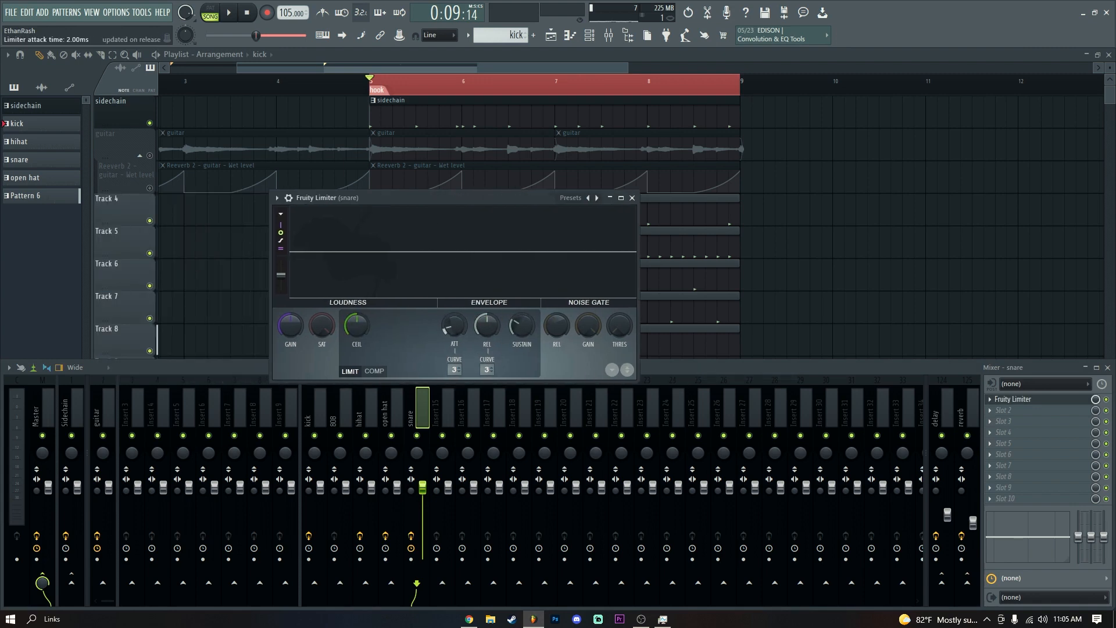
pyautogui.moveTo(367, 324); pyautogui.dragTo(420, 302)
pyautogui.click(379, 372)
# Adjust the snare compressor's threshold, knee and ratio during playback, and raise its gain to about 14.4 dB.
pyautogui.press('space')
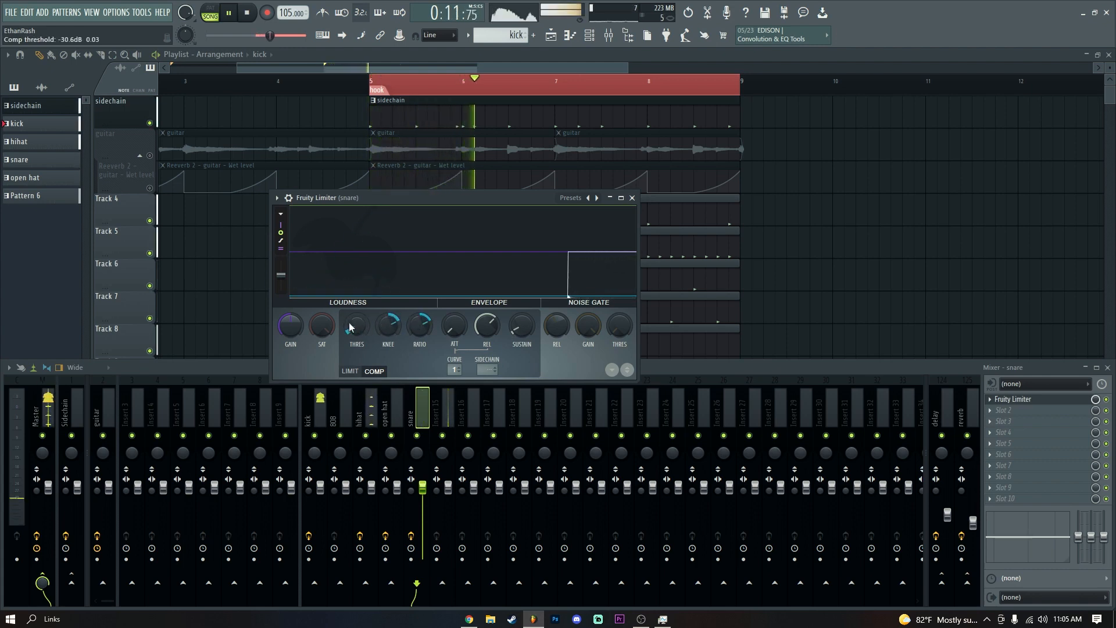
pyautogui.moveTo(360, 331); pyautogui.dragTo(360, 335)
pyautogui.press('space')
pyautogui.moveTo(289, 331); pyautogui.dragTo(289, 297)
pyautogui.press('space')
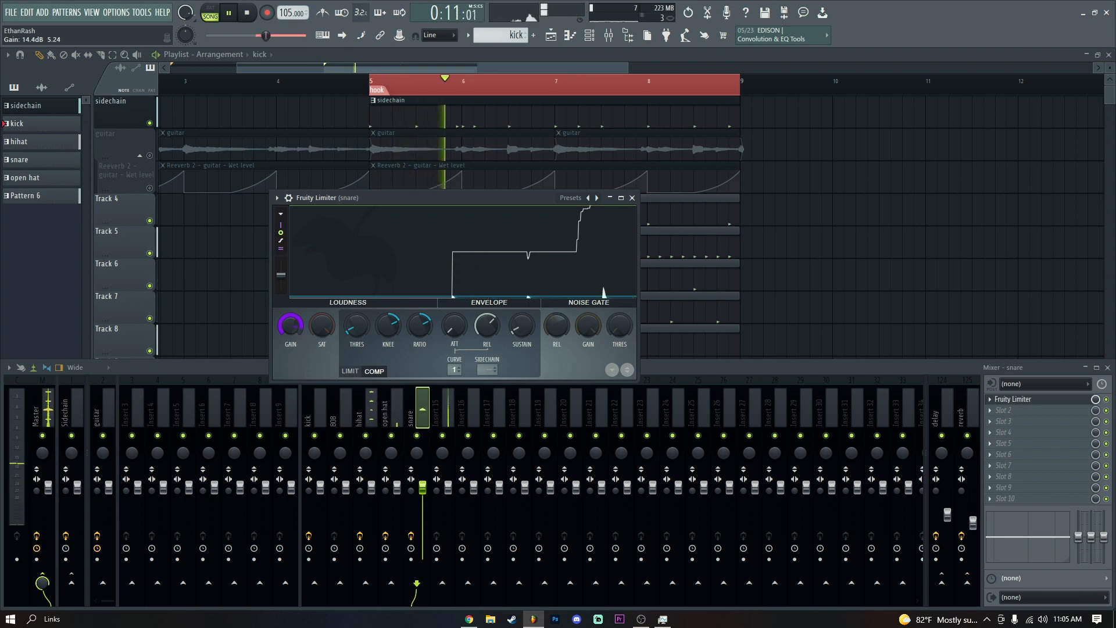
# Raise the snare limiter's ceiling to 12 dB, return to compressor mode, and close Fruity Limiter.
pyautogui.click(350, 371)
pyautogui.moveTo(355, 348); pyautogui.dragTo(356, 317)
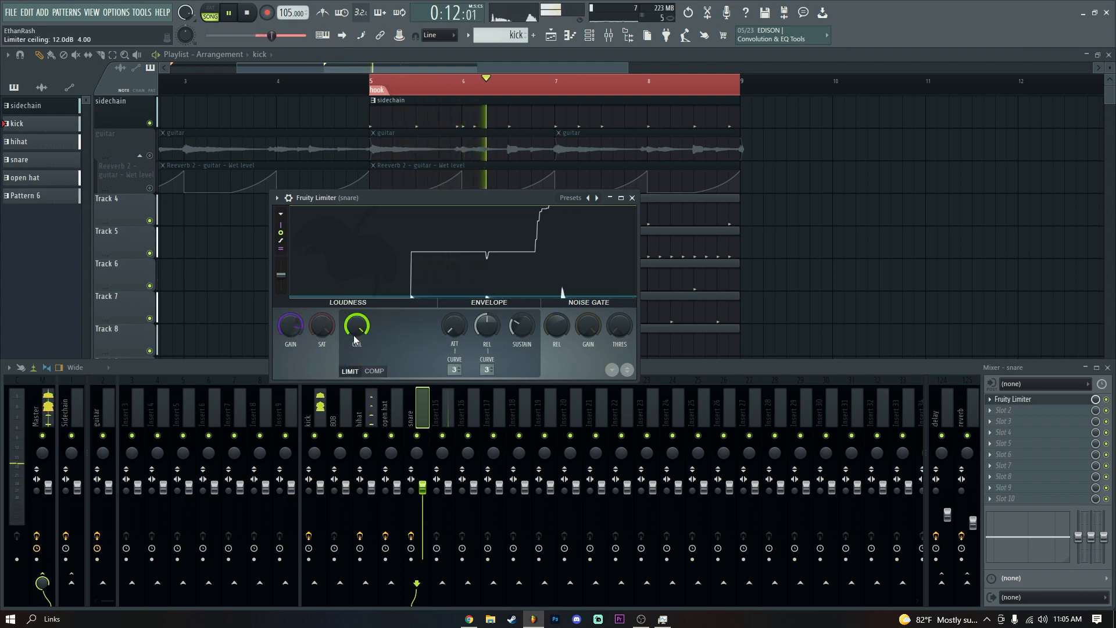
pyautogui.click(374, 371)
pyautogui.press('space')
pyautogui.click(632, 198)
# Rename mixer Insert 15 as vocals and route it to the Sidechain track instead of the Master.
pyautogui.click(449, 403)
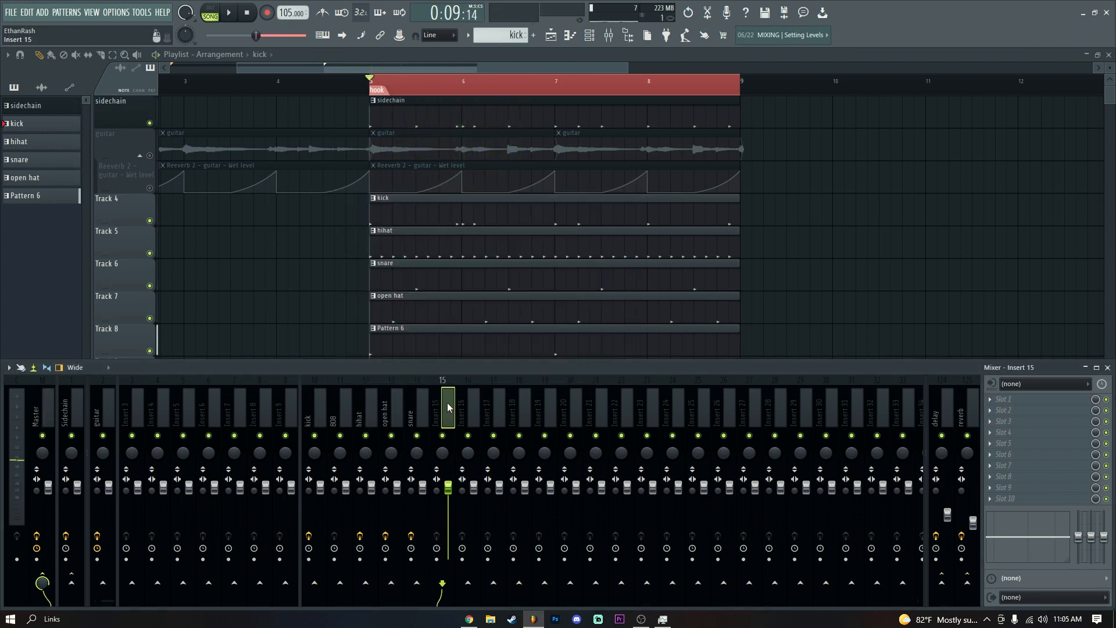
pyautogui.press('F2')
pyautogui.write('co')
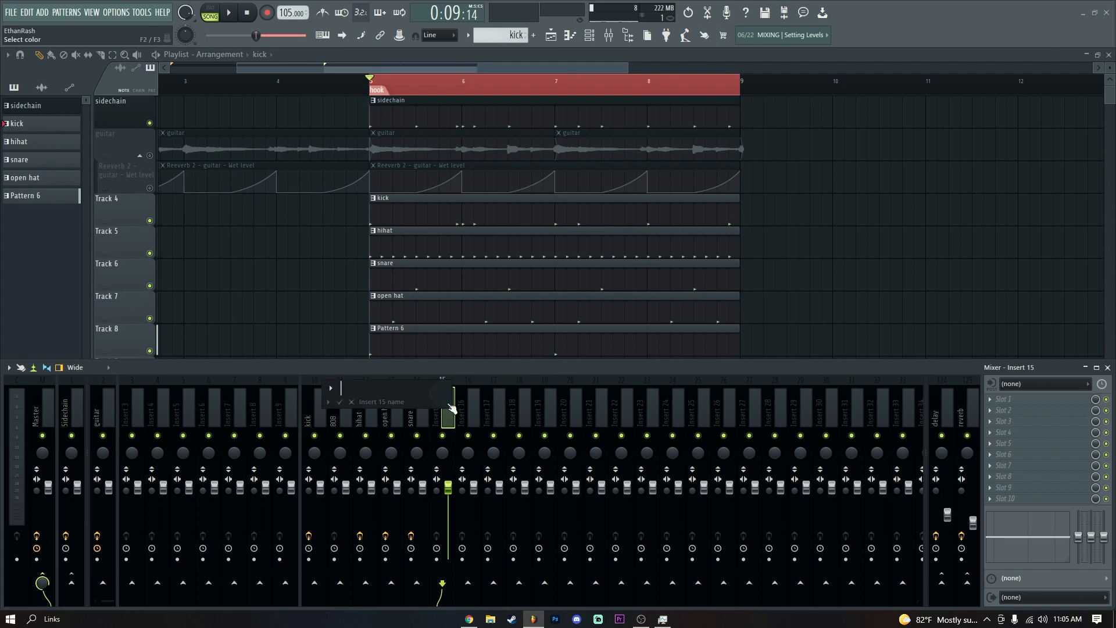
pyautogui.press('Return')
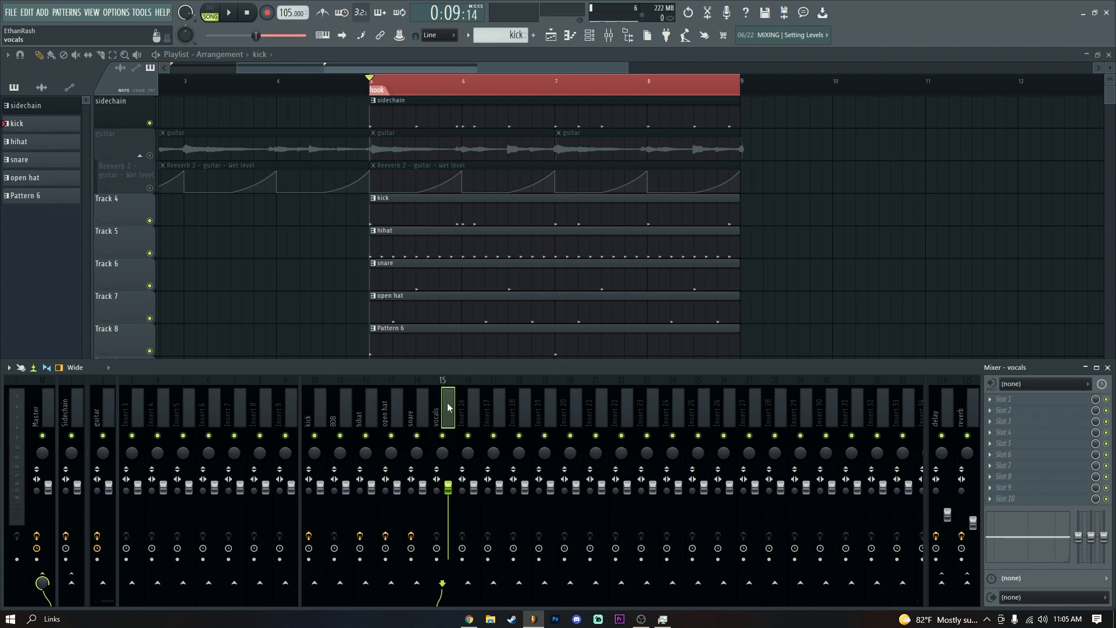
pyautogui.click(42, 582)
pyautogui.click(71, 581)
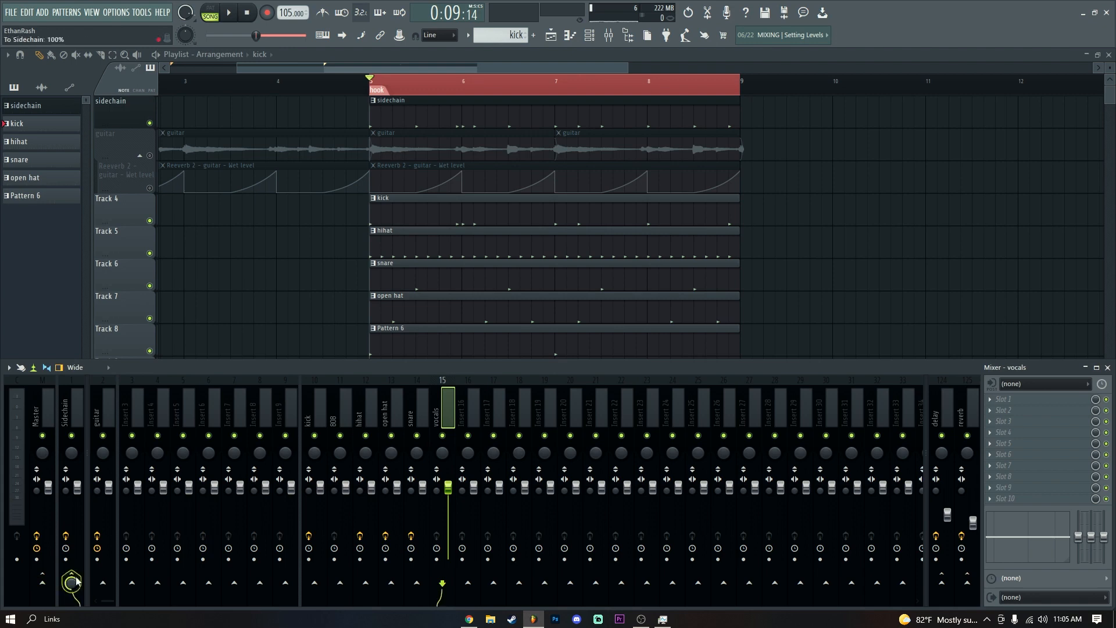
# Send the vocals track to the delay and reverb tracks, and load Fruity Limiter in its first effect slot in compressor mode.
pyautogui.click(941, 582)
pyautogui.click(964, 590)
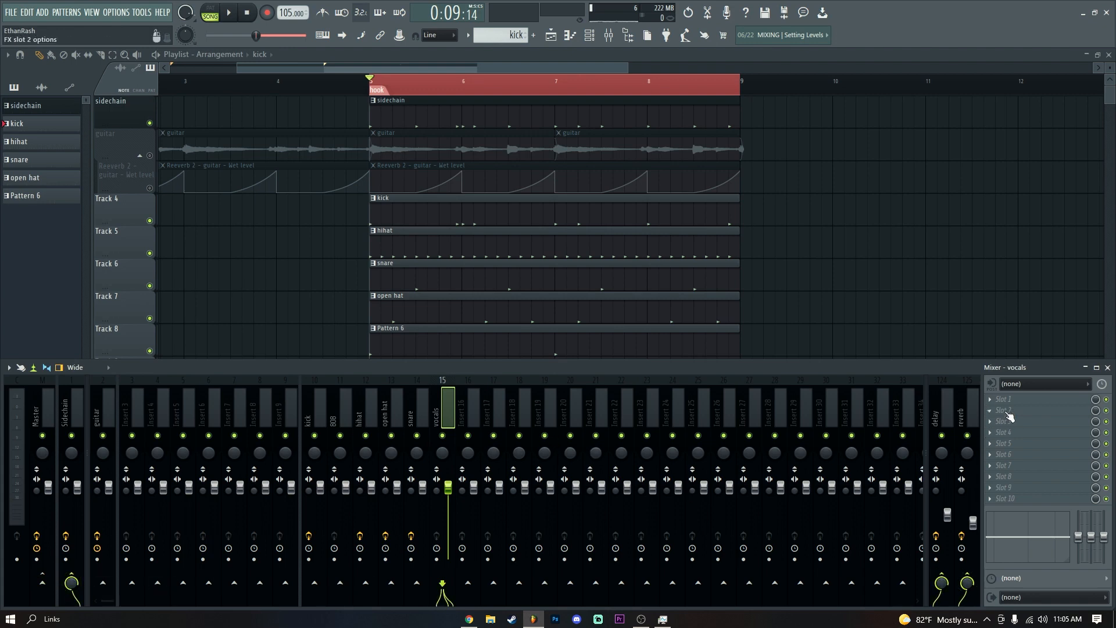
pyautogui.click(1007, 400)
pyautogui.click(723, 373)
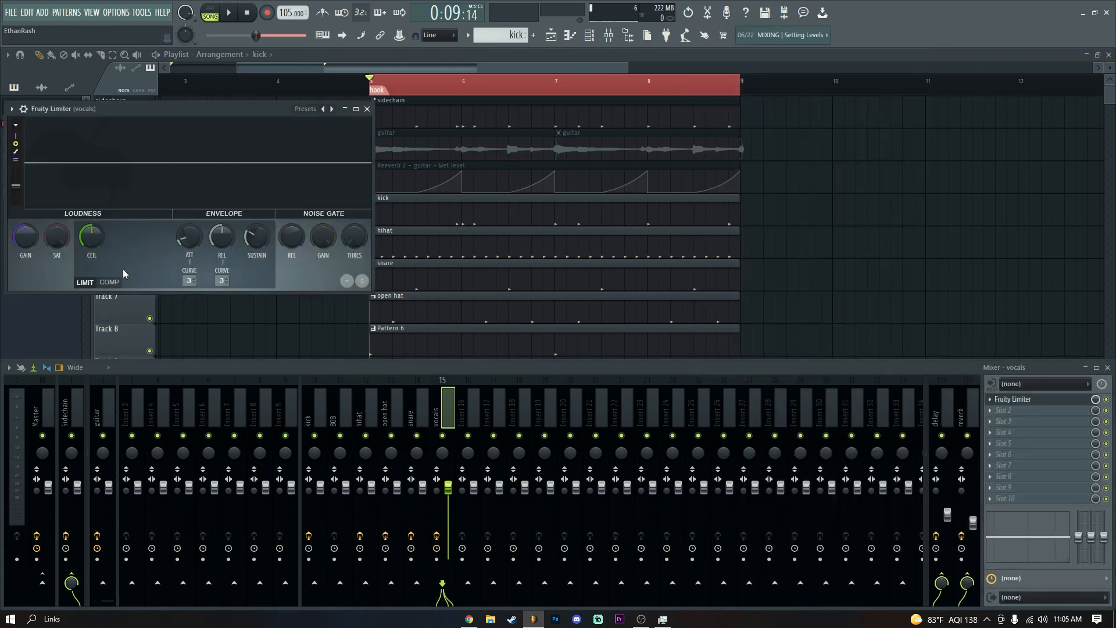
pyautogui.click(109, 282)
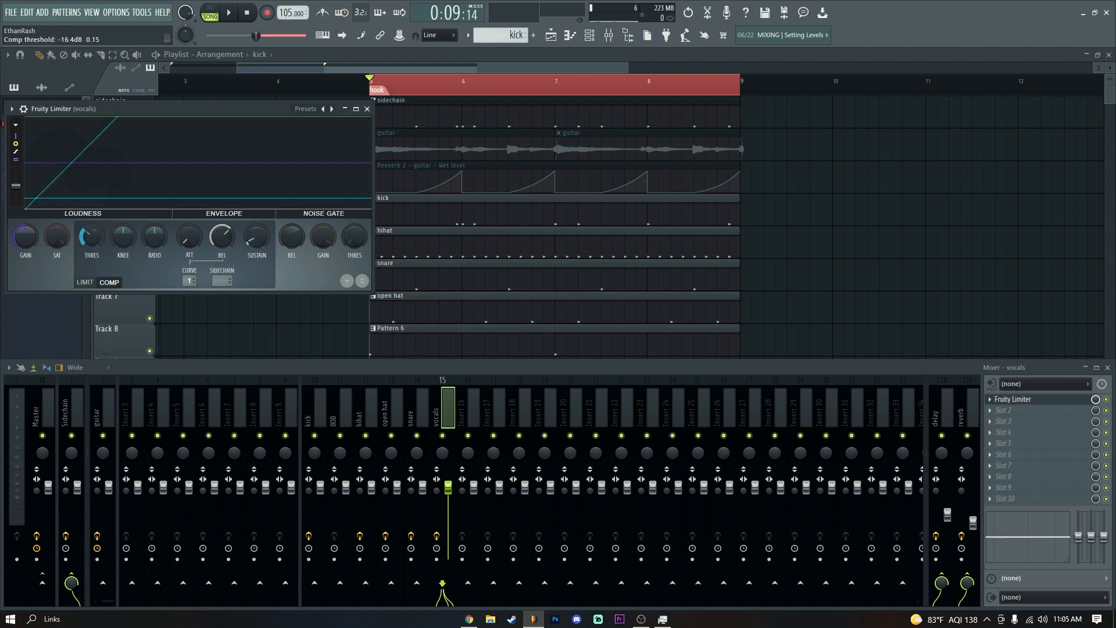
# Lower the vocals compressor's threshold to about -40.6 dB, raise its knee, ratio and gain during playback, and close the limiter and mixer.
pyautogui.moveTo(91, 235)
pyautogui.mouseDown()
pyautogui.moveTo(154, 223)
pyautogui.moveTo(93, 243)
pyautogui.mouseUp()
pyautogui.press('space')
pyautogui.press('space')
pyautogui.press('space')
pyautogui.press('space')
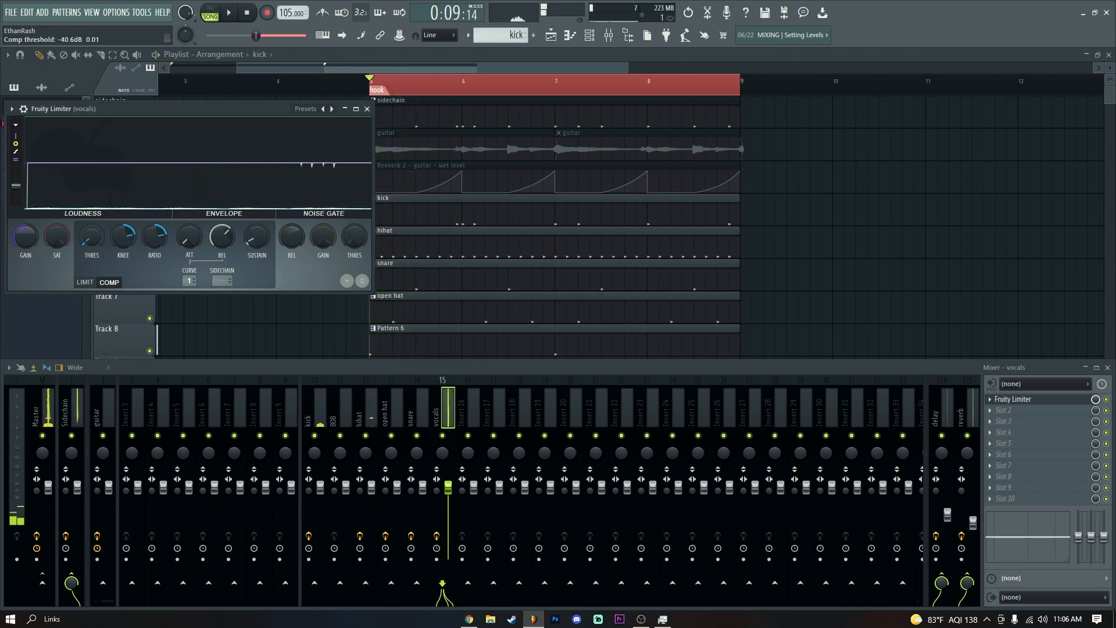
pyautogui.press('space')
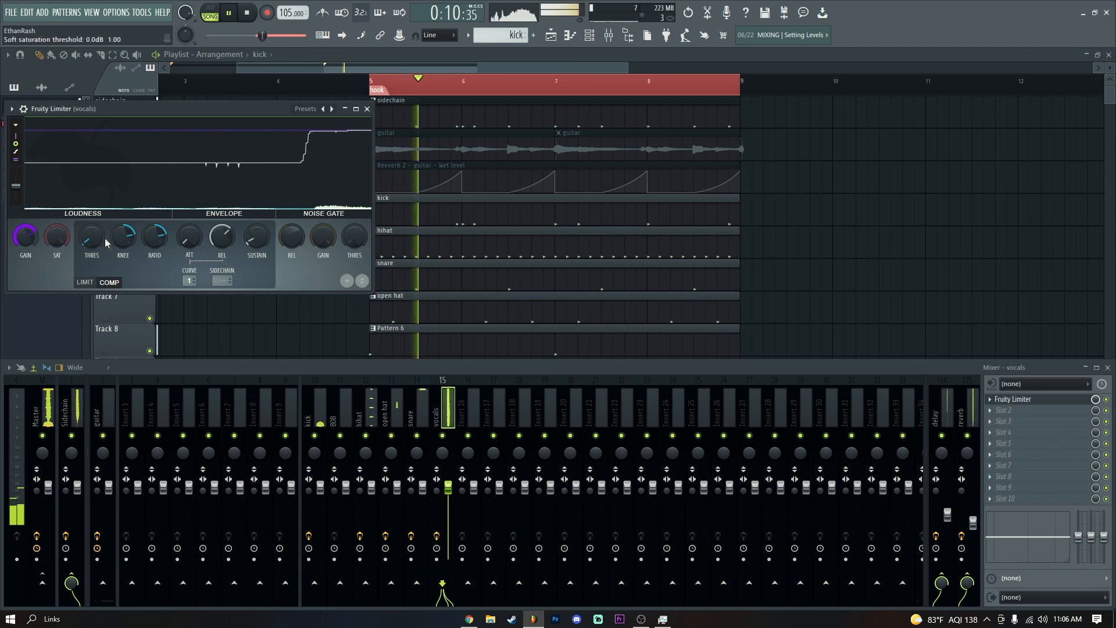
pyautogui.press('space')
pyautogui.click(353, 109)
pyautogui.press('F9')
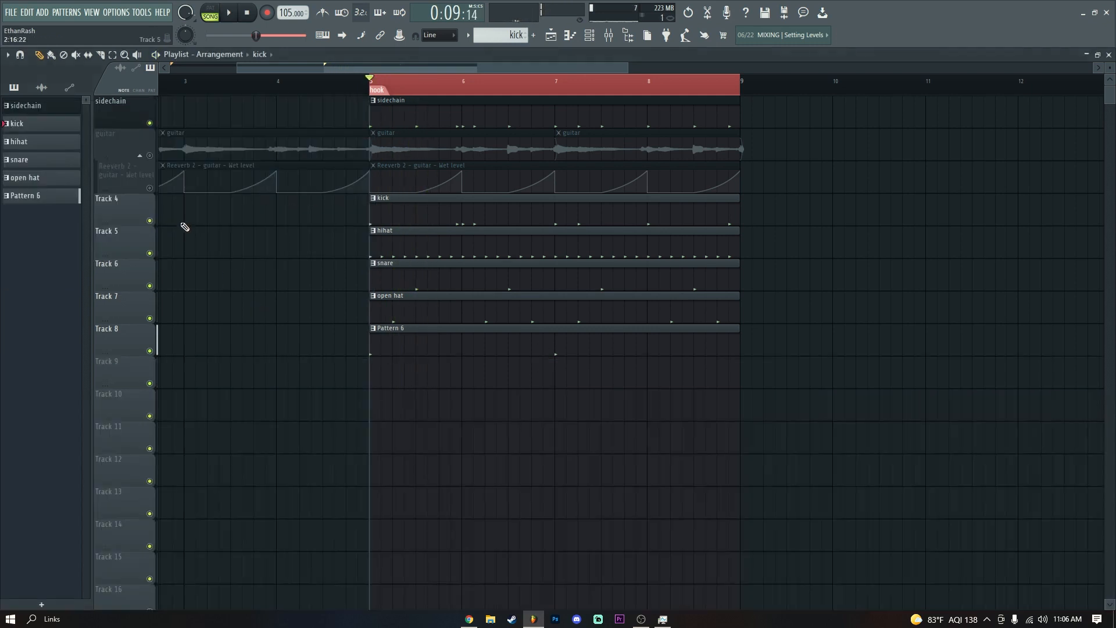
# Unmute the guitar and reverb automation tracks in the playlist, and play the arrangement from bar 3.
pyautogui.rightClick(151, 203)
pyautogui.press('Escape')
pyautogui.rightClick(150, 220)
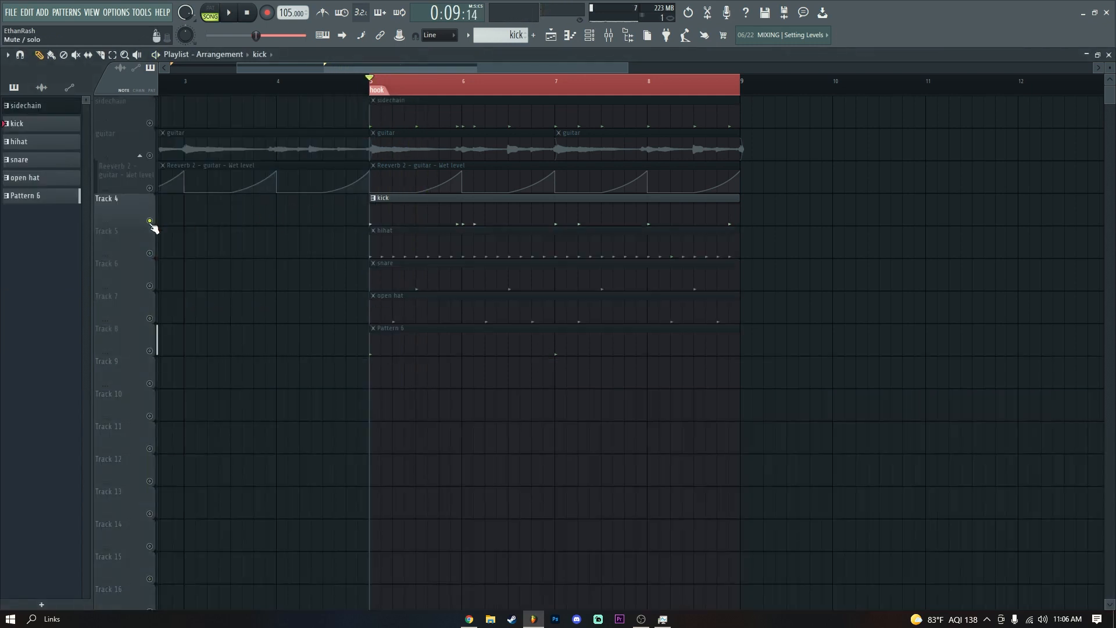
pyautogui.rightClick(150, 221)
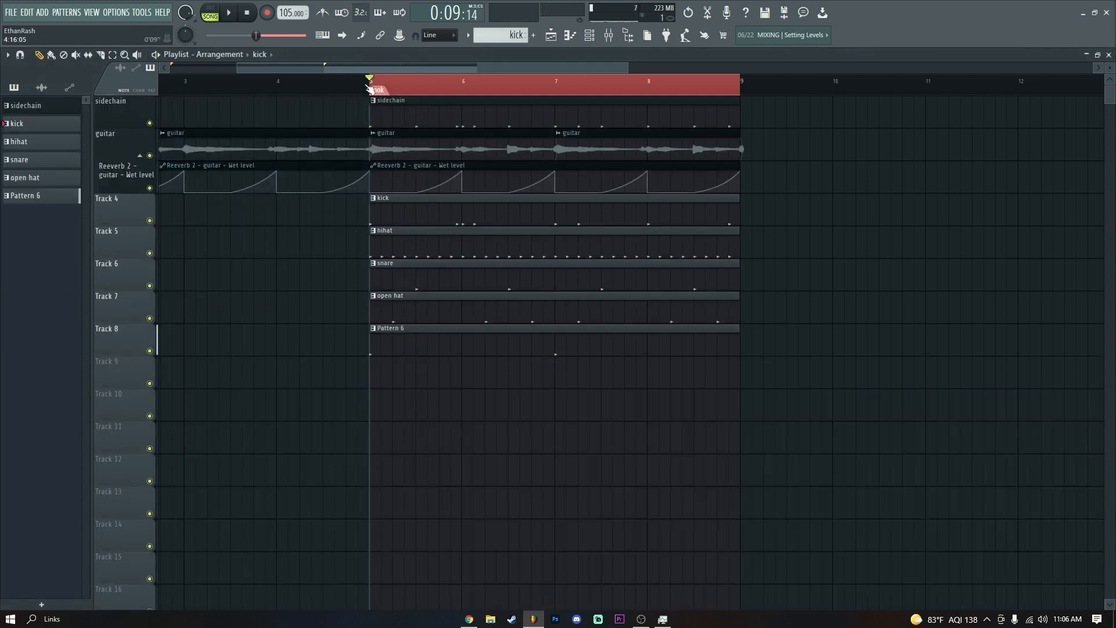
pyautogui.click(187, 91)
pyautogui.press('space')
pyautogui.scroll(3, 278, 93)
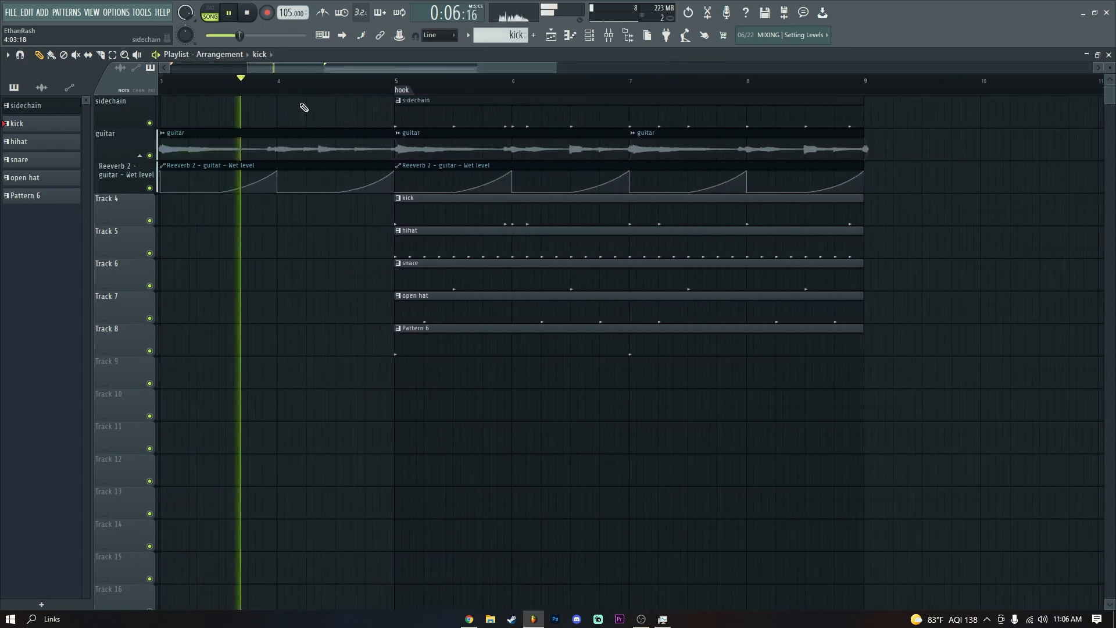
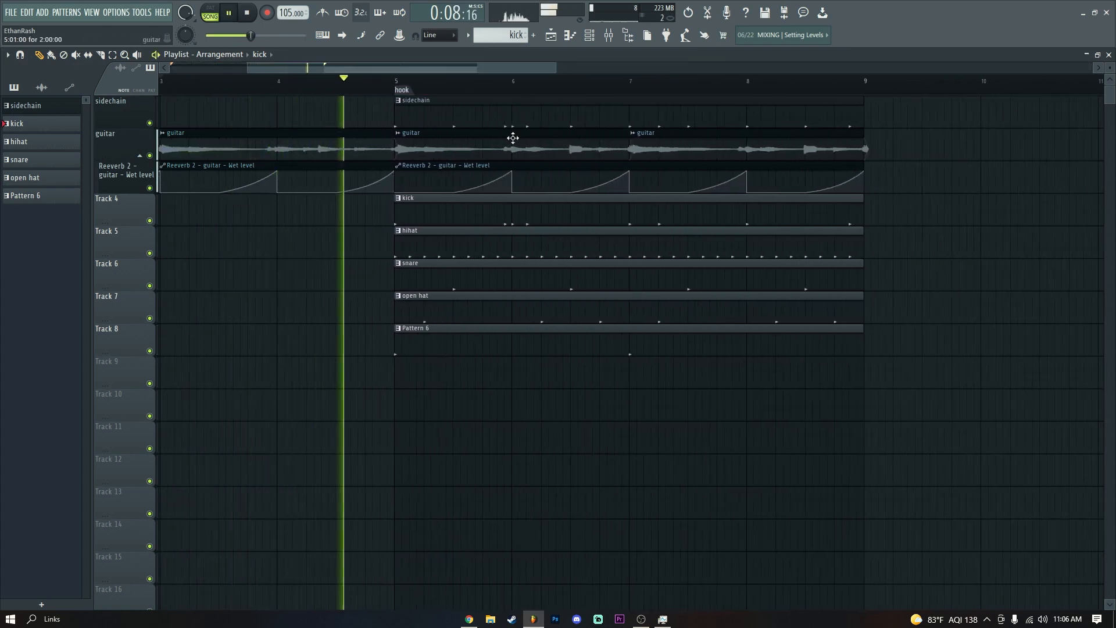
# Rename Pattern 6 as vocals and stop playback.
pyautogui.click(399, 328)
pyautogui.click(441, 383)
pyautogui.write('voc')
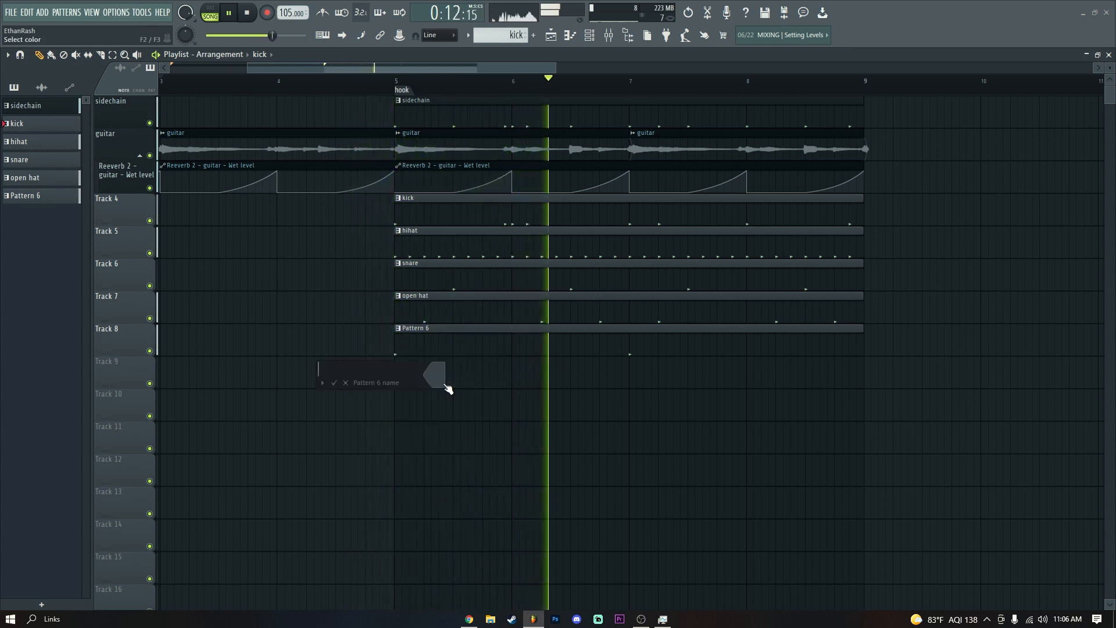
pyautogui.write('als')
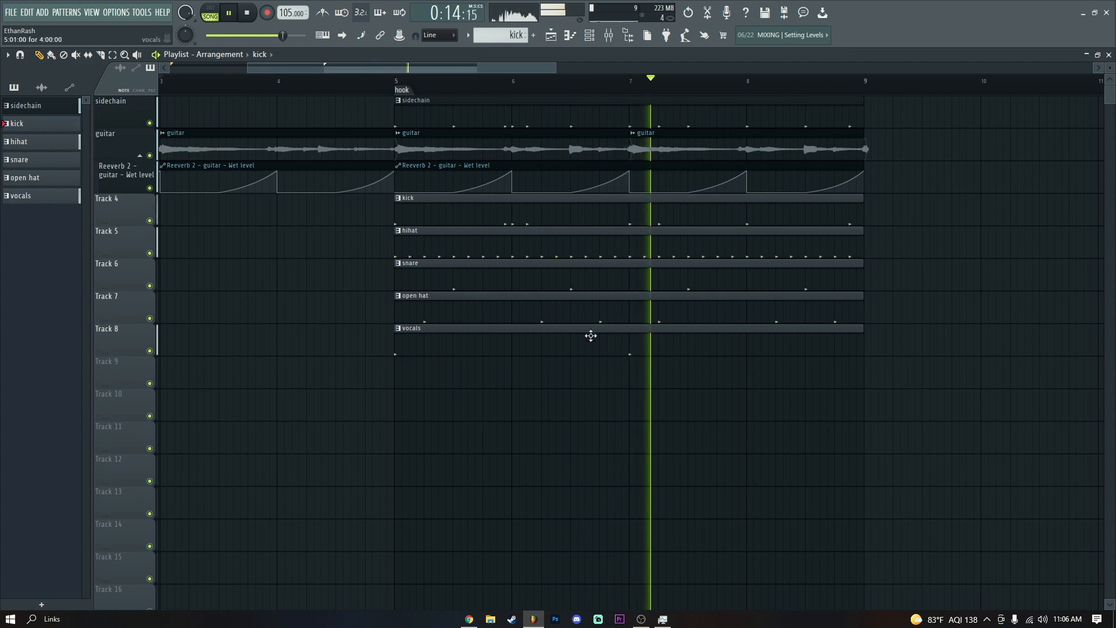
pyautogui.press('space')
# Place a new Pattern 7 clip on Track 9 at the start of the hook, and add a crash hit on its first step.
pyautogui.scroll(-3, 495, 35)
pyautogui.scroll(-2, 495, 35)
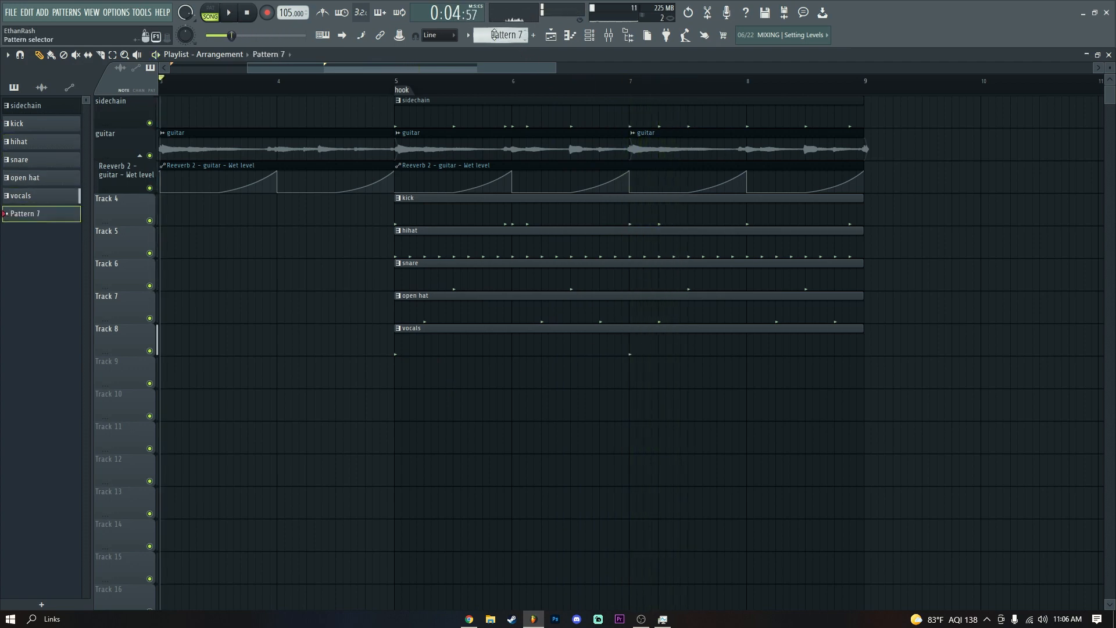
pyautogui.click(391, 379)
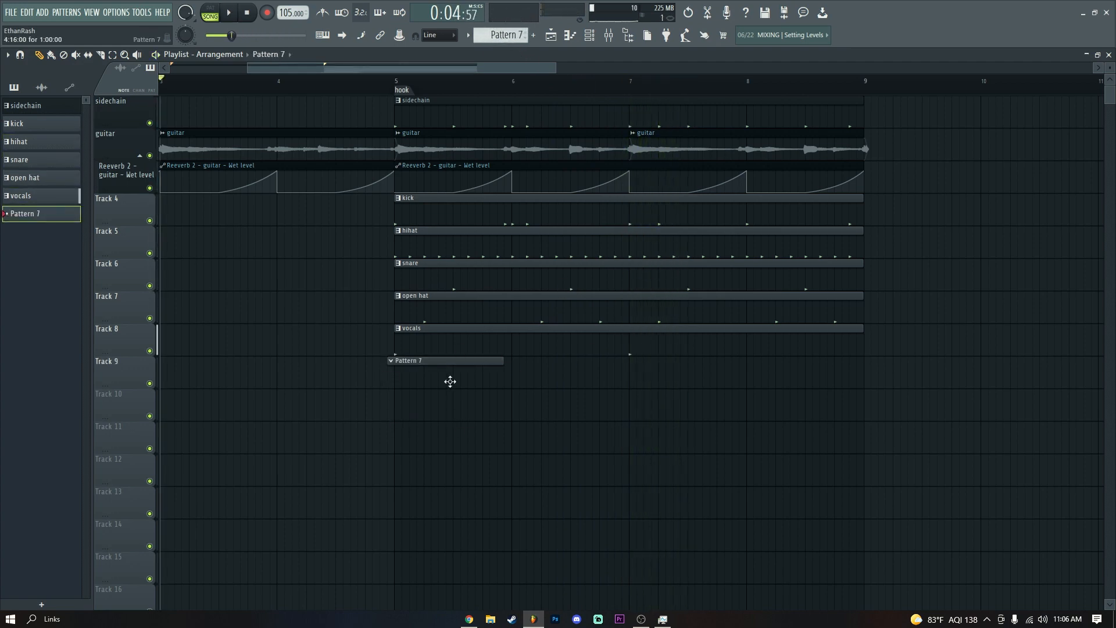
pyautogui.press('F12')
pyautogui.press('F6')
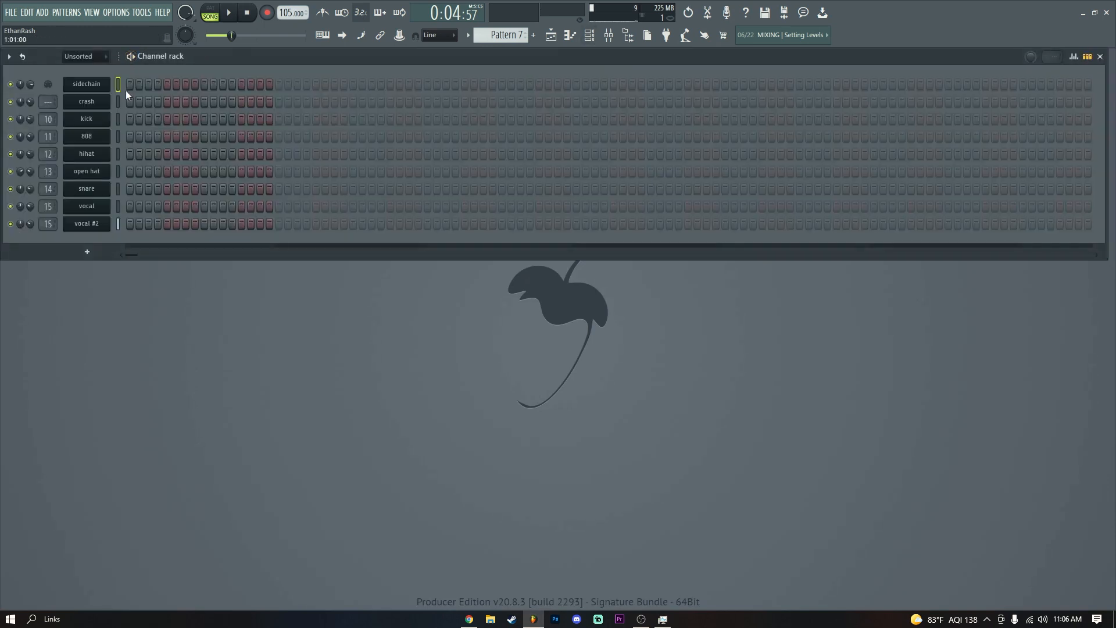
pyautogui.click(86, 101)
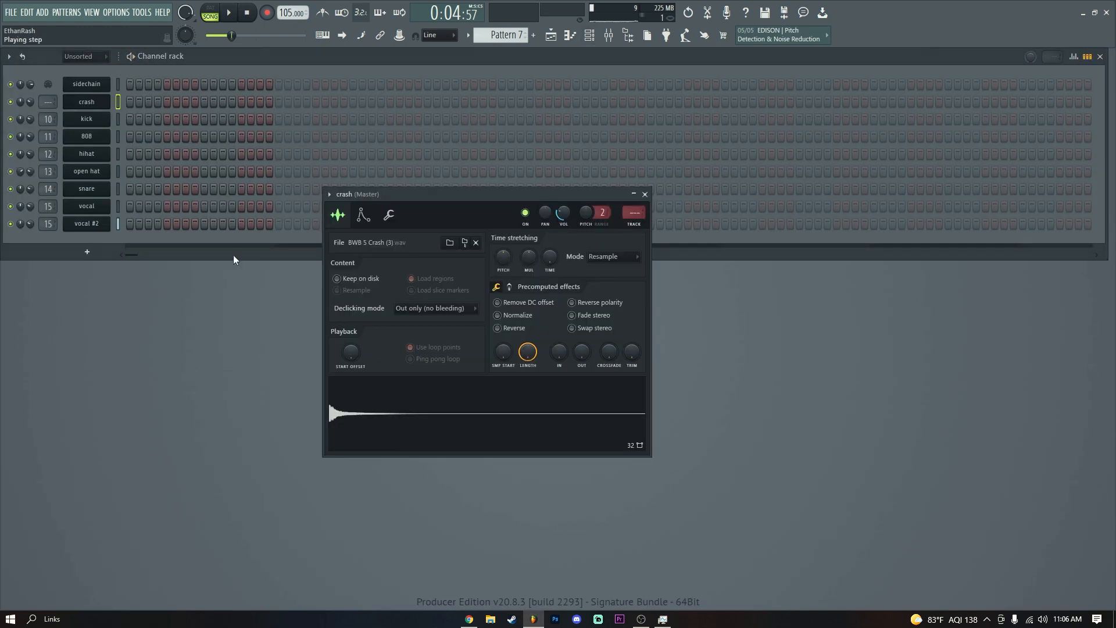
pyautogui.click(129, 103)
# Assign the crash channel to mixer Insert 17 and route that insert to the Sidechain track instead of the Master.
pyautogui.click(87, 101)
pyautogui.click(589, 35)
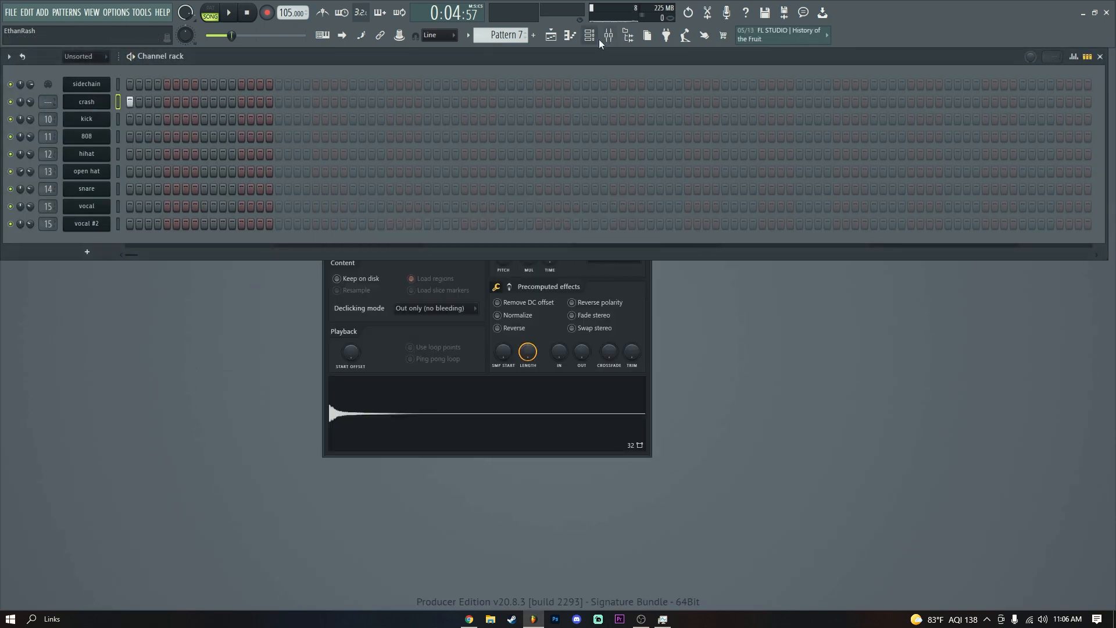
pyautogui.click(590, 35)
pyautogui.click(609, 35)
pyautogui.moveTo(640, 214)
pyautogui.mouseDown()
pyautogui.moveTo(639, 157)
pyautogui.moveTo(637, 211)
pyautogui.mouseUp()
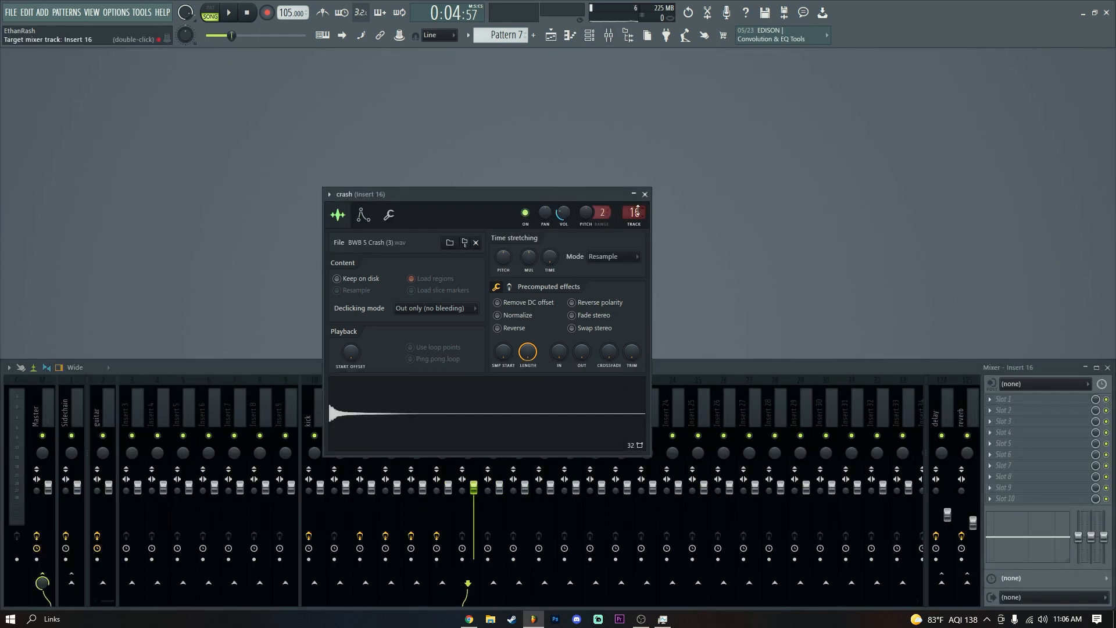
pyautogui.click(644, 195)
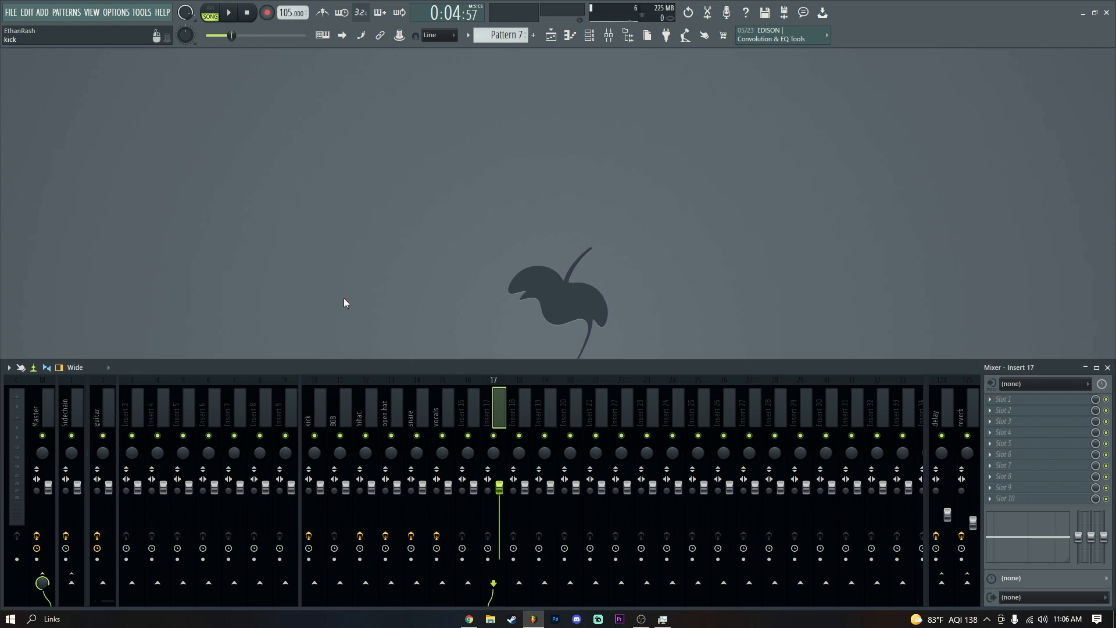
pyautogui.click(71, 581)
# Place the crash sample as an audio clip on Track 10, reverse it, and move it to lead into the hook.
pyautogui.click(589, 35)
pyautogui.click(552, 36)
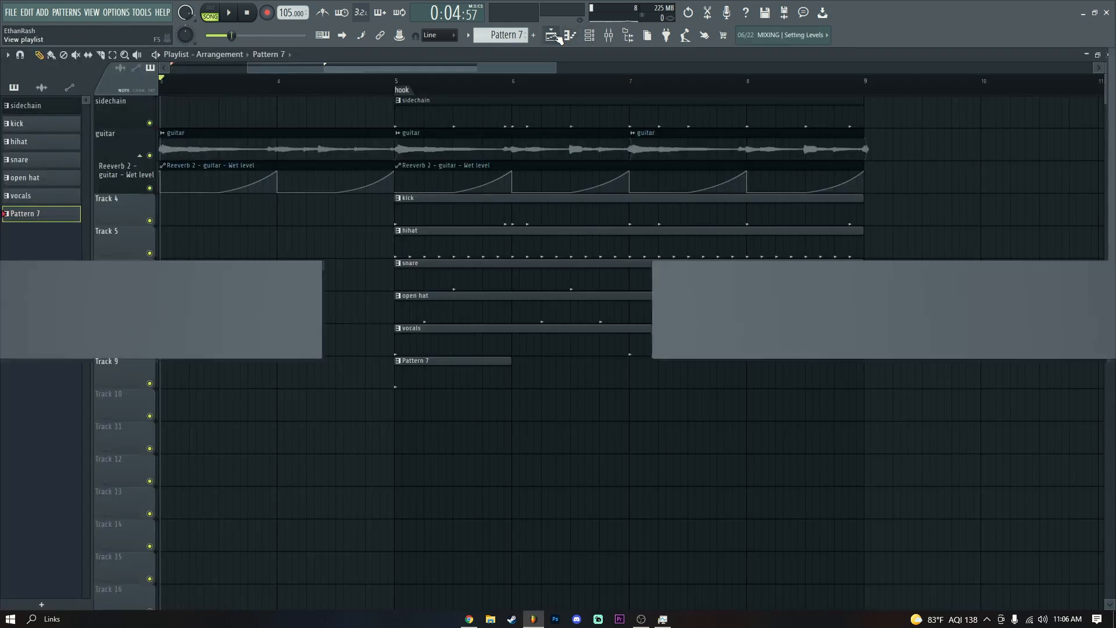
pyautogui.click(553, 36)
pyautogui.click(552, 36)
pyautogui.click(589, 35)
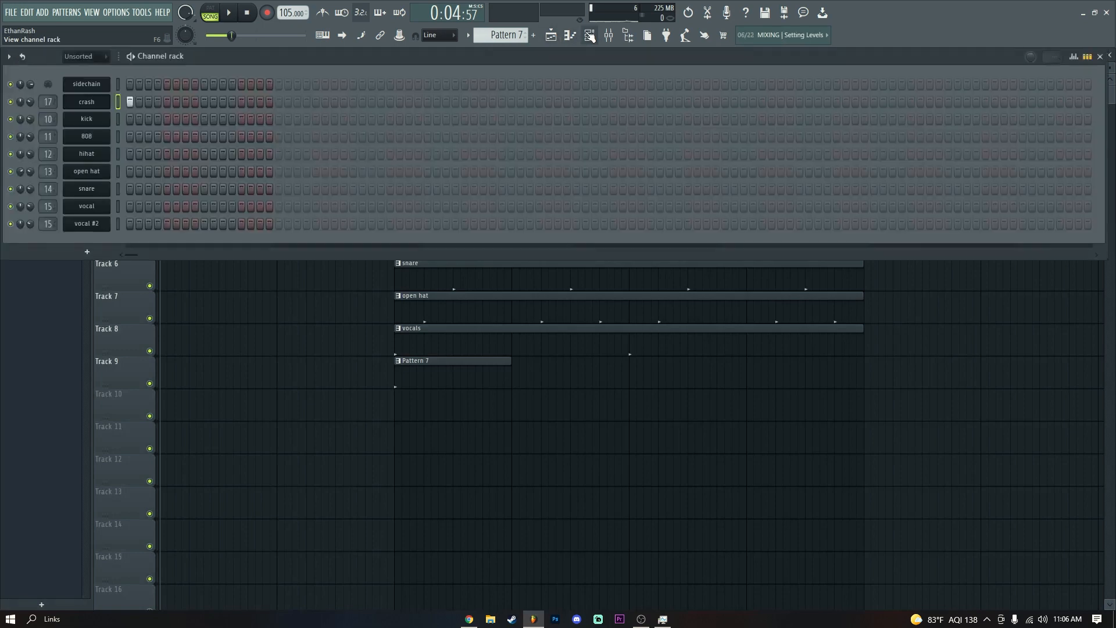
pyautogui.click(105, 110)
pyautogui.moveTo(374, 411); pyautogui.dragTo(419, 398)
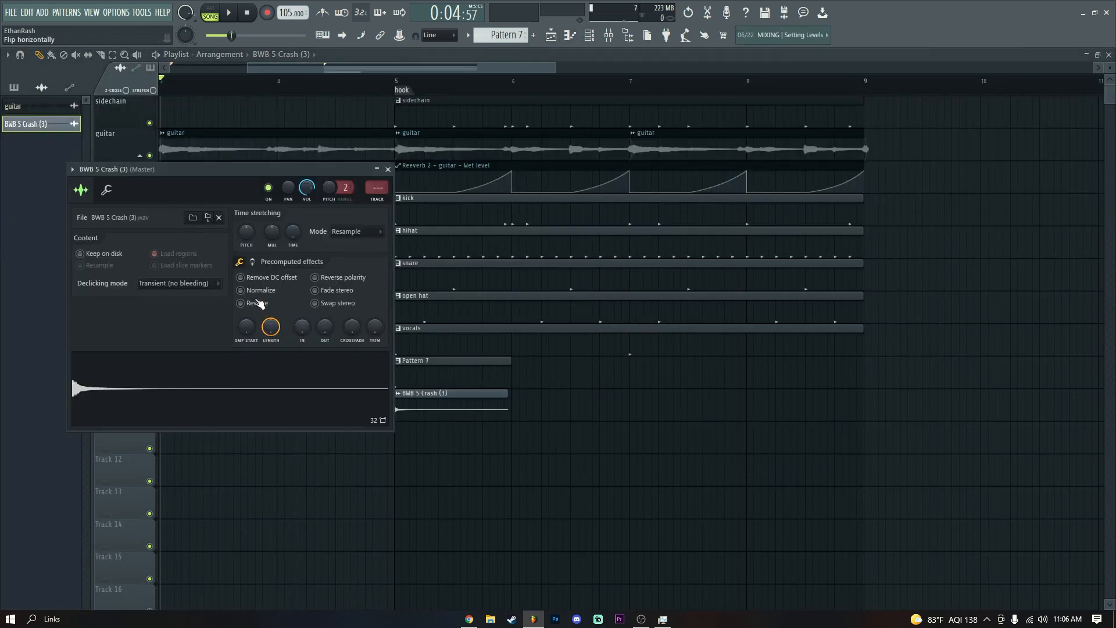
pyautogui.moveTo(458, 411); pyautogui.dragTo(354, 424)
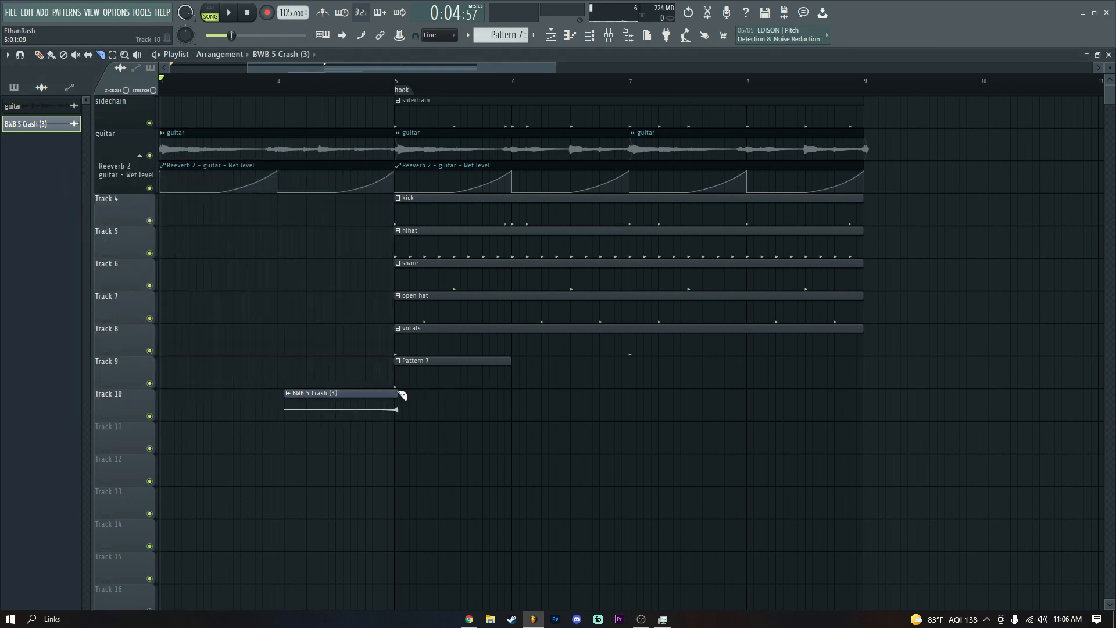
# Trim the reversed crash clip to about the last half bar before the hook during playback.
pyautogui.press('space')
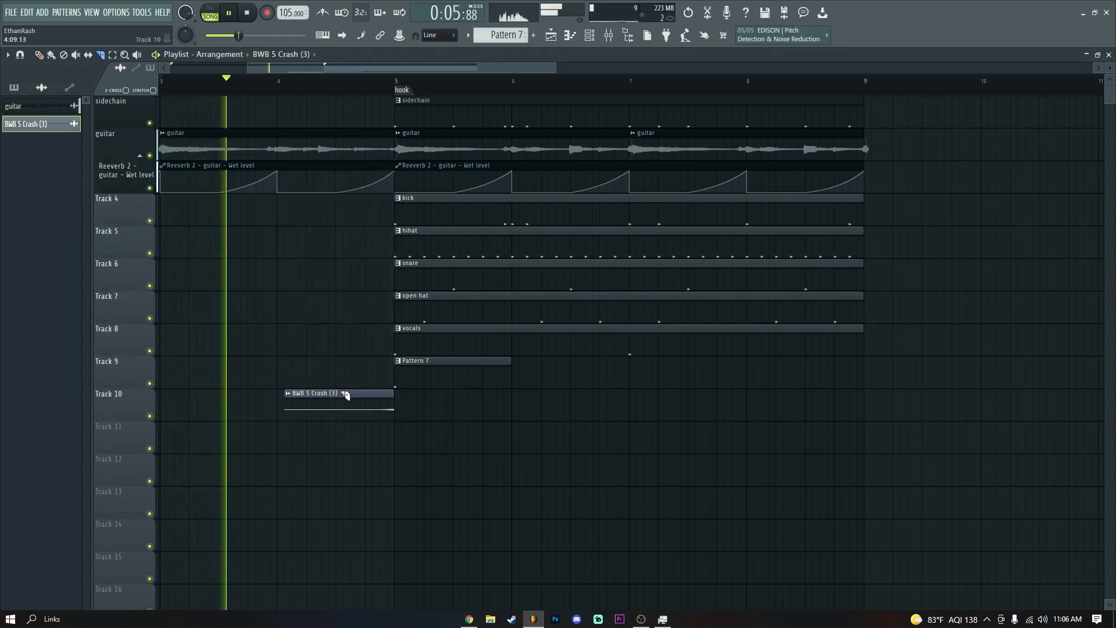
pyautogui.moveTo(284, 401)
pyautogui.mouseDown()
pyautogui.moveTo(332, 401)
pyautogui.moveTo(337, 459)
pyautogui.mouseUp()
pyautogui.hotkey('ctrl', 'z')
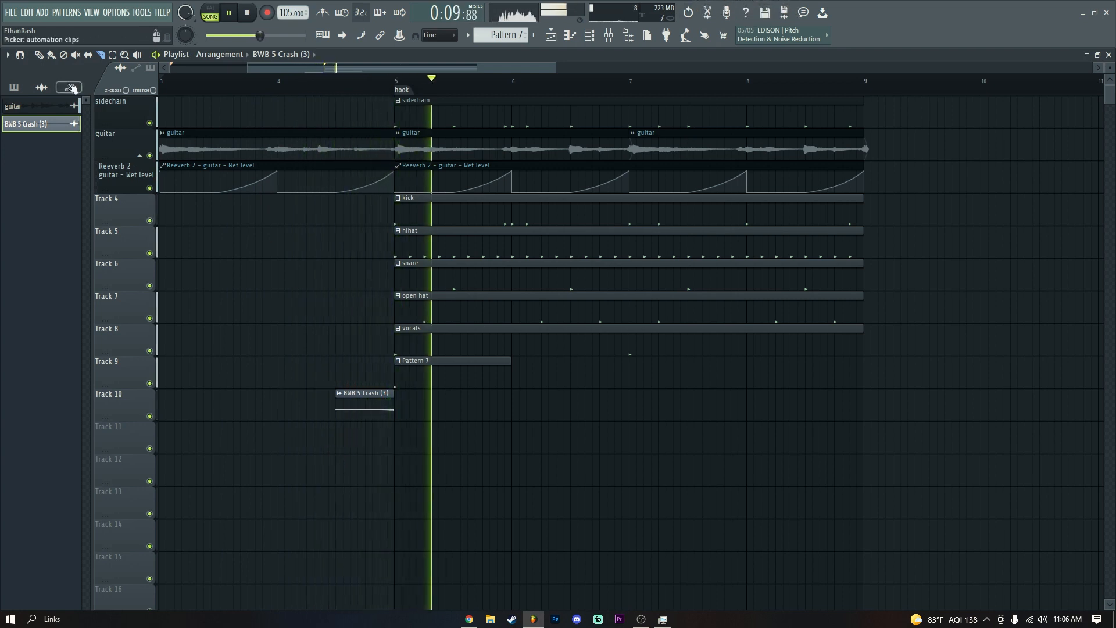
pyautogui.click(39, 55)
pyautogui.press('space')
# Move the reversed crash clip to Track 9 directly before Pattern 7, and check its sample settings.
pyautogui.moveTo(357, 399); pyautogui.dragTo(356, 369)
pyautogui.doubleClick(356, 369)
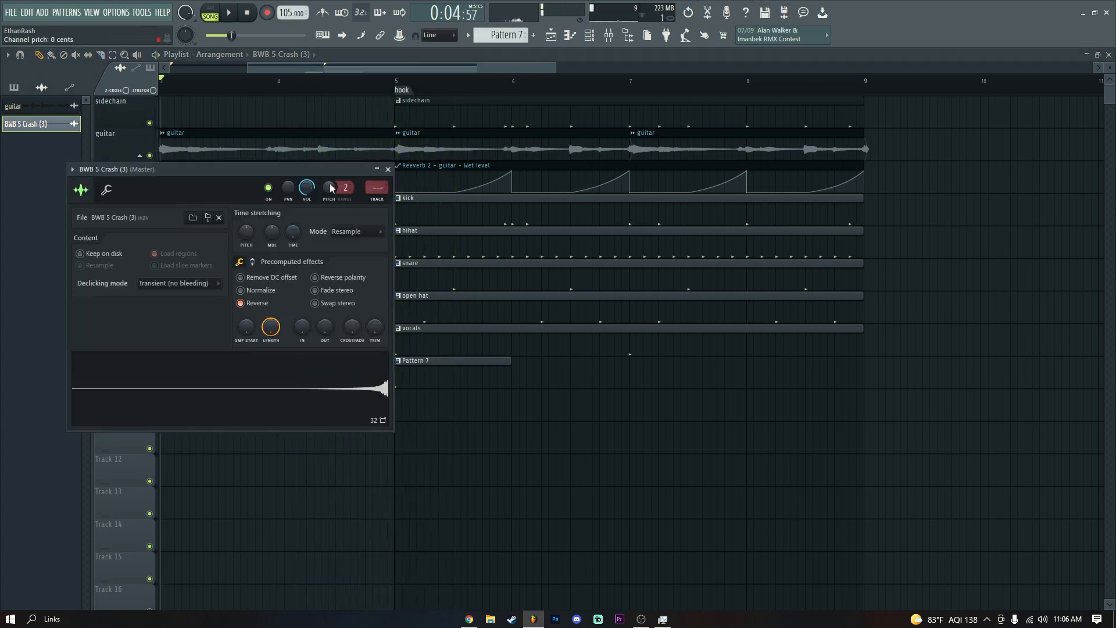
pyautogui.press('Escape')
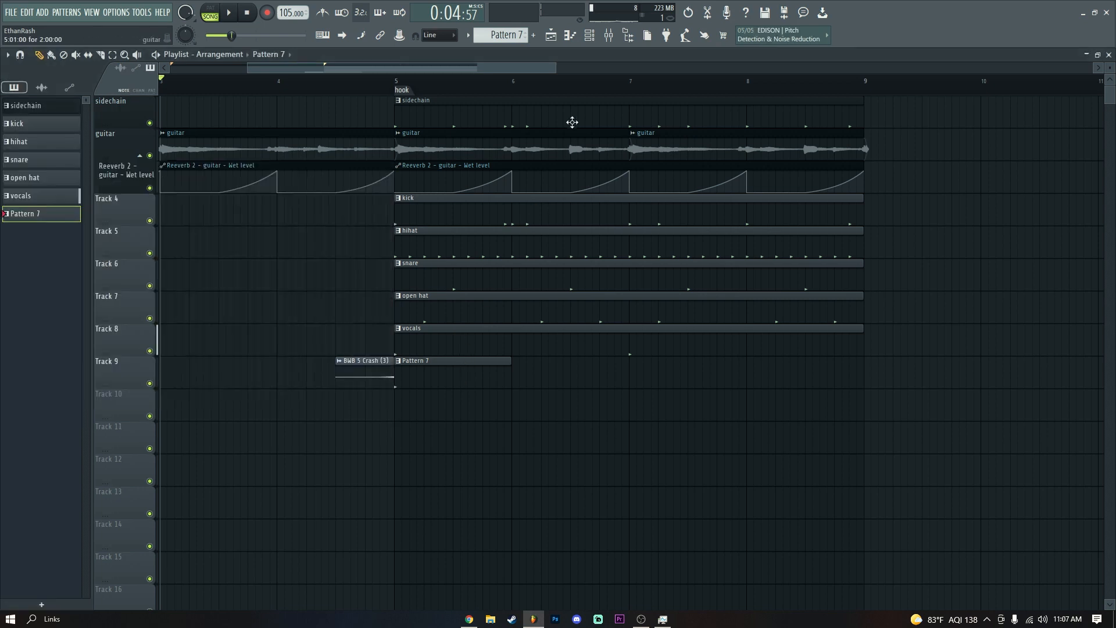
# Show the Unsorted channels in the channel rack, switch to pattern playback, and audition the crash in Pattern 7.
pyautogui.click(604, 35)
pyautogui.click(87, 56)
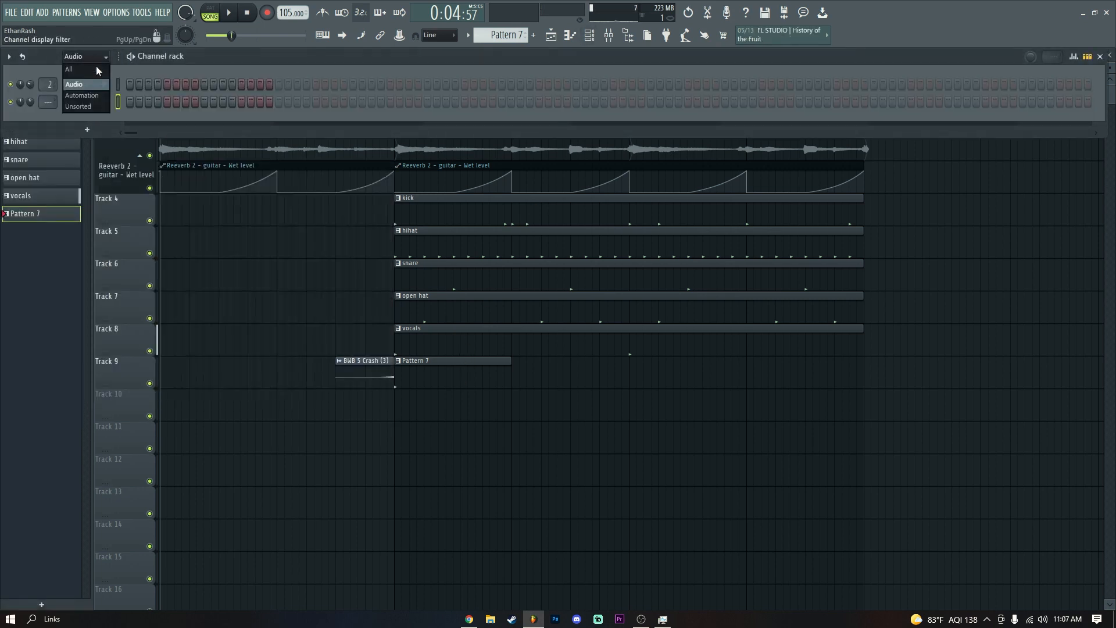
pyautogui.click(99, 106)
pyautogui.press('l')
pyautogui.press('space')
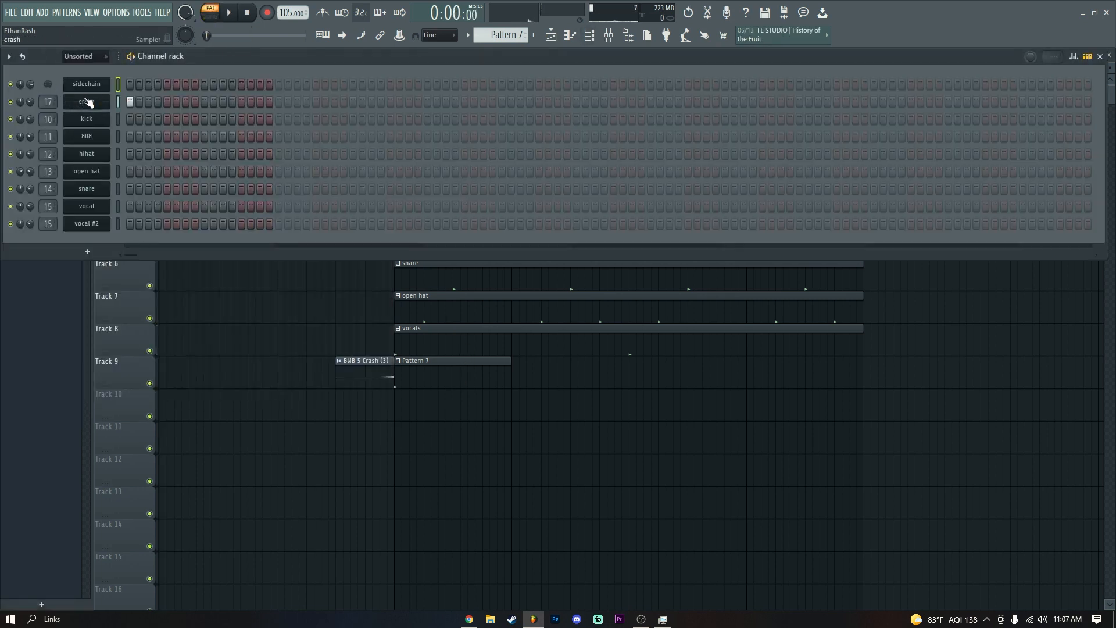
pyautogui.click(88, 102)
pyautogui.press('space')
pyautogui.press('space')
# Load Fruity Limiter in the first effect slot of the crash's mixer track, Insert 17, and switch it to compressor mode.
pyautogui.click(91, 103)
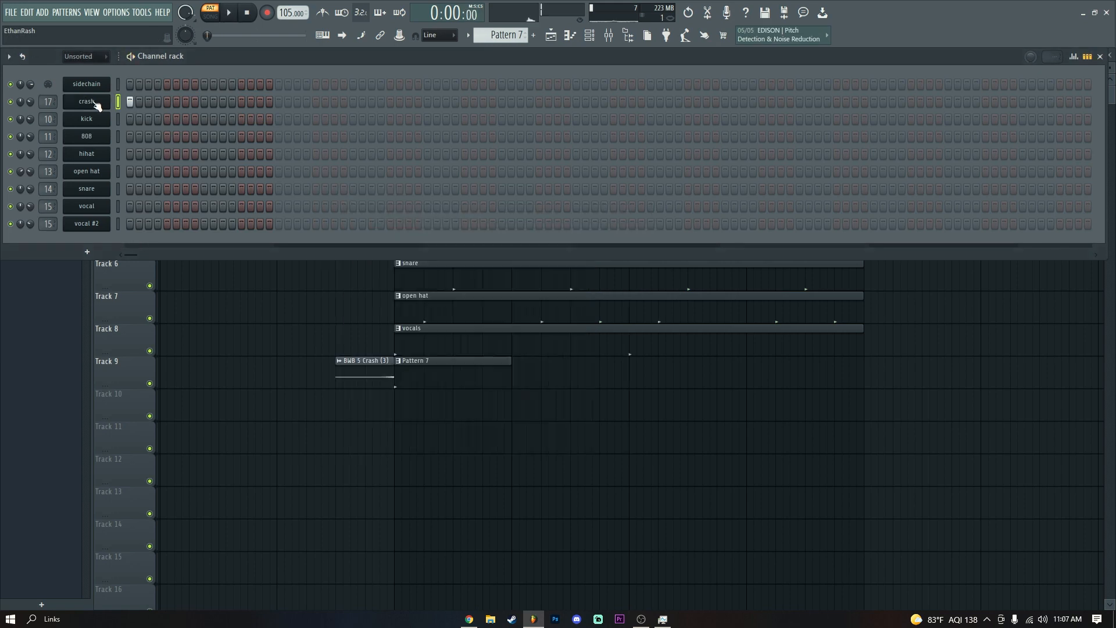
pyautogui.click(97, 106)
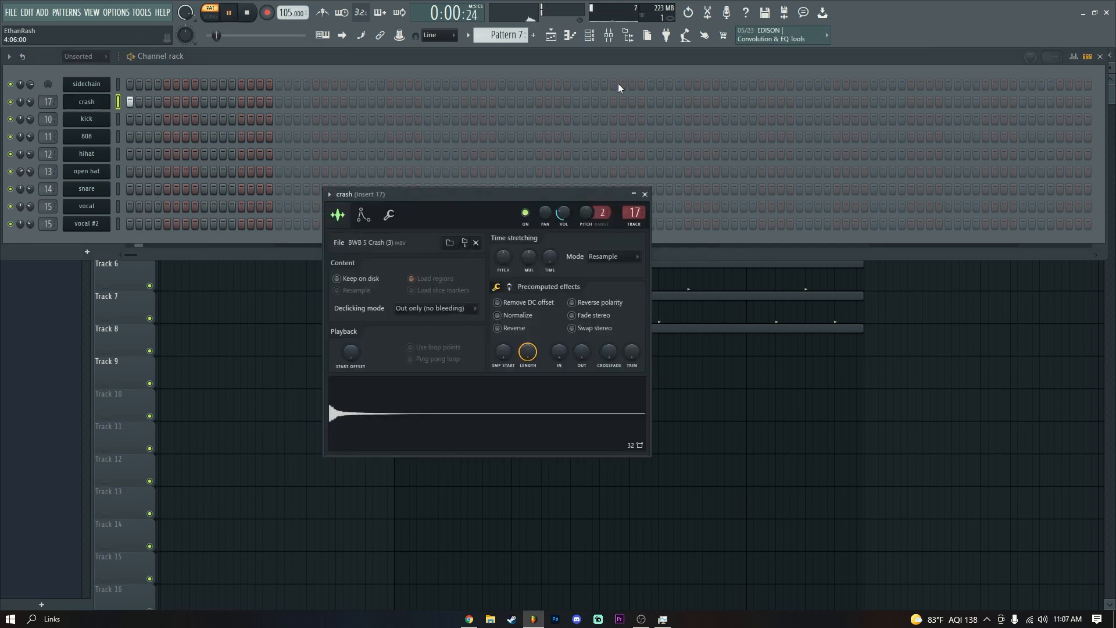
pyautogui.click(609, 35)
pyautogui.press('space')
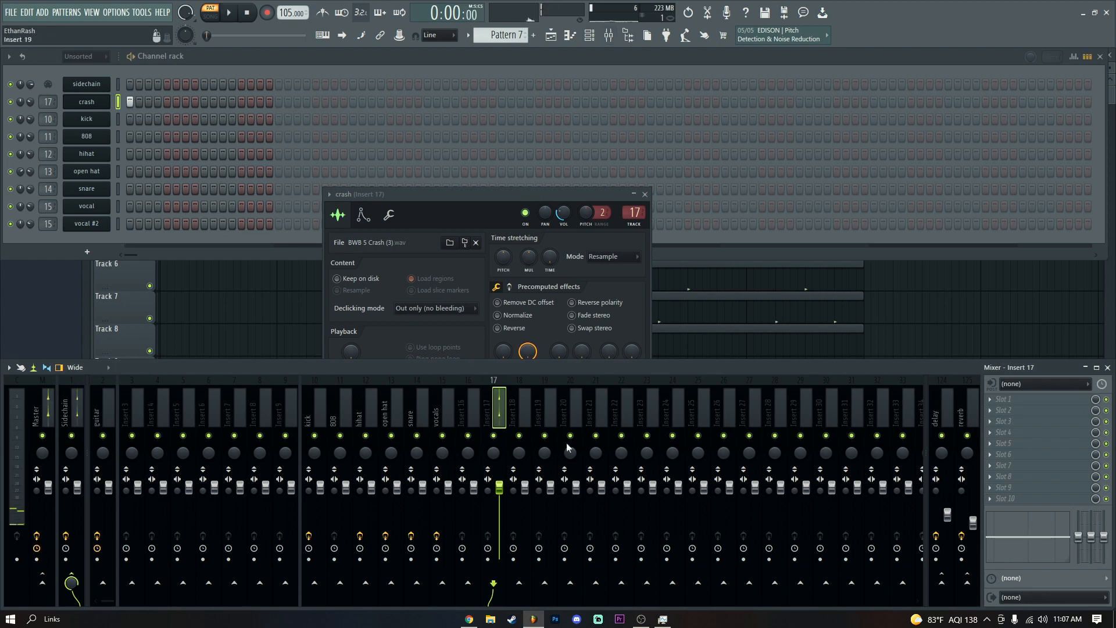
pyautogui.click(1007, 400)
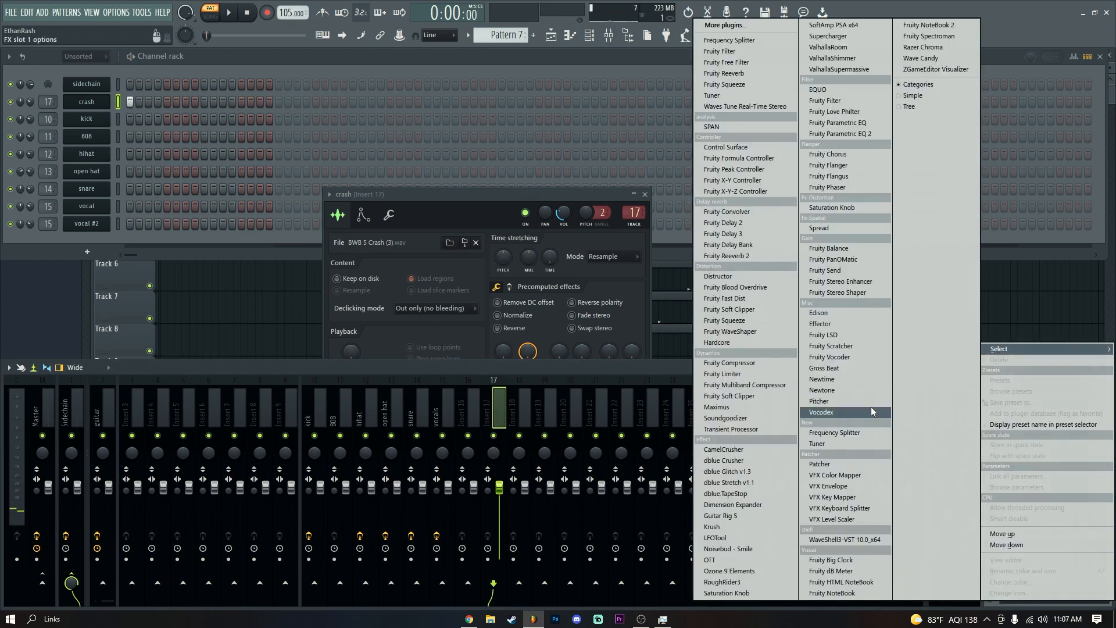
pyautogui.click(750, 397)
pyautogui.click(169, 342)
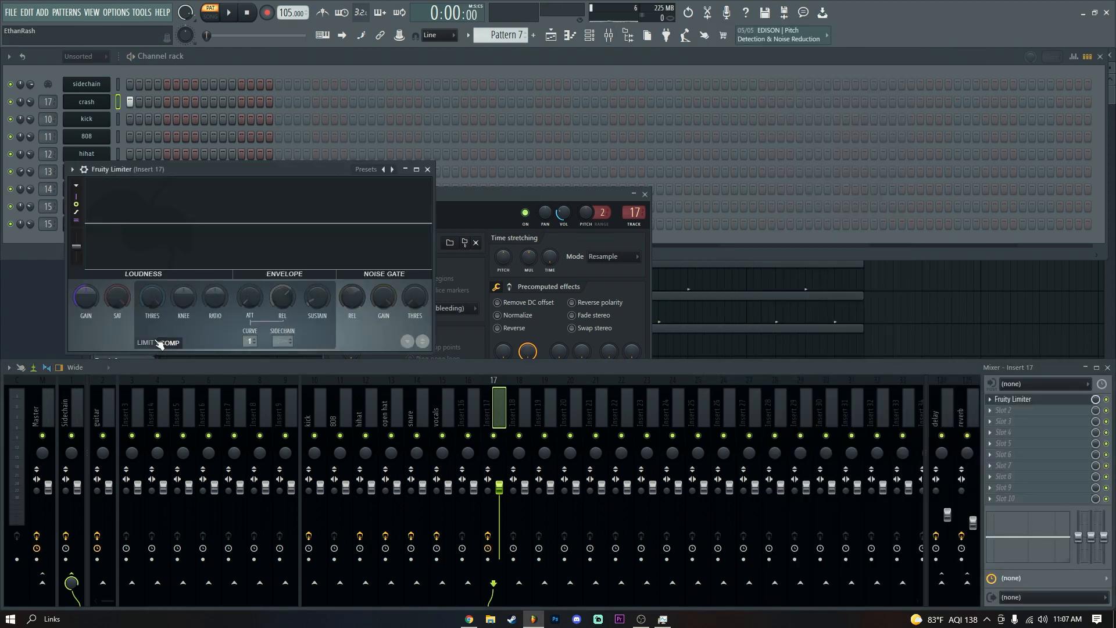
# Lower the crash compressor's threshold, raise its knee, set the ratio to 3.4:1, and boost the gain while auditioning the pattern.
pyautogui.moveTo(151, 297); pyautogui.dragTo(214, 273)
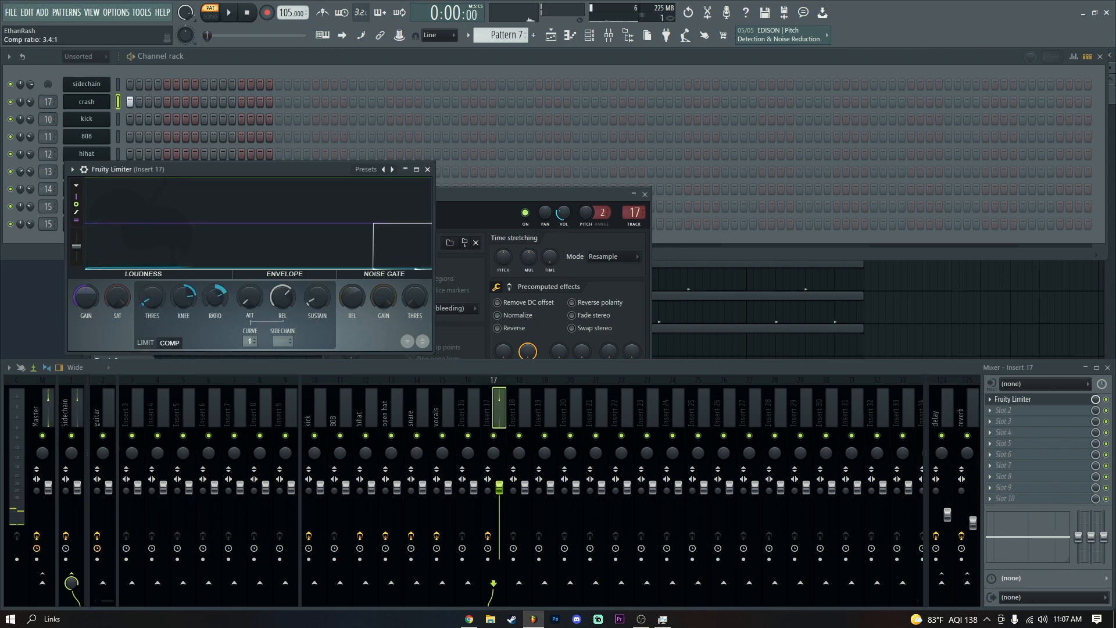
pyautogui.press('space')
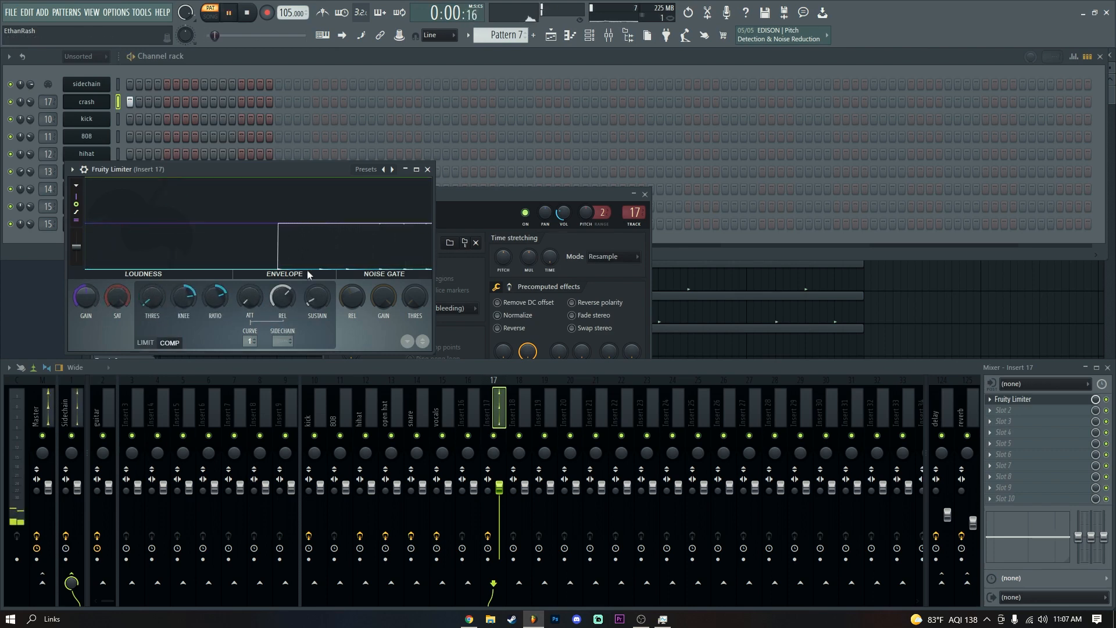
pyautogui.press('space')
pyautogui.moveTo(121, 259); pyautogui.dragTo(122, 221)
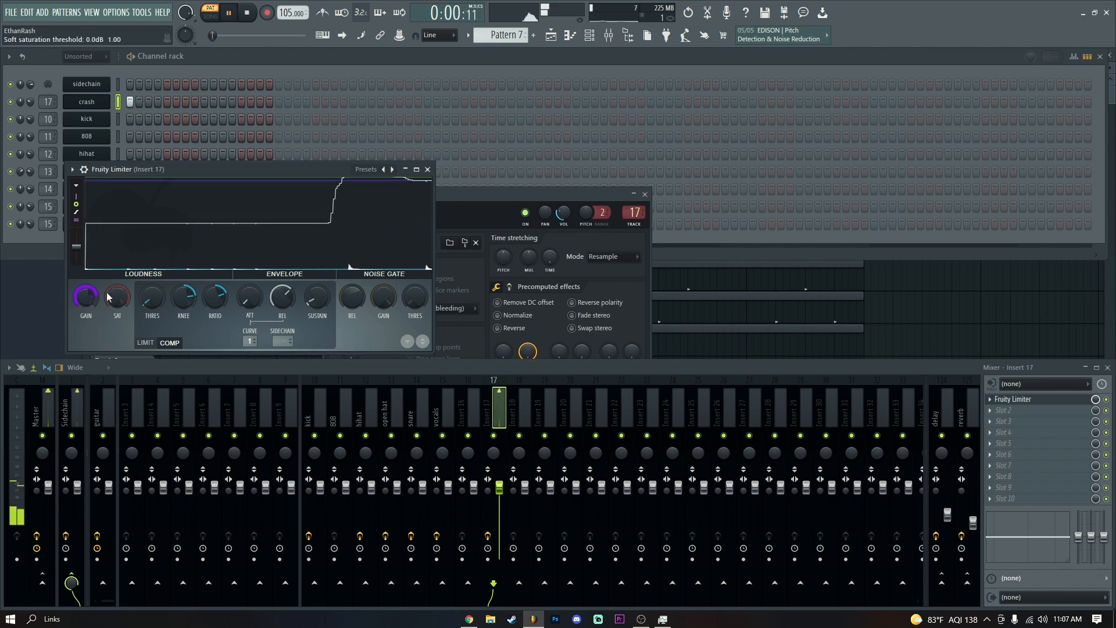
# Add Fruity Parametric EQ 2 to Insert 17 with a steep band 1 low cut around 970 Hz, then close the plugin and sampler windows.
pyautogui.click(1005, 409)
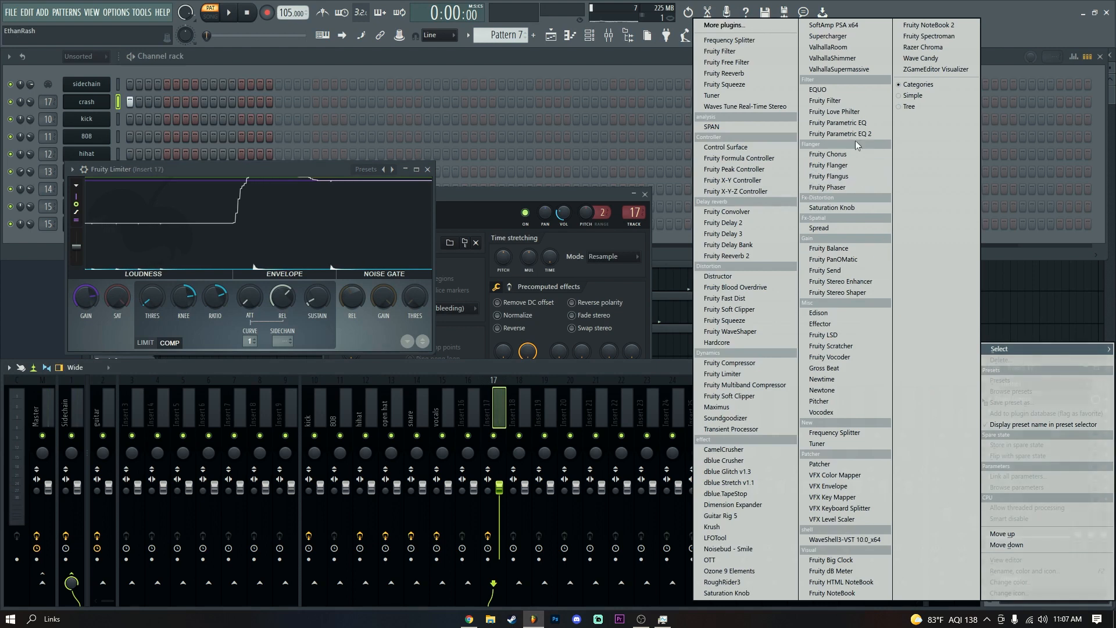
pyautogui.click(840, 134)
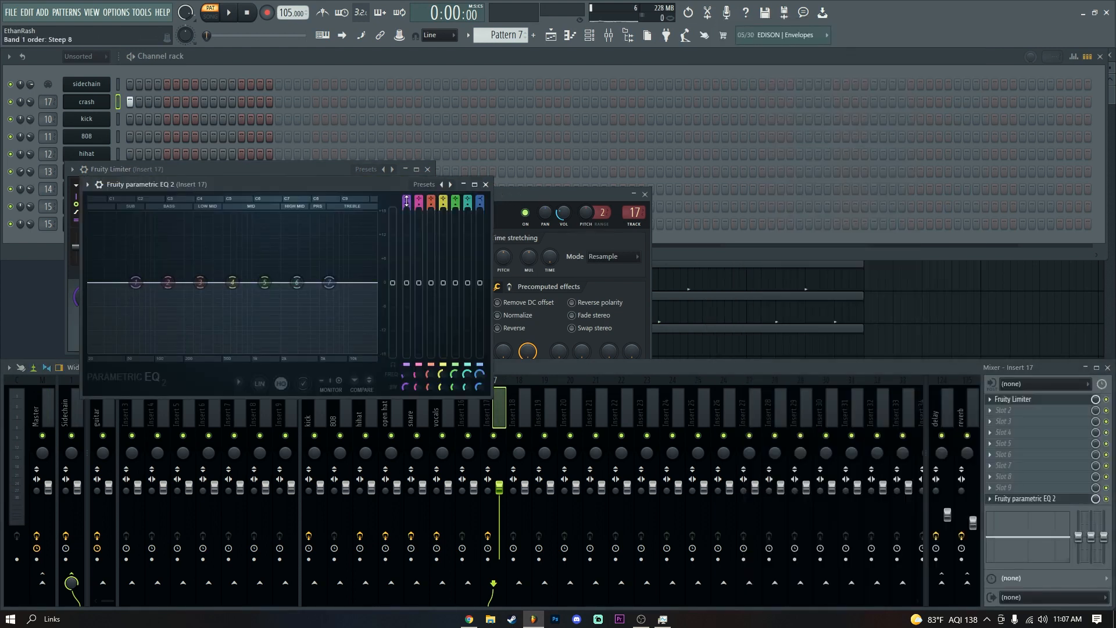
pyautogui.moveTo(135, 283); pyautogui.dragTo(250, 283)
pyautogui.press('space')
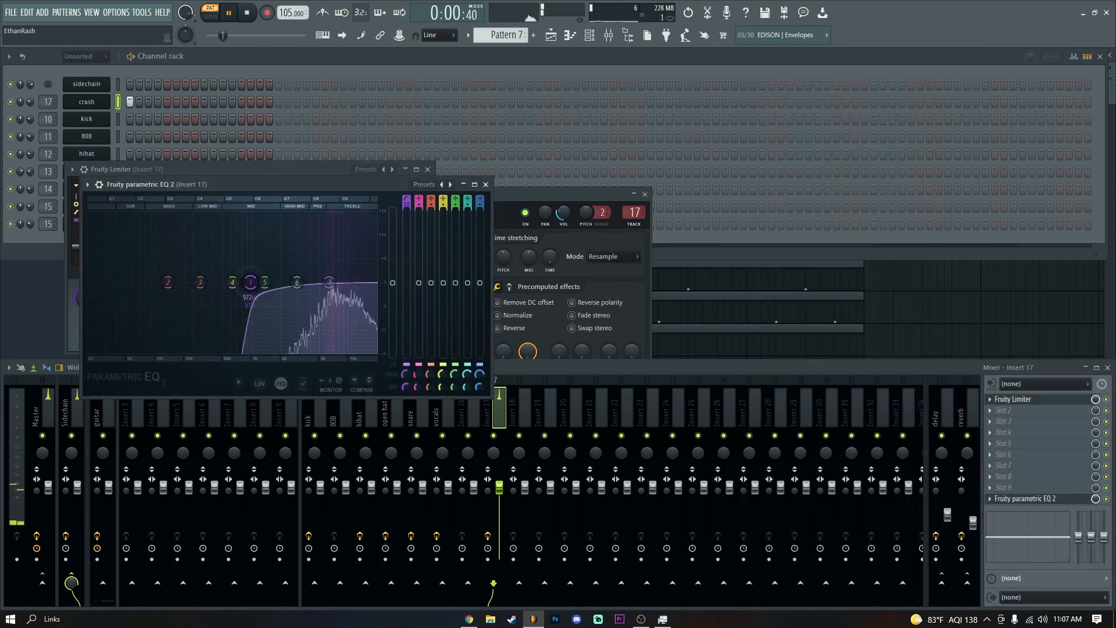
pyautogui.press('space')
pyautogui.click(485, 185)
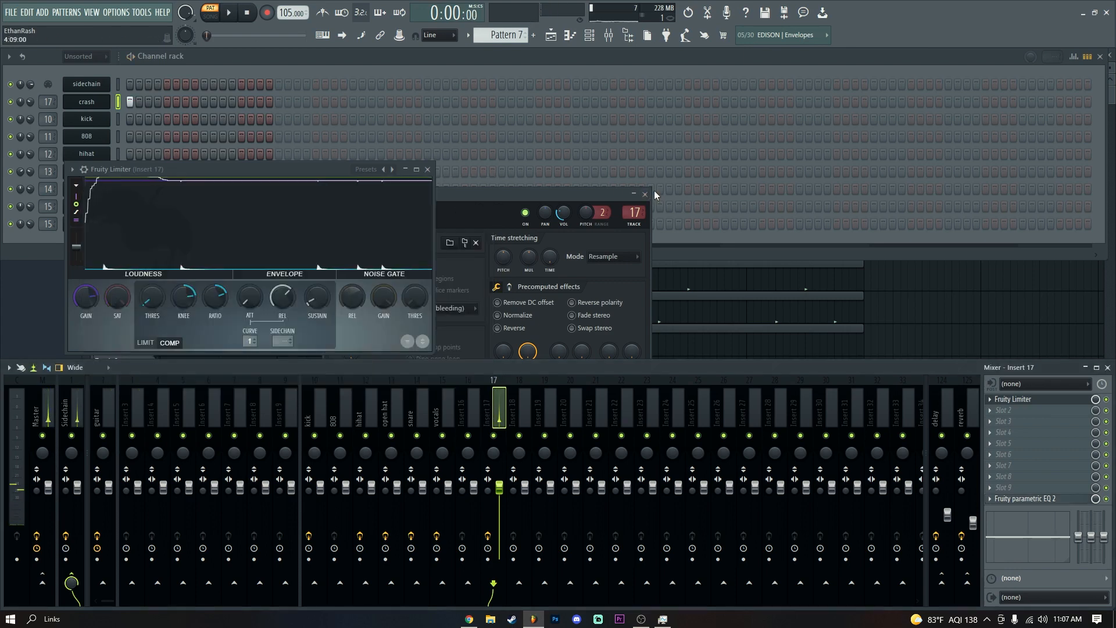
pyautogui.click(645, 194)
pyautogui.click(427, 170)
# Play the arrangement from bar 4 into the hook to judge the processed crash in context and on the mixer.
pyautogui.click(574, 250)
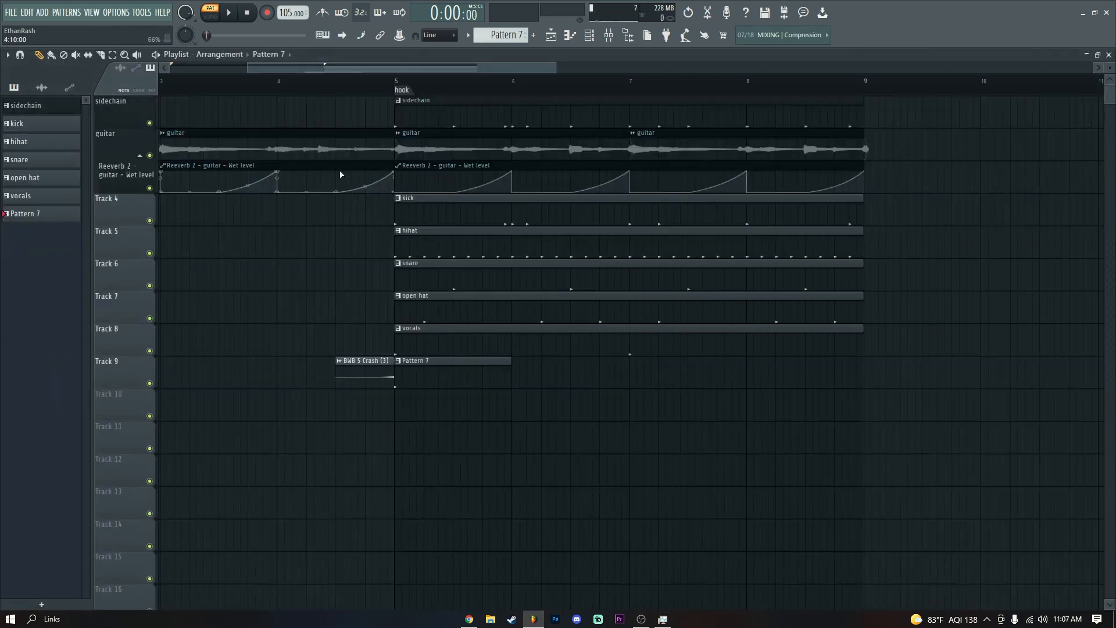
pyautogui.click(282, 94)
pyautogui.press('space')
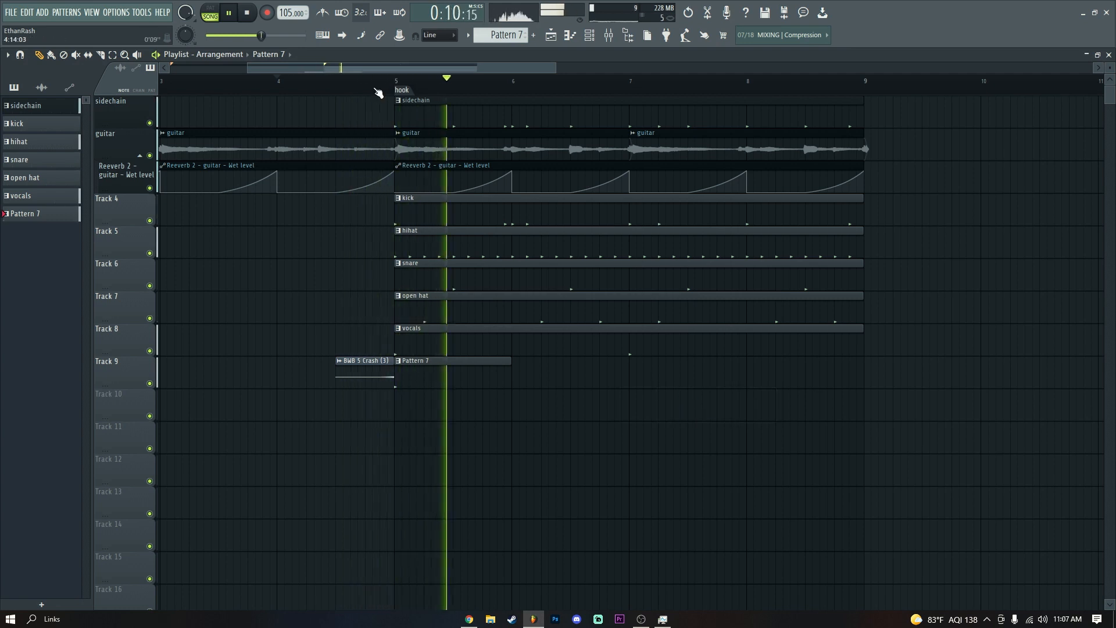
pyautogui.press('space')
pyautogui.click(592, 38)
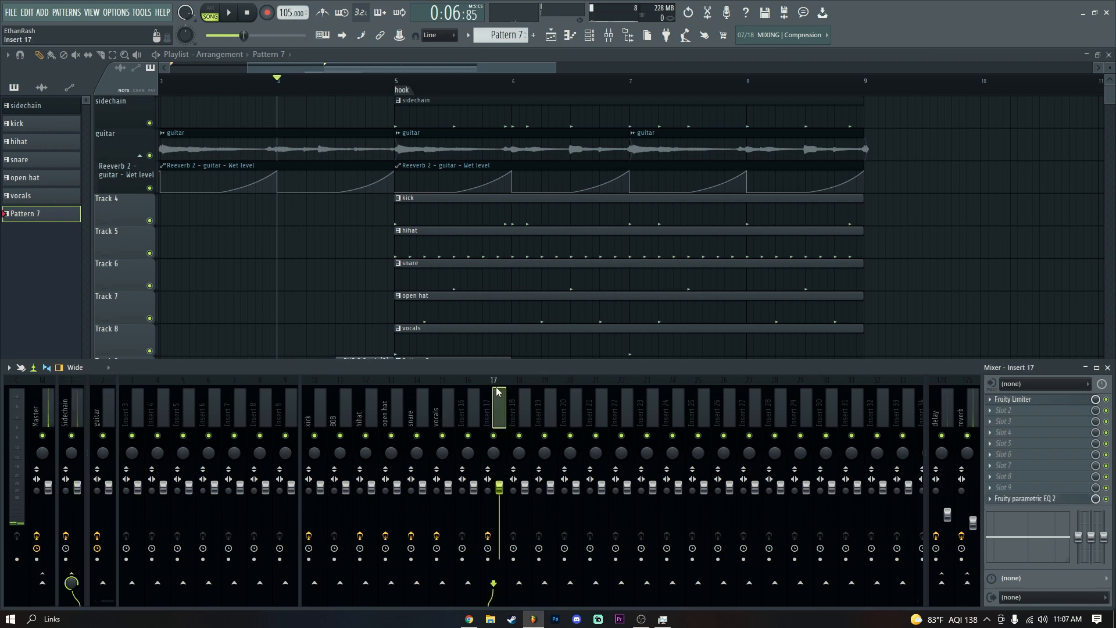
pyautogui.press('space')
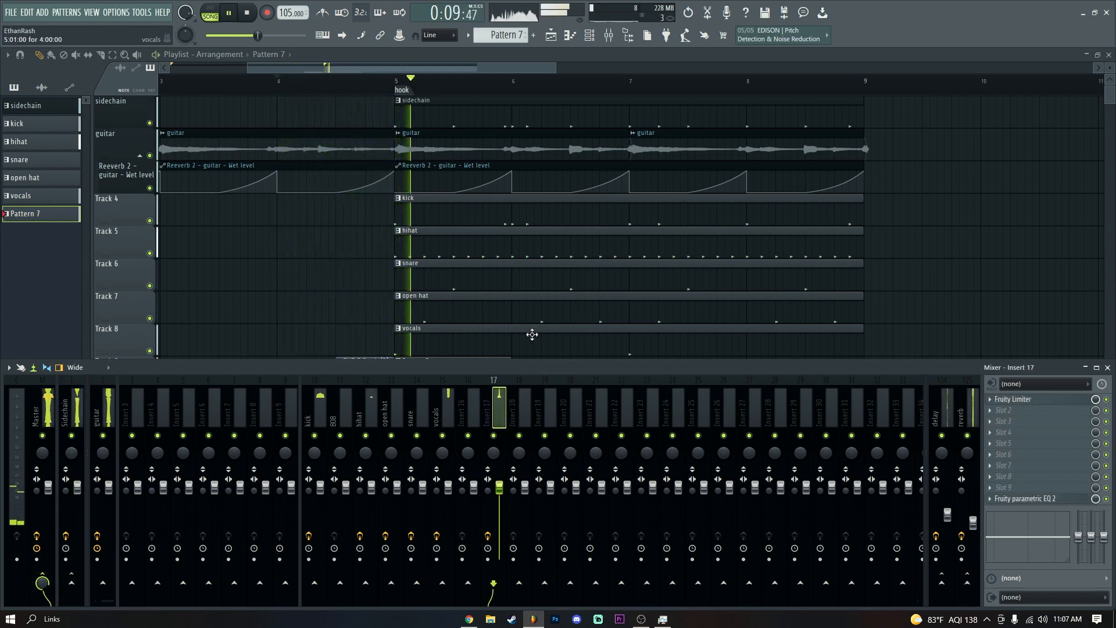
pyautogui.press('F9')
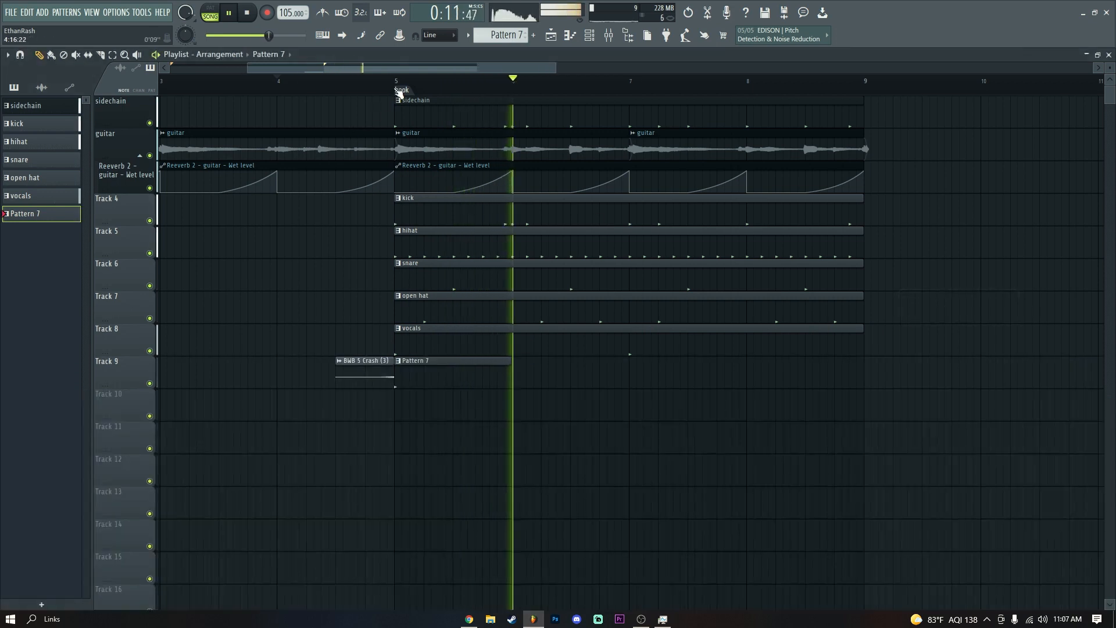
pyautogui.scroll(4, 396, 90)
pyautogui.scroll(-6, 369, 92)
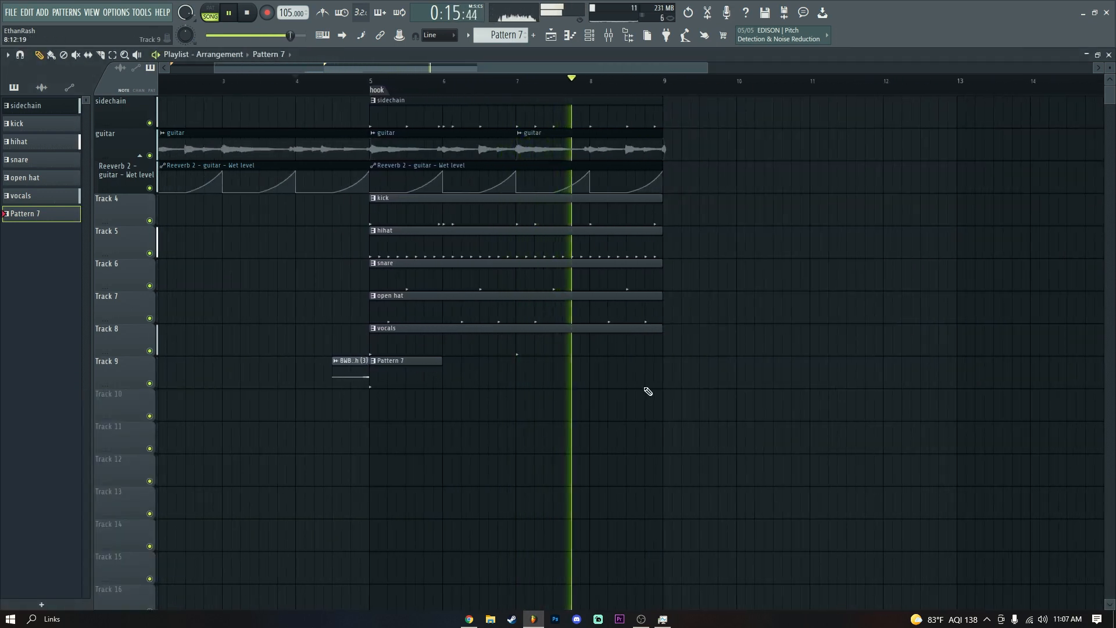
pyautogui.press('space')
# Place a second Pattern 7 clip at bar 9 on Track 9, and duplicate the other hook clips to bar 9.
pyautogui.click(686, 375)
pyautogui.moveTo(697, 354); pyautogui.dragTo(369, 194)
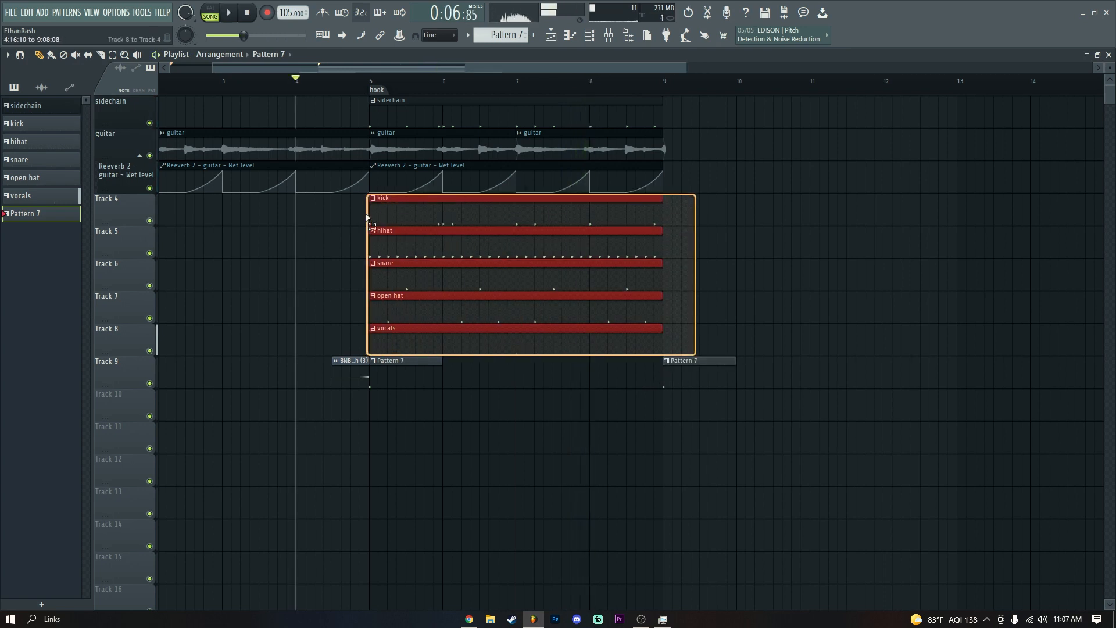
pyautogui.moveTo(379, 97); pyautogui.dragTo(639, 192)
pyautogui.hotkey('ctrl', 'b')
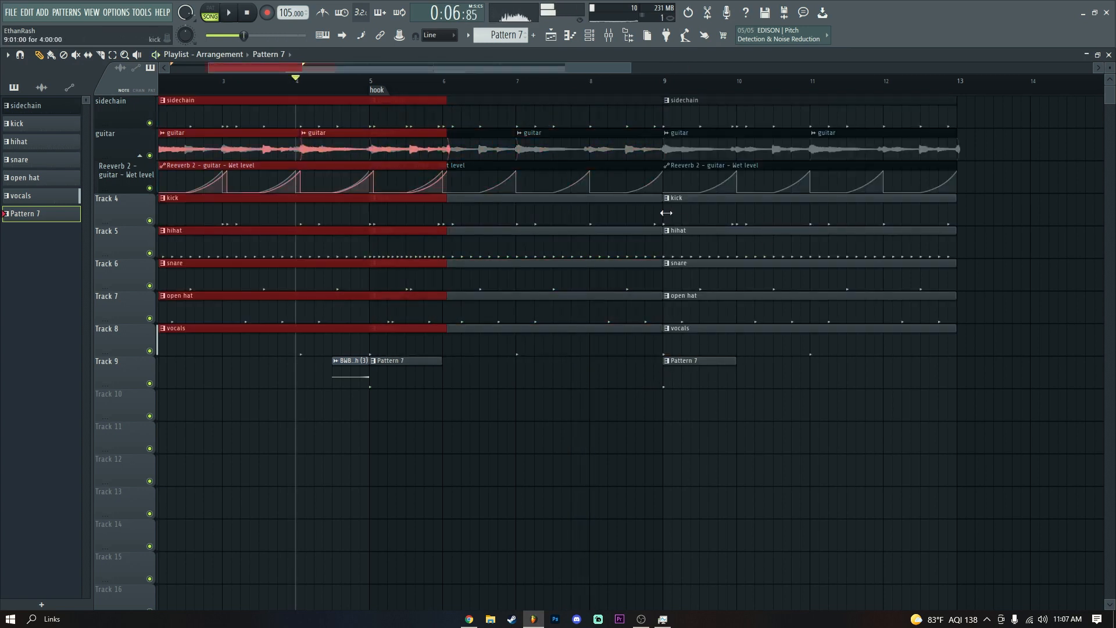
pyautogui.click(803, 423)
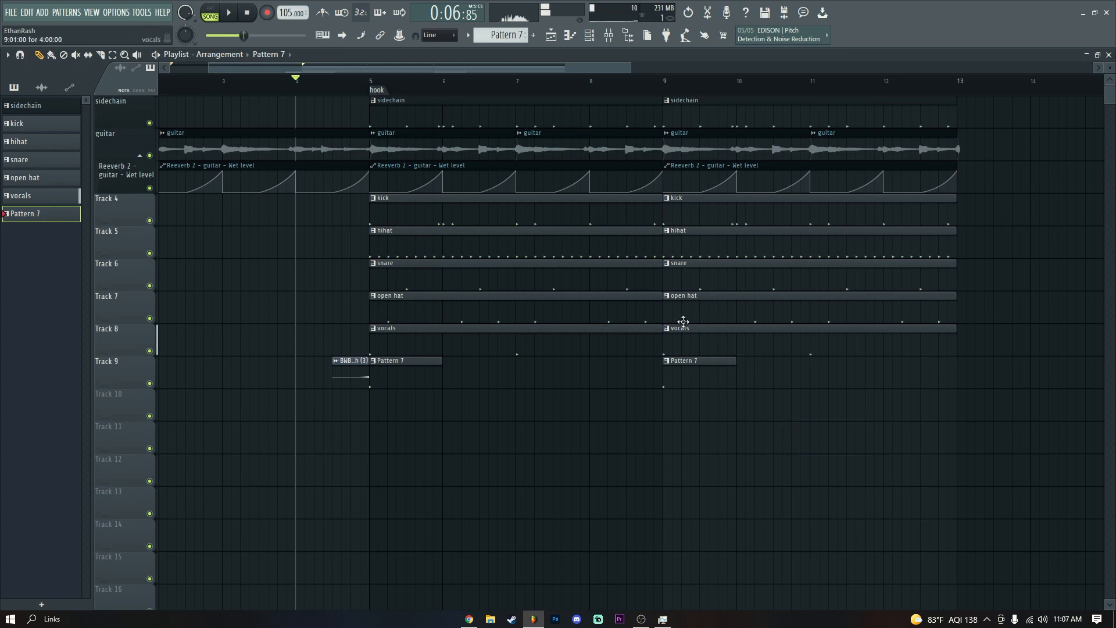
# Move the hihat, snare, open hat, vocals and crash clips down one track to free Track 5.
pyautogui.moveTo(319, 245); pyautogui.dragTo(942, 418)
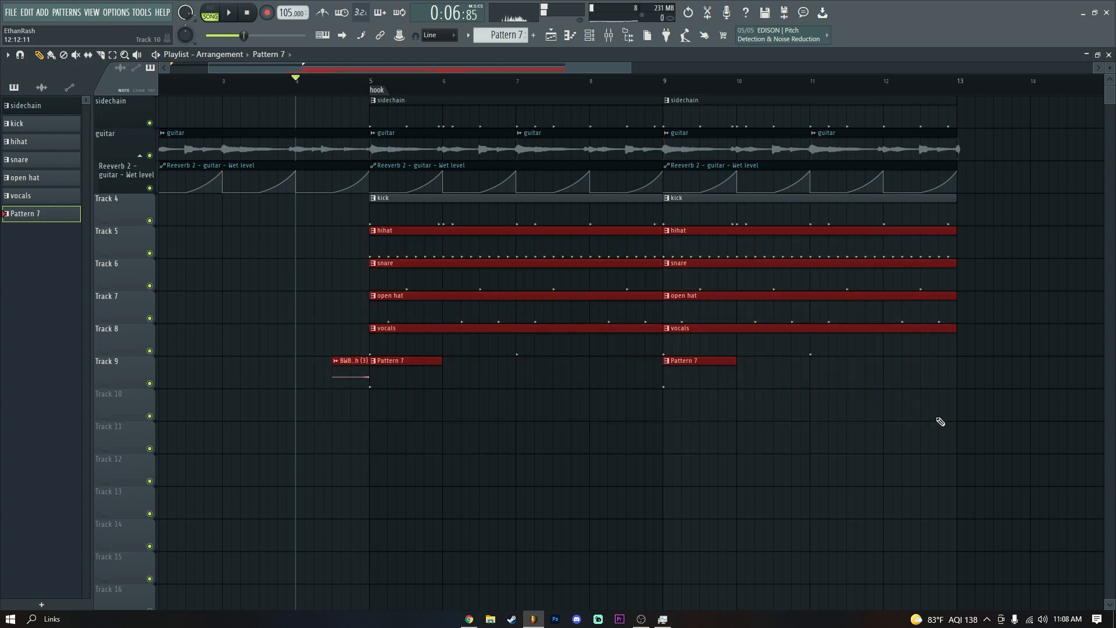
pyautogui.press('Down')
pyautogui.click(934, 469)
# Insert a new pattern before hihat, name it 808, and place it on Track 5 at the start of the hook.
pyautogui.scroll(6, 487, 35)
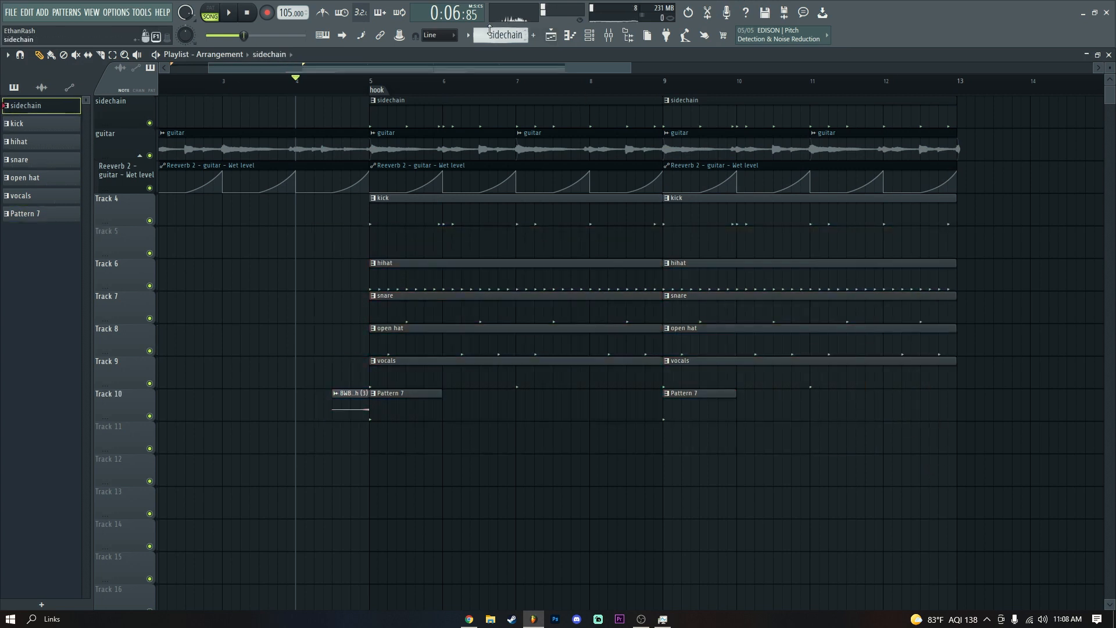
pyautogui.scroll(-2, 487, 35)
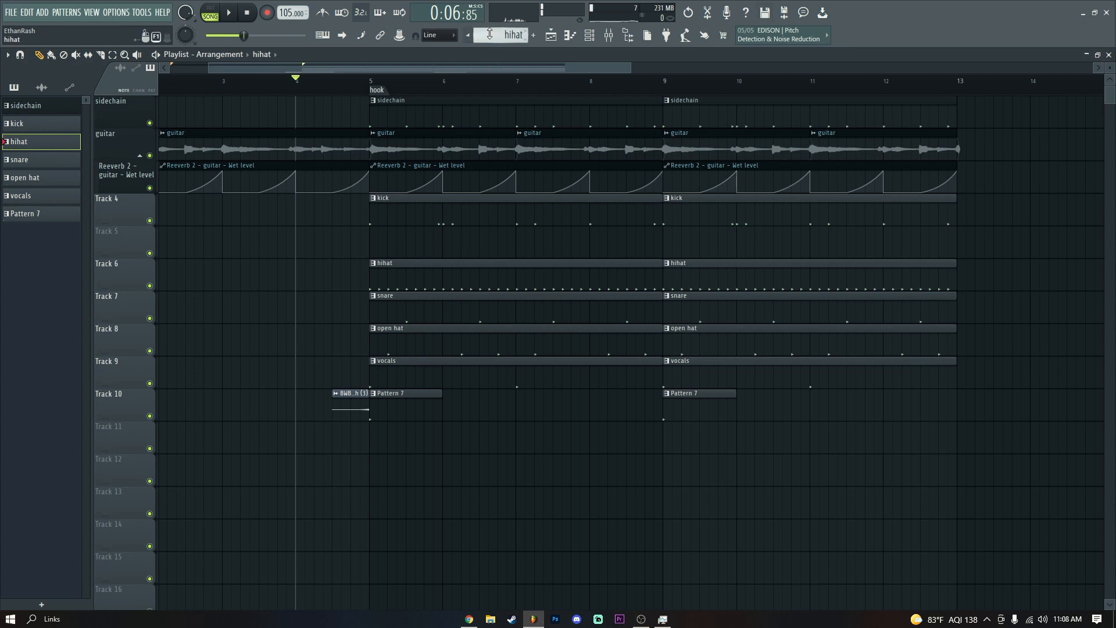
pyautogui.click(489, 34)
pyautogui.click(563, 157)
pyautogui.write('8')
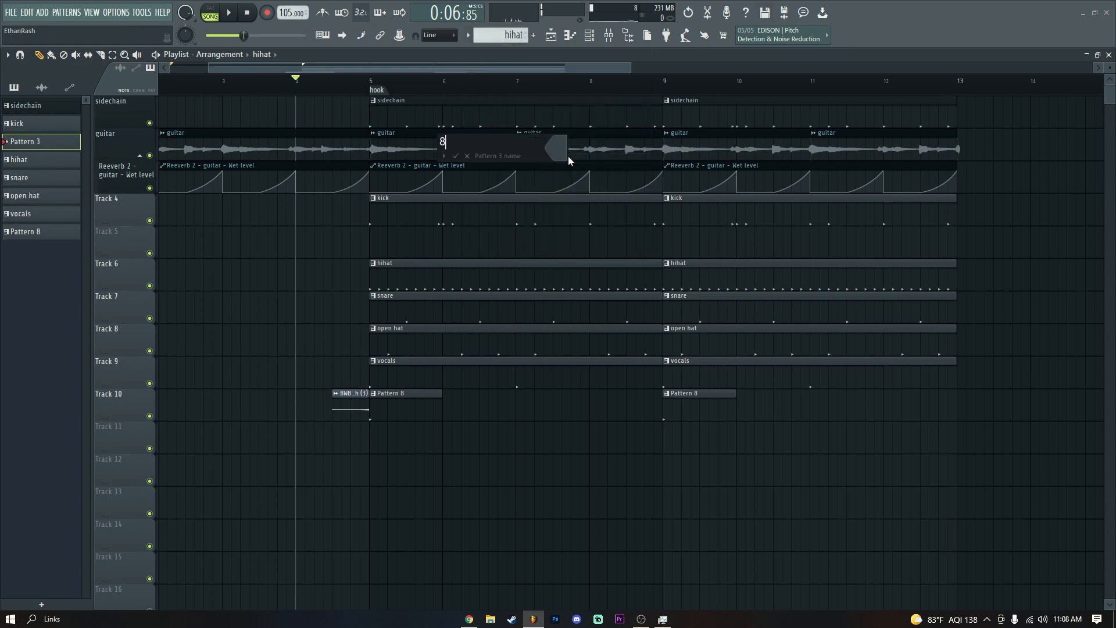
pyautogui.write('08')
pyautogui.press('Return')
pyautogui.click(368, 251)
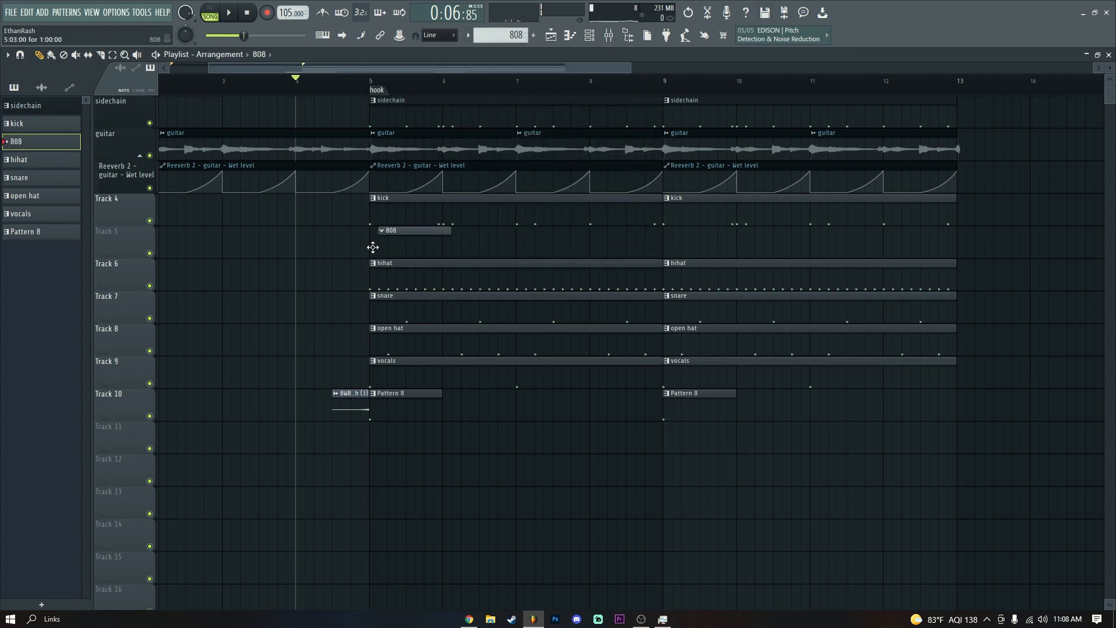
# Show the channel rack, check the 808's sample settings, and bring up its mixer track.
pyautogui.press('F12')
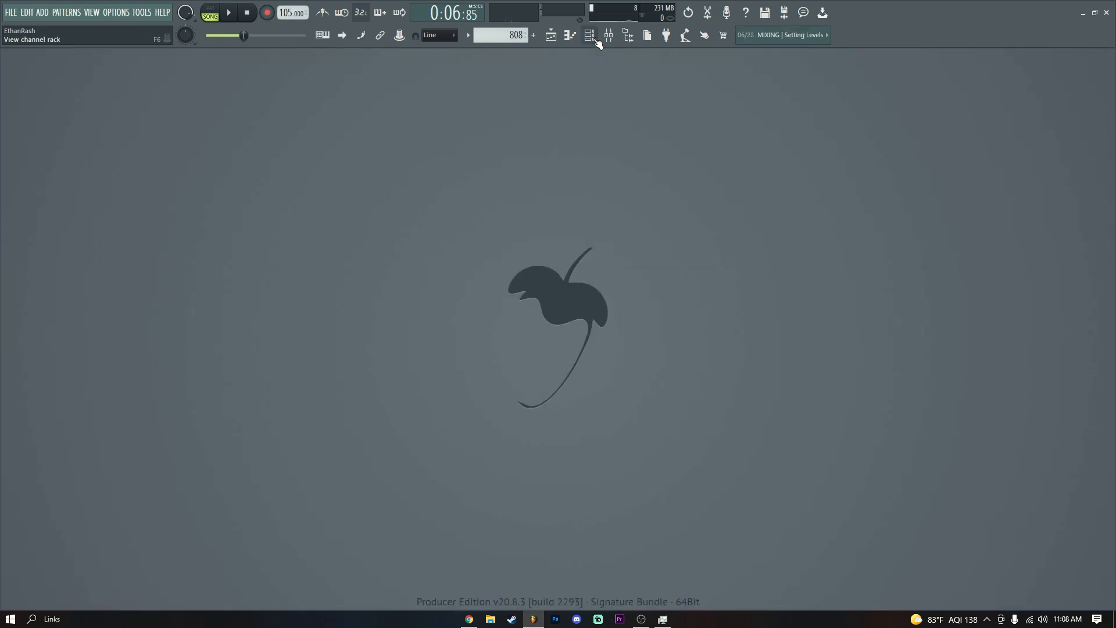
pyautogui.click(593, 39)
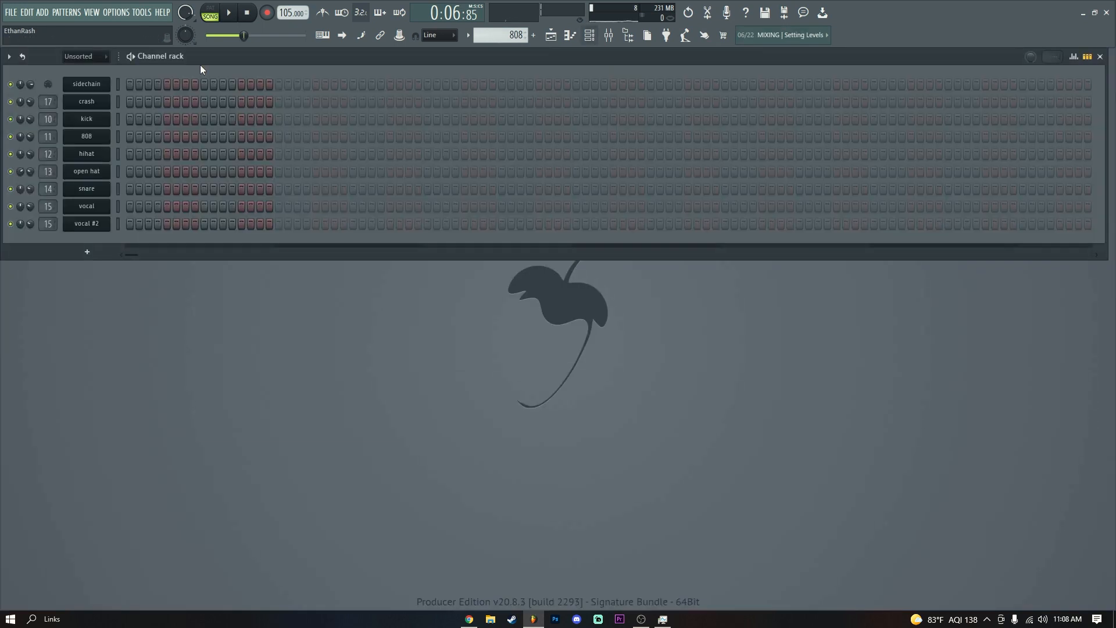
pyautogui.click(91, 140)
pyautogui.moveTo(498, 200); pyautogui.dragTo(608, 168)
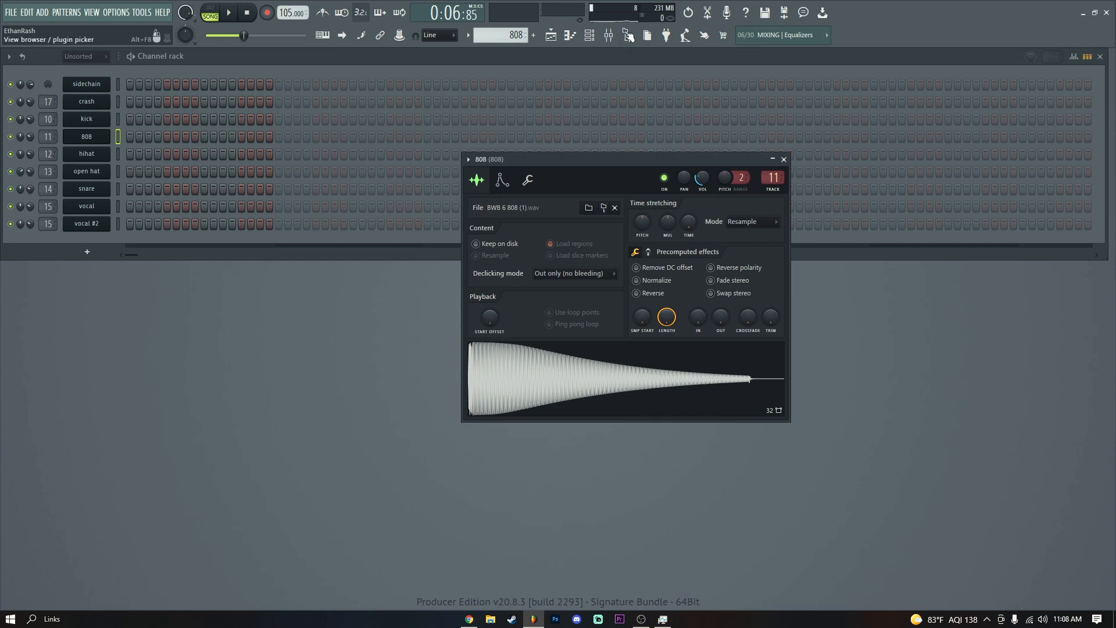
pyautogui.click(609, 36)
pyautogui.click(784, 159)
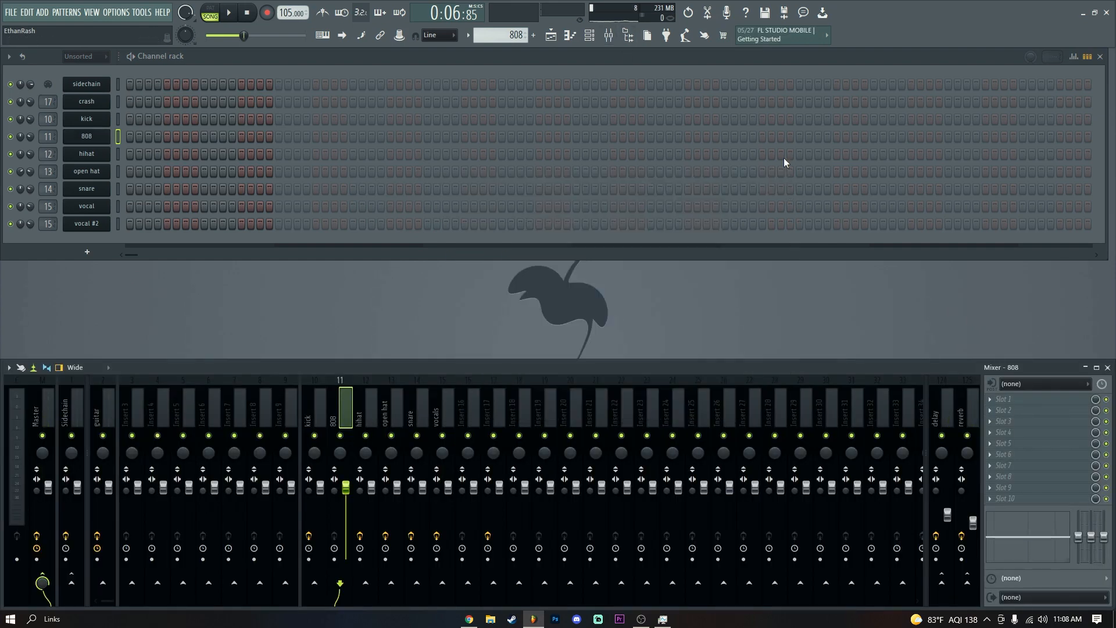
pyautogui.click(1001, 399)
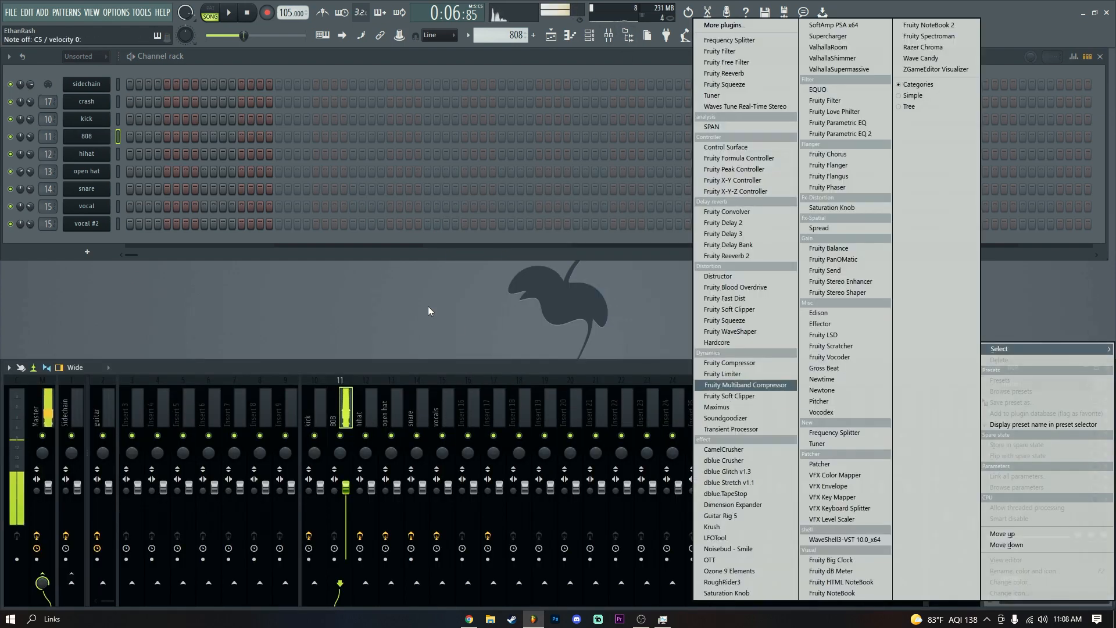
# Enable the 808's volume envelope with no attack, maximum hold, no decay and 0% sustain, then close the sampler window.
pyautogui.click(86, 138)
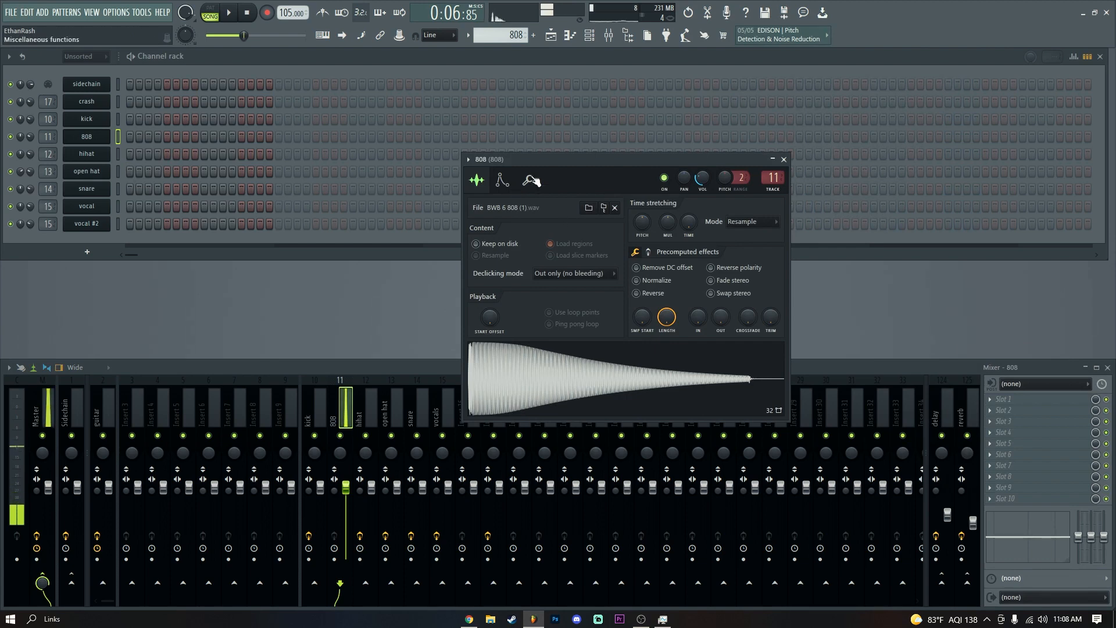
pyautogui.click(502, 181)
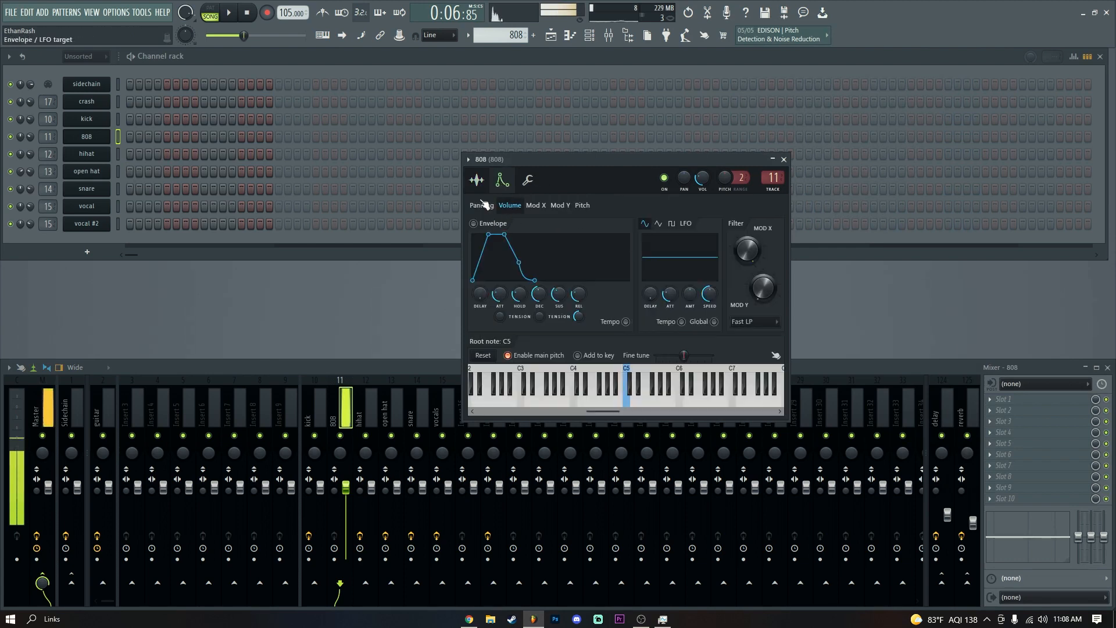
pyautogui.press('space')
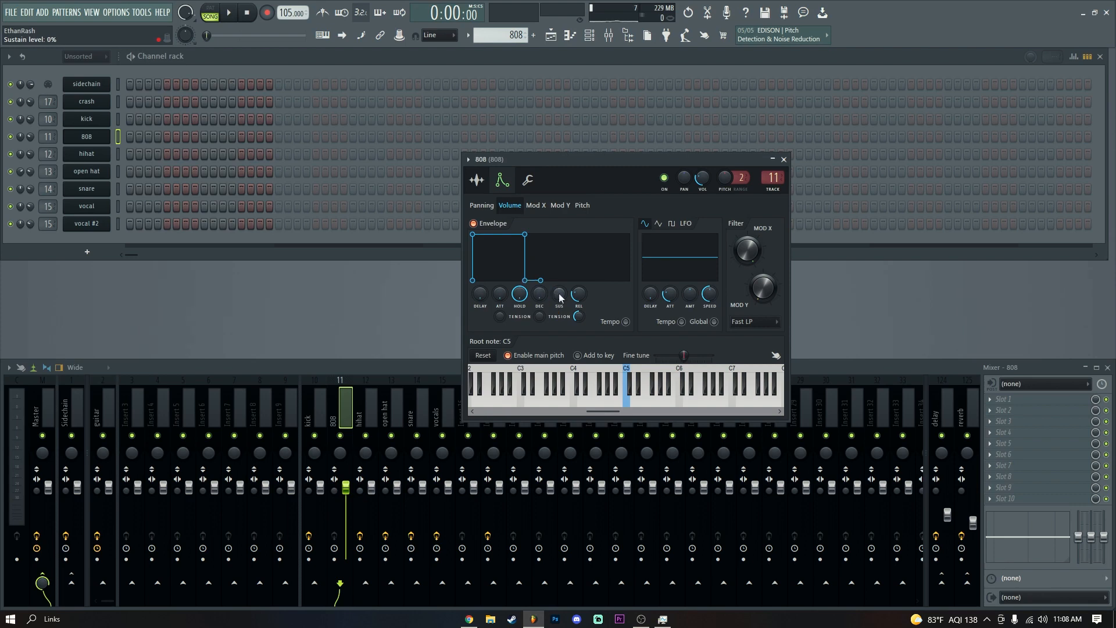
pyautogui.click(478, 182)
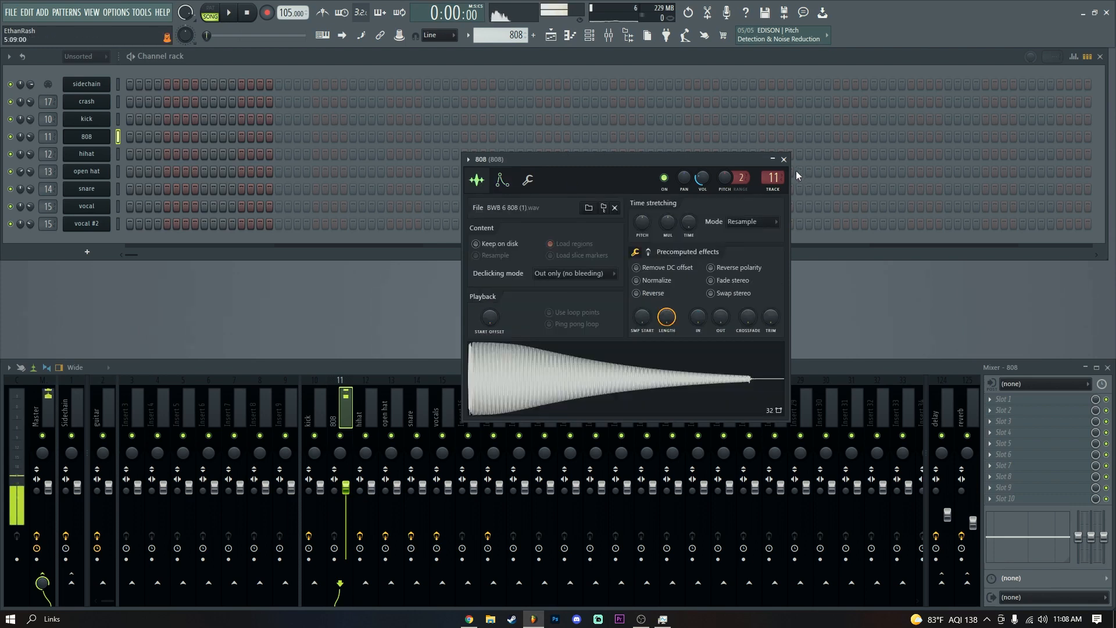
pyautogui.click(784, 159)
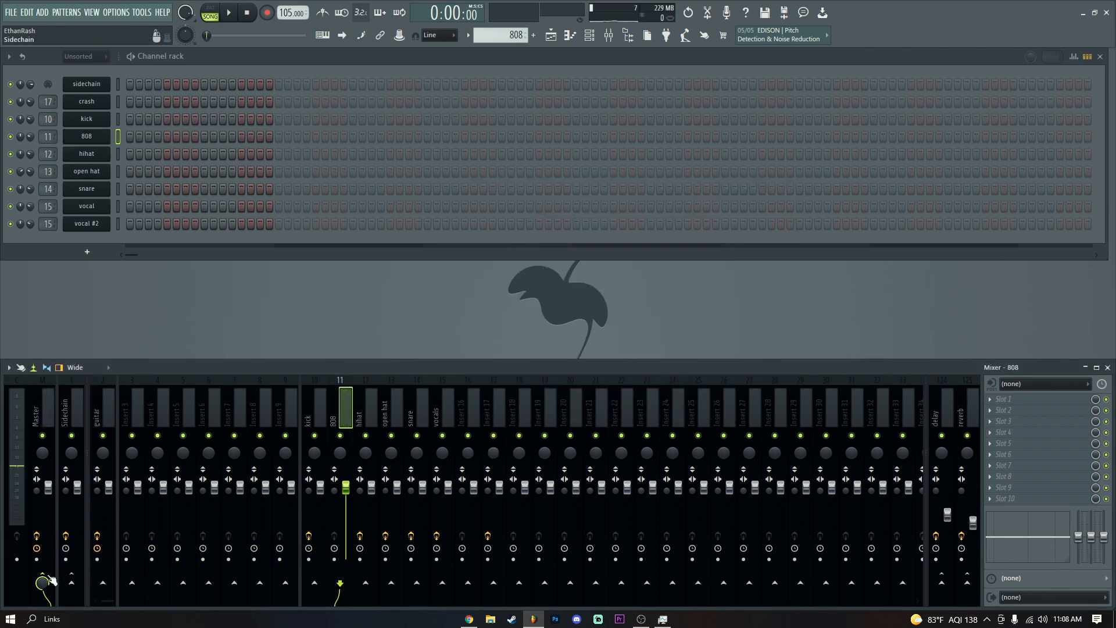
# Route the 808 mixer track to the Sidechain track instead of Master, and check the LFOTool settings on Sidechain.
pyautogui.click(72, 582)
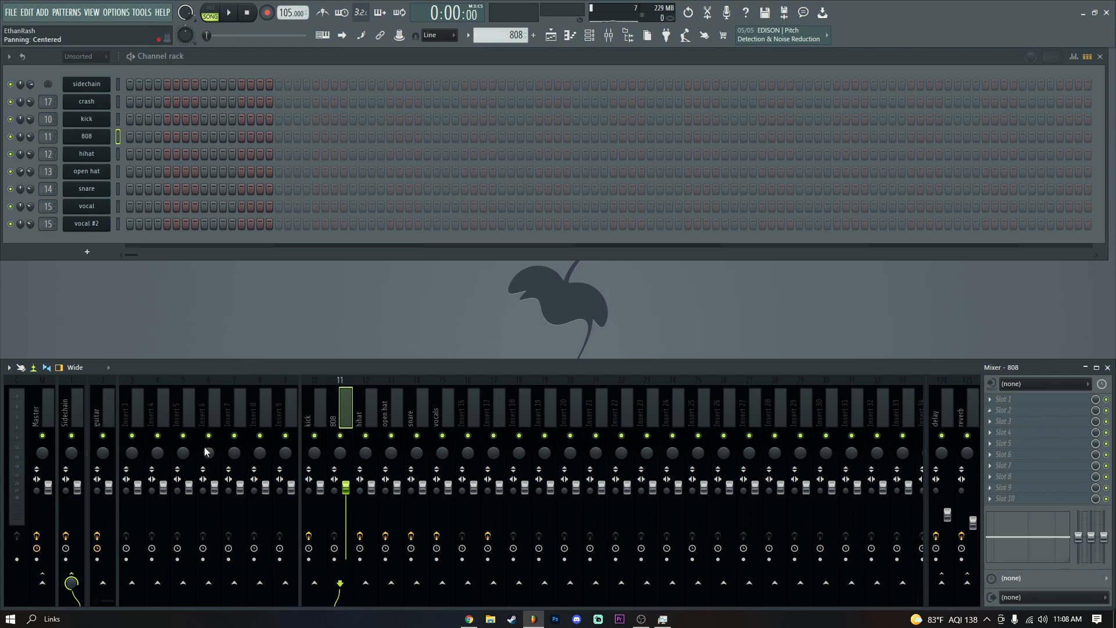
pyautogui.click(71, 408)
pyautogui.click(1006, 399)
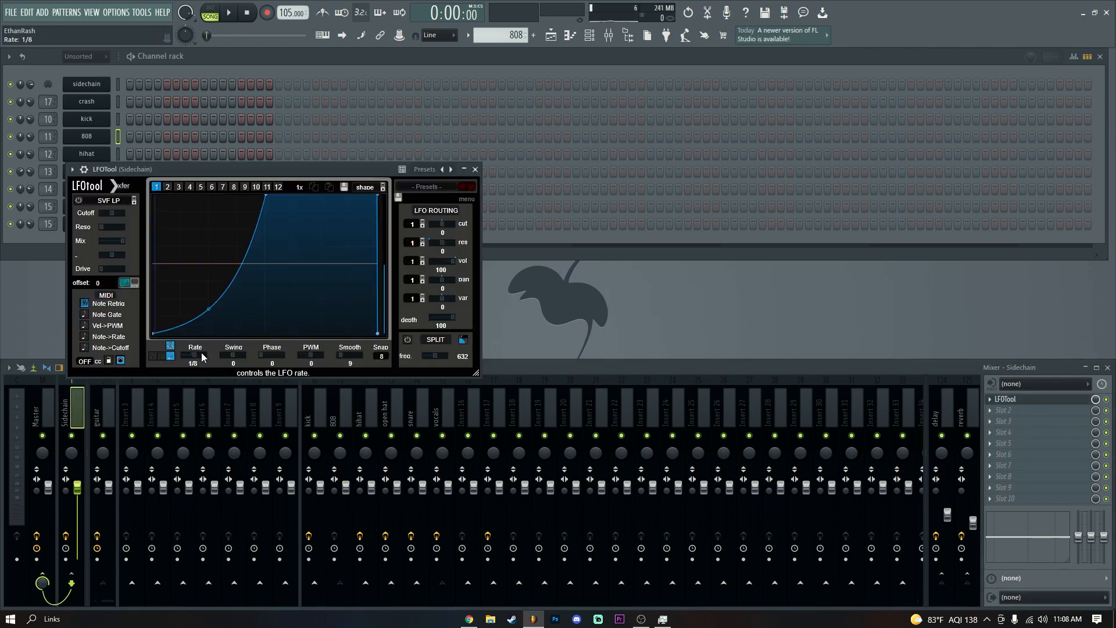
pyautogui.click(475, 169)
# Load Fruity Limiter in the first effect slot of the 808 mixer track.
pyautogui.click(342, 407)
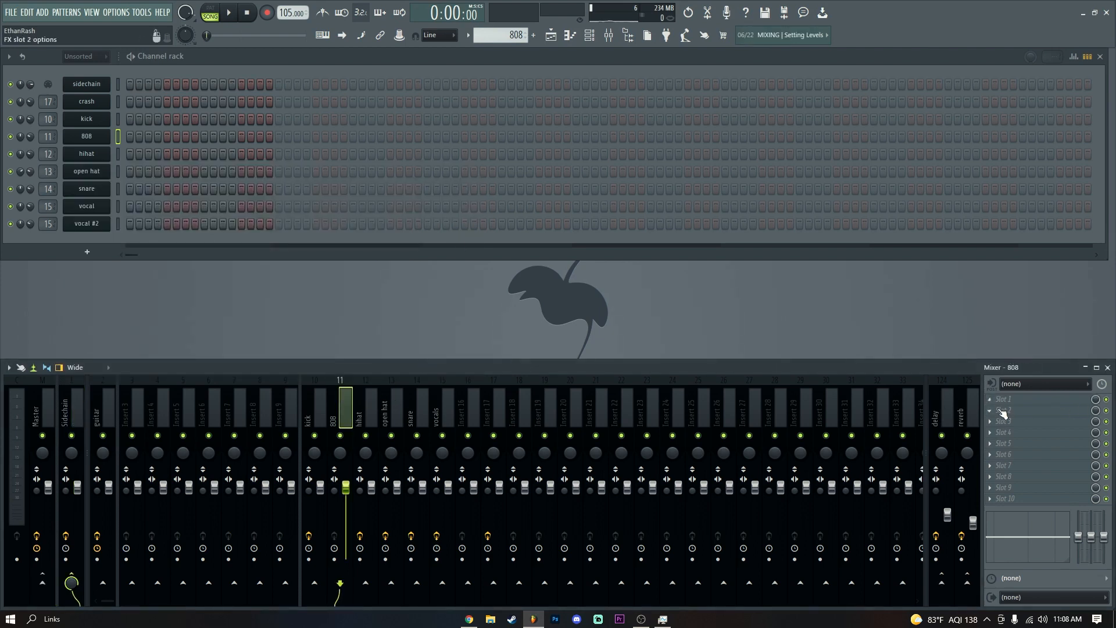
pyautogui.click(1004, 399)
pyautogui.click(723, 374)
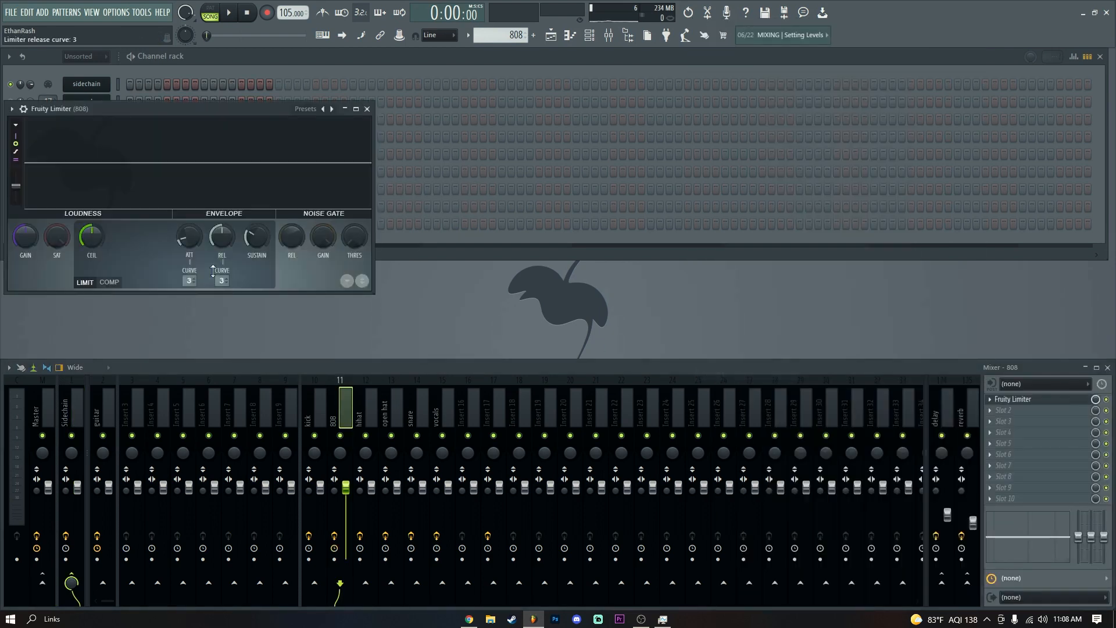
# Switch the 808's Fruity Limiter to compressor mode, lower the threshold, raise knee and ratio, and boost the gain to about 13.5 dB.
pyautogui.click(116, 285)
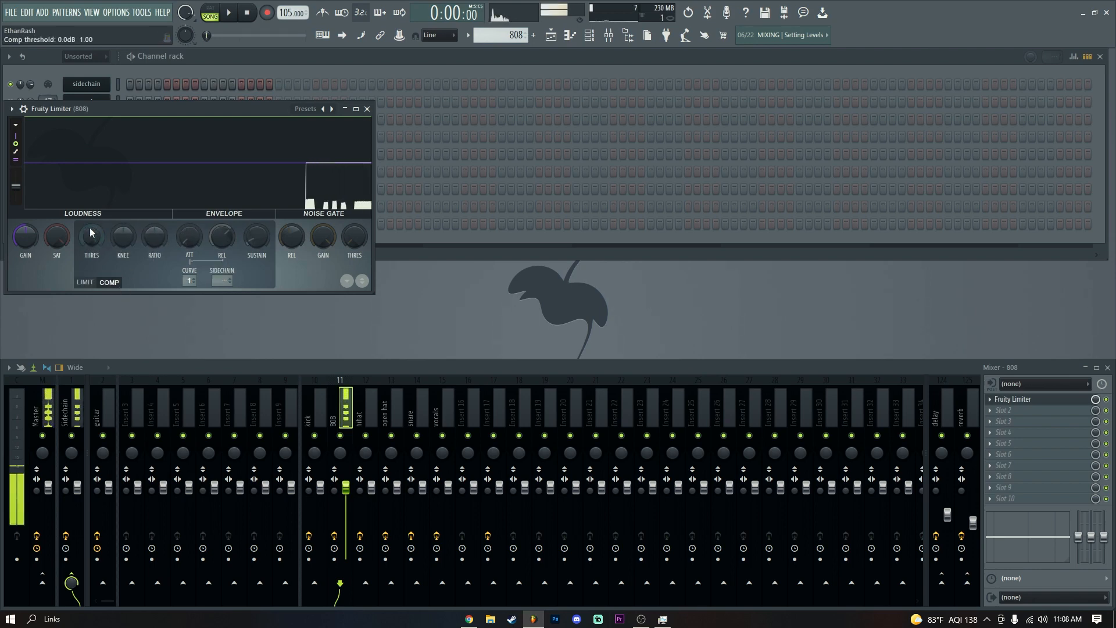
pyautogui.moveTo(92, 235); pyautogui.dragTo(92, 291)
pyautogui.moveTo(92, 235); pyautogui.dragTo(155, 225)
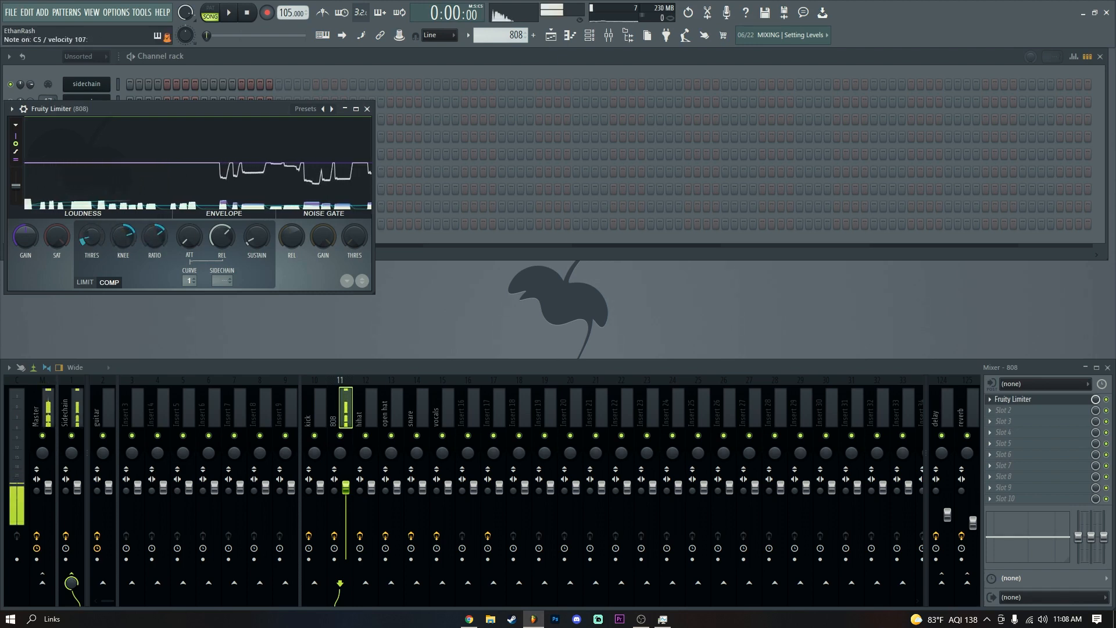
pyautogui.moveTo(26, 236); pyautogui.dragTo(25, 221)
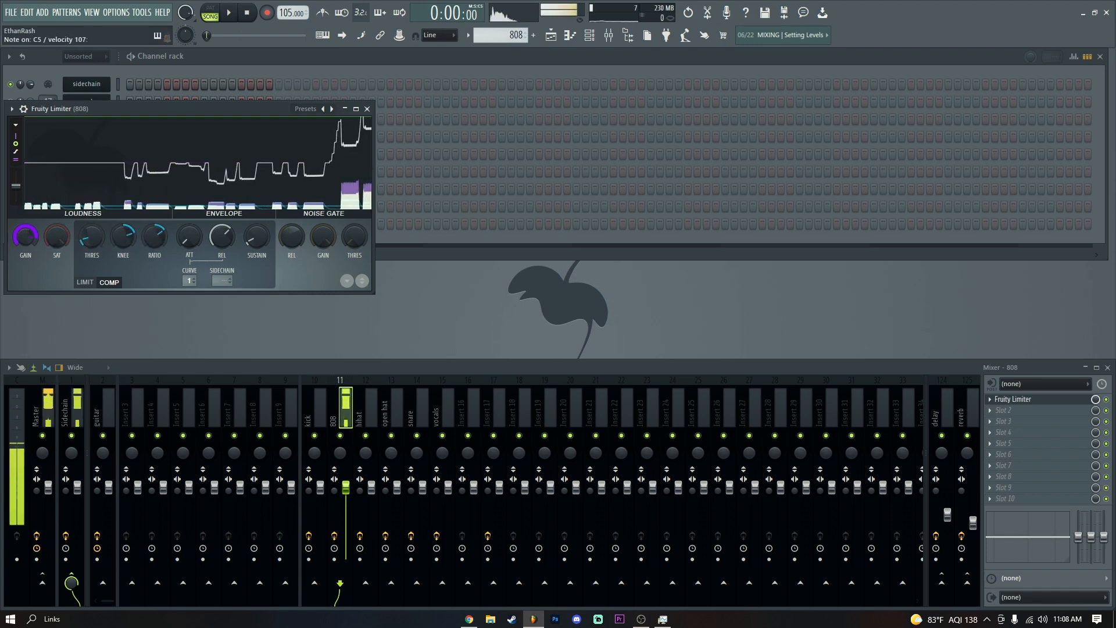
pyautogui.click(367, 109)
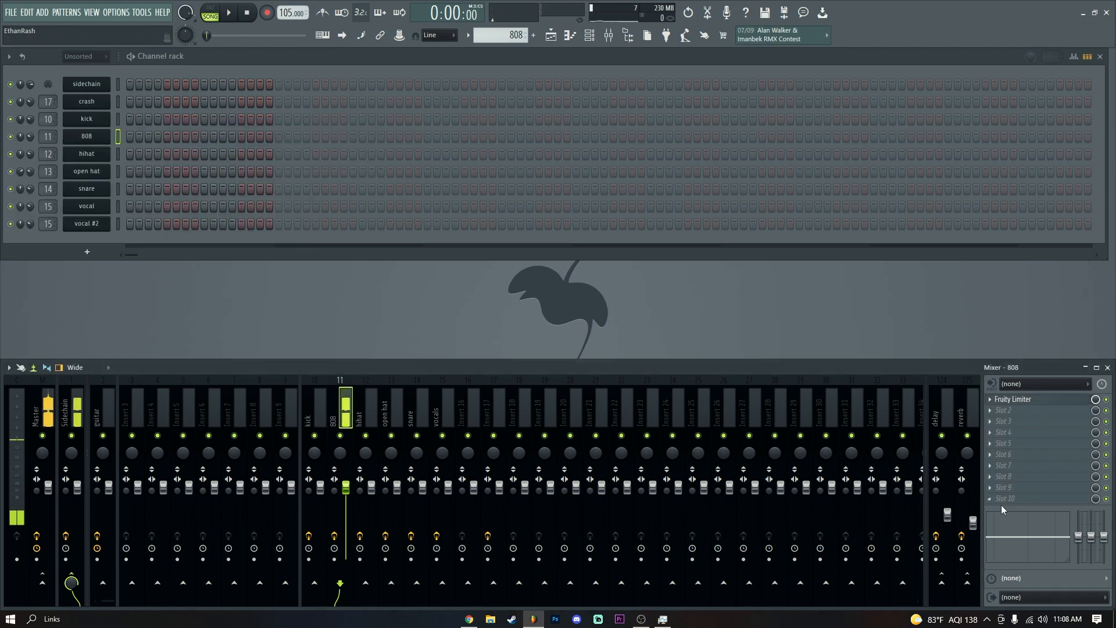
# Load Fruity Parametric EQ 2 in slot 10 of the 808 track, with a high-pass on band 1 and a low-pass on band 7.
pyautogui.click(989, 487)
pyautogui.click(840, 134)
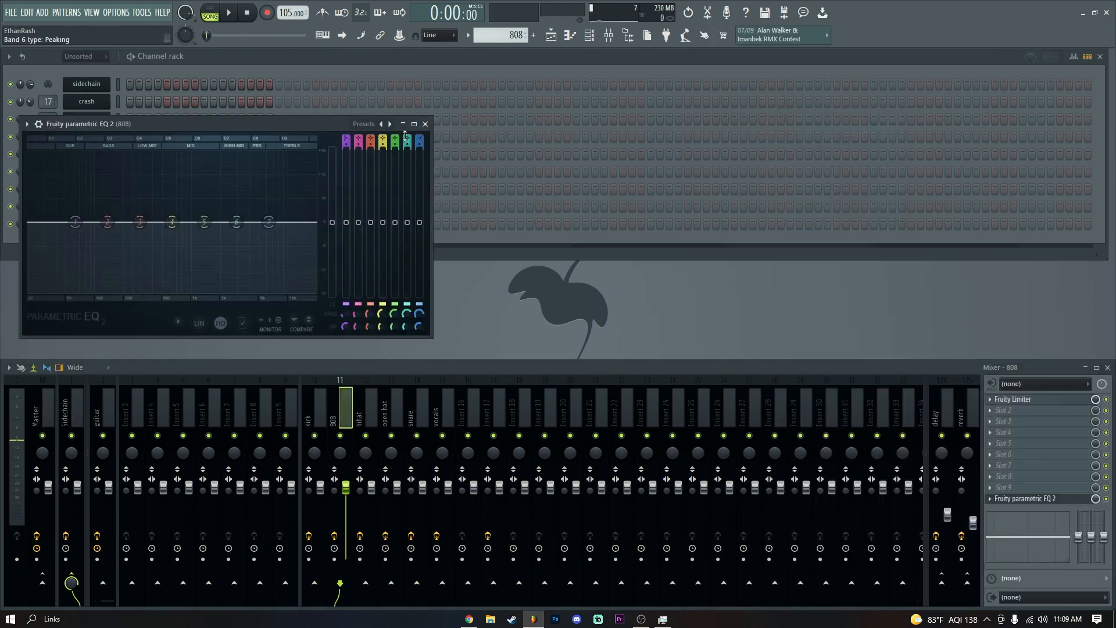
pyautogui.click(397, 135)
pyautogui.click(409, 180)
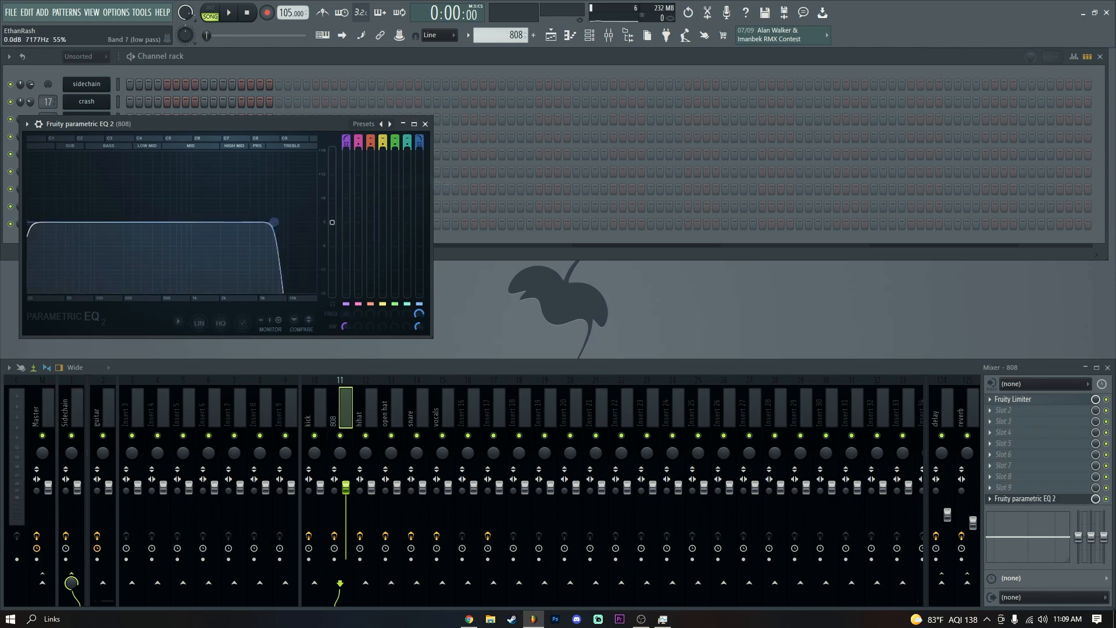
pyautogui.click(425, 124)
# Copy the kick pattern's notes into the 808 channel of the 808 pattern and lengthen each note to meet the next.
pyautogui.scroll(-1, 507, 44)
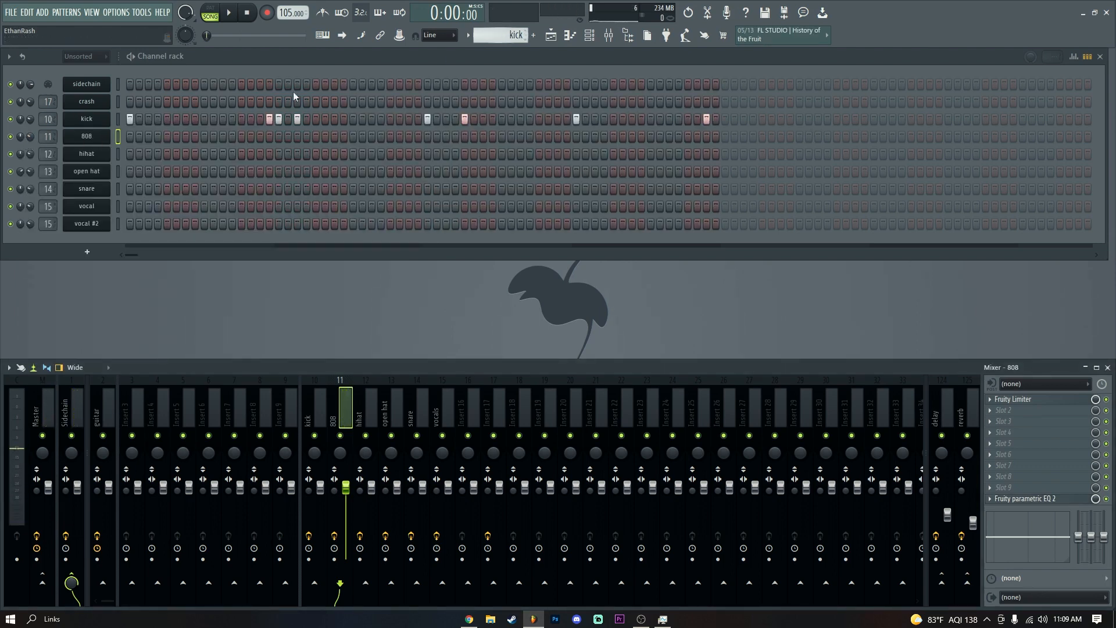
pyautogui.scroll(1, 495, 39)
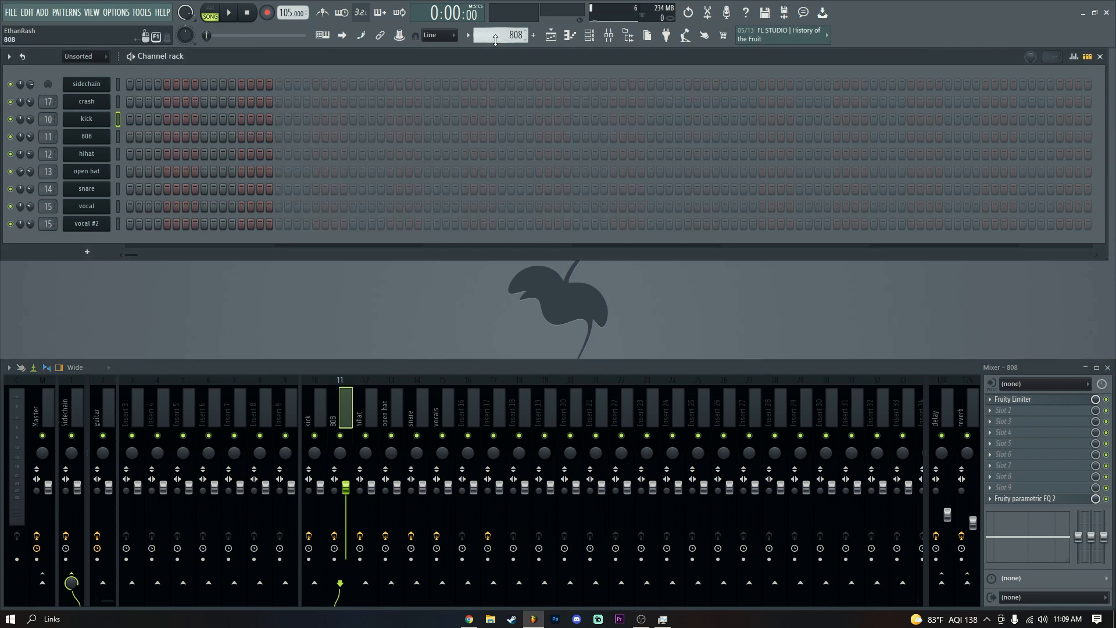
pyautogui.rightClick(109, 136)
pyautogui.click(135, 135)
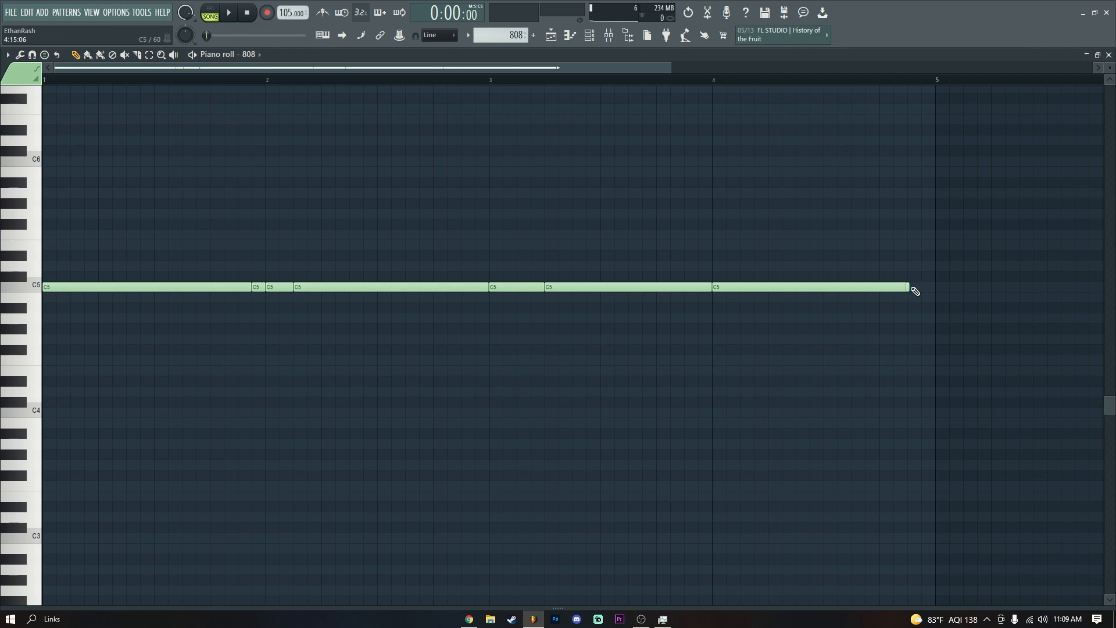
# Extend the last 808 note to the start of bar 5 and move all the notes down to E4.
pyautogui.moveTo(956, 250); pyautogui.dragTo(171, 346)
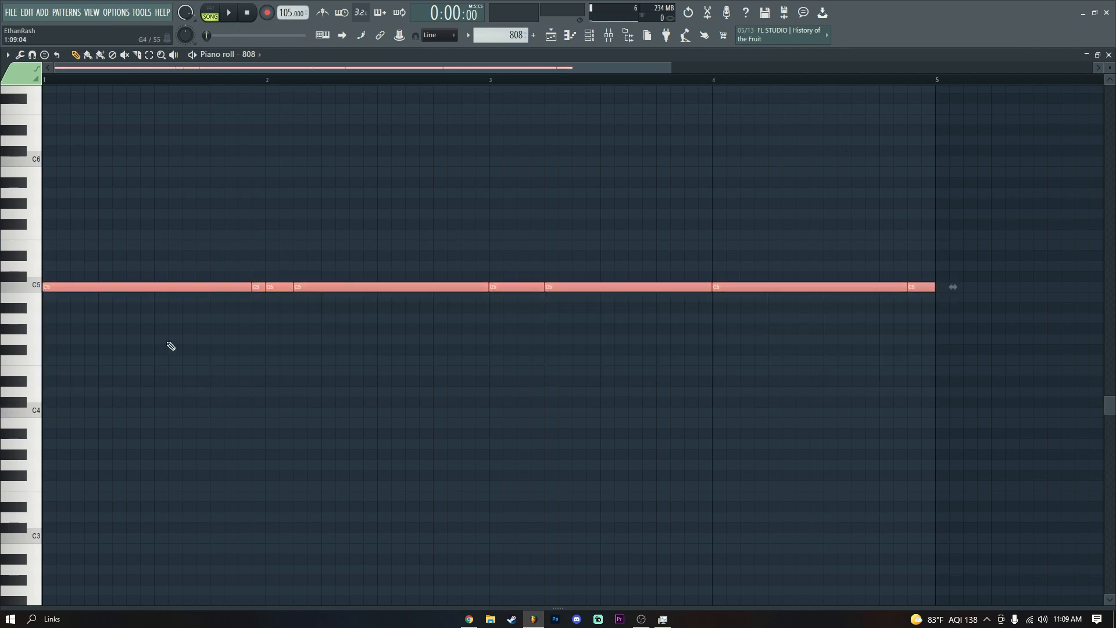
pyautogui.moveTo(119, 293); pyautogui.dragTo(107, 377)
pyautogui.click(134, 328)
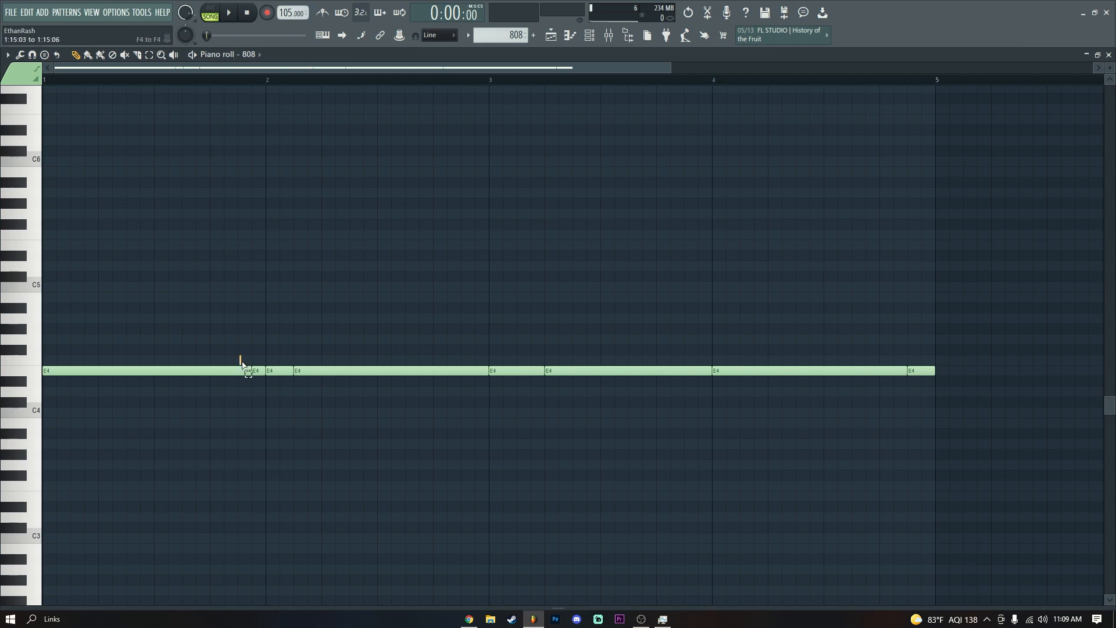
pyautogui.moveTo(252, 384); pyautogui.dragTo(43, 383)
pyautogui.hotkey('ctrl', 'Up')
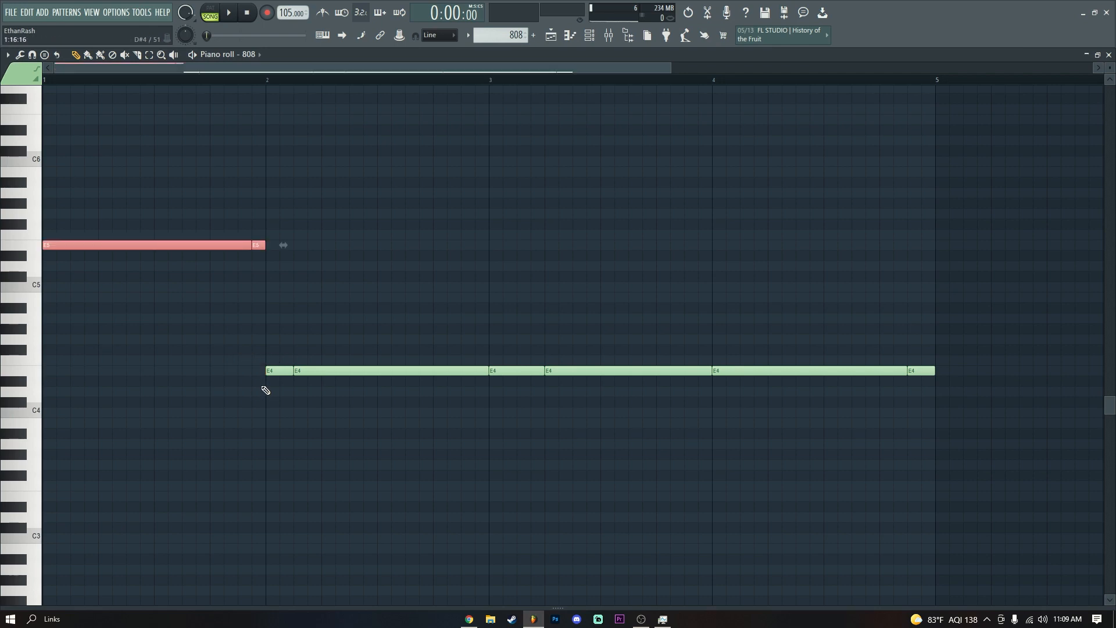
pyautogui.hotkey('ctrl', 'Down')
# Raise the short note ending bar 1, the first note of bar 3 and the last note to E5, slightly shortening the bar 3 note.
pyautogui.click(263, 372)
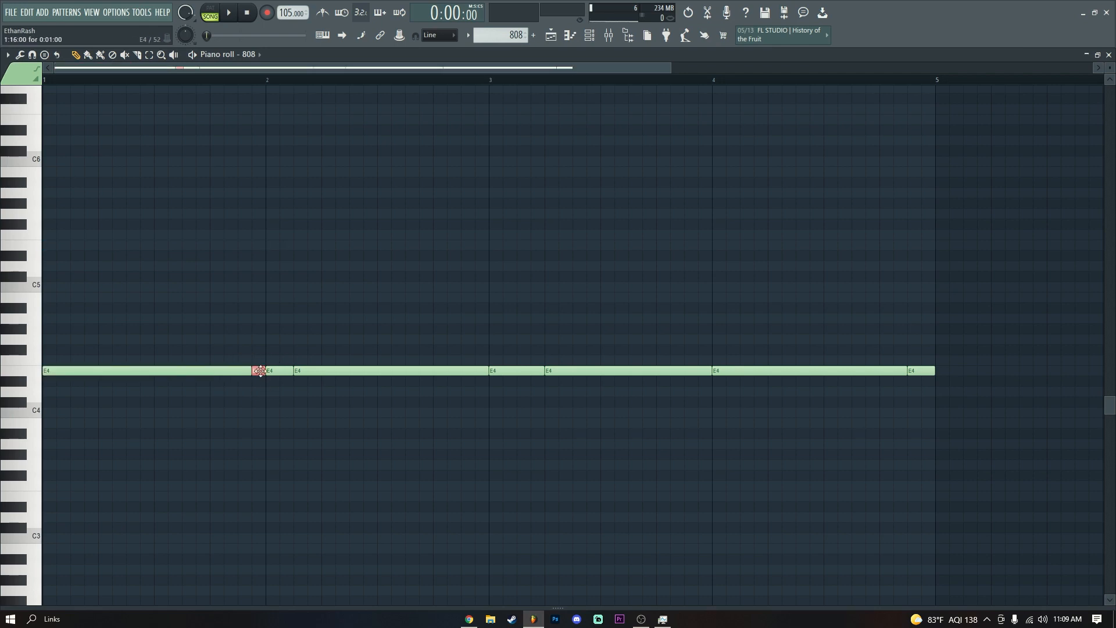
pyautogui.hotkey('ctrl', 'Up')
pyautogui.click(536, 372)
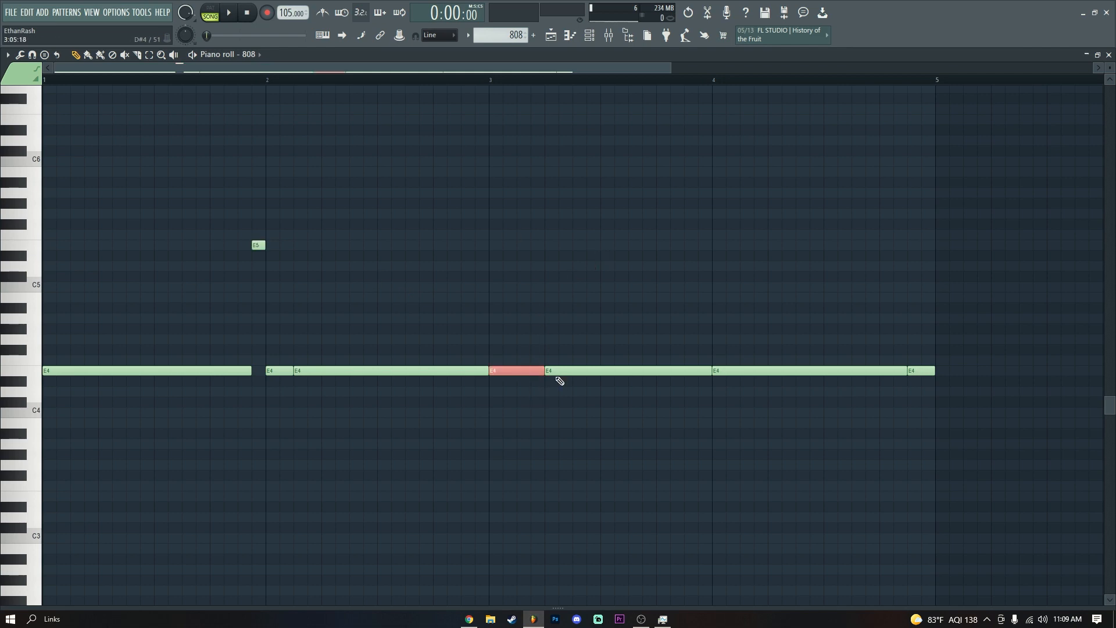
pyautogui.hotkey('ctrl', 'Up')
pyautogui.hotkey('ctrl', 'Up')
pyautogui.hotkey('ctrl', 'Down')
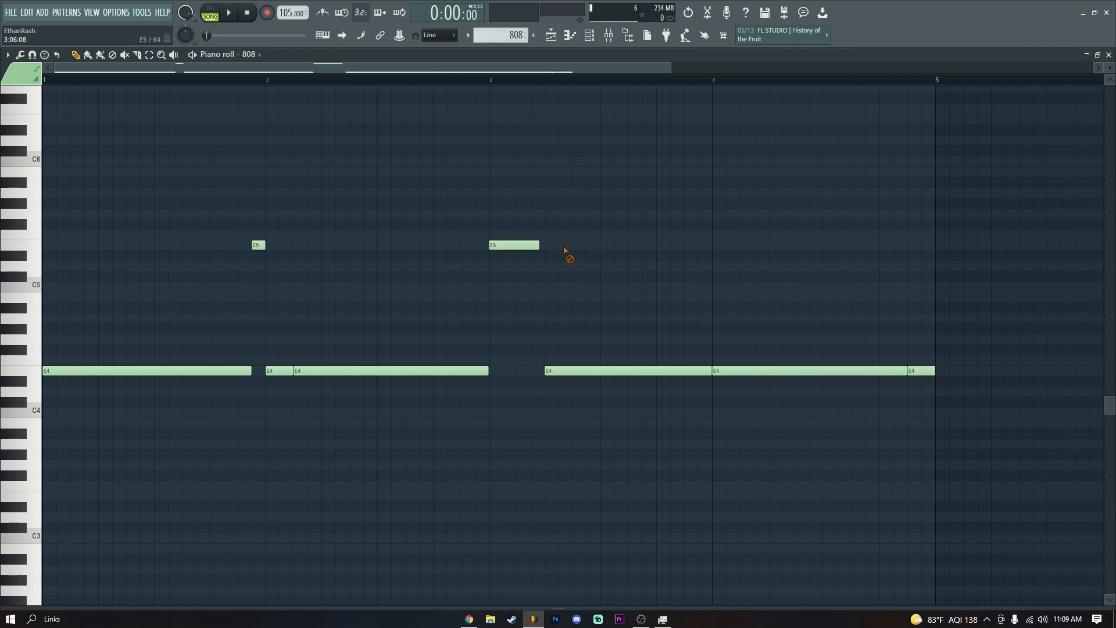
pyautogui.click(921, 371)
pyautogui.hotkey('ctrl', 'Up')
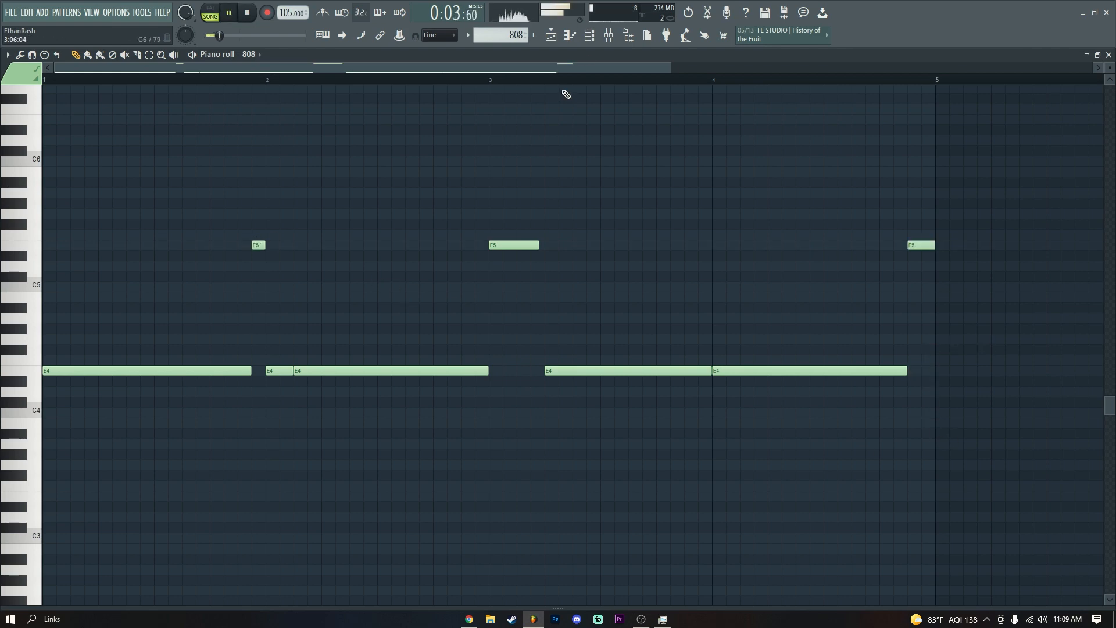
# Add a slight fade-out to the 808 sample in its sampler settings and return to the 808 piano roll.
pyautogui.press('F6')
pyautogui.click(104, 138)
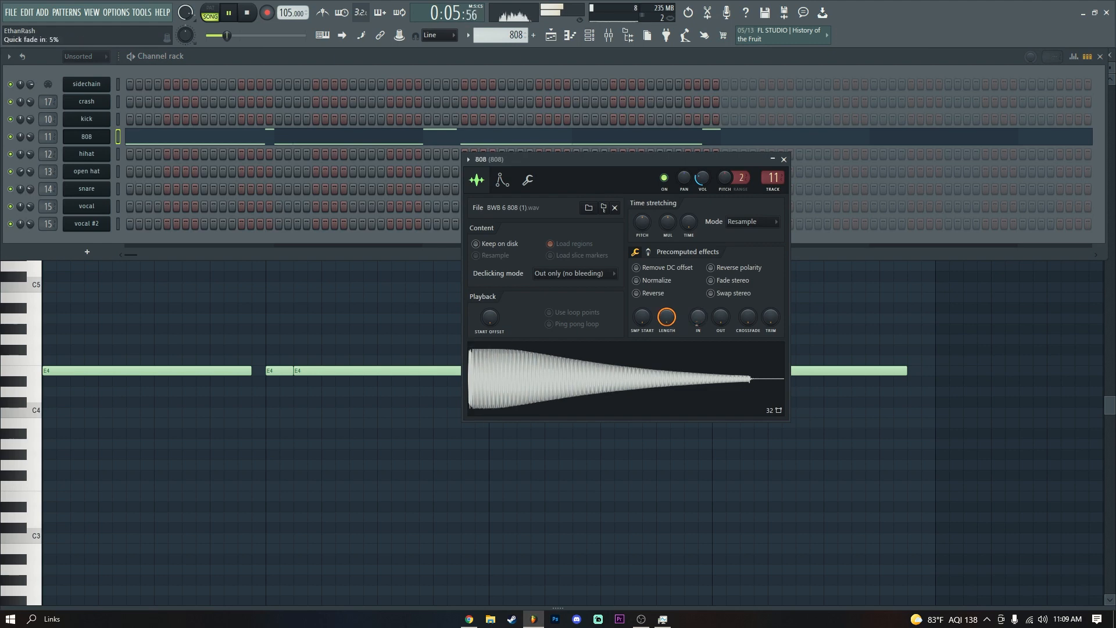
pyautogui.moveTo(721, 317); pyautogui.dragTo(720, 308)
pyautogui.press('F7')
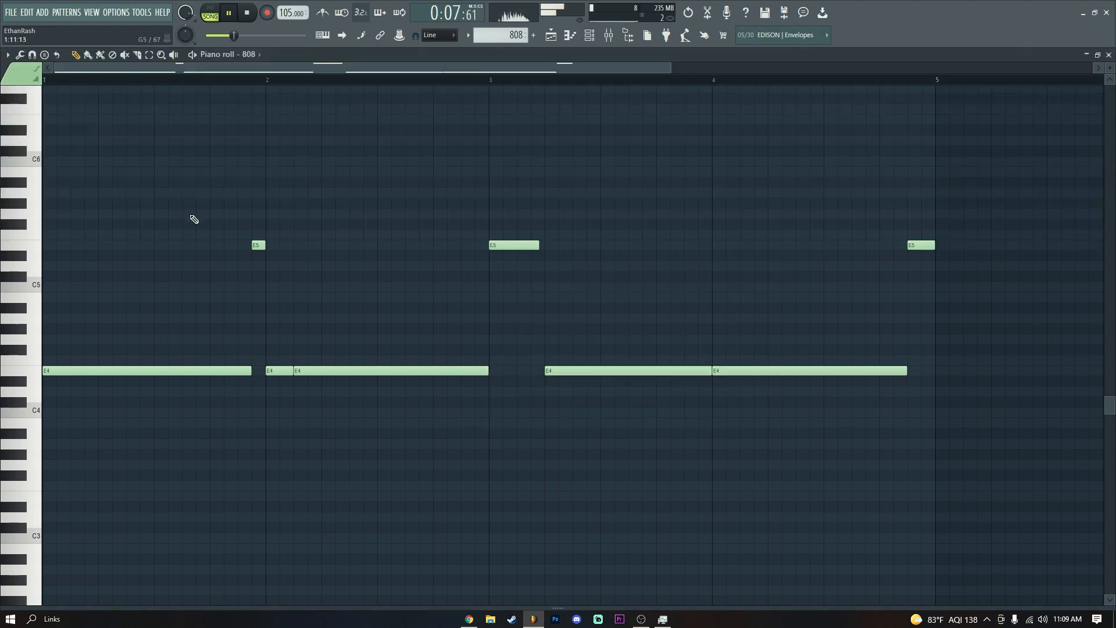
# Add short E5 slide notes just before the E5 notes at the end of bar 1 and the start of bar 3.
pyautogui.moveTo(231, 254); pyautogui.dragTo(233, 239)
pyautogui.click(482, 246)
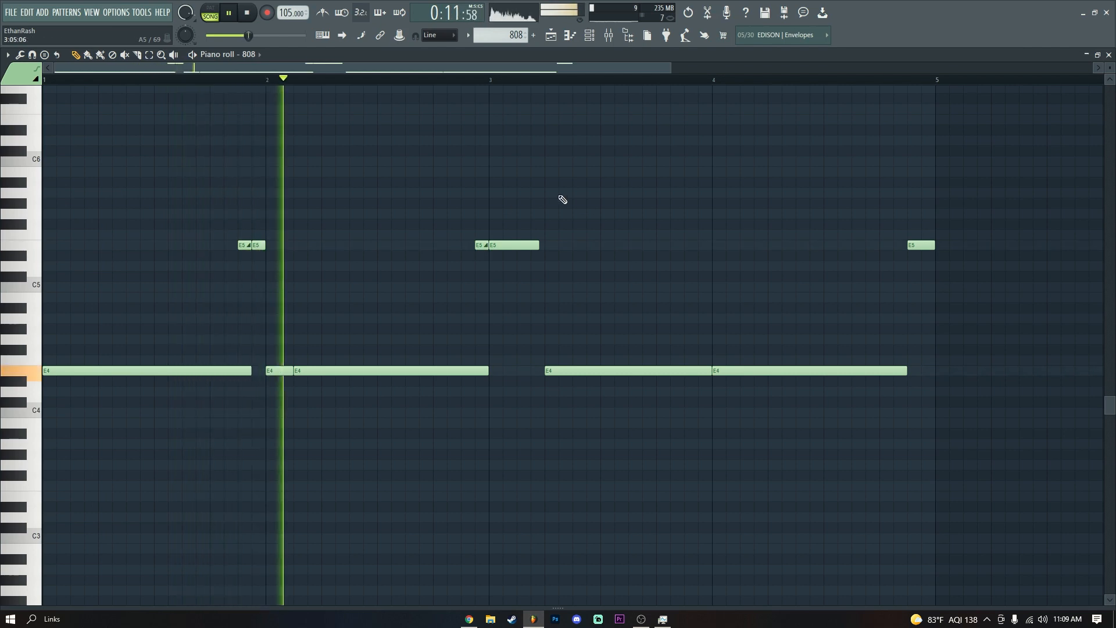
# Try a short E6 slide note at the start of bar 3 and play back the result.
pyautogui.scroll(2, 530, 171)
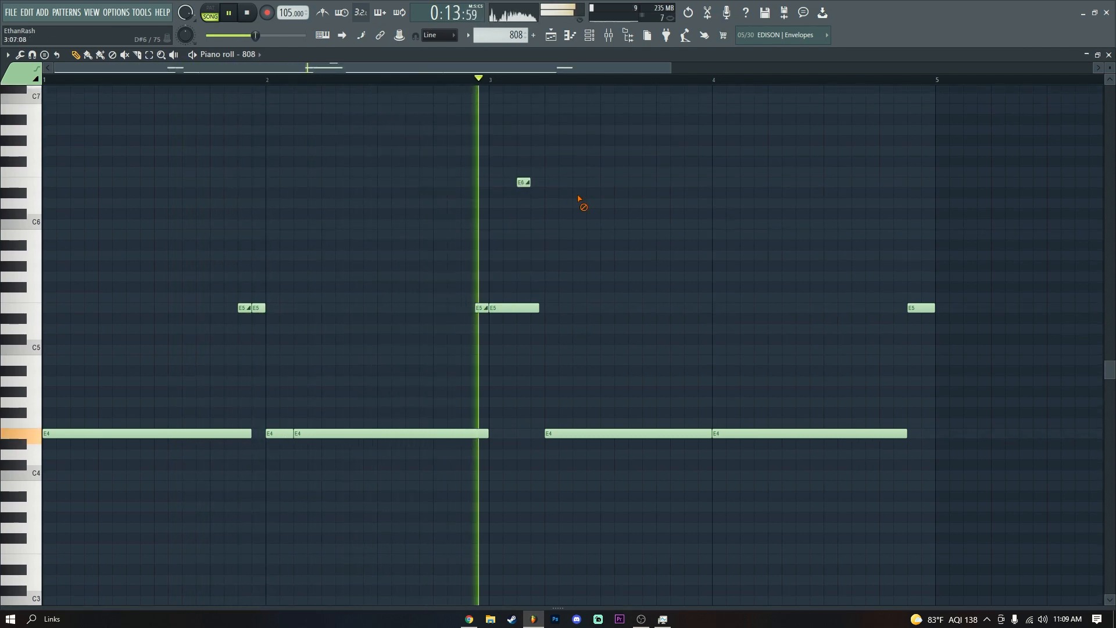
pyautogui.press('space')
pyautogui.moveTo(523, 183); pyautogui.dragTo(496, 184)
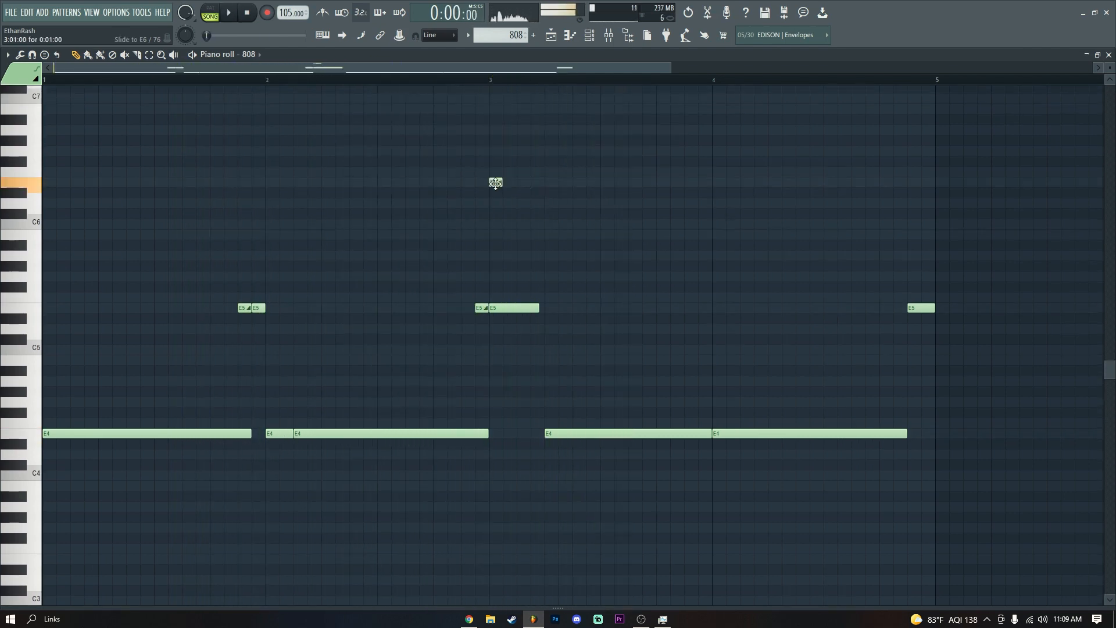
pyautogui.press('space')
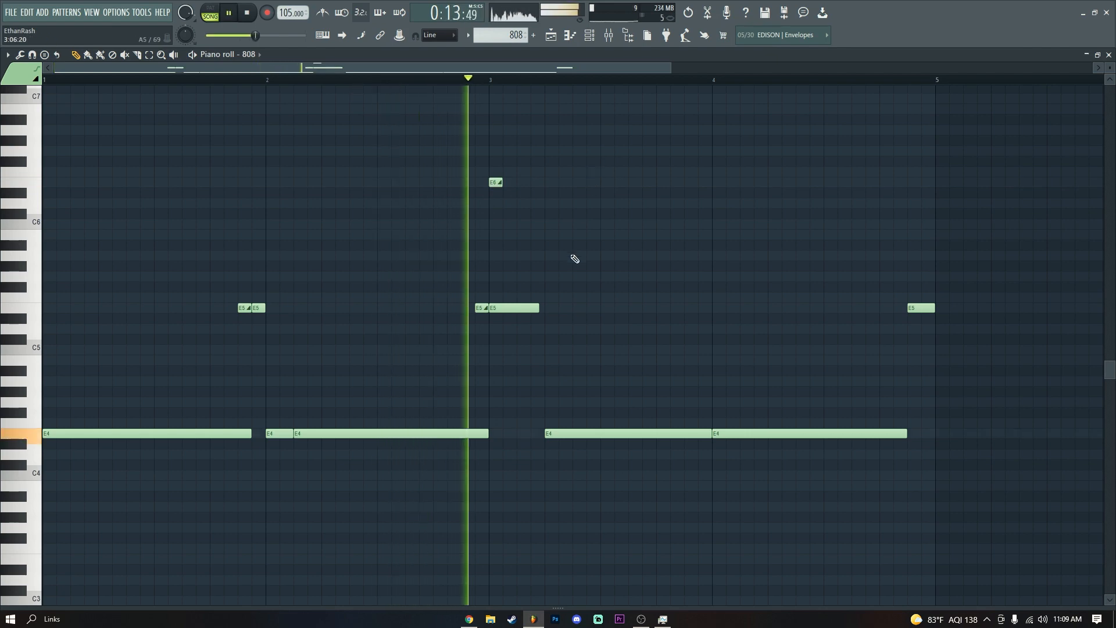
# Try sliding back down to E5 and to E4 during the bar 3 note, then remove these trial slides and the E6 slide.
pyautogui.moveTo(517, 340); pyautogui.dragTo(521, 308)
pyautogui.press('space')
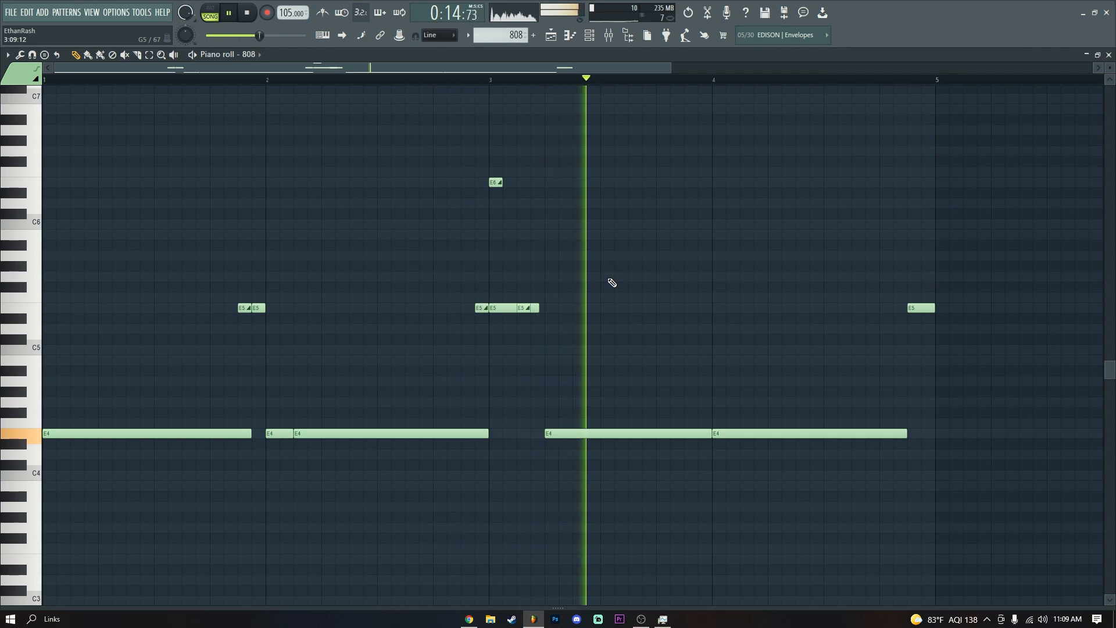
pyautogui.press('space')
pyautogui.press('space')
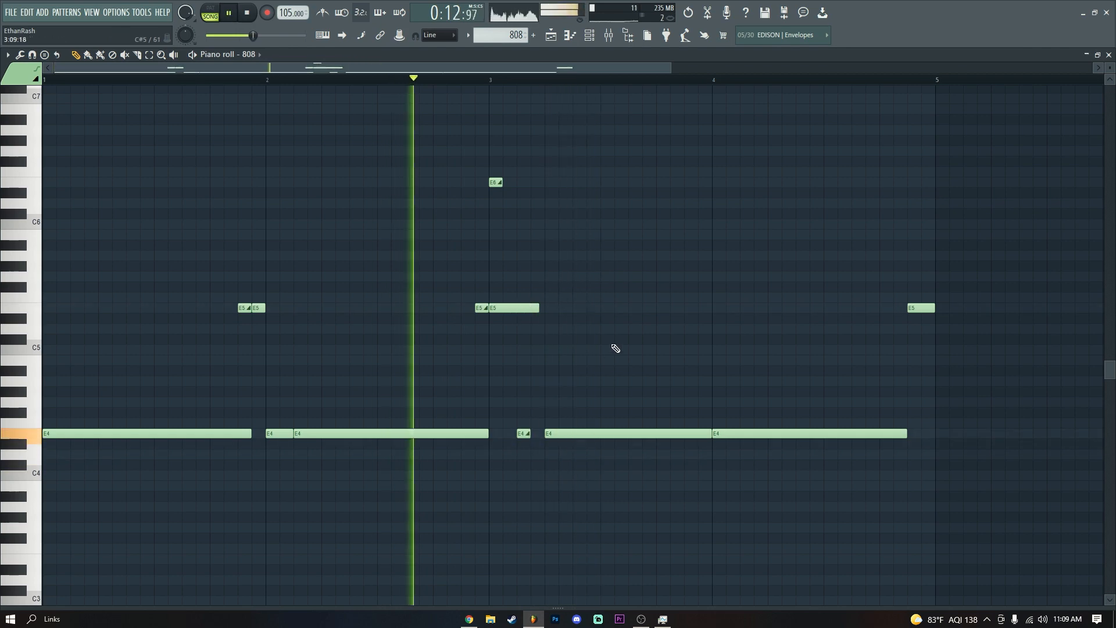
pyautogui.press('space')
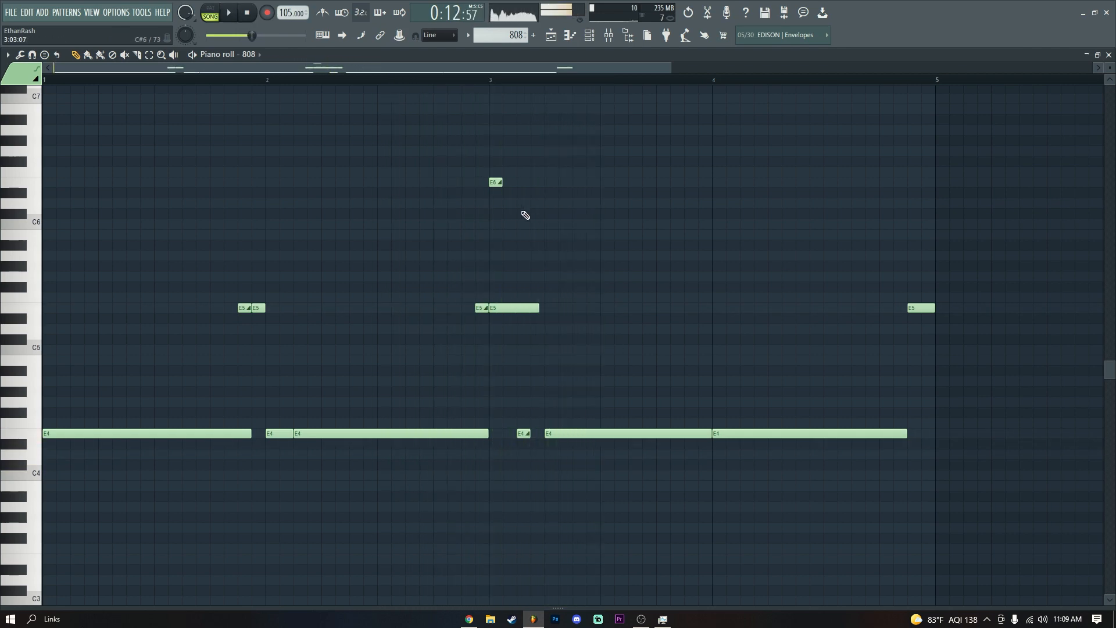
pyautogui.press('space')
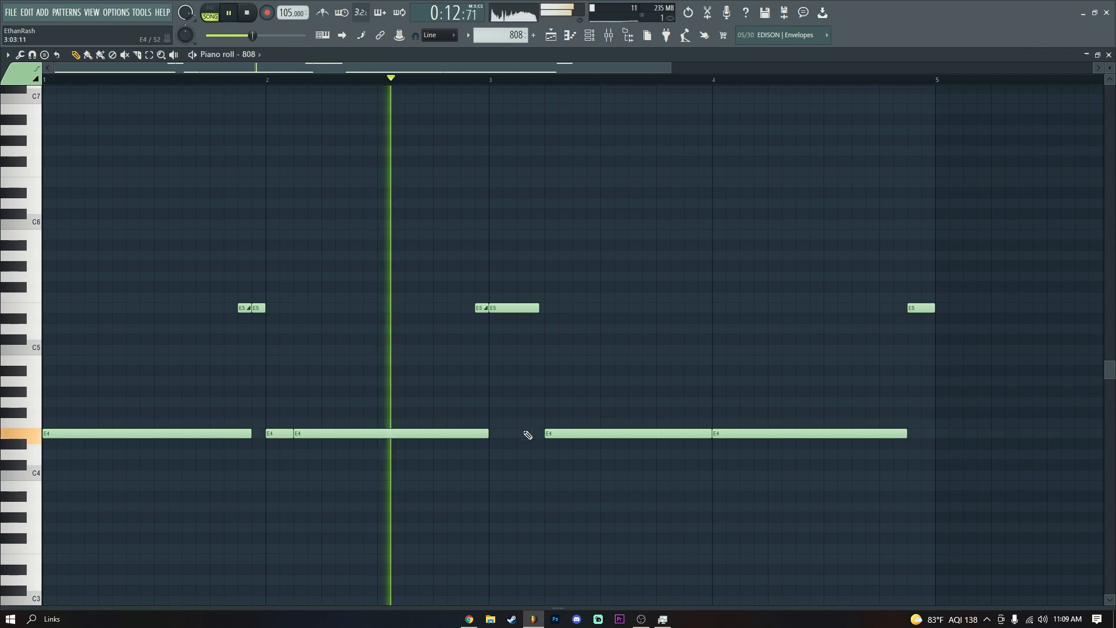
# Add a short E4 slide note during the E5 note in bar 3 and an E5 slide just before the last note.
pyautogui.click(524, 433)
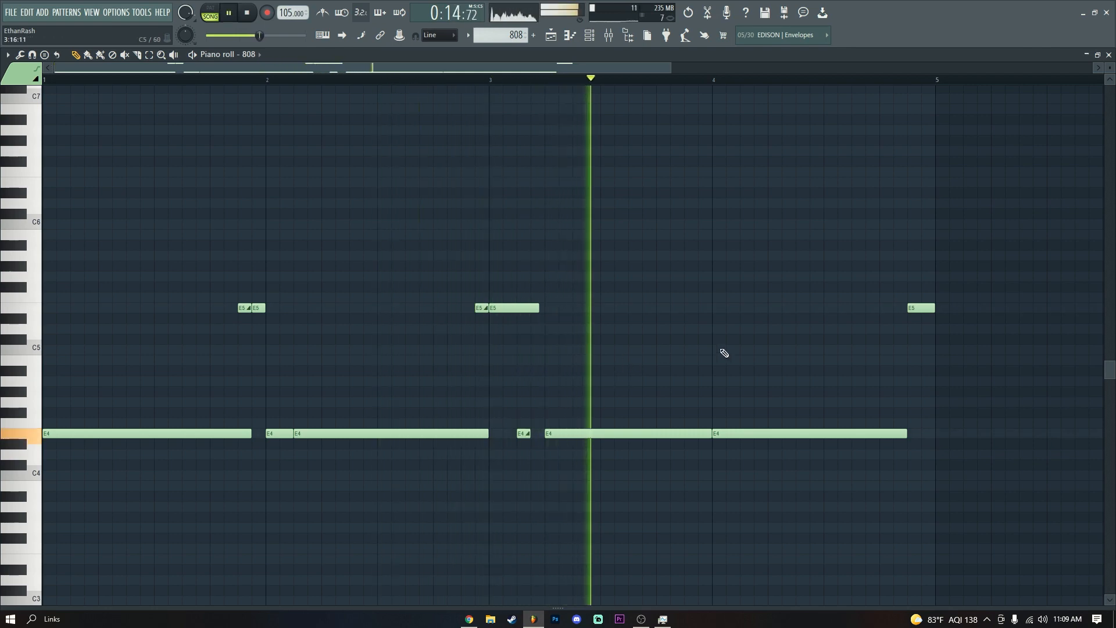
pyautogui.click(899, 308)
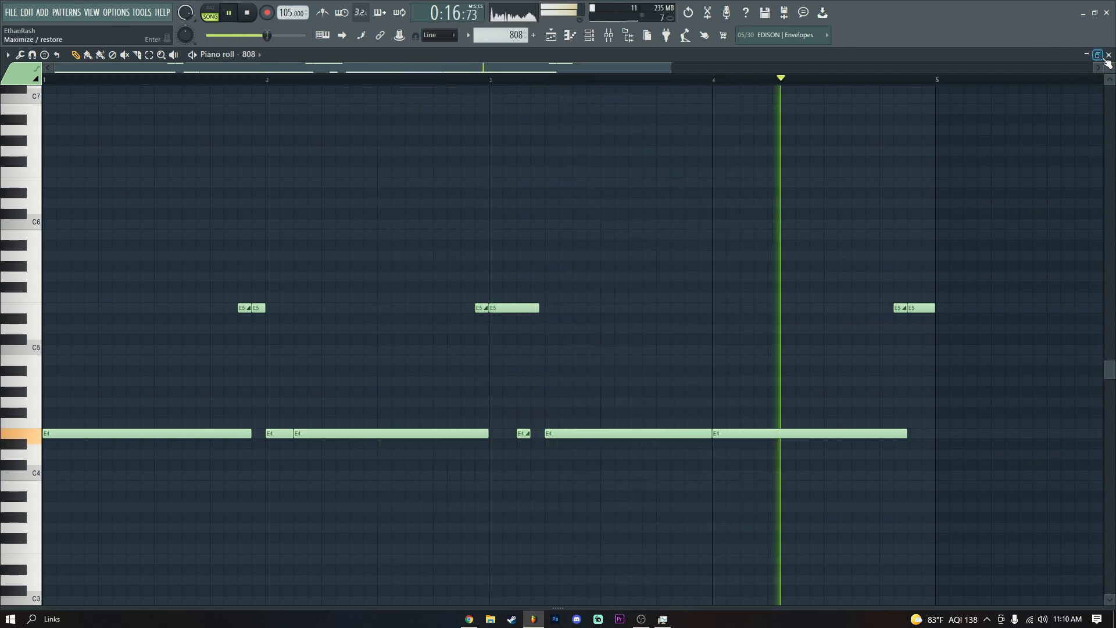
# Lower the gain of the 808 track's Fruity Limiter to 9.5 dB during playback and close the plugin.
pyautogui.press('F7')
pyautogui.click(105, 138)
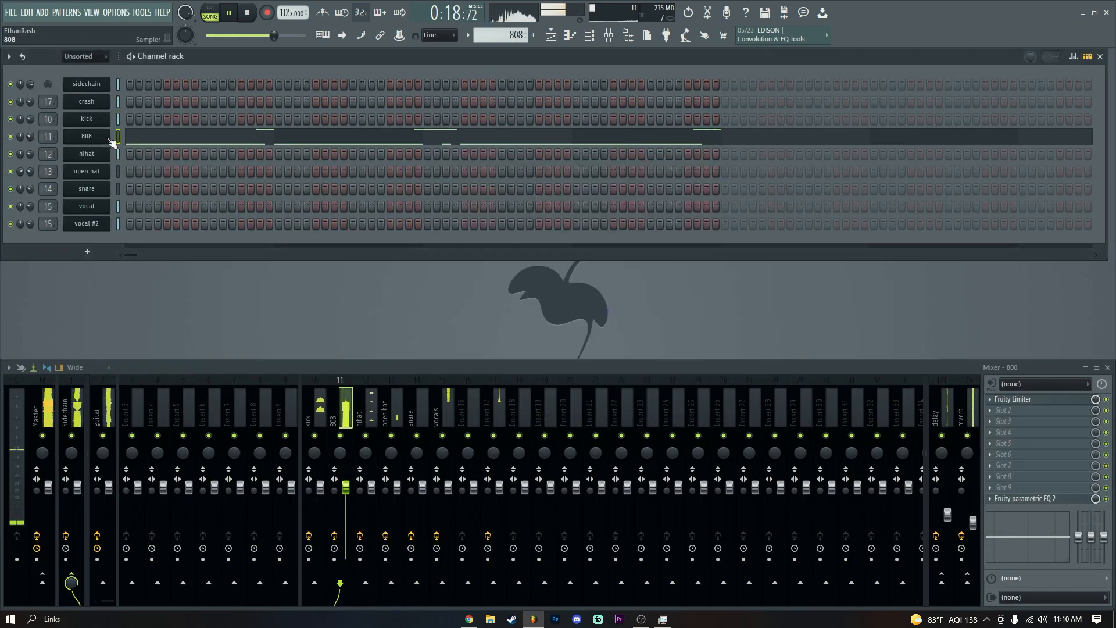
pyautogui.click(1018, 400)
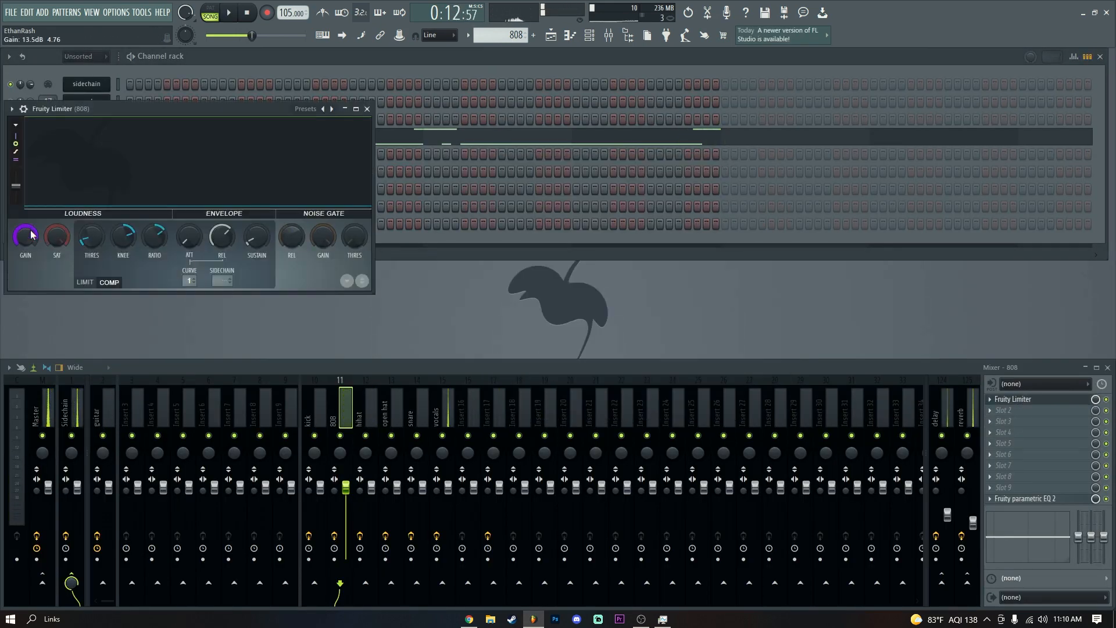
pyautogui.moveTo(135, 111); pyautogui.dragTo(766, 149)
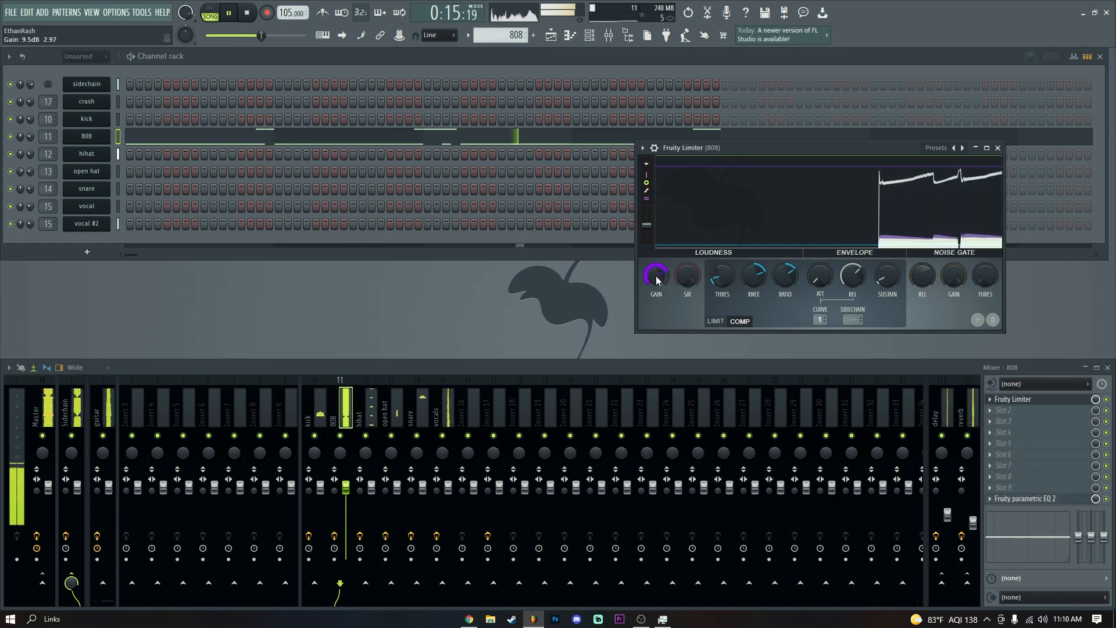
pyautogui.click(999, 148)
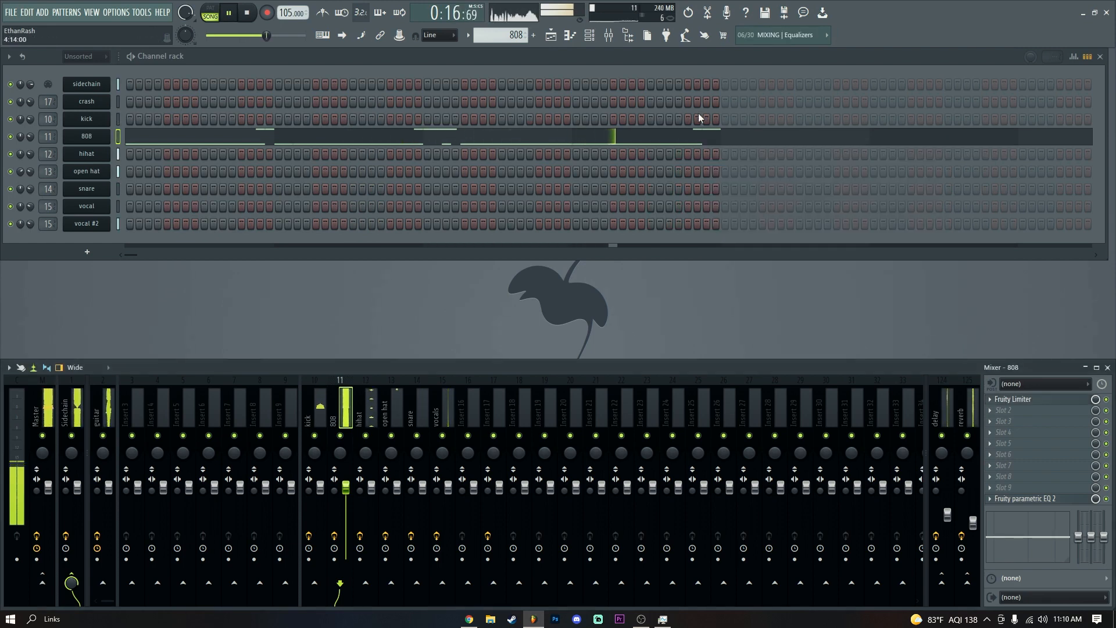
# Place a second 808 pattern clip at bar 9 on Track 5 of the playlist and stop playback.
pyautogui.click(551, 35)
pyautogui.scroll(-2, 497, 198)
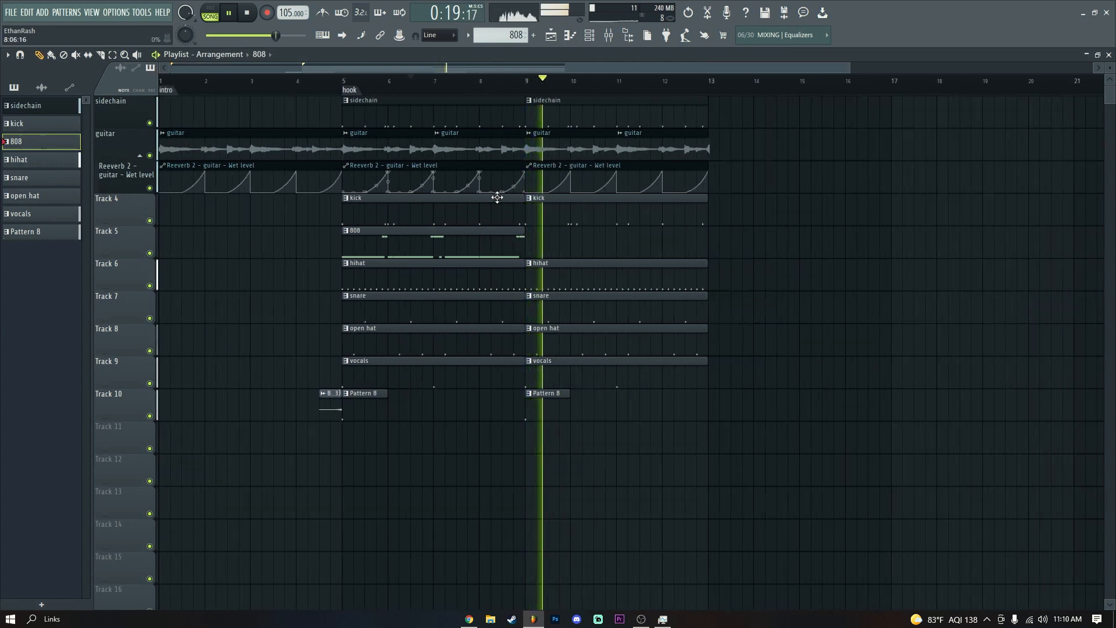
pyautogui.click(588, 237)
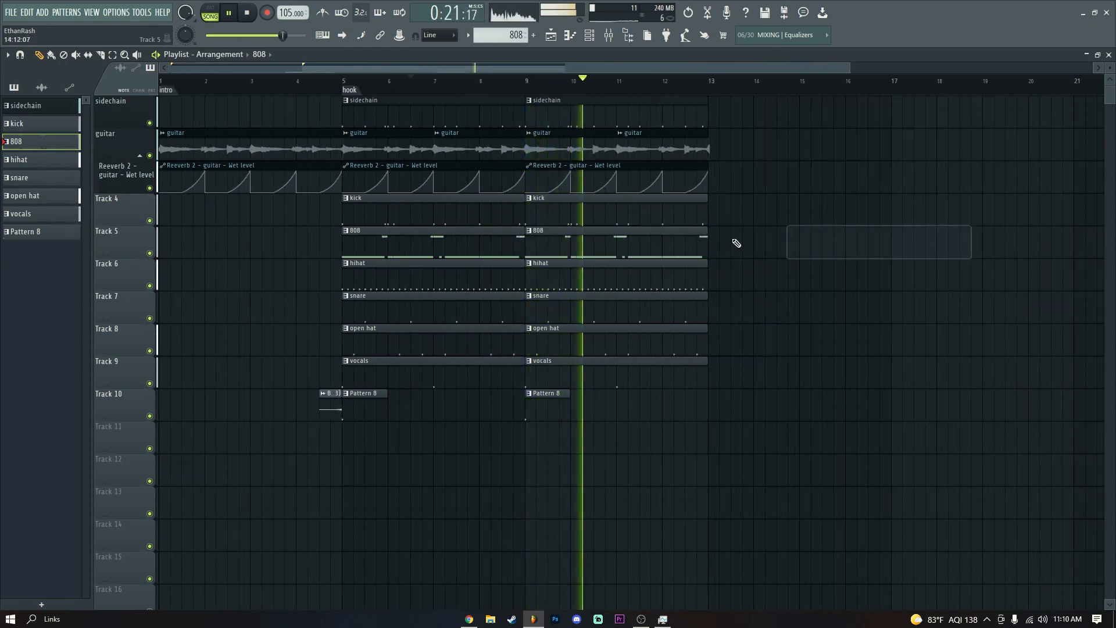
pyautogui.press('space')
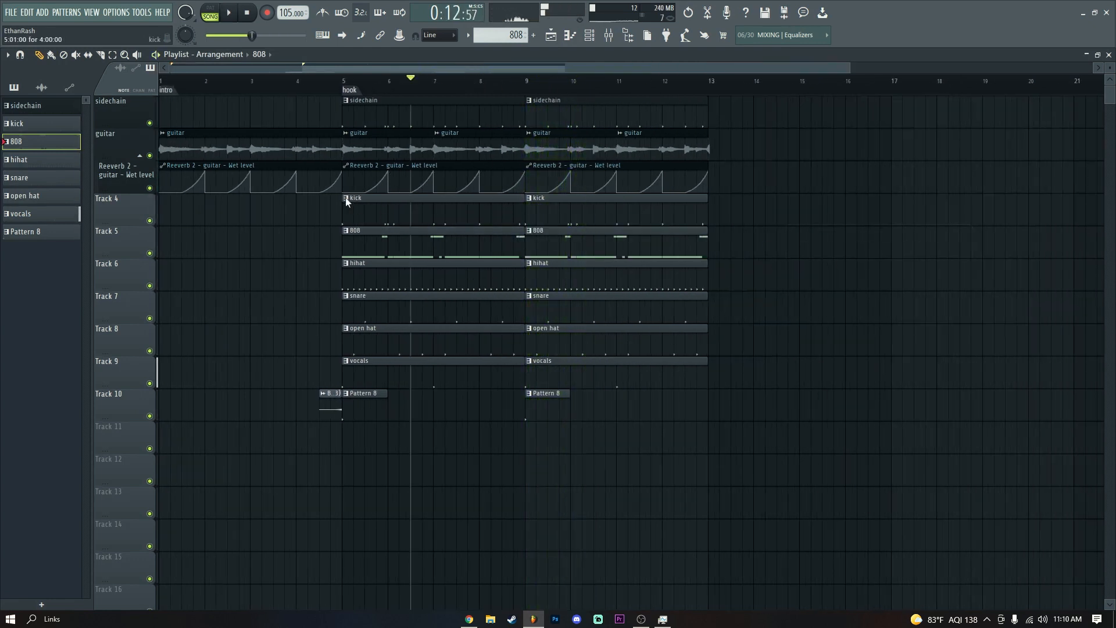
# Recolour the kick and 808 pattern clips to the dark slate gray from the previously used colours.
pyautogui.click(346, 198)
pyautogui.click(390, 260)
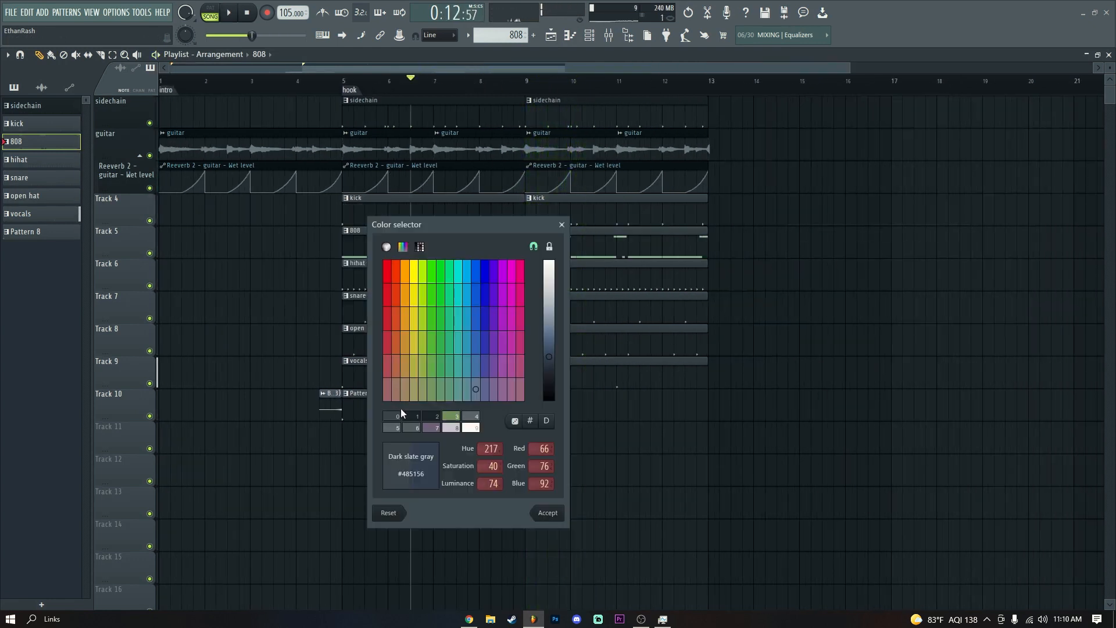
pyautogui.doubleClick(415, 417)
pyautogui.click(346, 231)
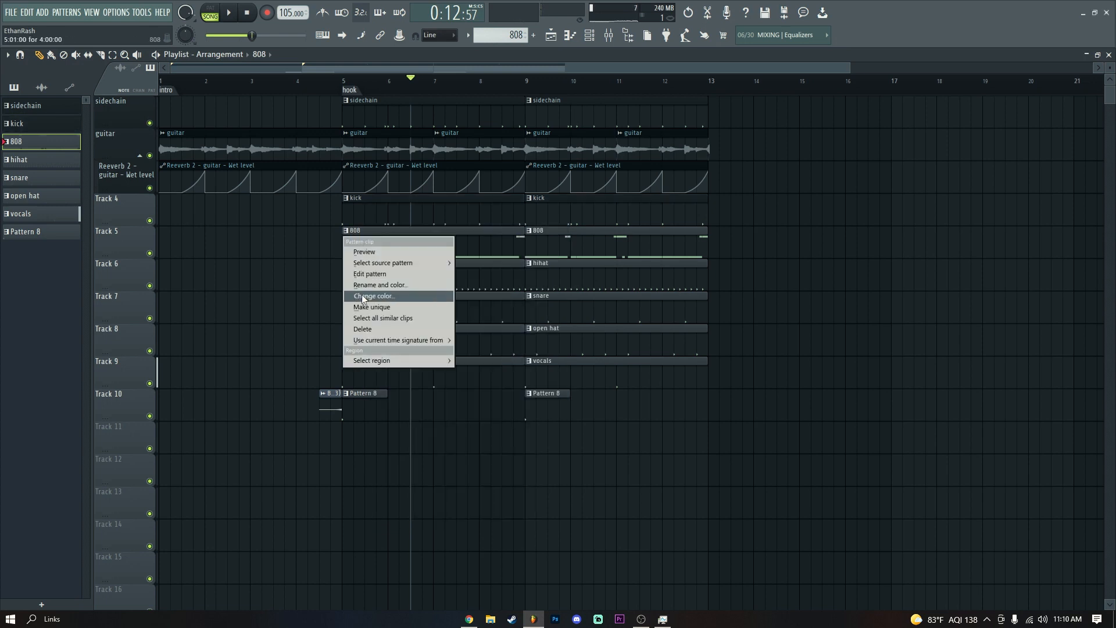
pyautogui.click(390, 294)
pyautogui.doubleClick(363, 445)
# Apply the same previously used dark slate gray to the hihat and snare pattern clips.
pyautogui.click(346, 264)
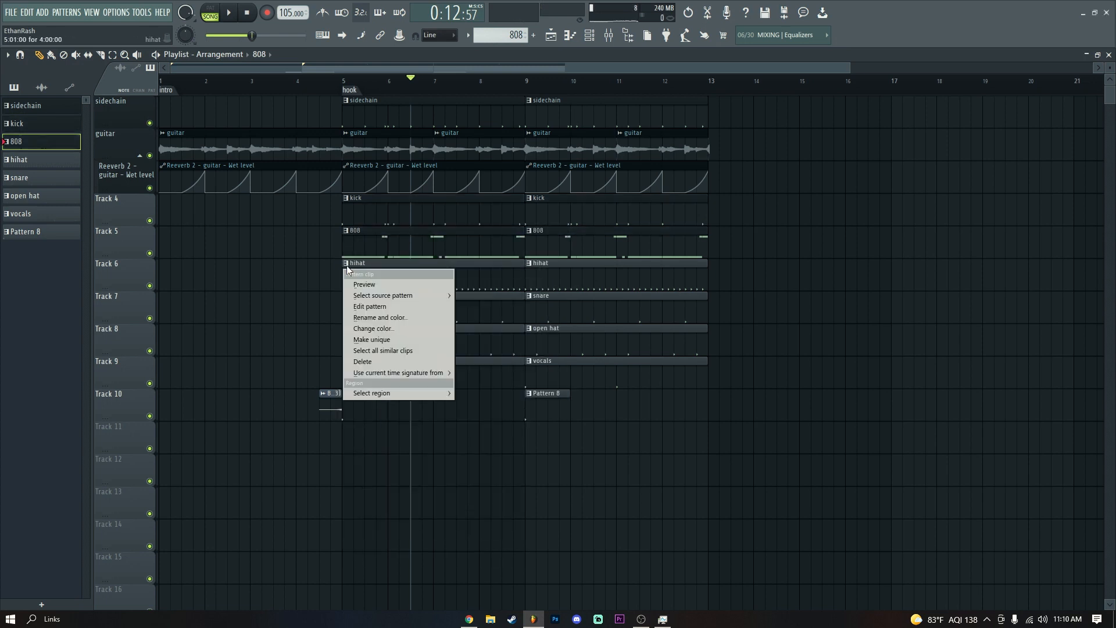
pyautogui.click(379, 329)
pyautogui.doubleClick(389, 477)
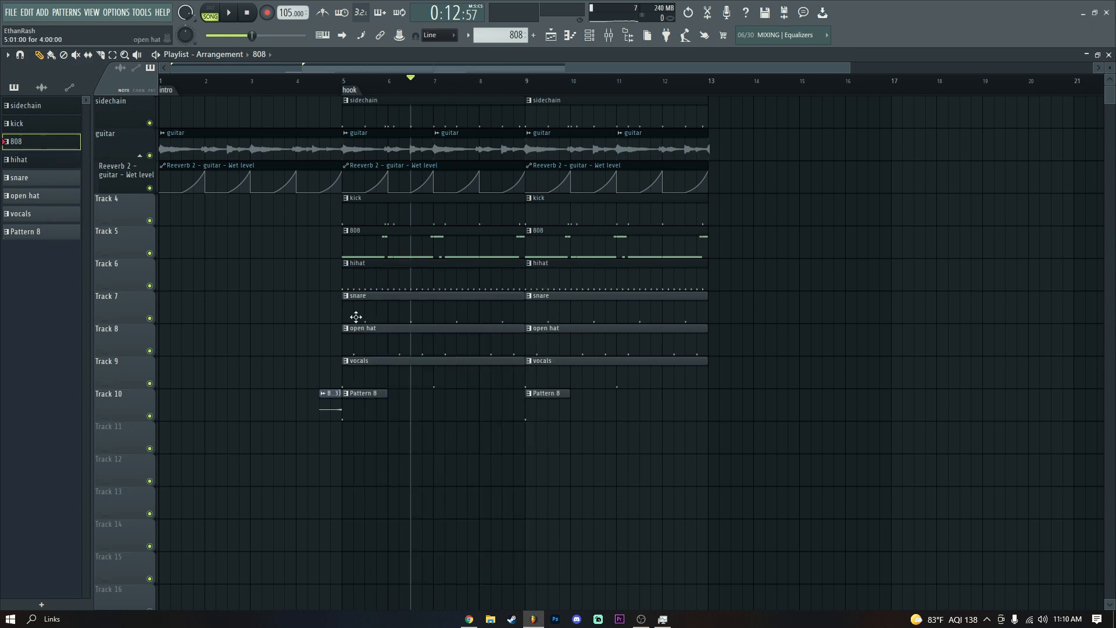
pyautogui.click(347, 297)
pyautogui.click(379, 361)
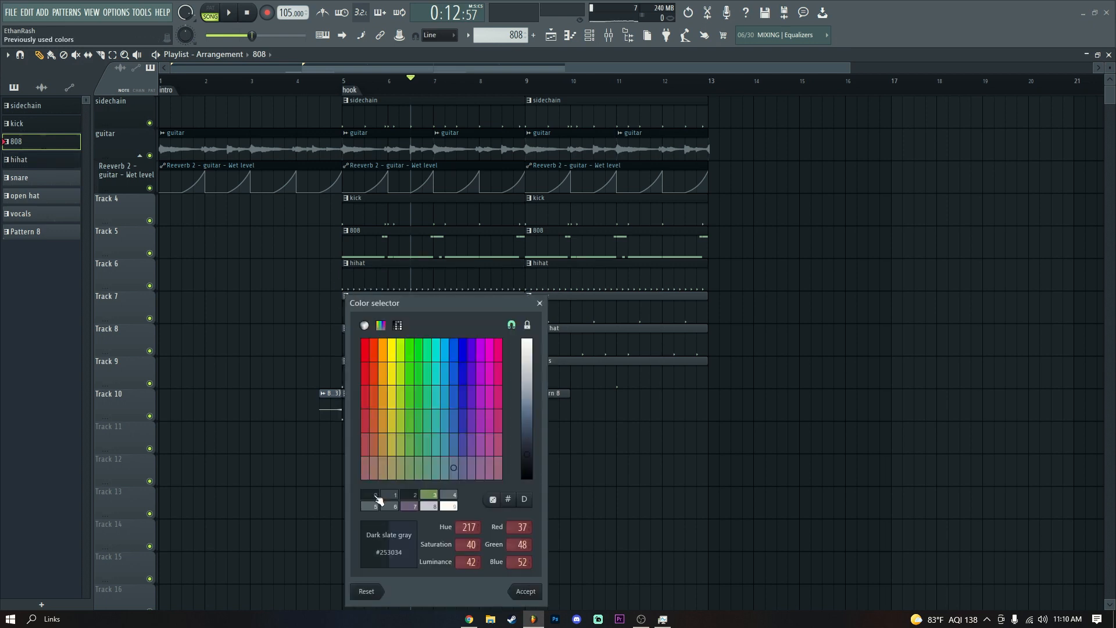
pyautogui.doubleClick(377, 498)
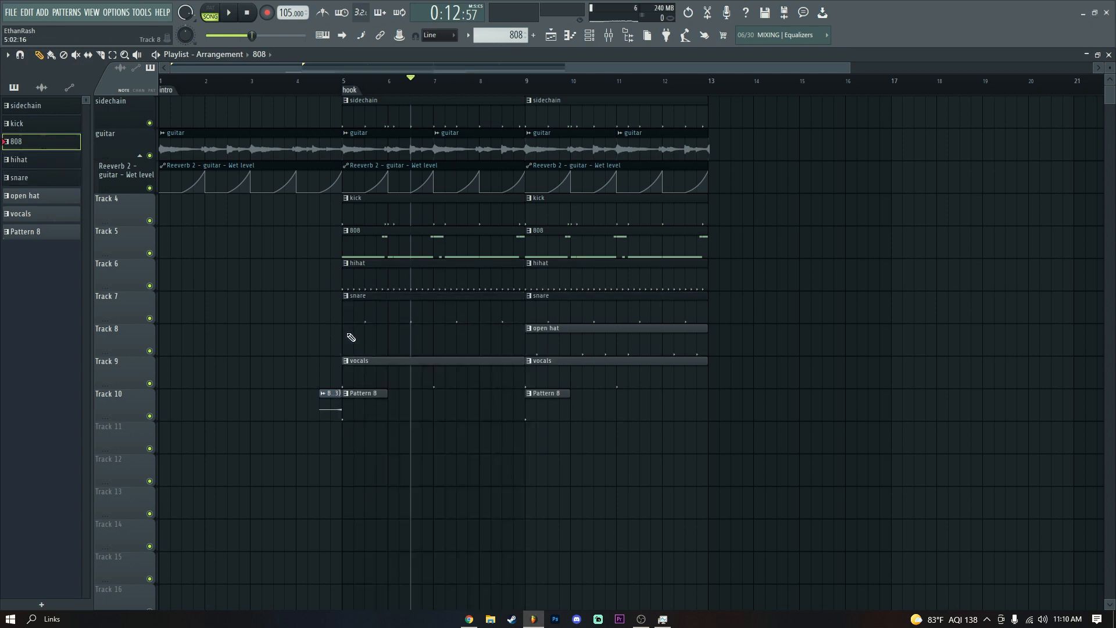
# Restore the removed open hat clip at bar 5 and recolour the open hat pattern to the same dark slate gray.
pyautogui.hotkey('ctrl', 'z')
pyautogui.click(347, 328)
pyautogui.click(373, 393)
pyautogui.doubleClick(383, 501)
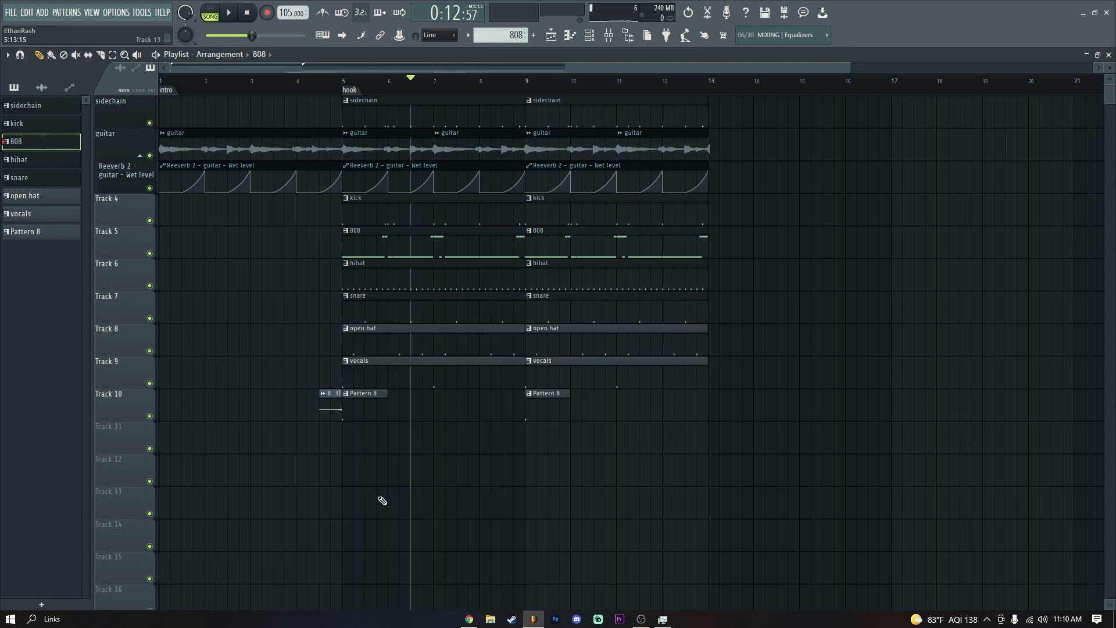
pyautogui.click(345, 329)
pyautogui.click(371, 393)
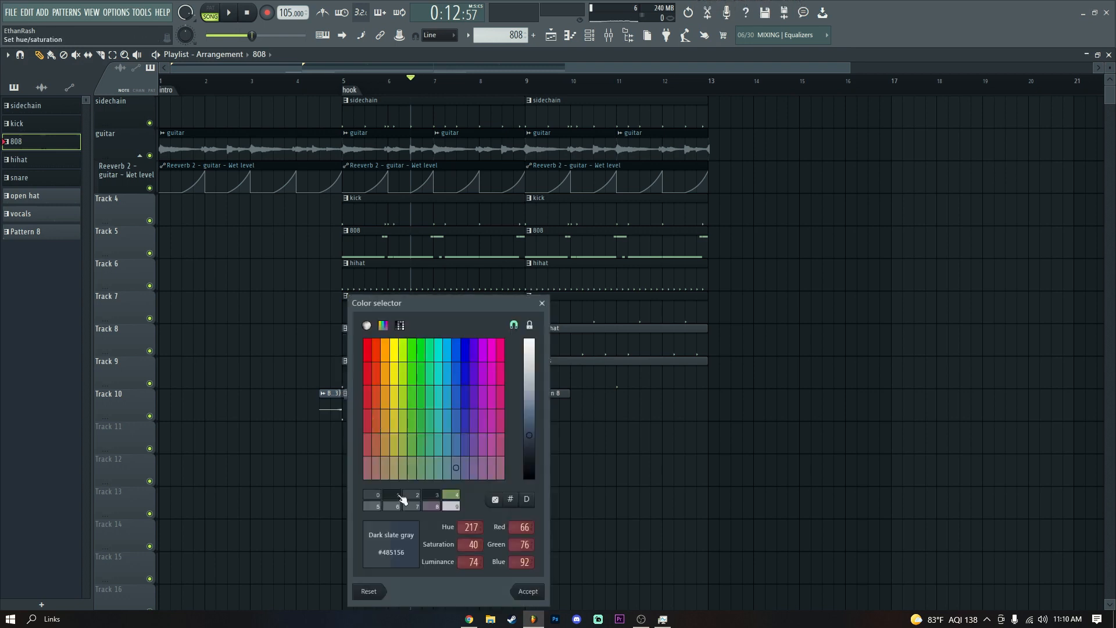
pyautogui.doubleClick(395, 497)
# Recolour the vocals pattern, the crash audio clip before bar 5 and Pattern 8 to the matching dark colour.
pyautogui.click(345, 360)
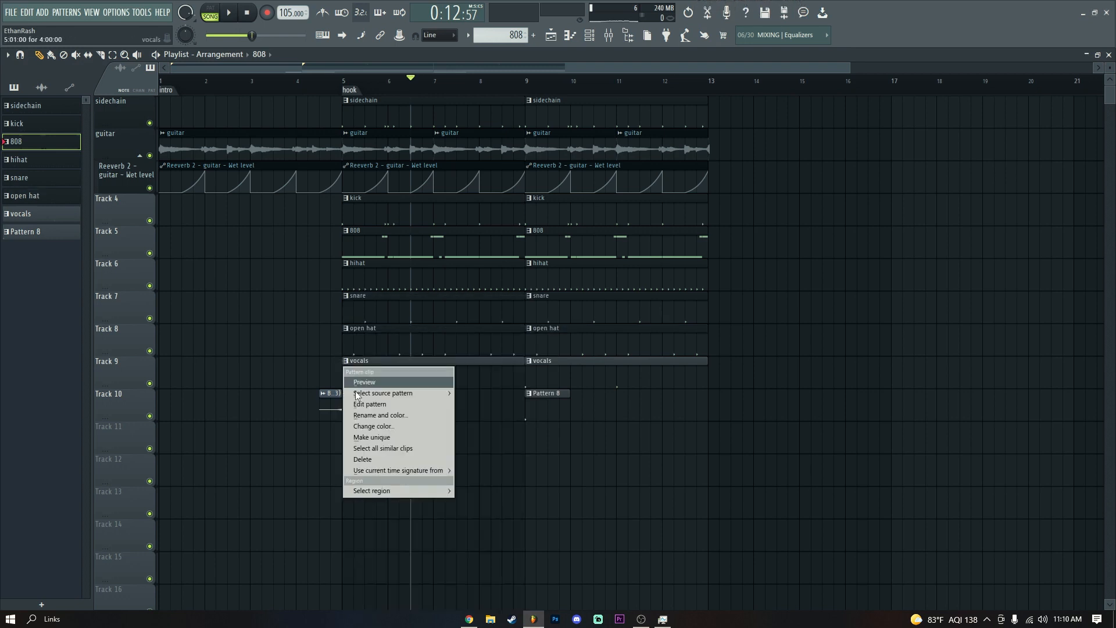
pyautogui.click(373, 428)
pyautogui.doubleClick(385, 501)
pyautogui.click(325, 395)
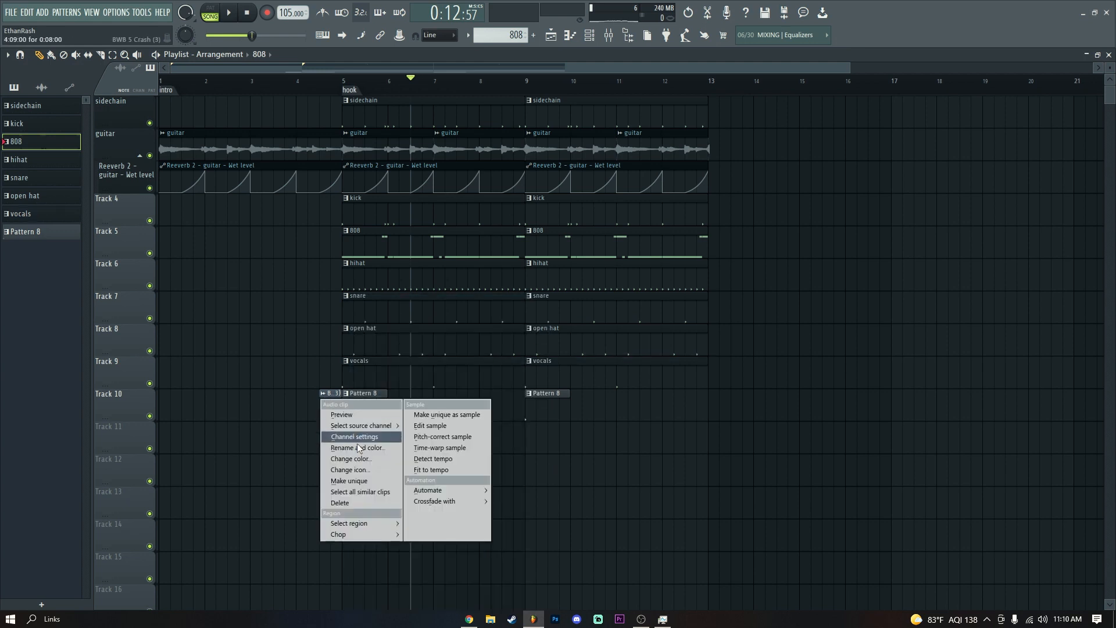
pyautogui.click(354, 459)
pyautogui.doubleClick(371, 499)
pyautogui.click(348, 393)
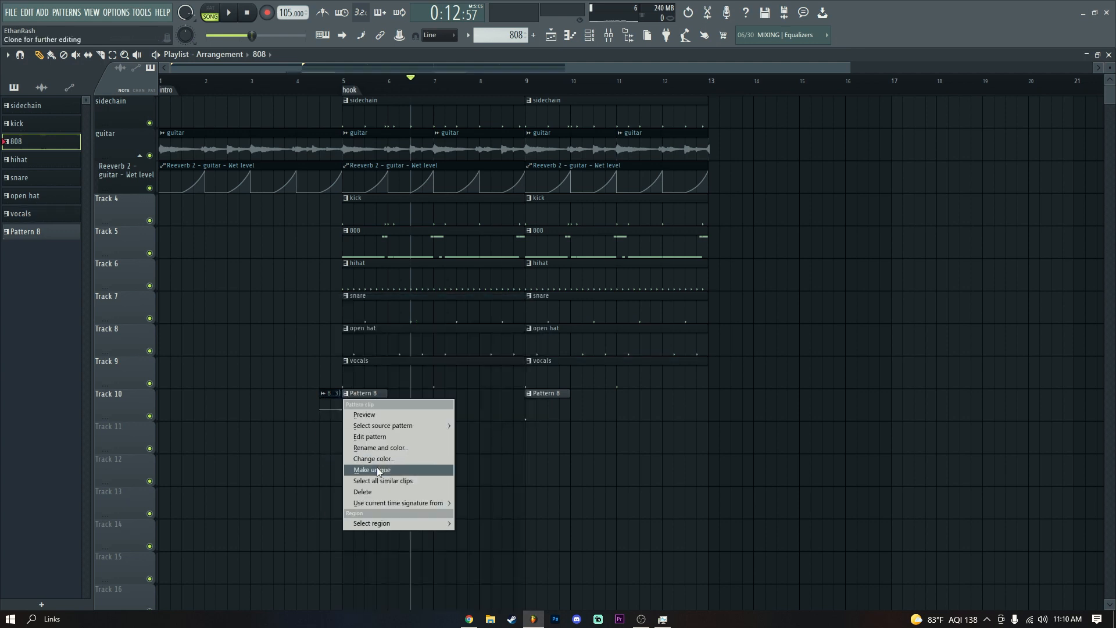
pyautogui.click(379, 459)
pyautogui.doubleClick(385, 498)
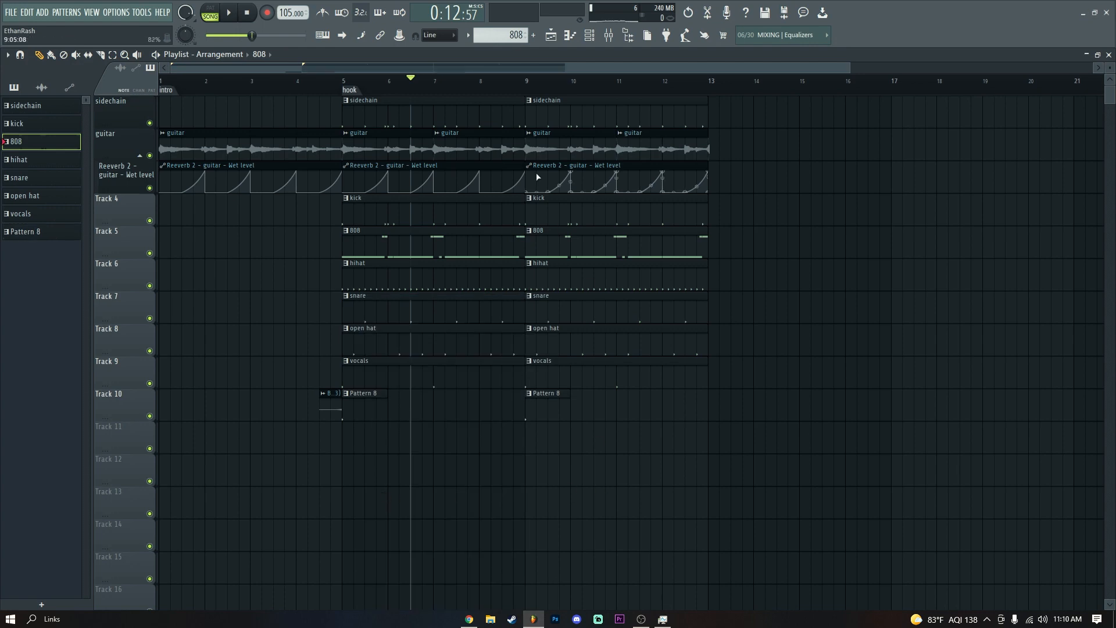
# Load Ozone 9 Elements into the first effect slot of the Master mixer track.
pyautogui.scroll(-2, 483, 101)
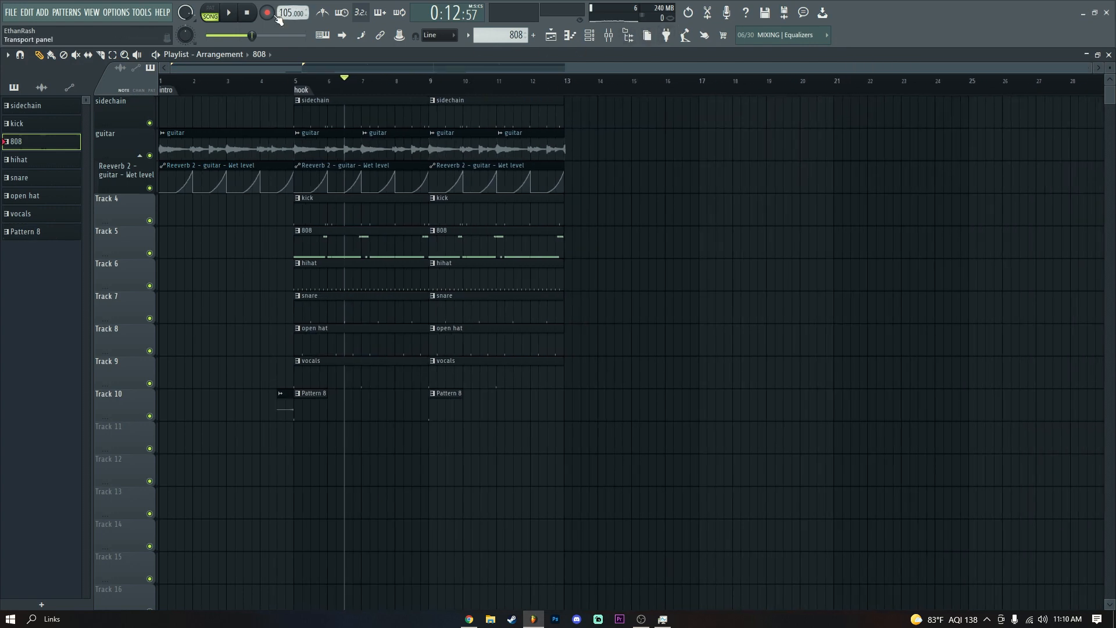
pyautogui.click(607, 37)
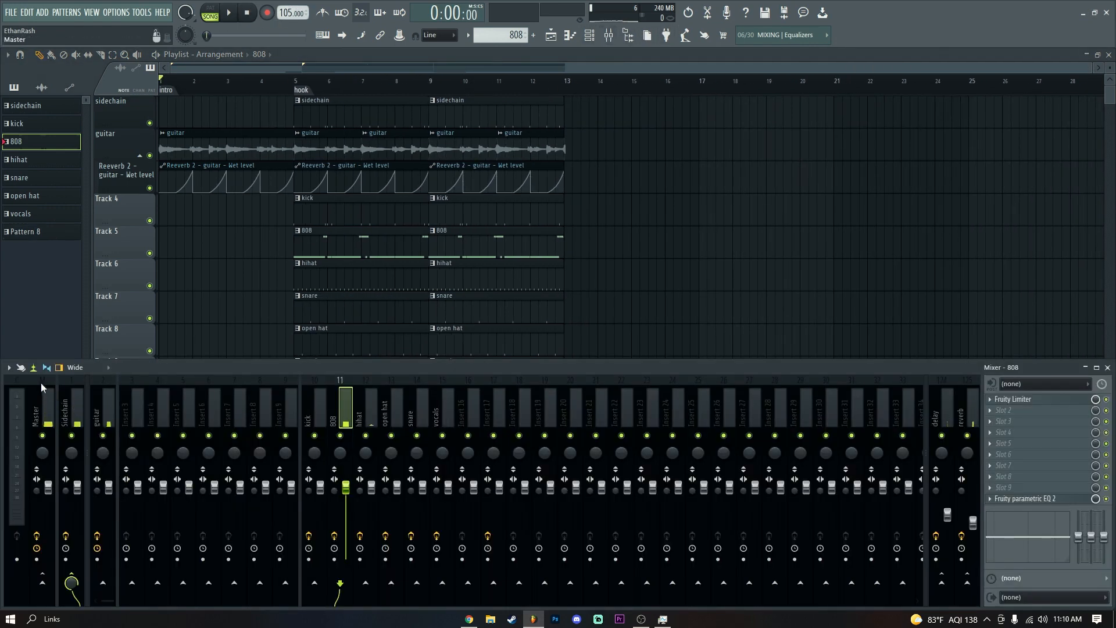
pyautogui.click(991, 398)
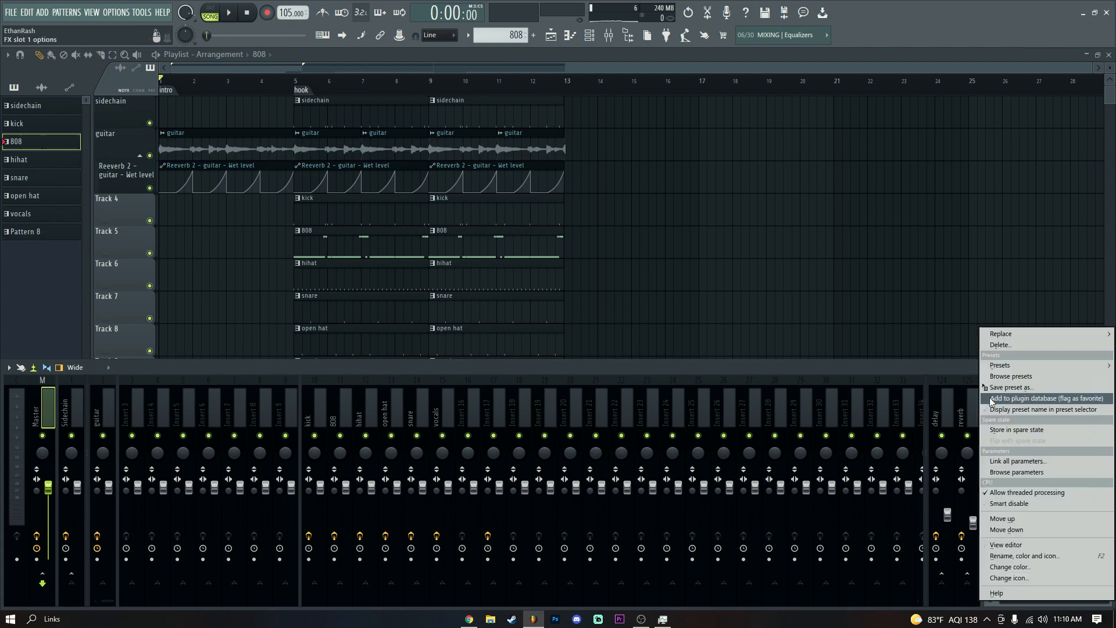
pyautogui.moveTo(1003, 334)
pyautogui.click(748, 570)
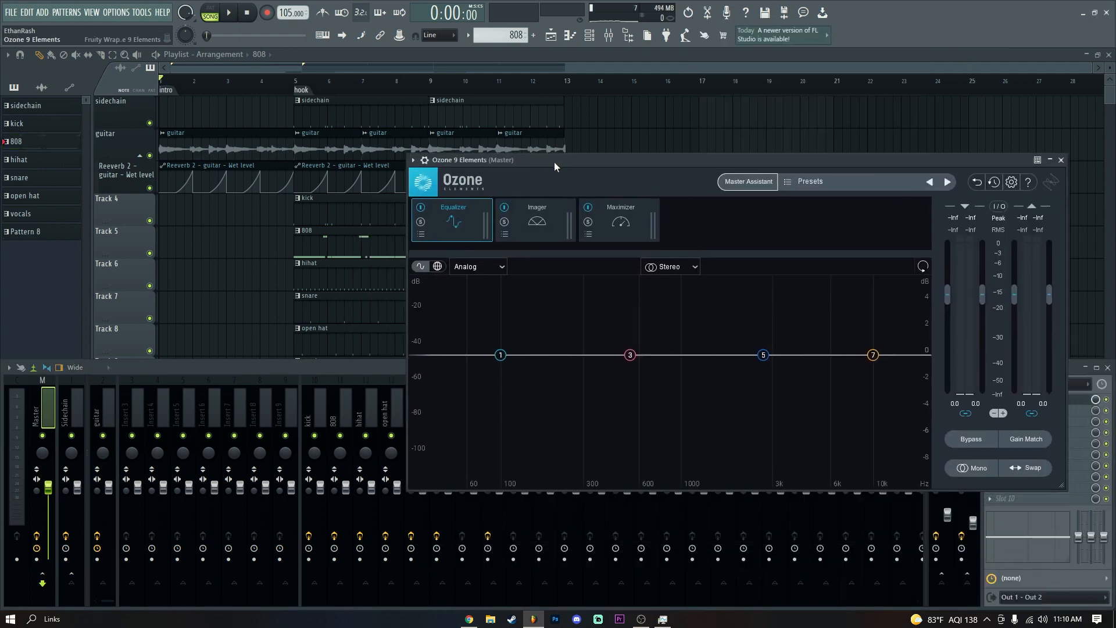
# Load the Smooth Limiting preset from the All-Purpose Mastering presets in Ozone 9 Elements.
pyautogui.click(702, 173)
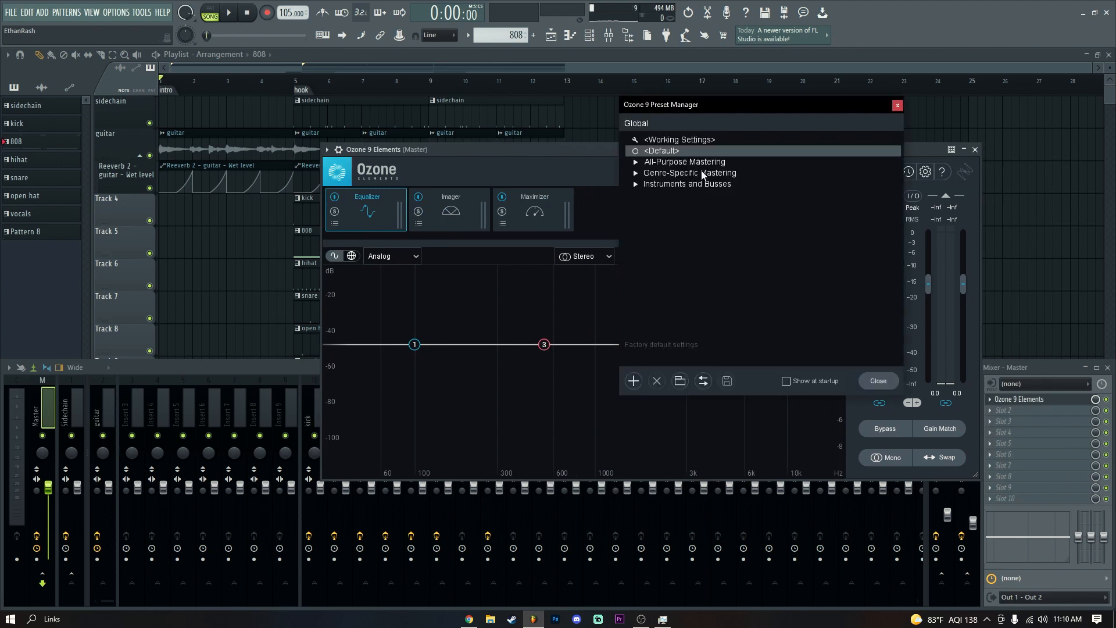
pyautogui.click(636, 162)
pyautogui.scroll(-3, 703, 258)
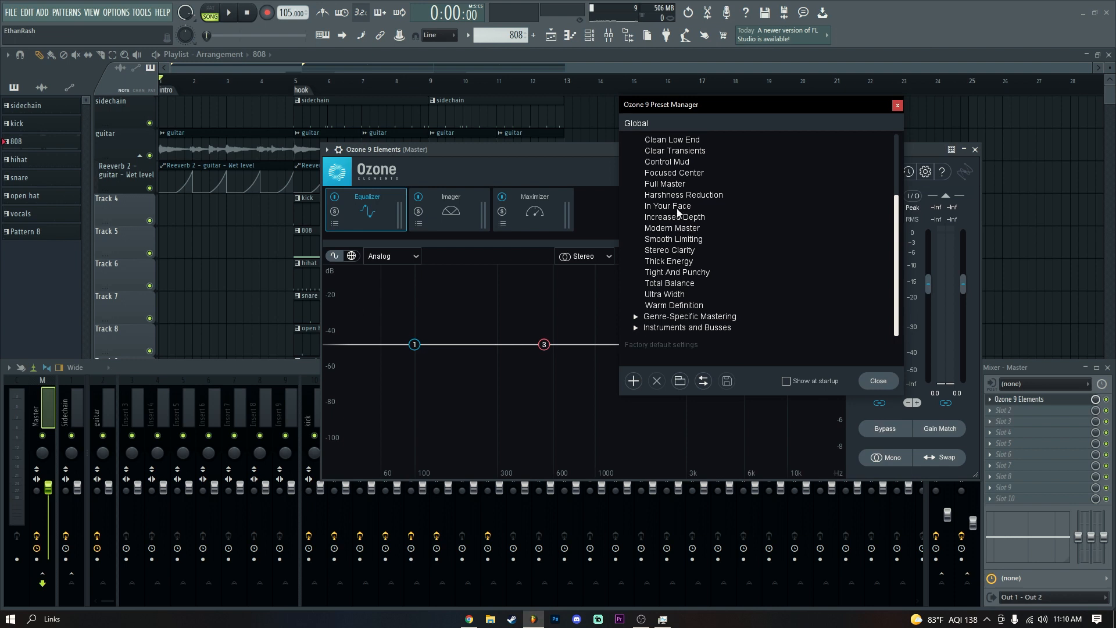
pyautogui.click(882, 384)
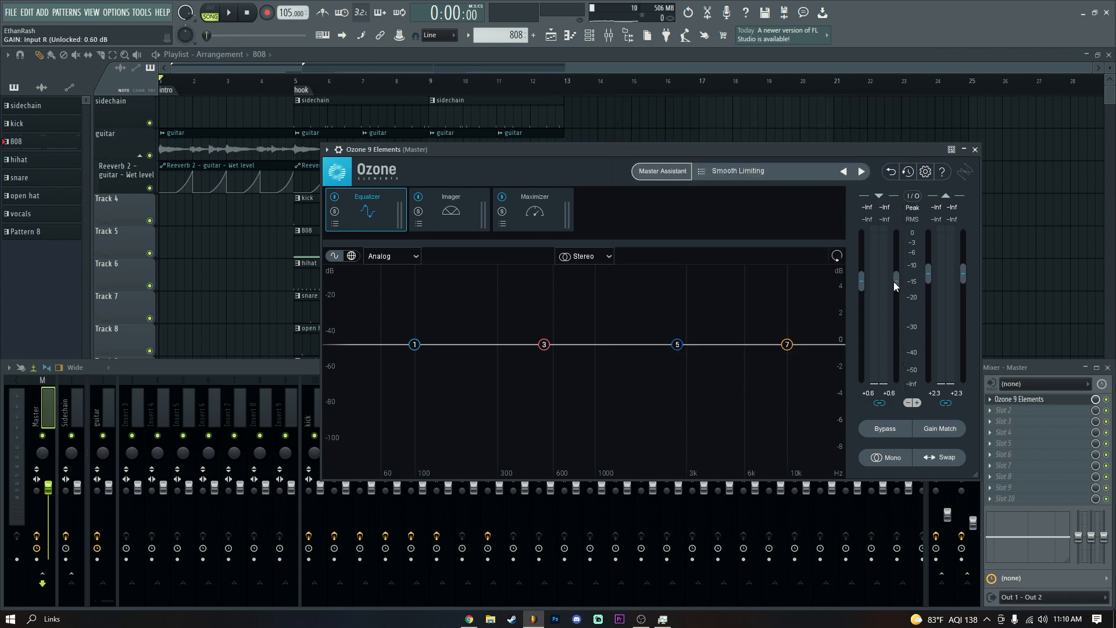
# Set Ozone's input gain to +2.0 dB, start playback, and close the plugin and mixer to listen in the playlist.
pyautogui.moveTo(894, 281); pyautogui.dragTo(895, 276)
pyautogui.press('space')
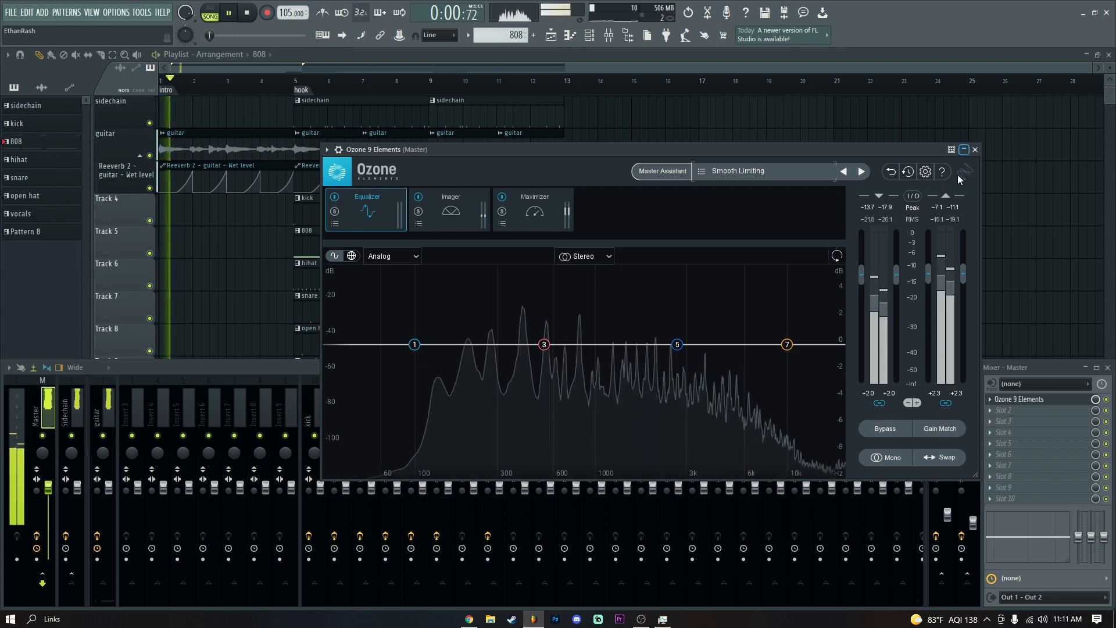
pyautogui.click(976, 149)
pyautogui.press('F9')
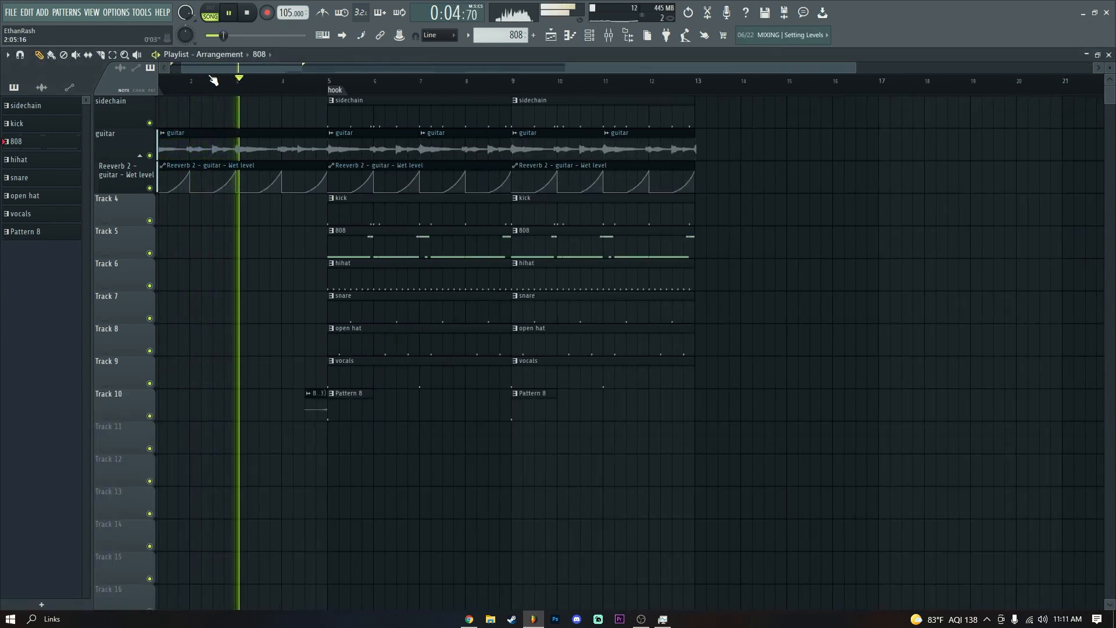
pyautogui.scroll(2, 214, 80)
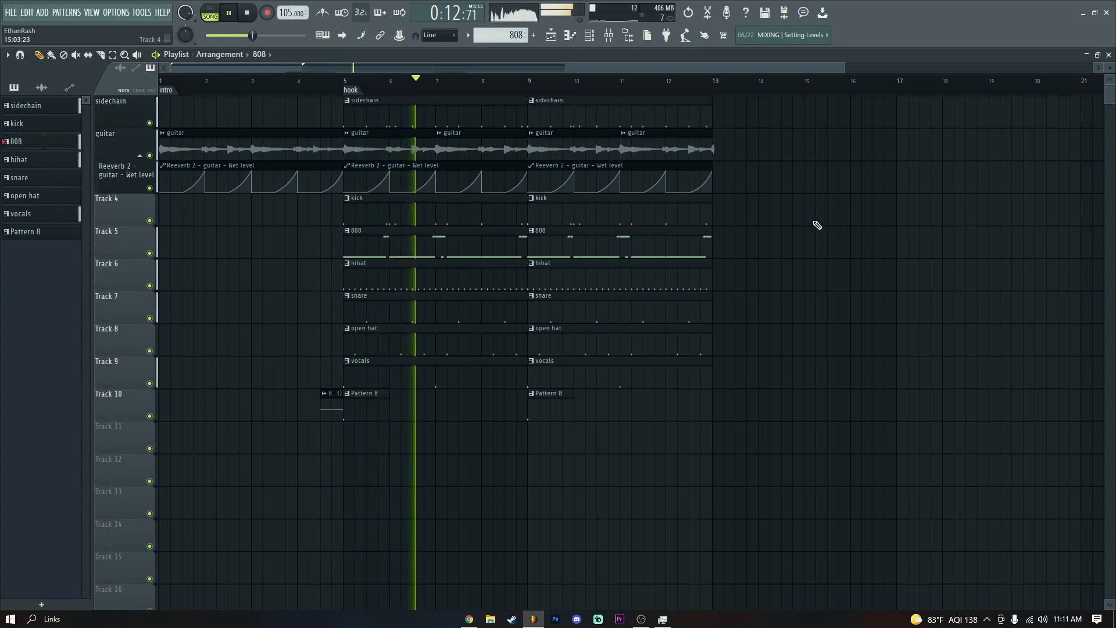
# Stop playback, reopen Ozone 9 Elements on the Master track and fine-tune its output gain.
pyautogui.click(608, 39)
pyautogui.press('space')
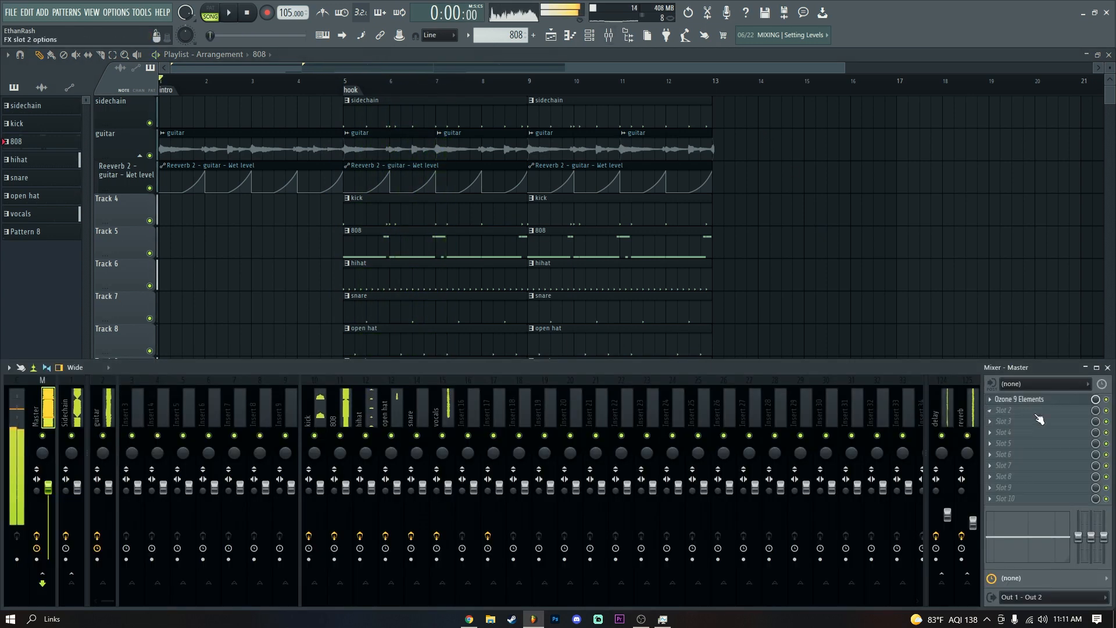
pyautogui.click(1019, 399)
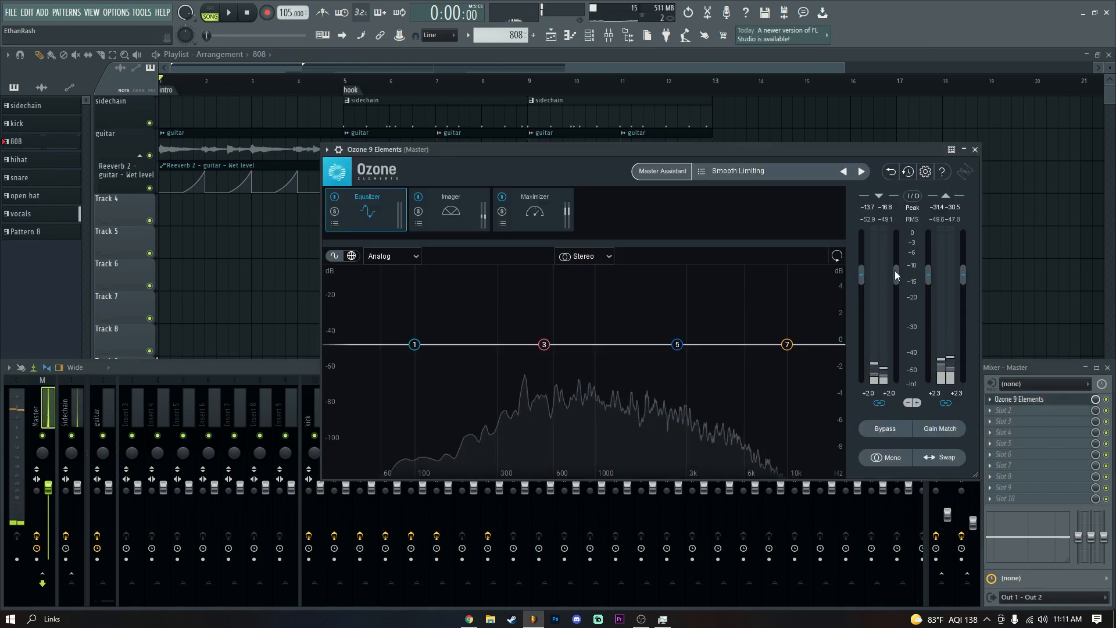
pyautogui.moveTo(965, 287); pyautogui.dragTo(965, 281)
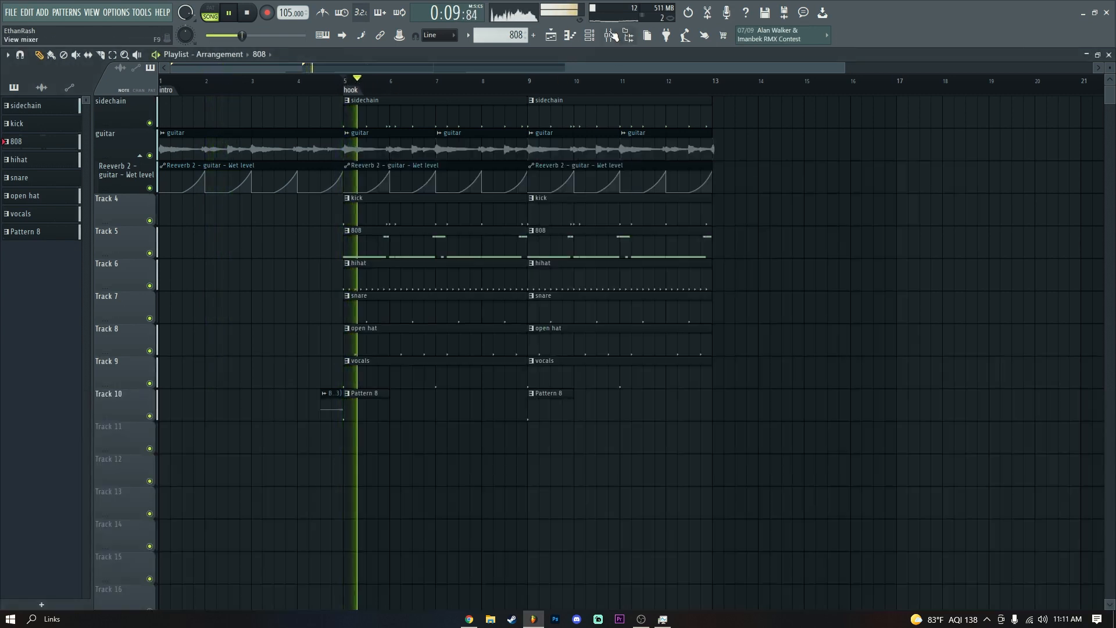
# Check the master level in the mixer during playback, and play the arrangement from the intro through the hook.
pyautogui.press('F9')
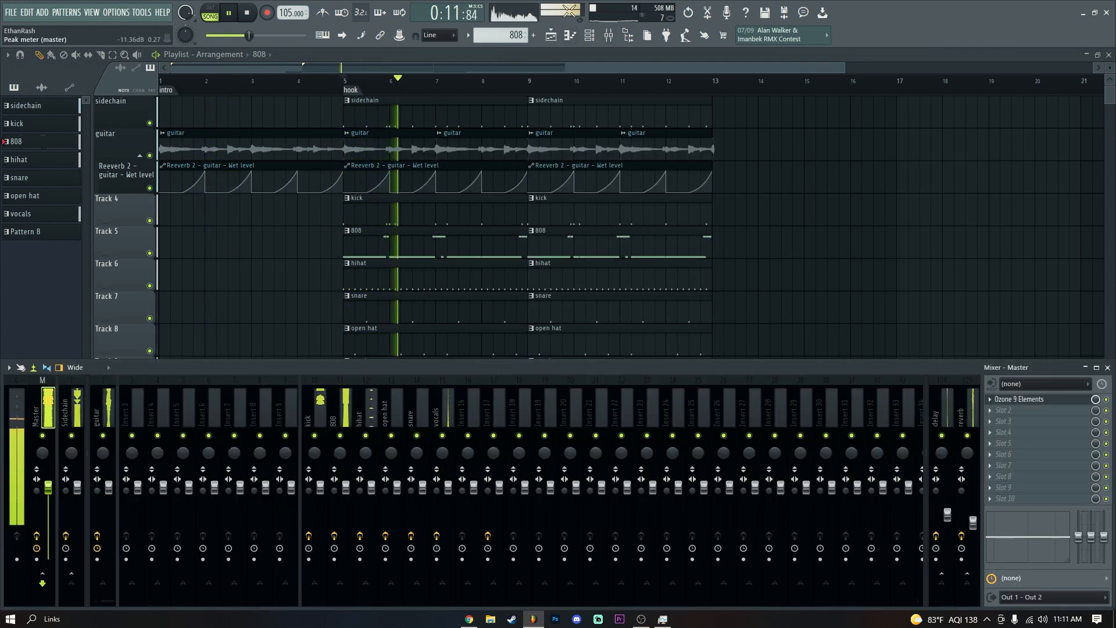
pyautogui.press('F9')
pyautogui.scroll(-4, 448, 93)
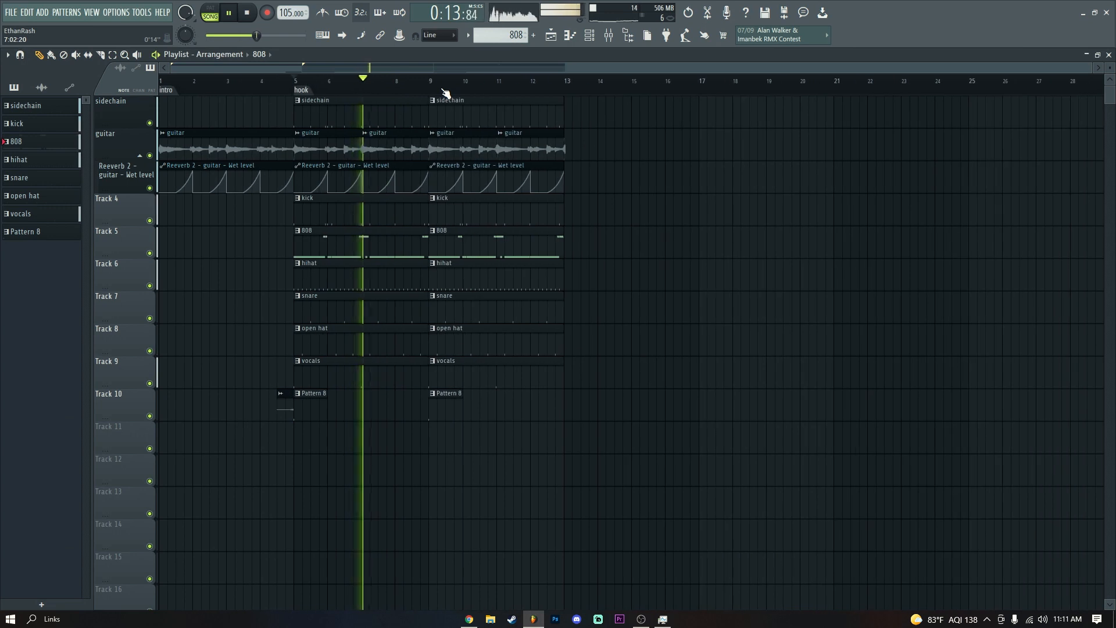
pyautogui.scroll(3, 294, 87)
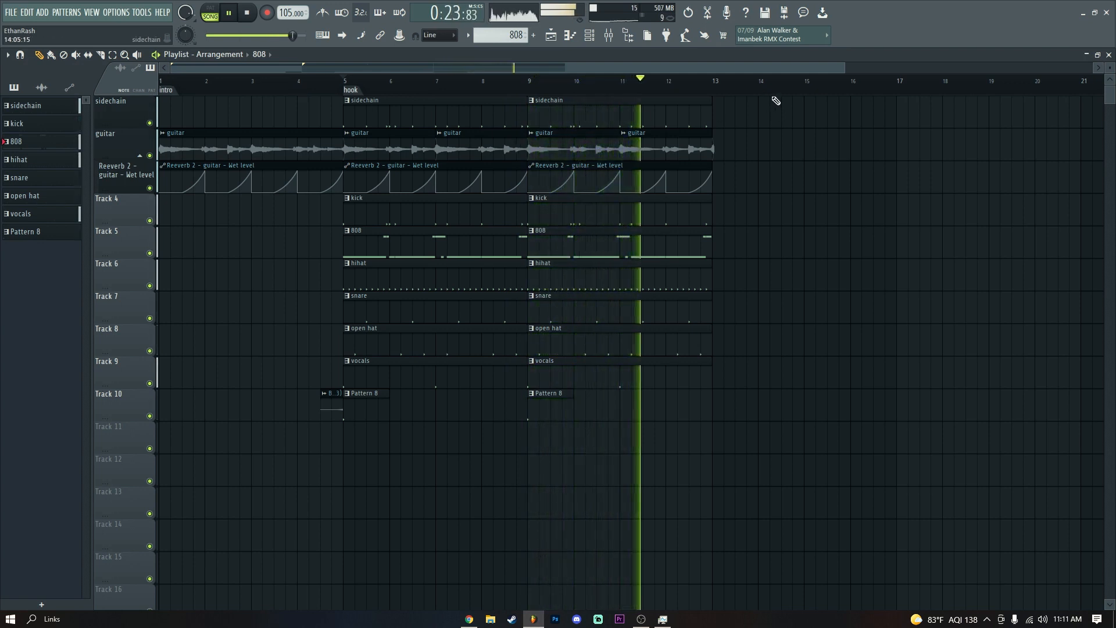
pyautogui.press('space')
pyautogui.click(771, 198)
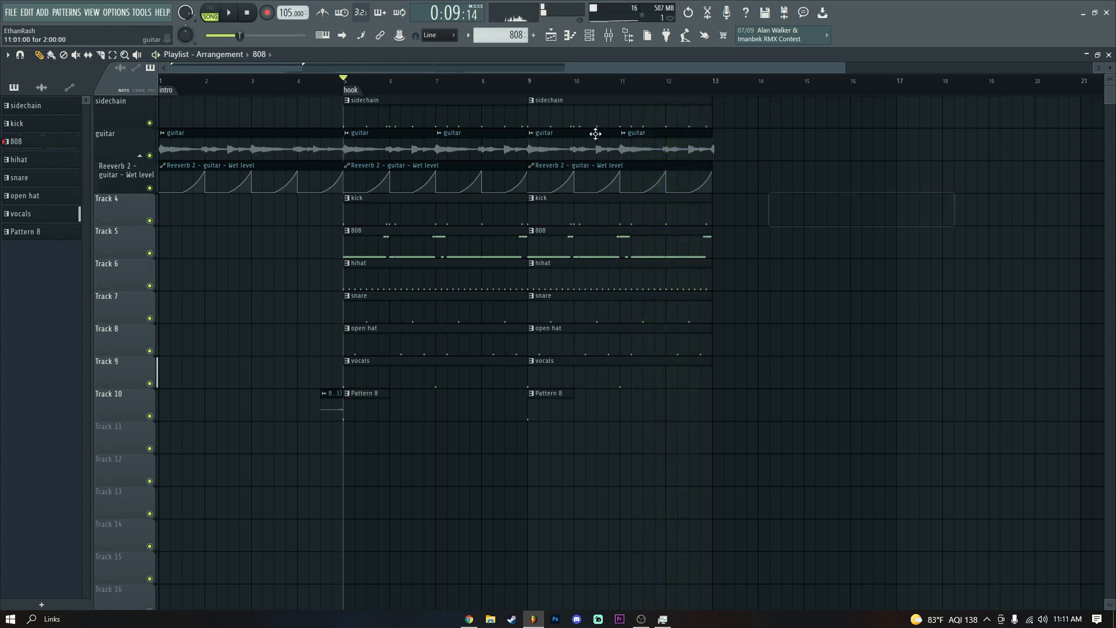
pyautogui.scroll(2, 319, 82)
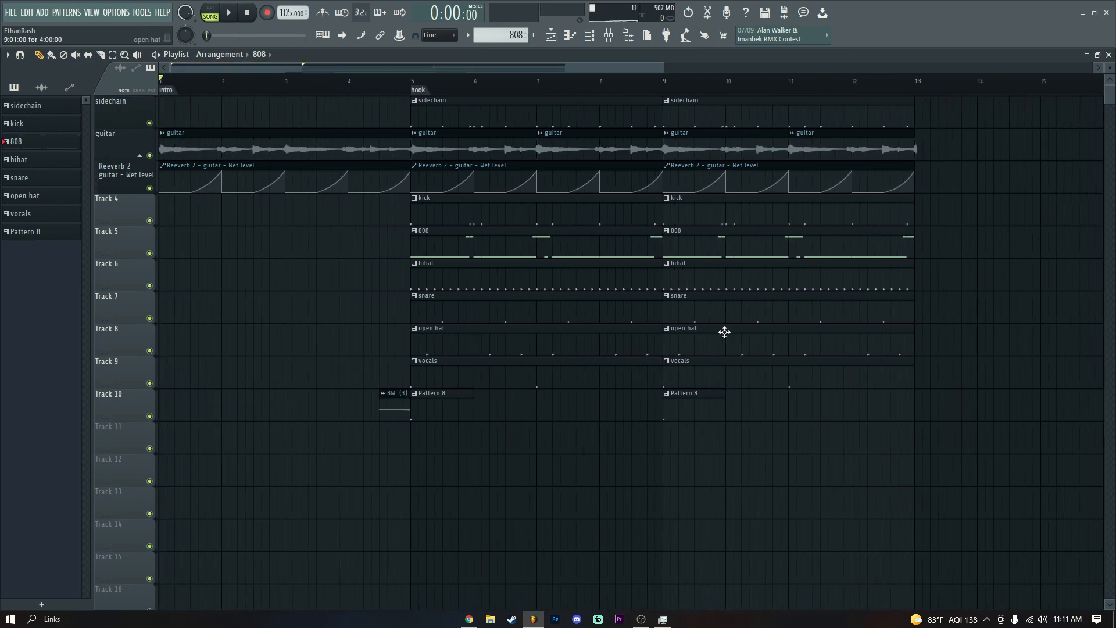
pyautogui.press('space')
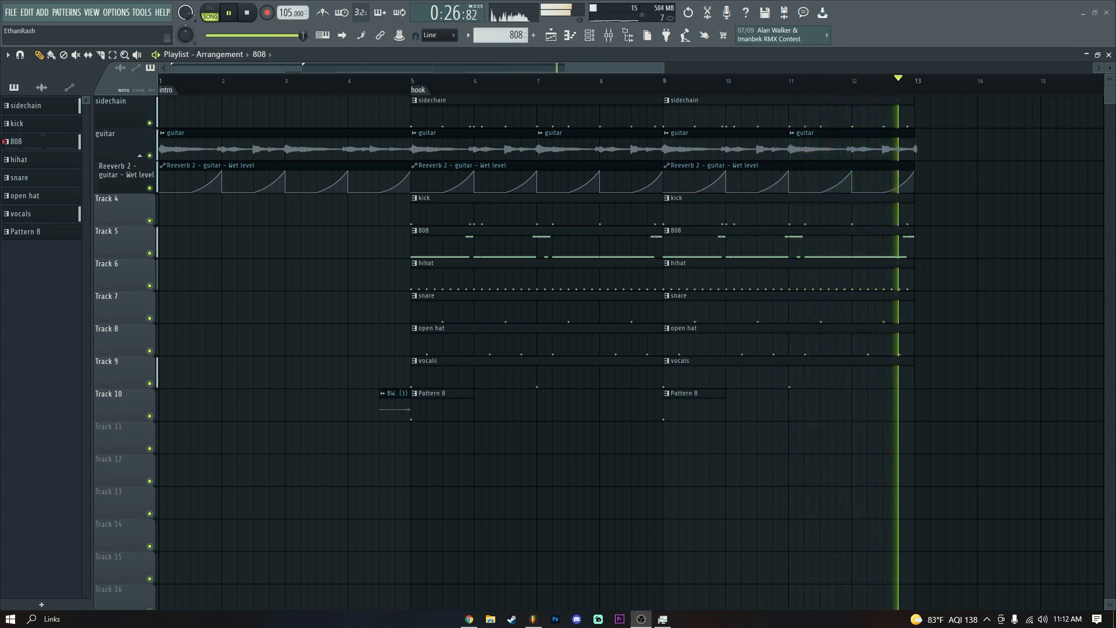
pyautogui.press('space')
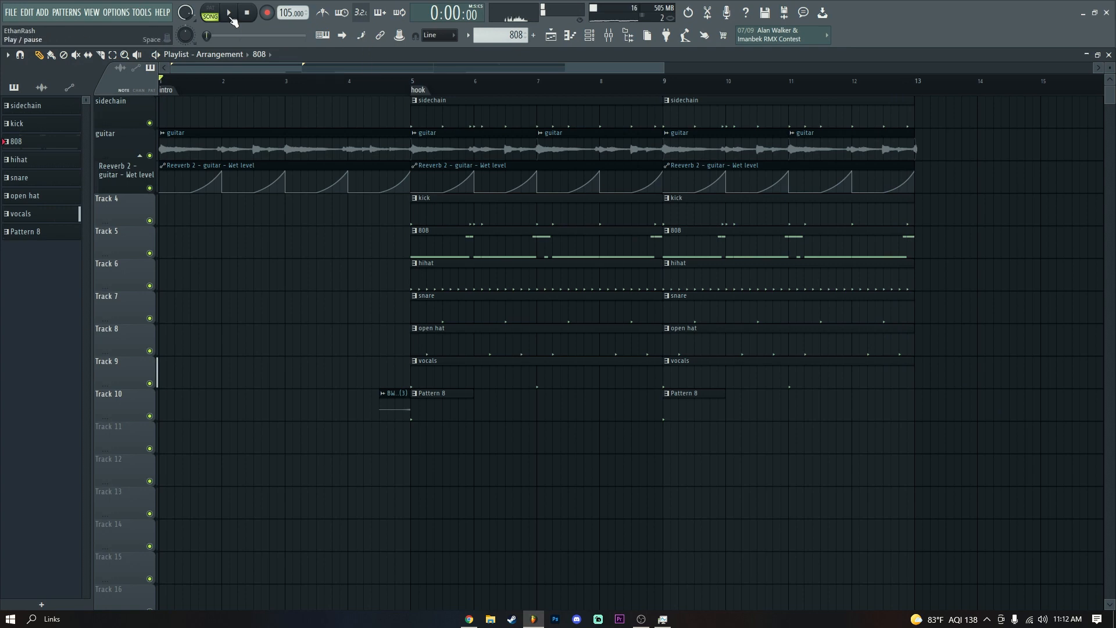
# Convert the hihat pattern's steps into piano roll notes and return to the playlist.
pyautogui.click(591, 36)
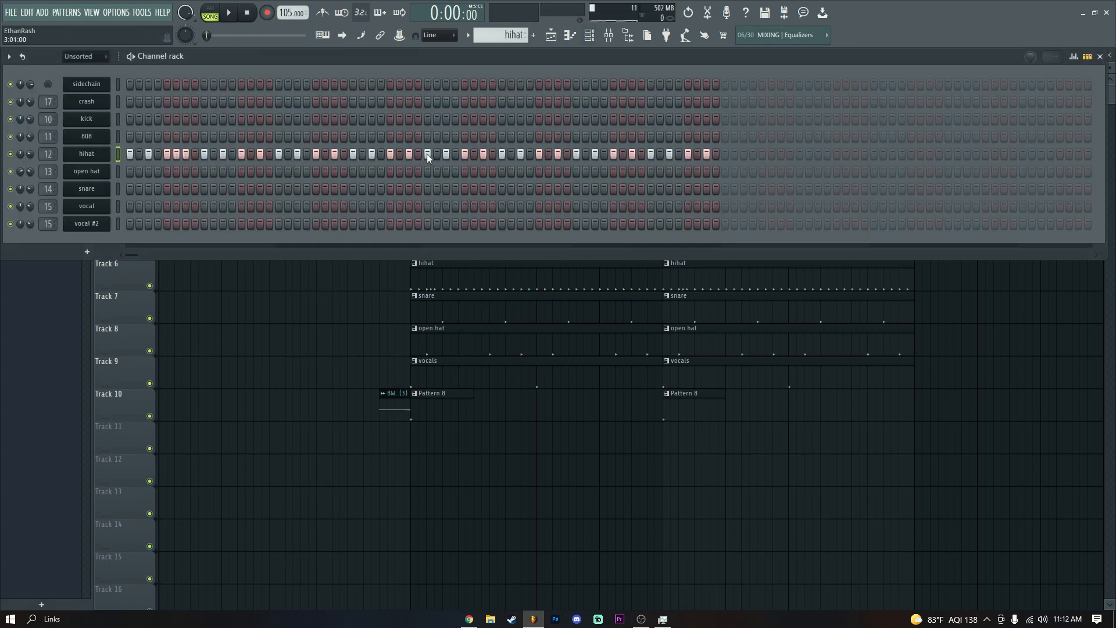
pyautogui.rightClick(86, 154)
pyautogui.click(149, 152)
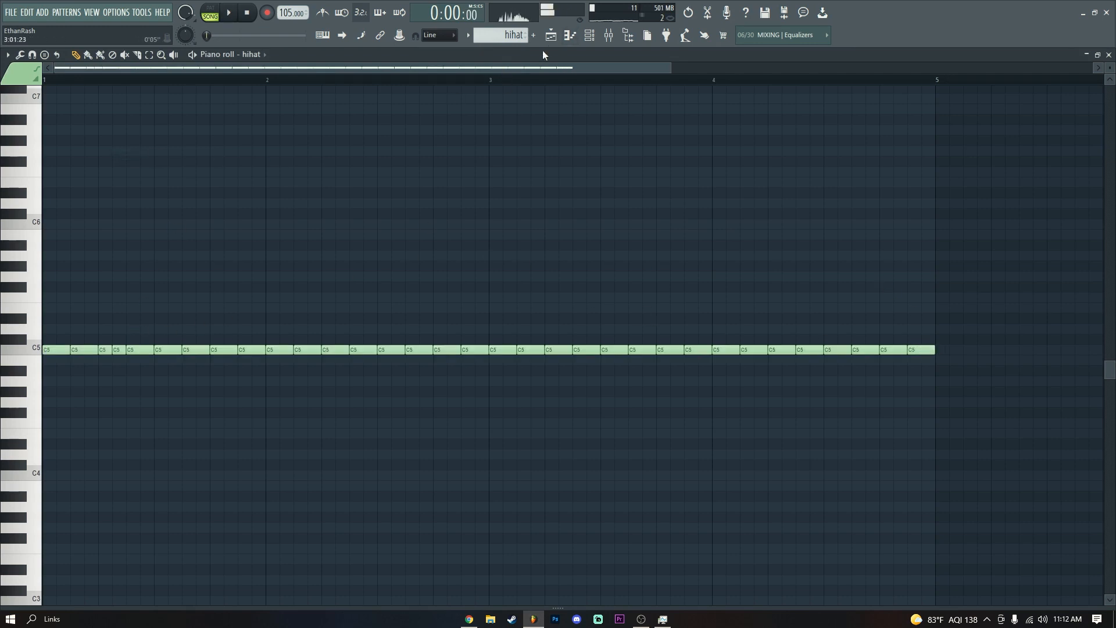
pyautogui.press('F5')
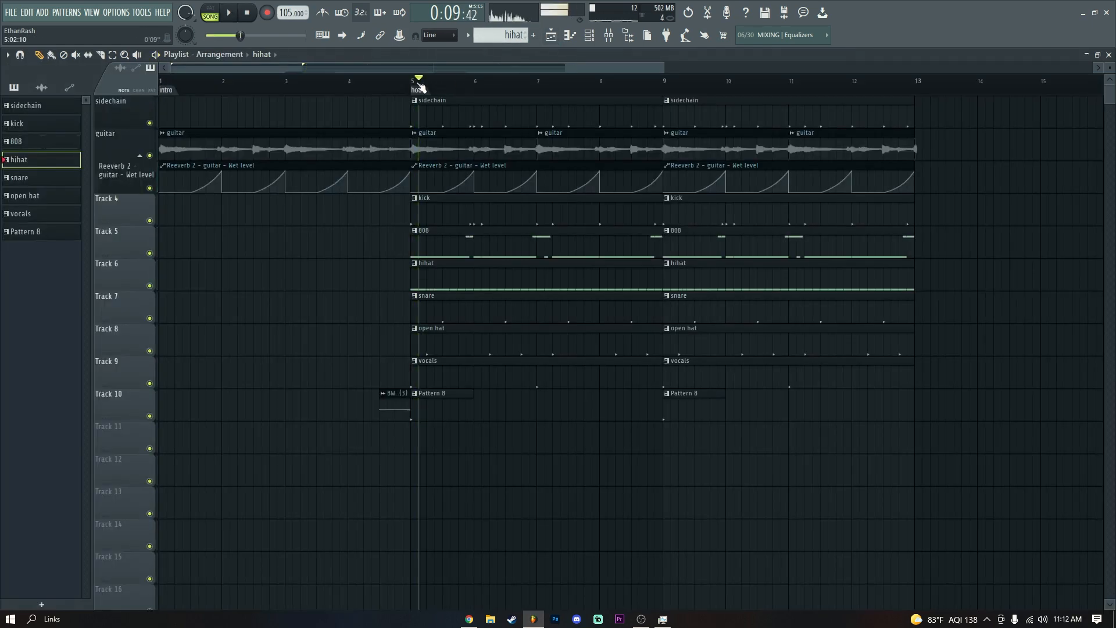
# Chop the third C5 note of bar 1 in the hihat piano roll into four short notes and audition the roll.
pyautogui.press('F6')
pyautogui.press('space')
pyautogui.click(270, 157)
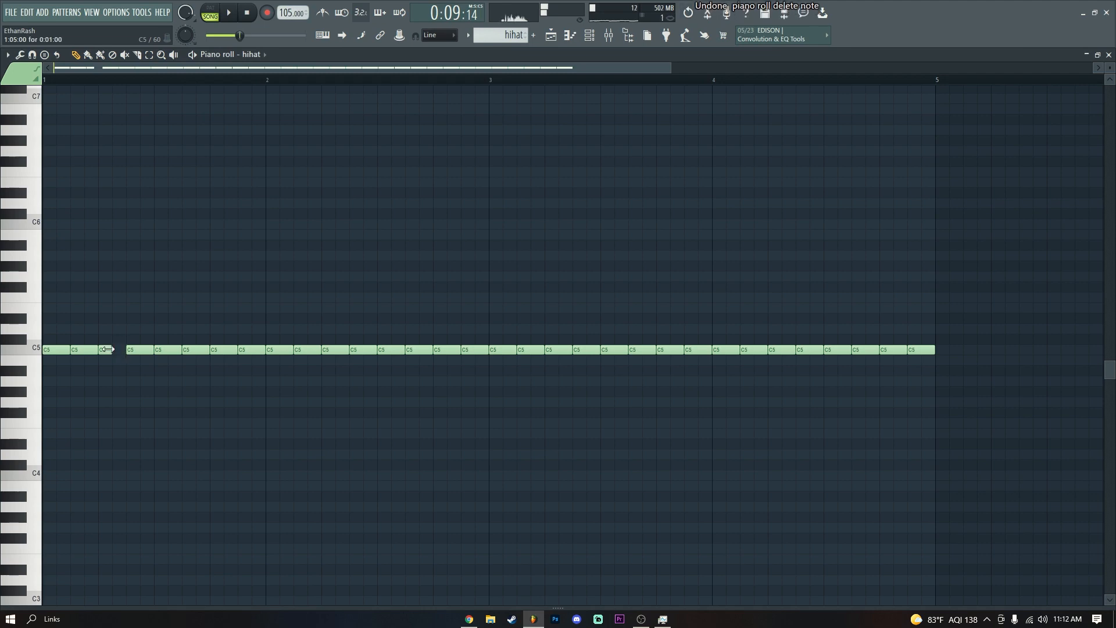
pyautogui.hotkey('alt', 'u')
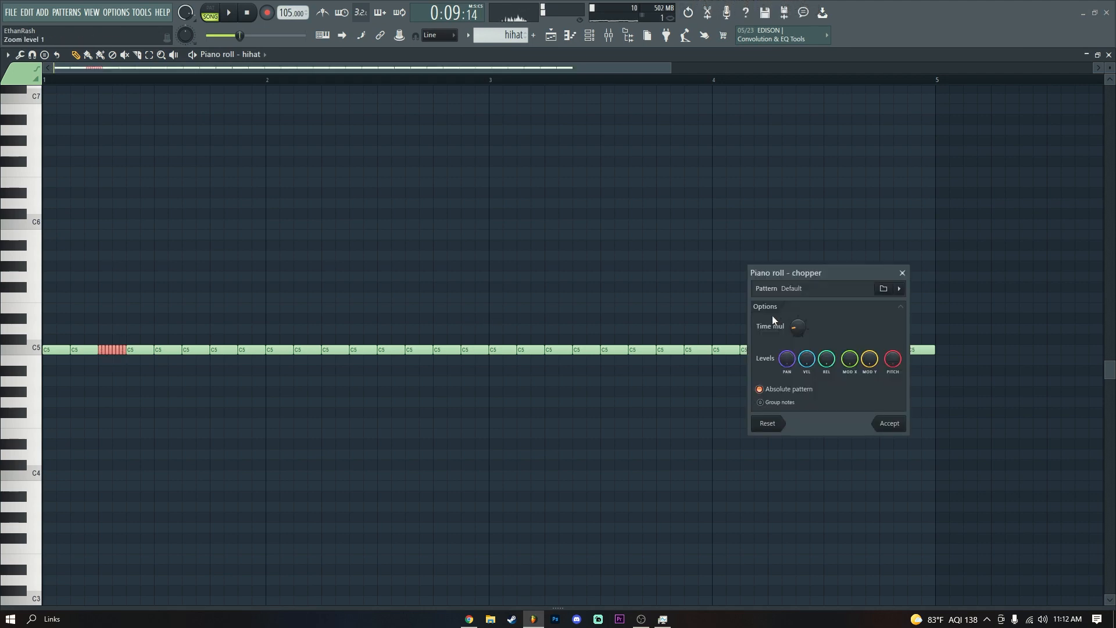
pyautogui.press('space')
pyautogui.click(888, 423)
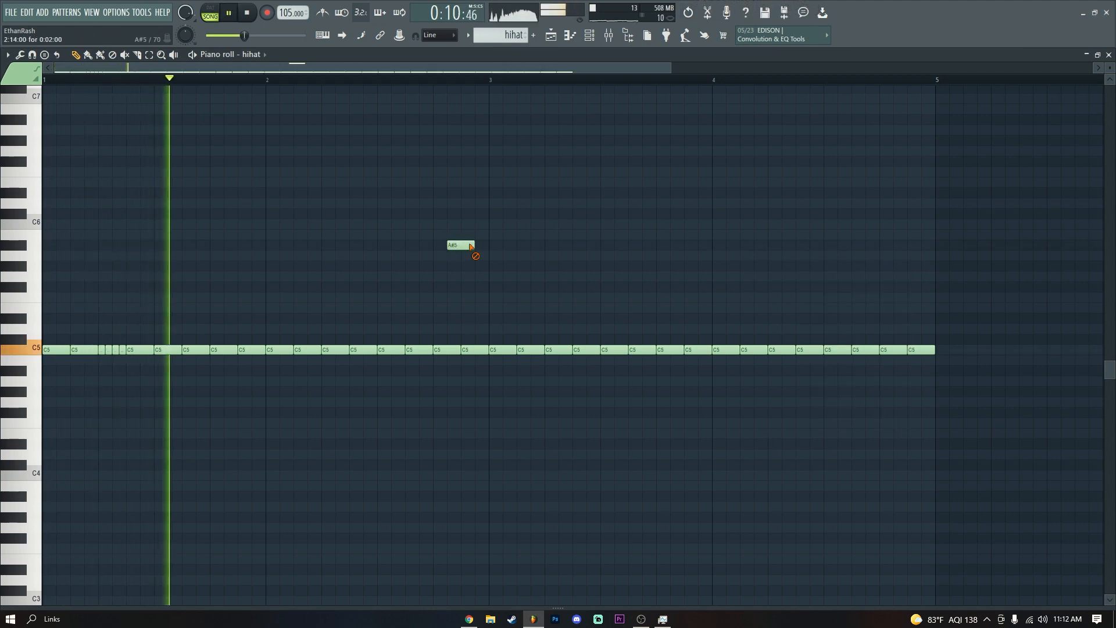
pyautogui.press('space')
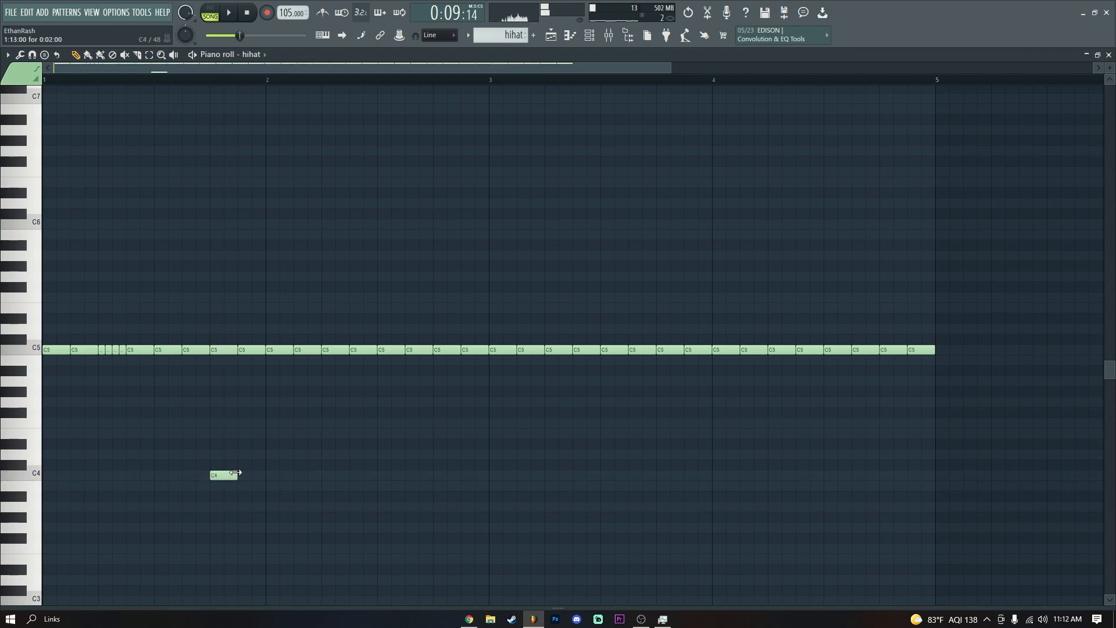
# Add three equal C4 triplet notes over the last two steps of bar 1 using 1/6 step snap, restore Line snap, and audition them.
pyautogui.scroll(3, 150, 82)
pyautogui.click(443, 34)
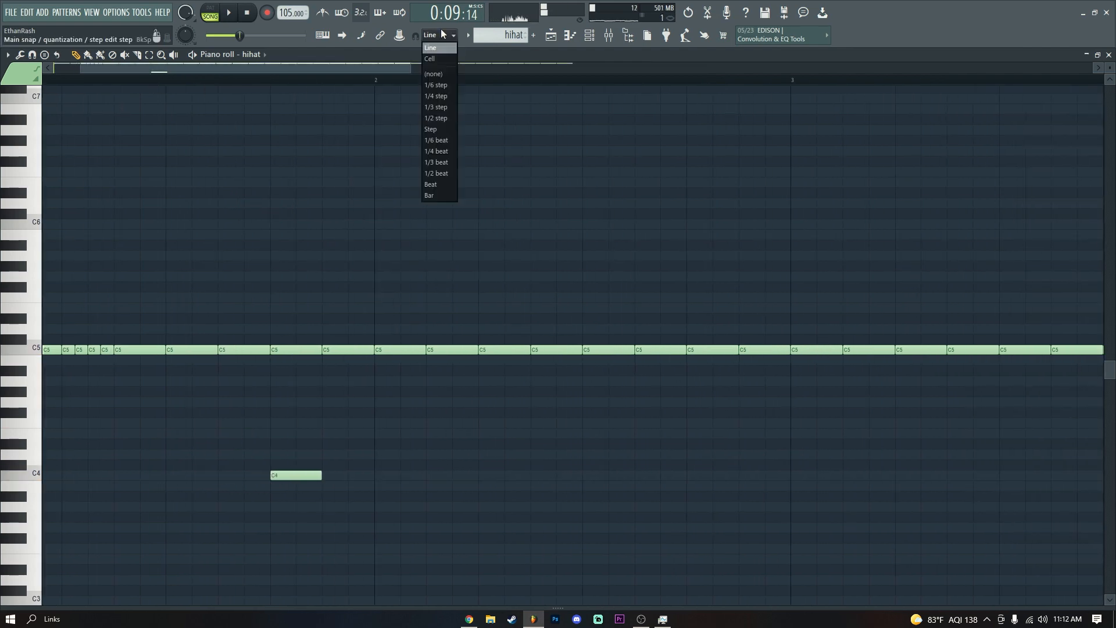
pyautogui.click(442, 85)
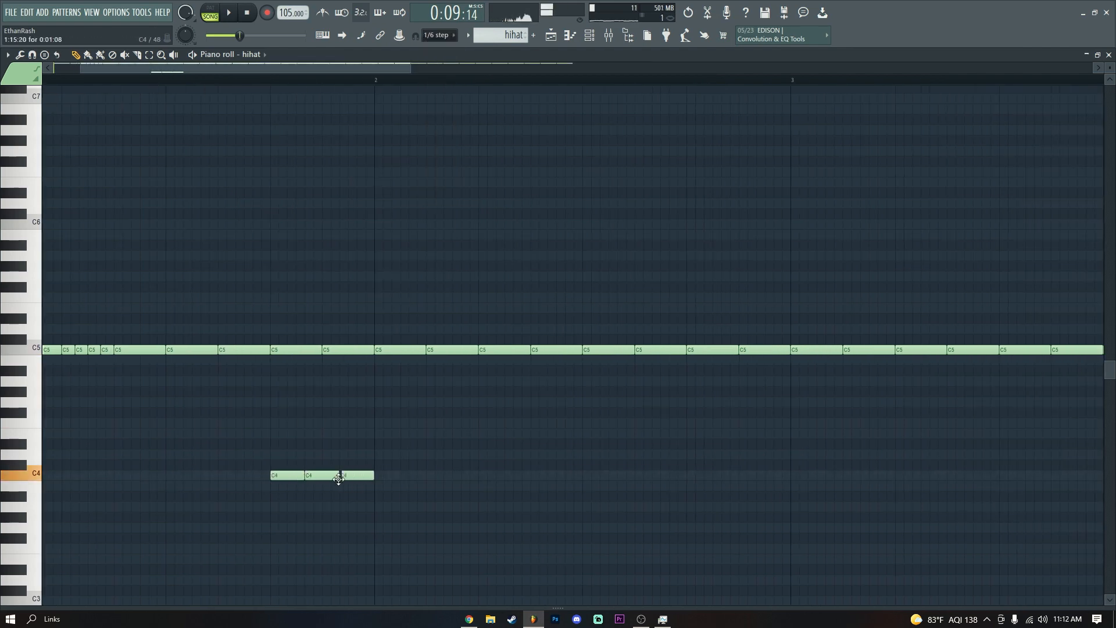
pyautogui.scroll(2, 433, 36)
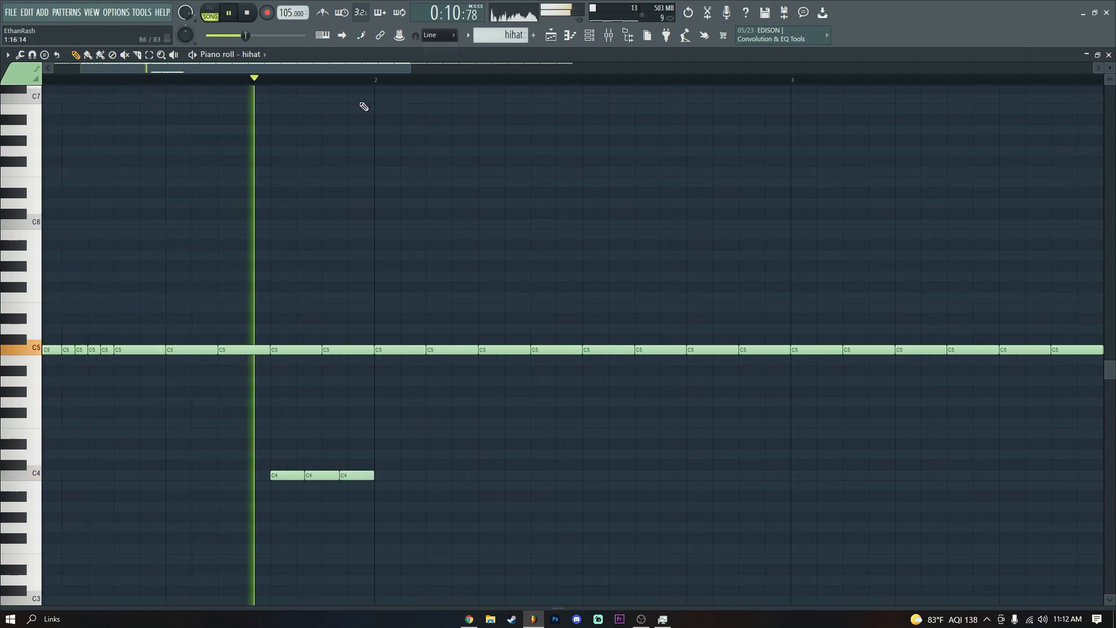
pyautogui.scroll(-3, 349, 84)
pyautogui.press('space')
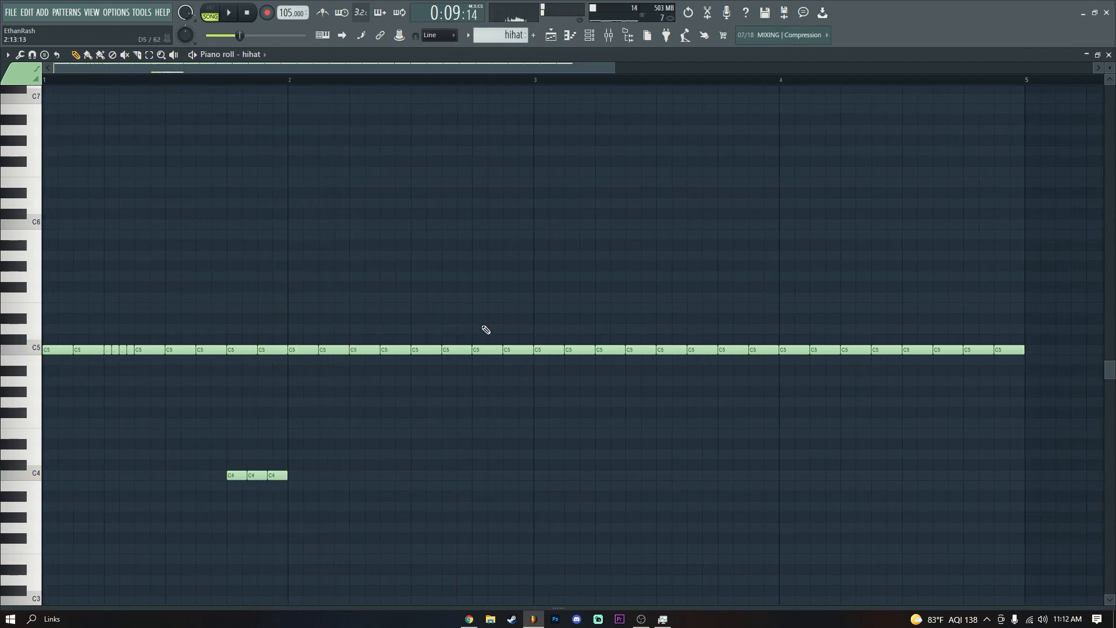
# Chop the seventh C5 note of bar 2 into a fast roll of eight notes.
pyautogui.hotkey('ctrl', 'u')
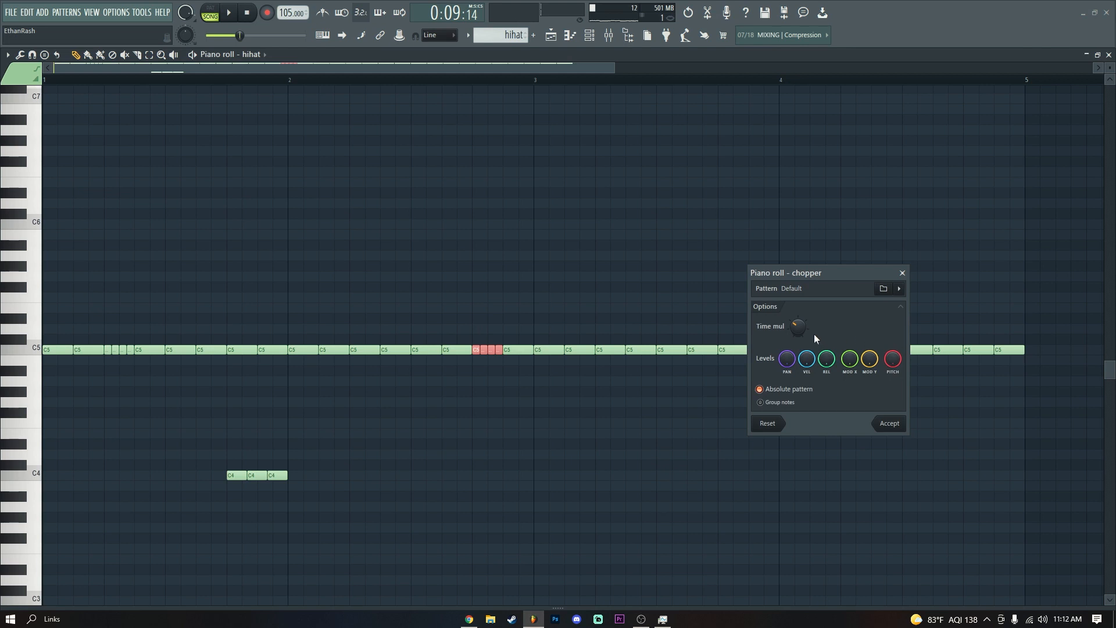
pyautogui.scroll(-1, 795, 327)
pyautogui.click(890, 424)
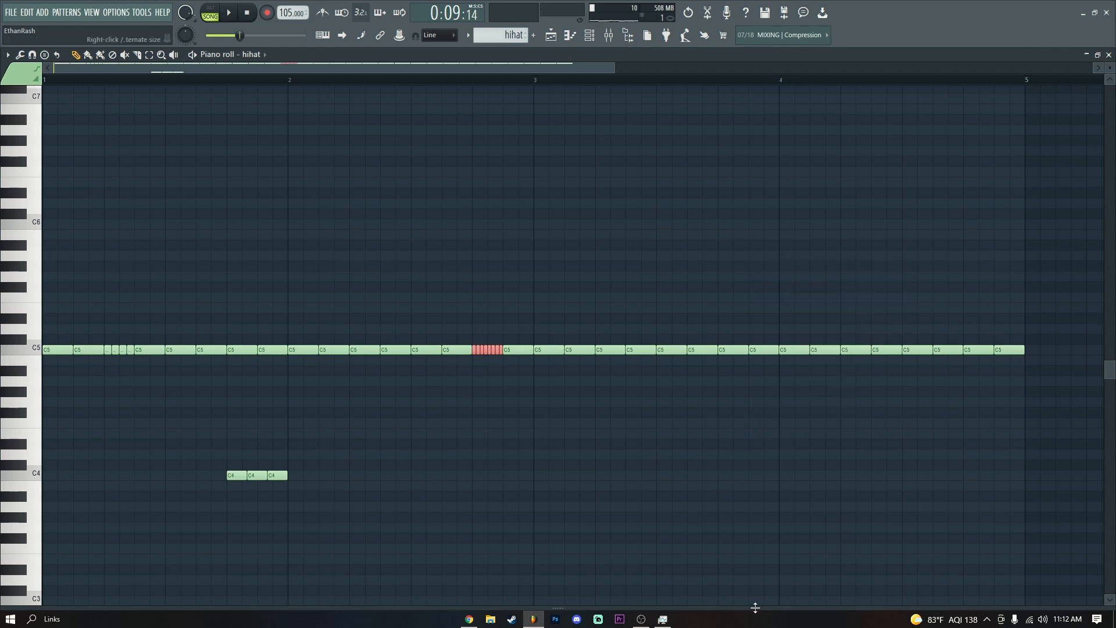
# Draw a right-to-left note pan sweep across the eight-note hihat roll, switch to note velocity, and collapse the control lane.
pyautogui.moveTo(755, 608); pyautogui.dragTo(755, 357)
pyautogui.rightClick(32, 473)
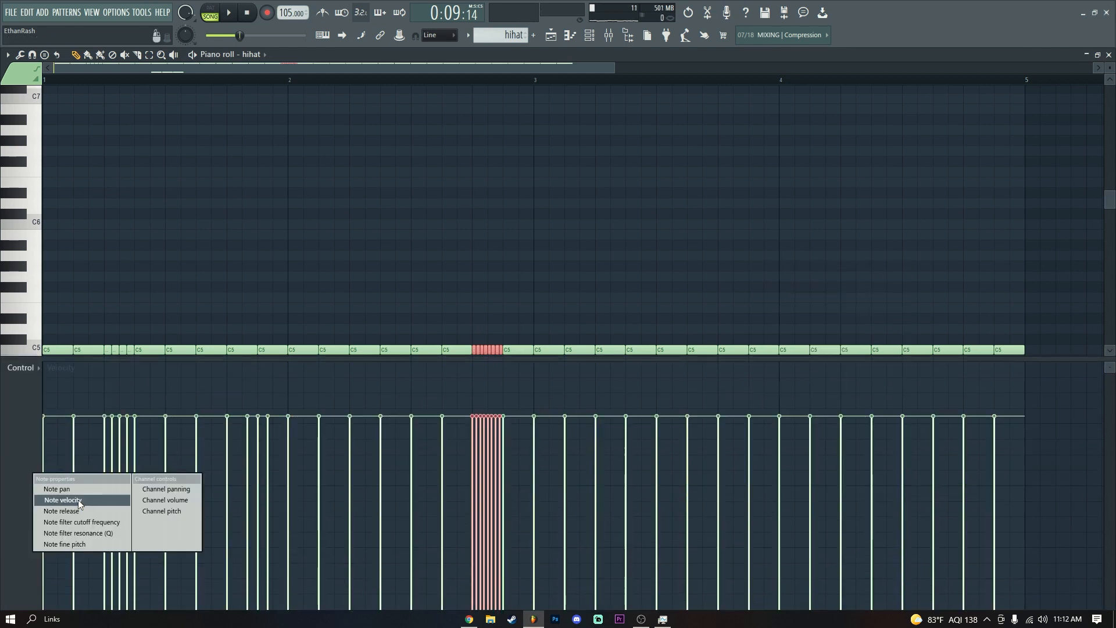
pyautogui.click(78, 500)
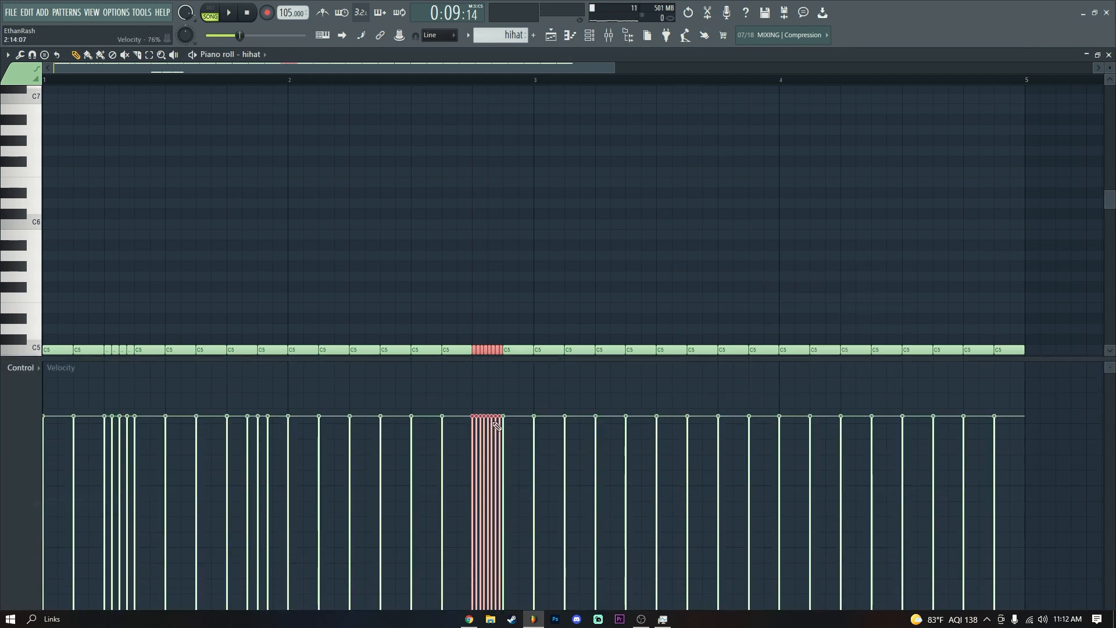
pyautogui.rightClick(36, 479)
pyautogui.click(49, 492)
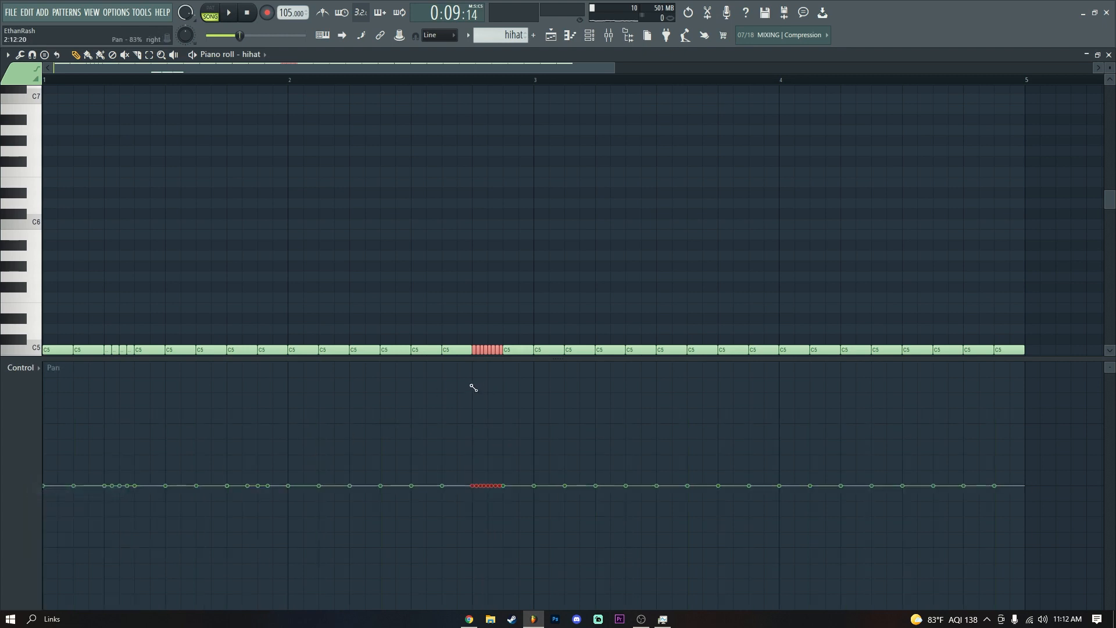
pyautogui.rightClick(42, 473)
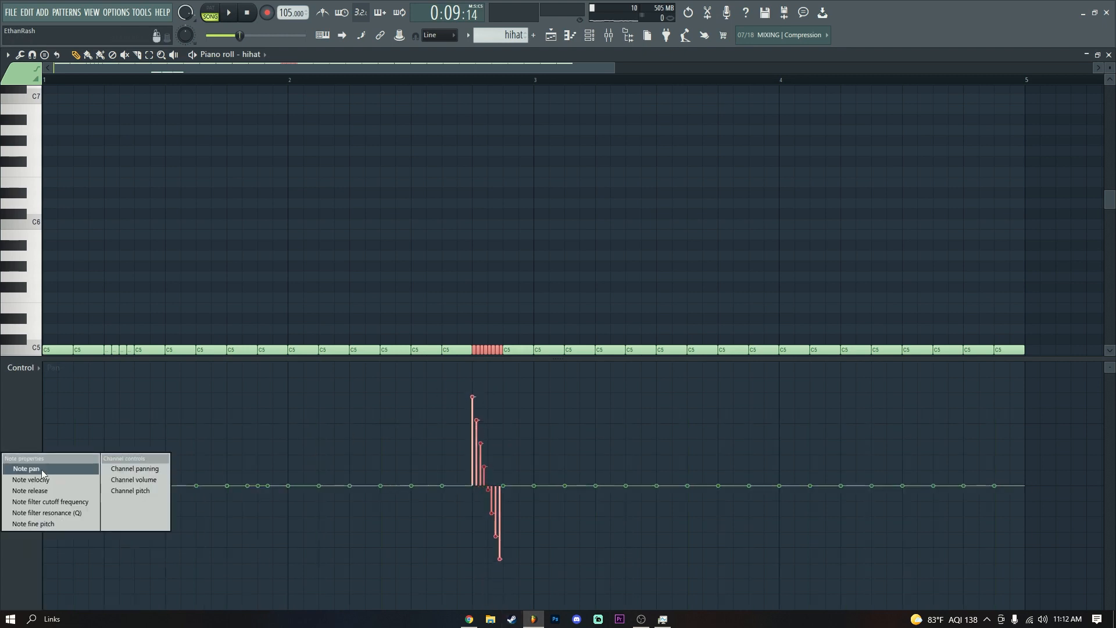
pyautogui.click(45, 482)
pyautogui.moveTo(287, 366); pyautogui.dragTo(229, 624)
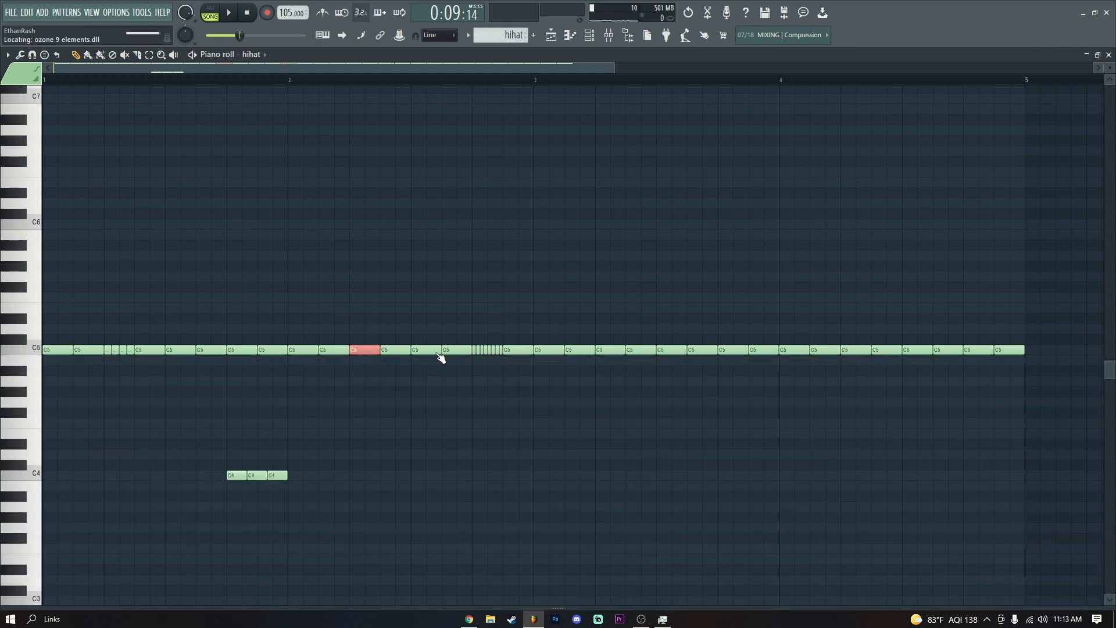
# Chop the third C5 note of bar 2 in two, and duplicate the first two bars of hihat notes into bars 3 and 4.
pyautogui.hotkey('ctrl', 'u')
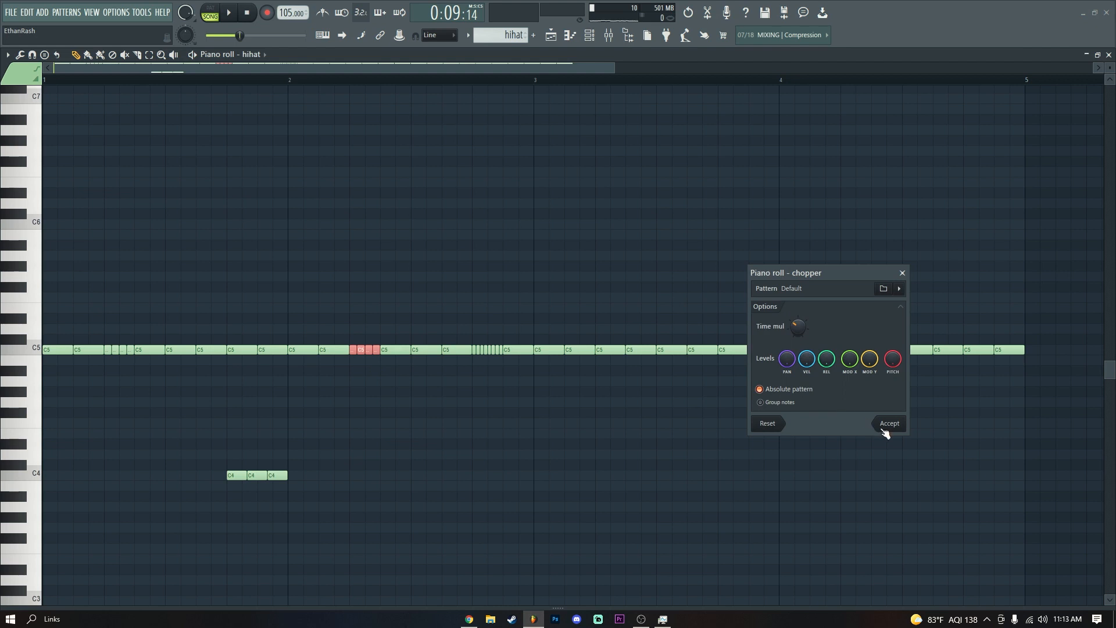
pyautogui.click(889, 424)
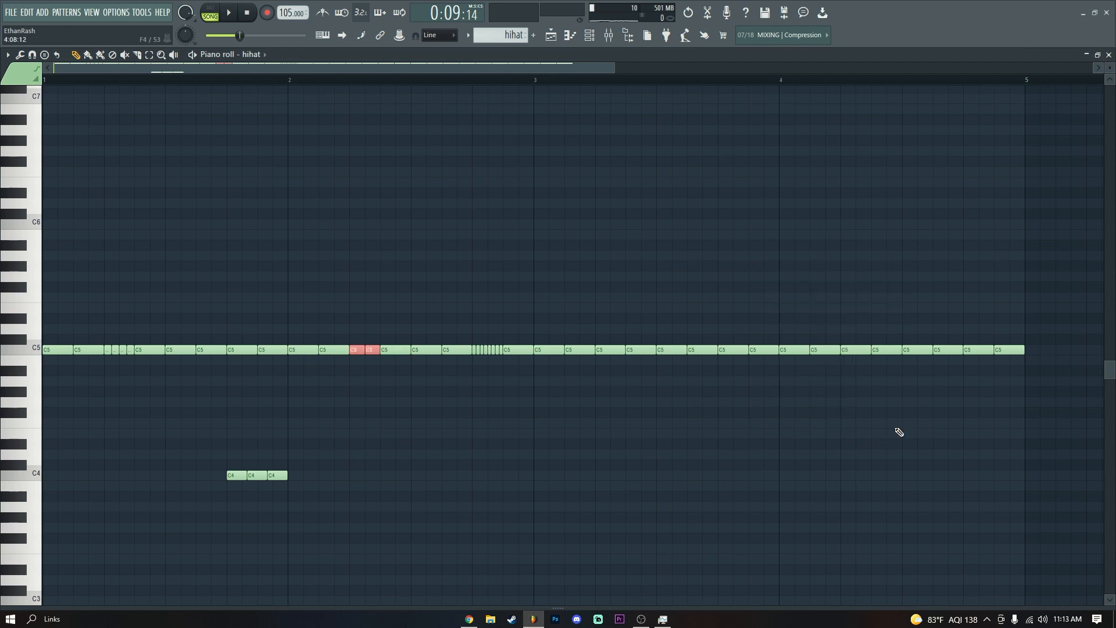
pyautogui.hotkey('ctrl', 'b')
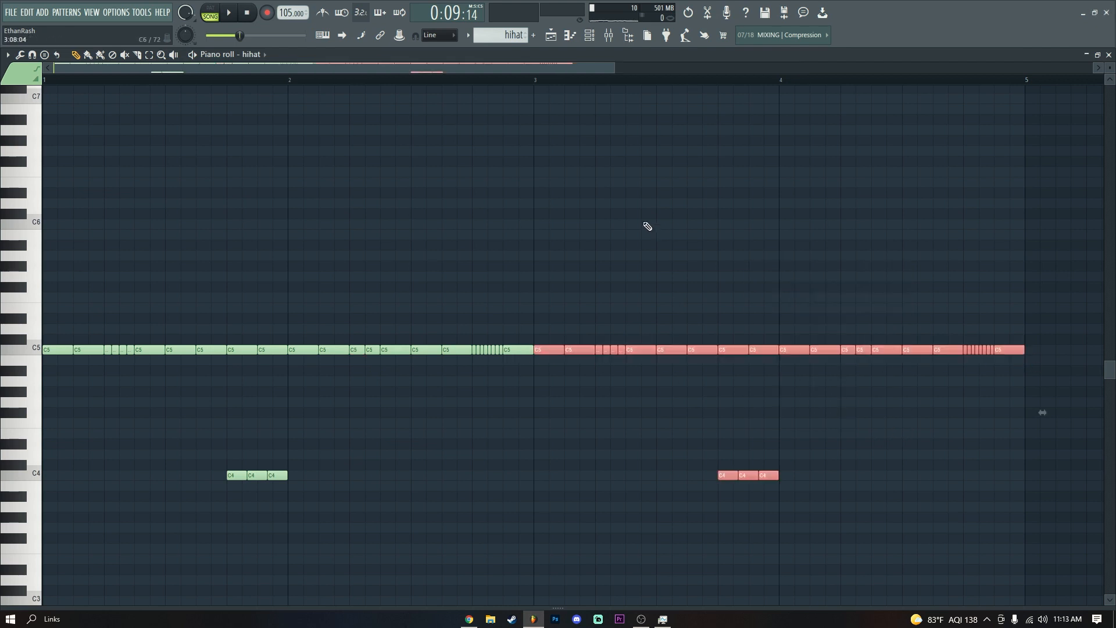
pyautogui.hotkey('ctrl', 'd')
pyautogui.scroll(-2, 623, 81)
# Return to the playlist and play the arrangement from the intro through the hook to hear the new hihat rolls.
pyautogui.click(562, 37)
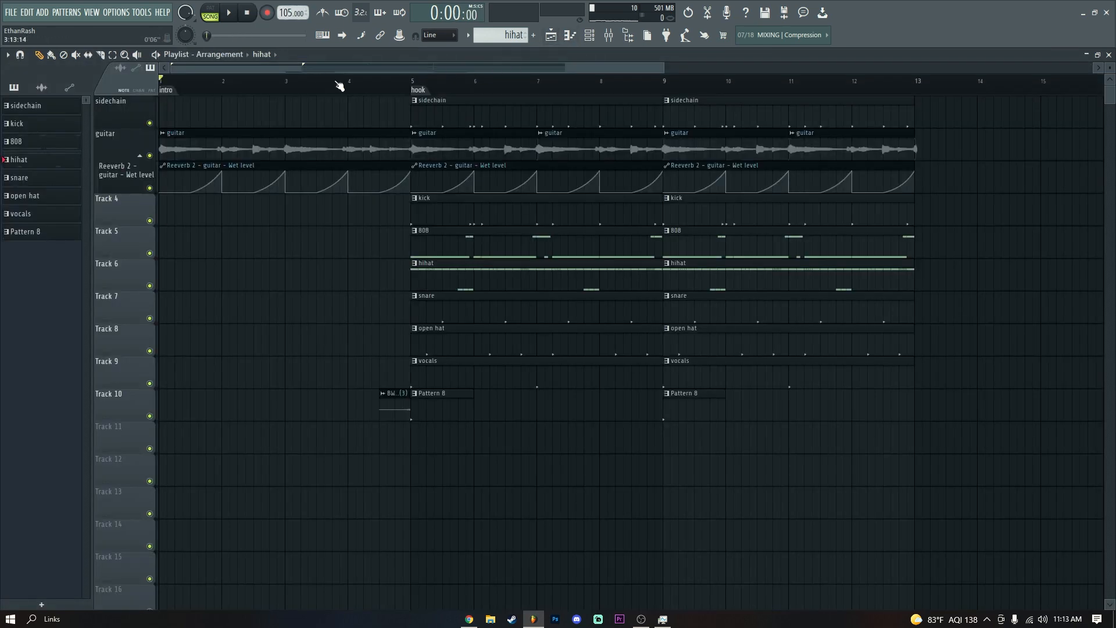
pyautogui.scroll(-2, 339, 86)
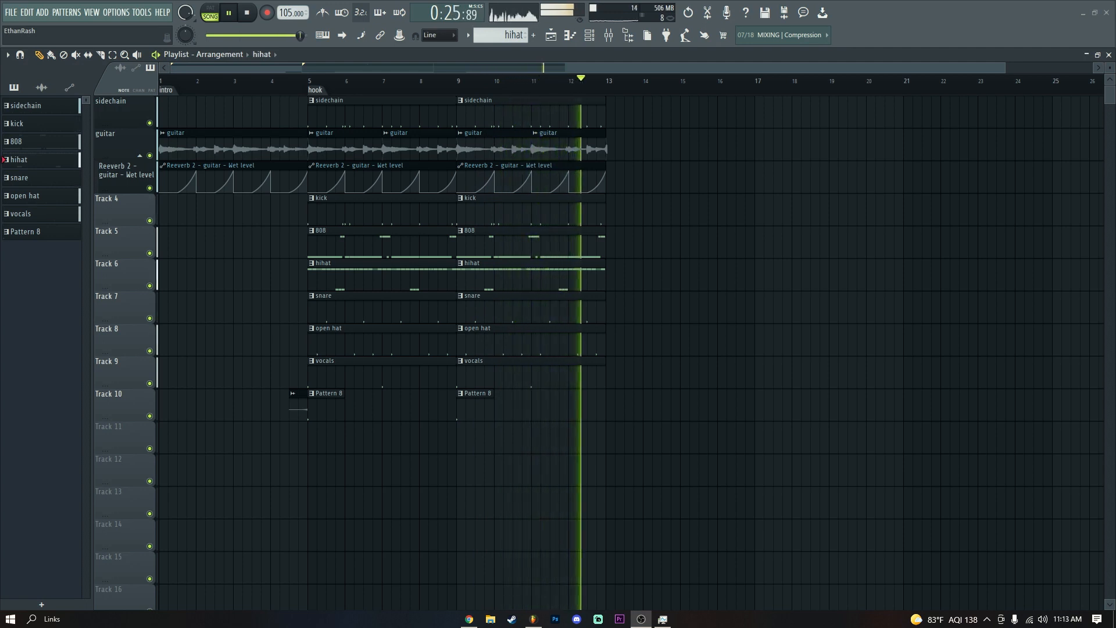
pyautogui.press('space')
pyautogui.scroll(-1, 399, 97)
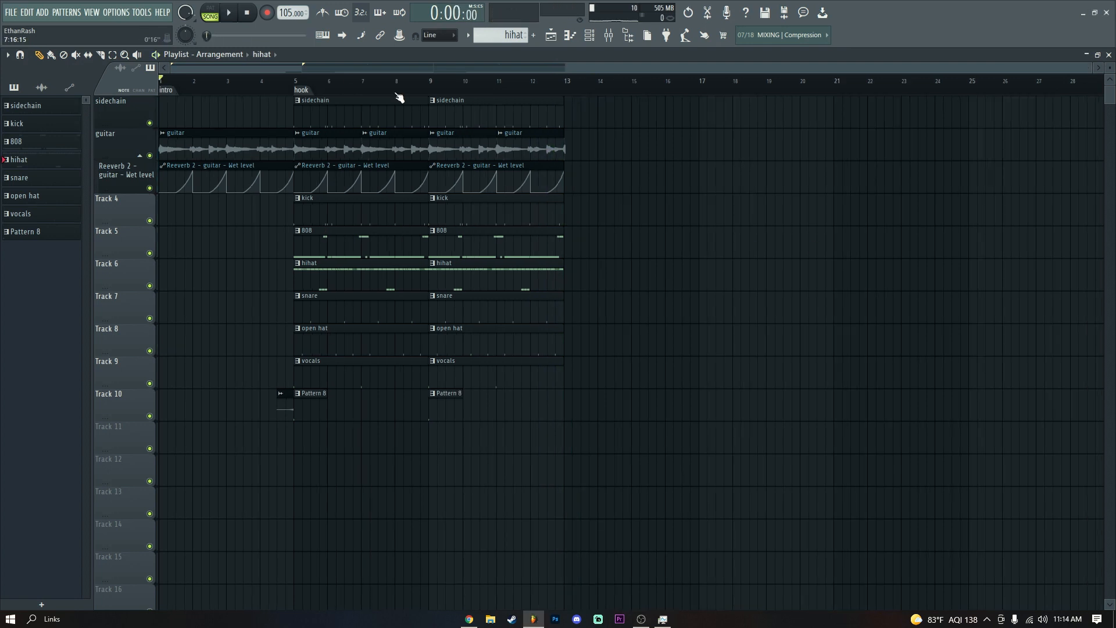